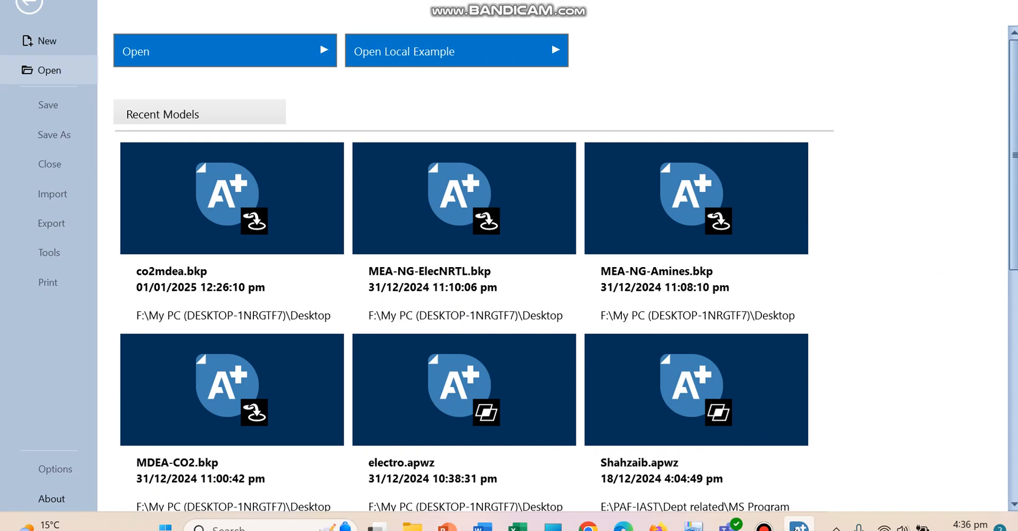
- Create a new simulation from the Chemicals template Electrolytes with Metric Units after reviewing its units, property method and flow basis
left_click(60, 40)
left_click(553, 166)
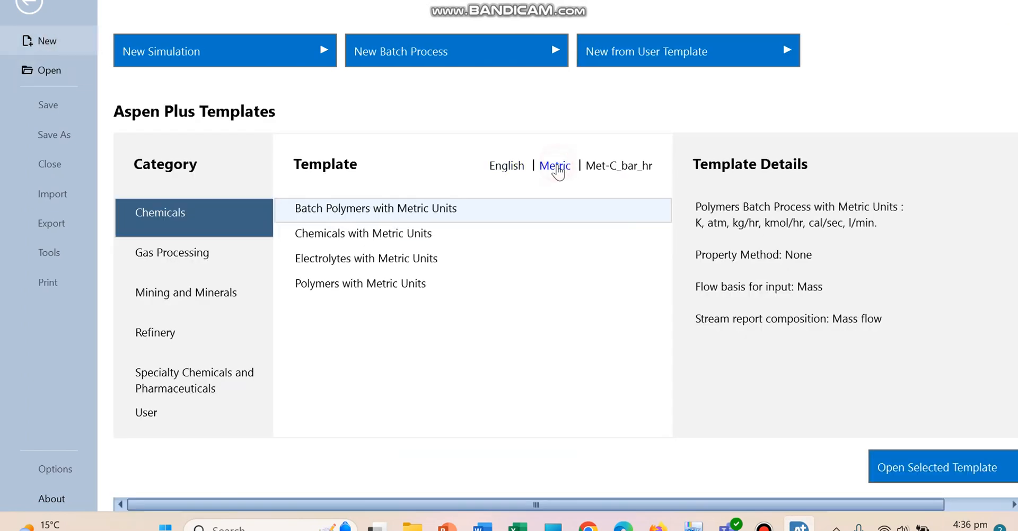
left_click(402, 261)
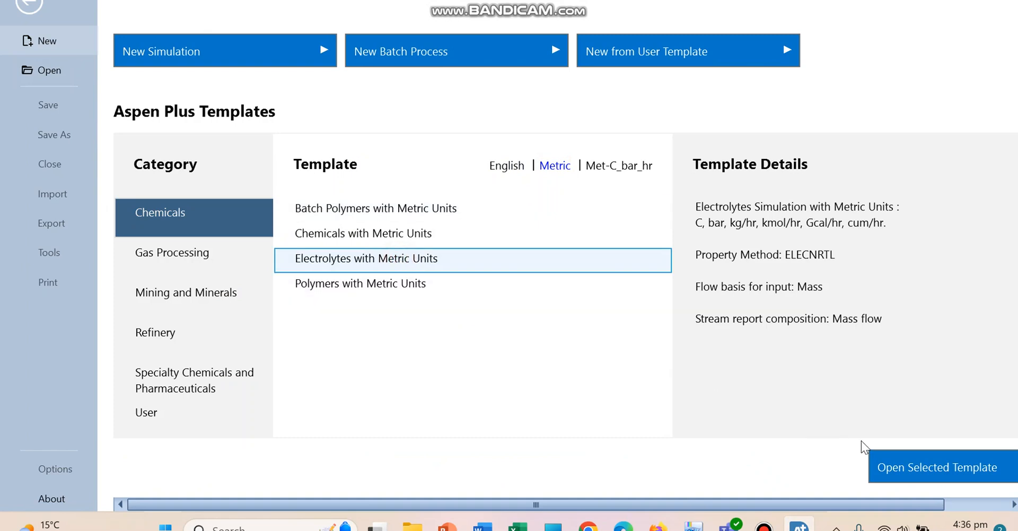
left_click_drag(695, 206, 692, 227)
left_click_drag(843, 255, 784, 254)
left_click_drag(818, 286, 797, 287)
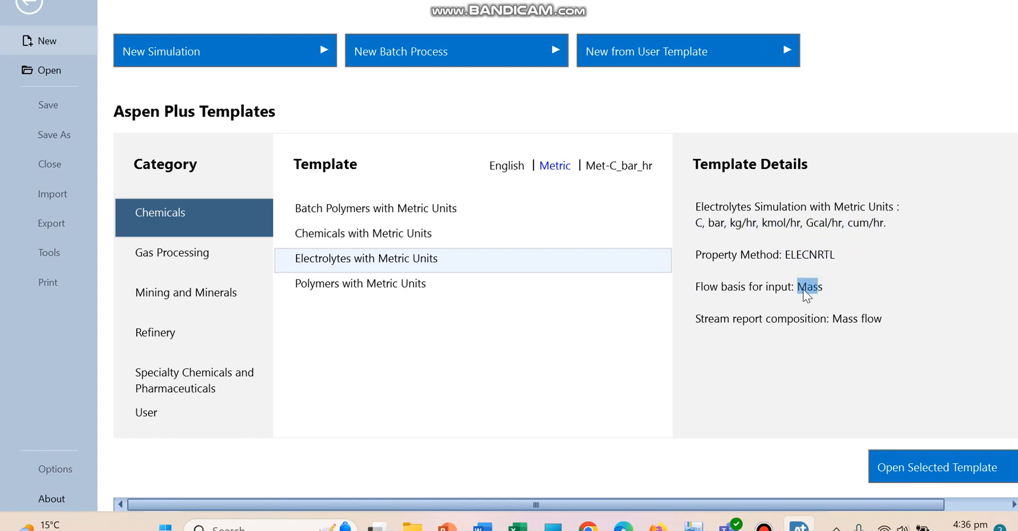
left_click_drag(888, 321, 836, 321)
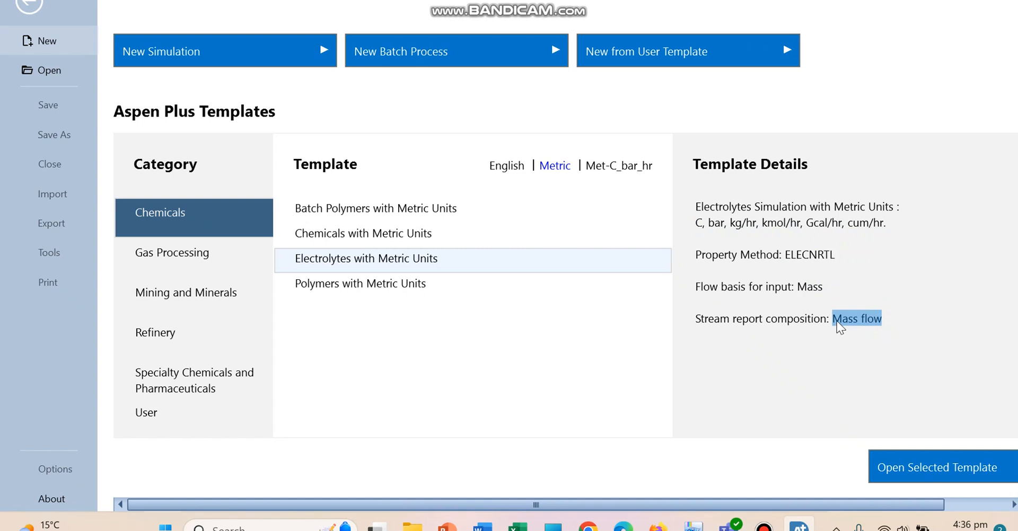
left_click_drag(831, 321, 895, 320)
left_click(898, 322)
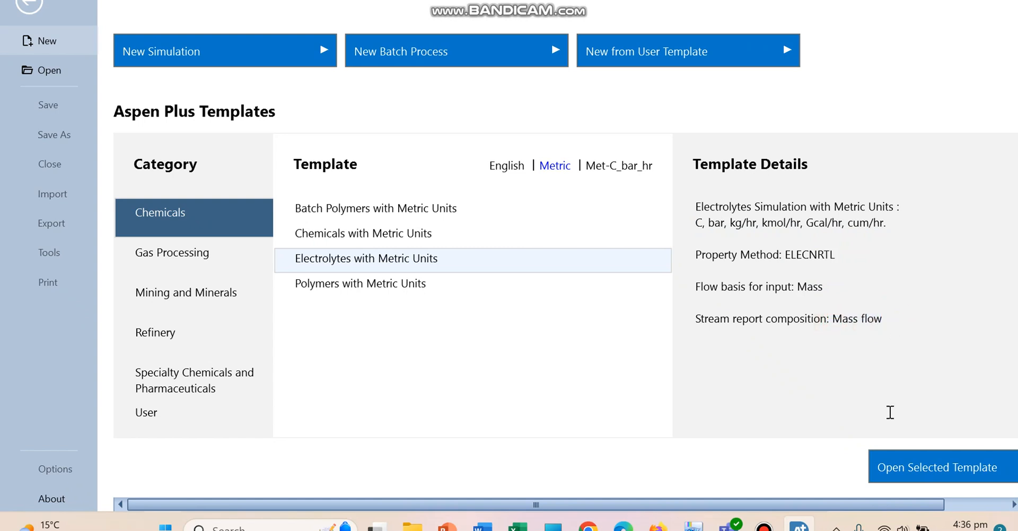
left_click(908, 479)
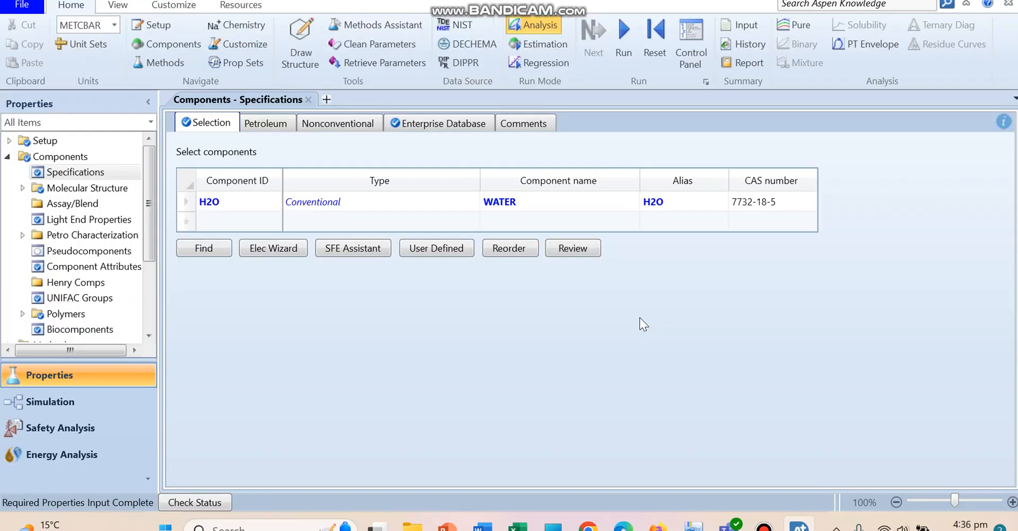
- Review the default component list and the global property method specifications of the new simulation
left_click(250, 203)
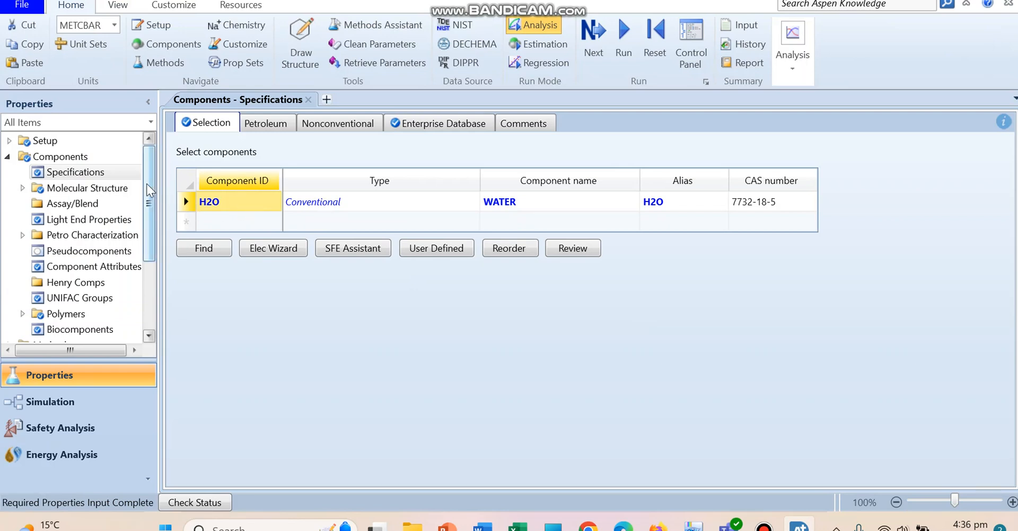
left_click_drag(146, 184, 144, 272)
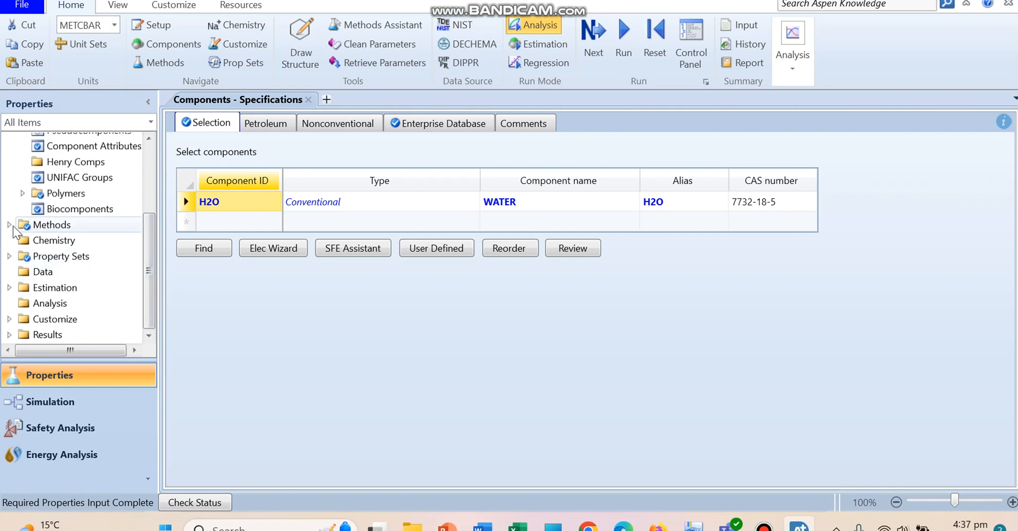
left_click(10, 226)
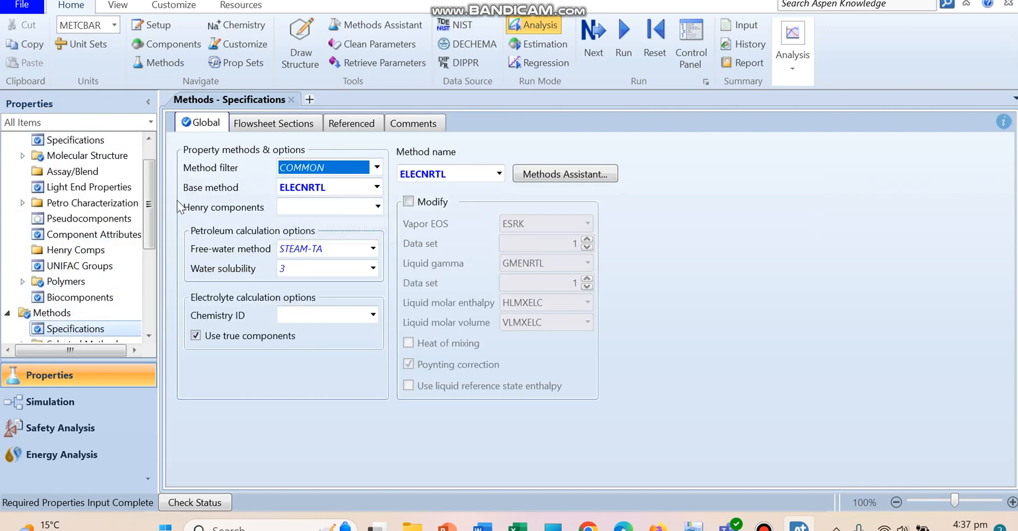
left_click_drag(151, 186, 108, 171)
left_click(101, 172)
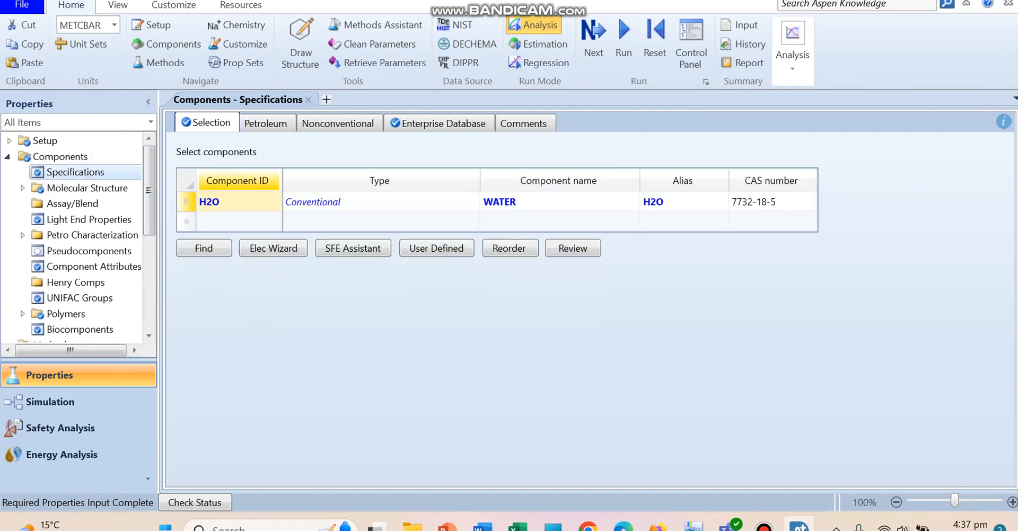
left_click(906, 1)
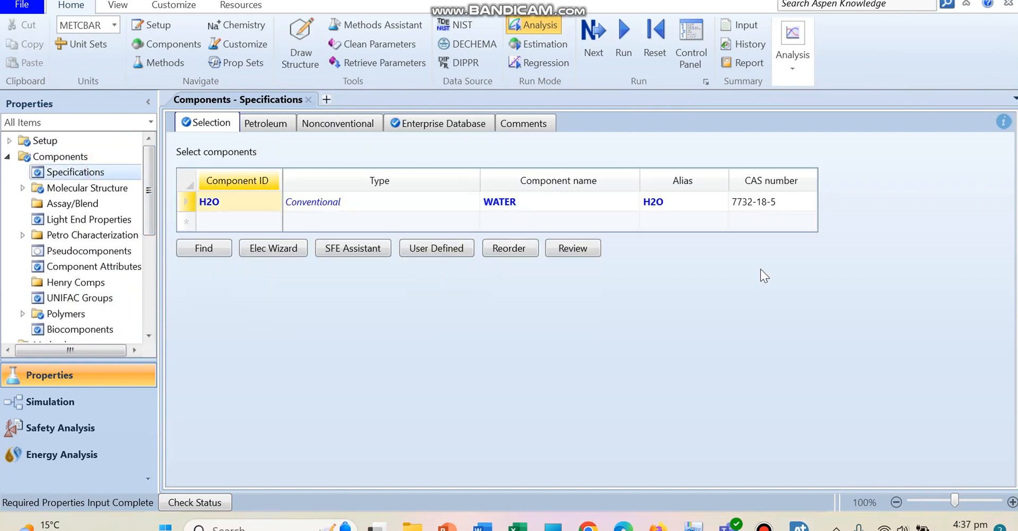
- Start importing a file into the current workspace and browse to the AspenTech folder in Program Files on drive C
left_click(23, 7)
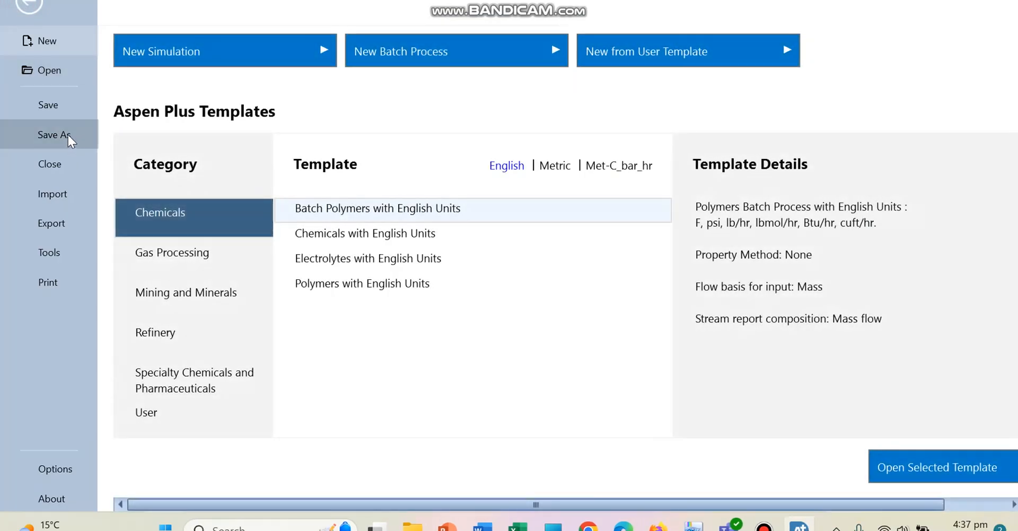
left_click(61, 195)
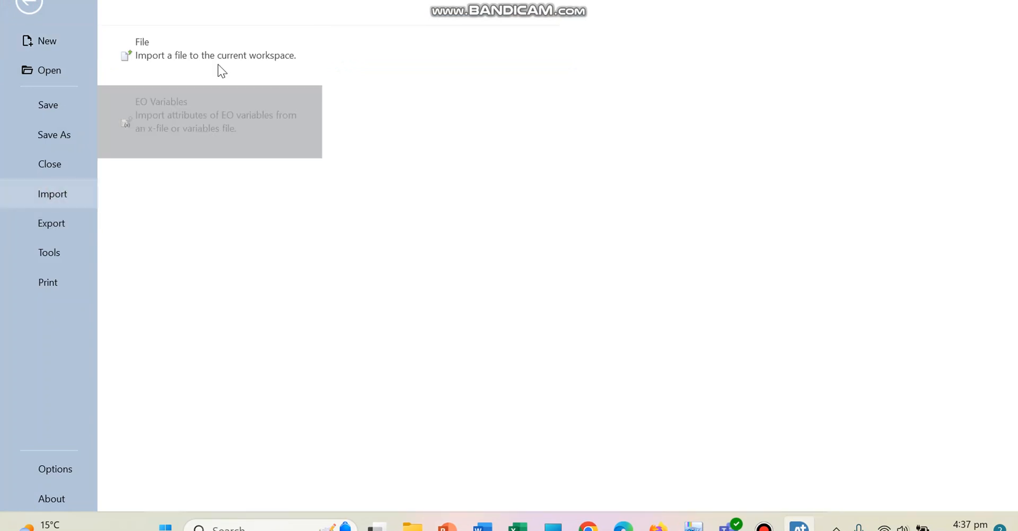
left_click(236, 53)
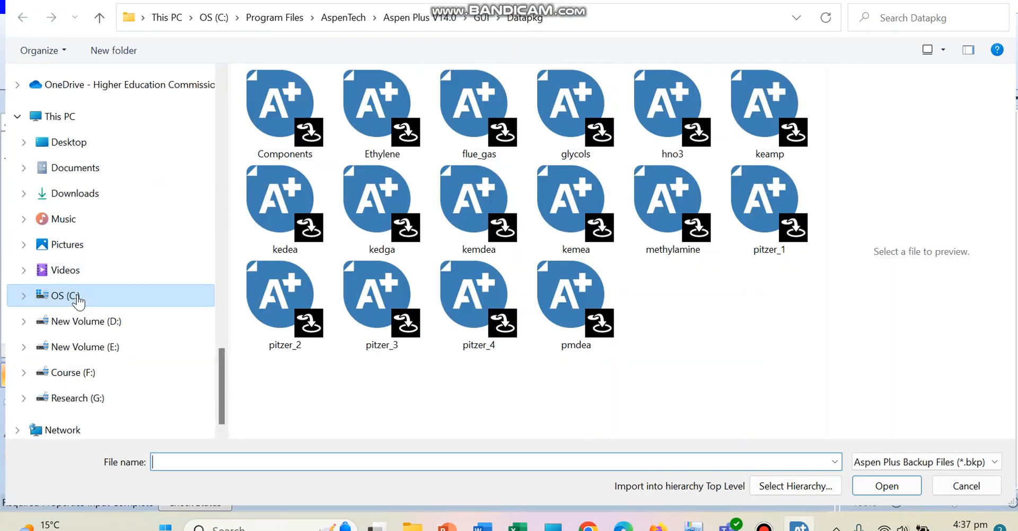
left_click(77, 297)
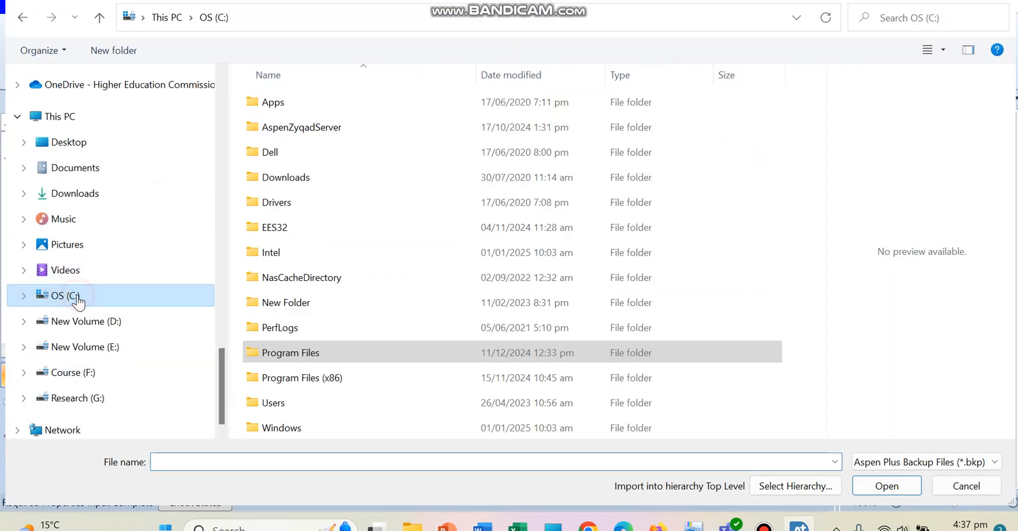
double_click(314, 354)
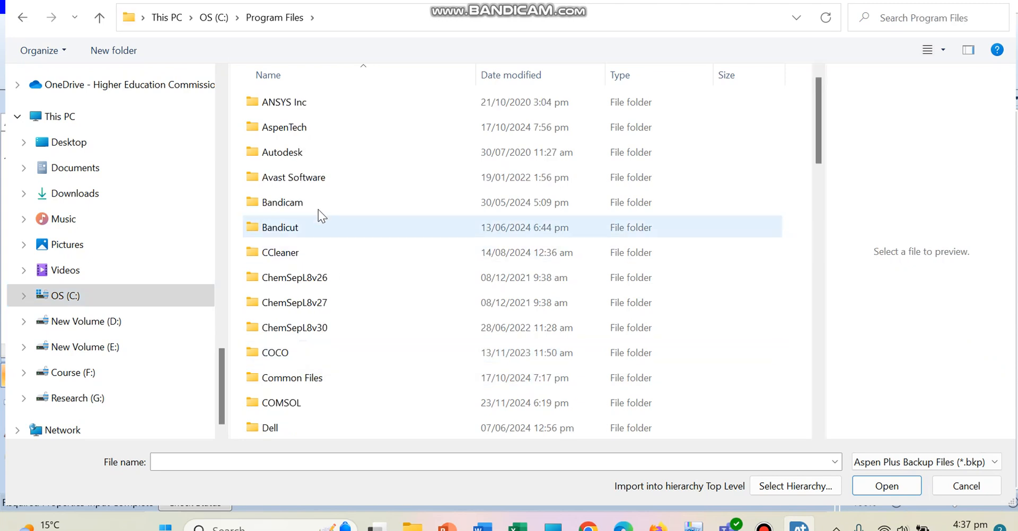
double_click(288, 127)
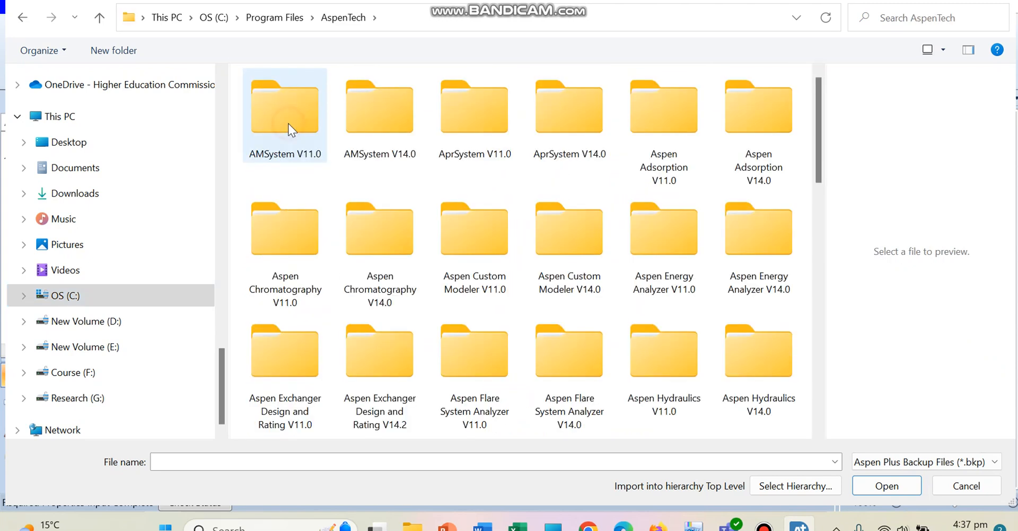
- Browse to the Datapkg folder inside the GUI folder of Aspen Plus V14.0
scroll(815, 234, "down", 3)
left_click_drag(815, 259, 813, 310)
left_click(757, 218)
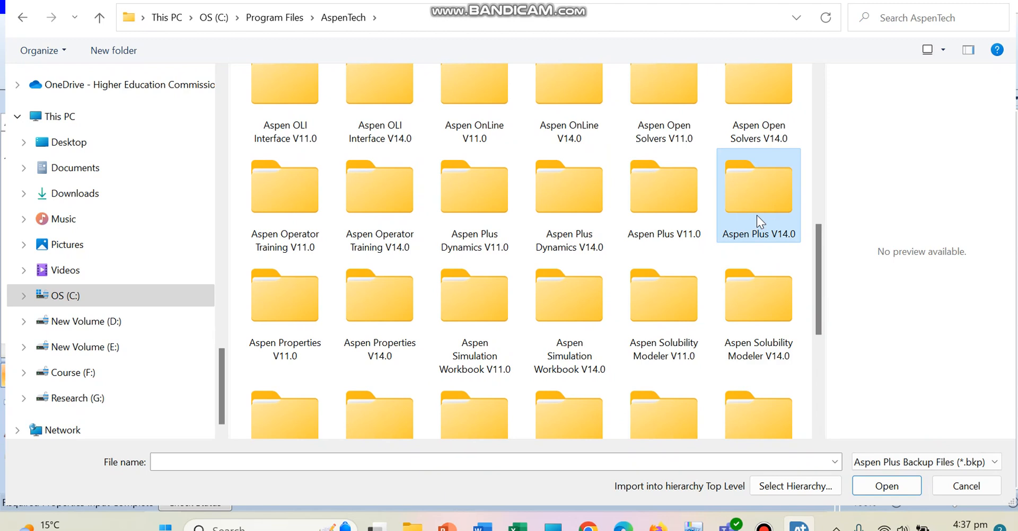
left_click(666, 211)
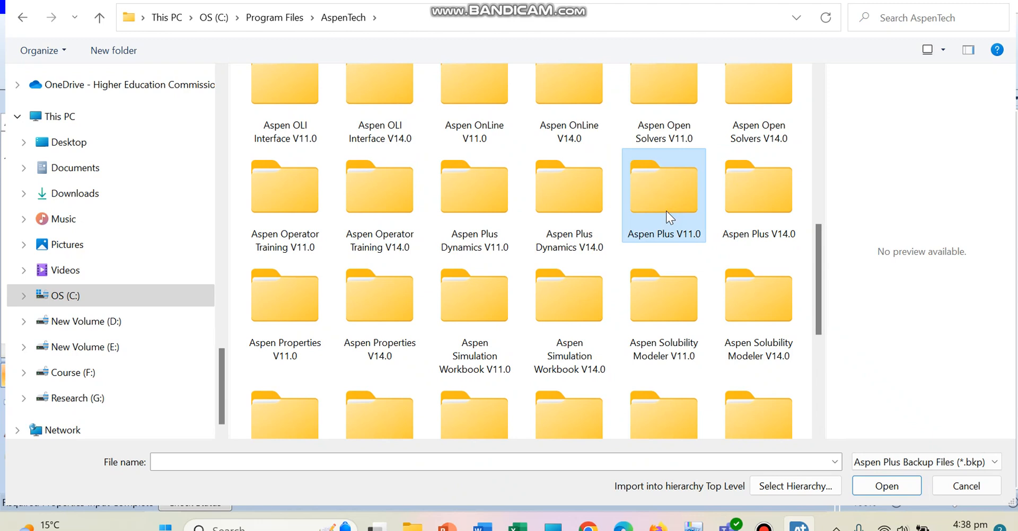
left_click(736, 218)
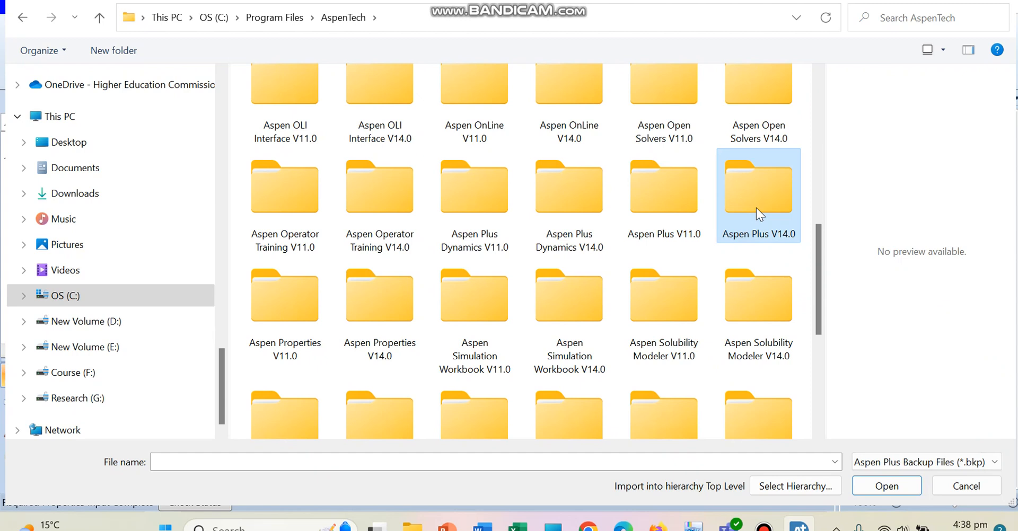
double_click(755, 208)
double_click(485, 110)
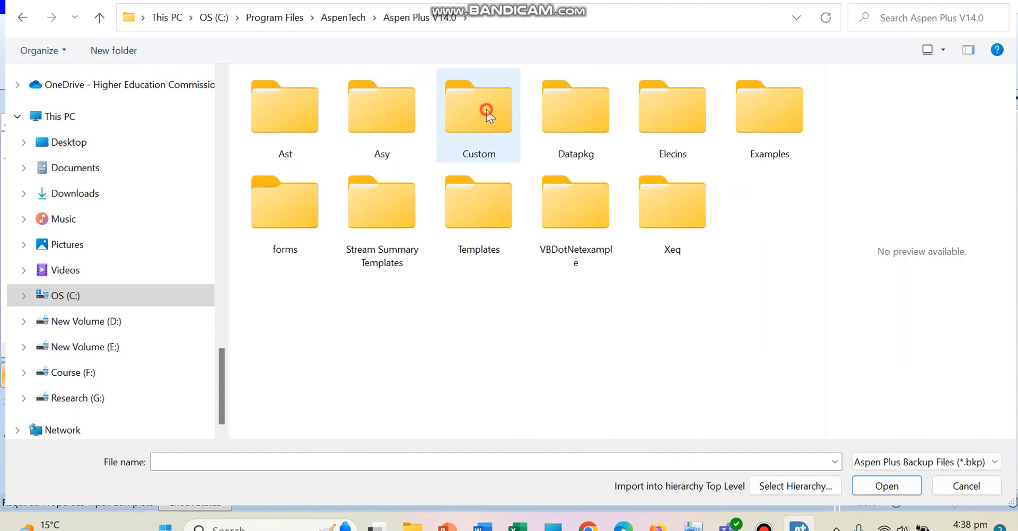
double_click(577, 117)
- Check the preview description of the kemdea data package and open it for import
left_click(480, 226)
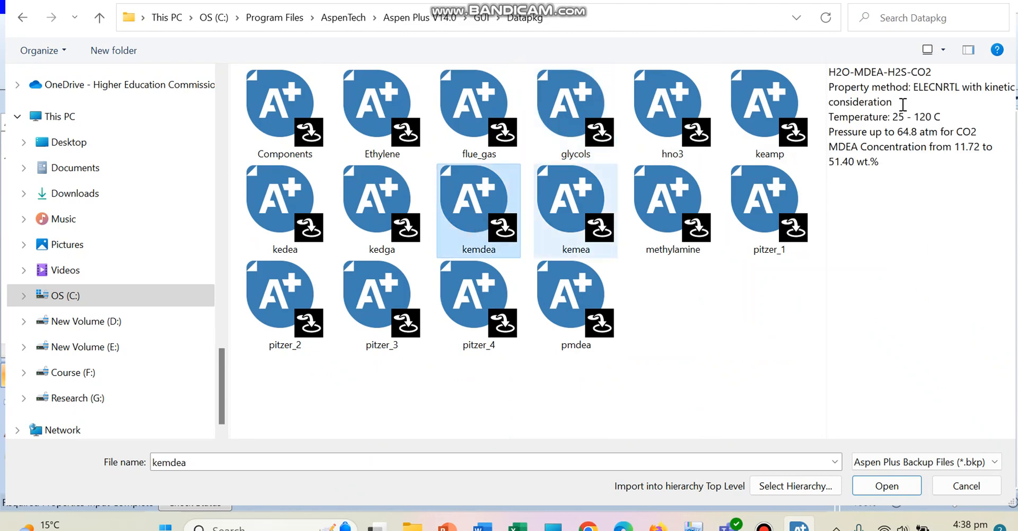
left_click(879, 164)
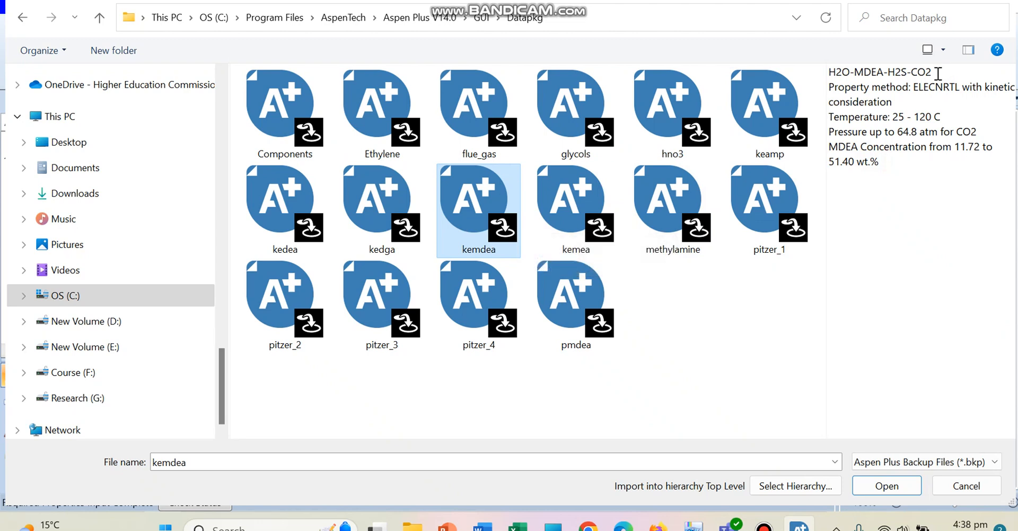
left_click_drag(829, 69, 862, 70)
double_click(480, 203)
- Set the component ID parameters for H2O and MDEA to H2O and MDEA
left_click(563, 205)
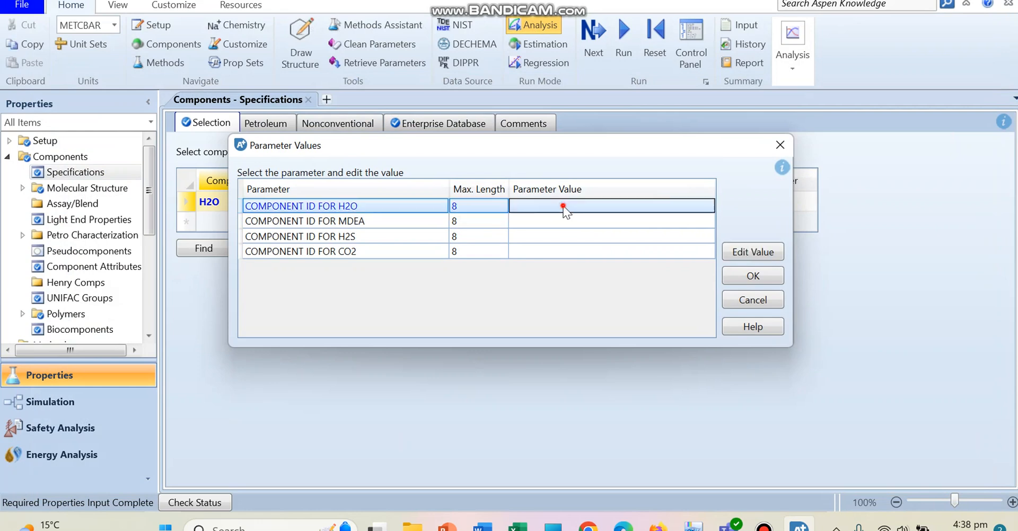
left_click(734, 253)
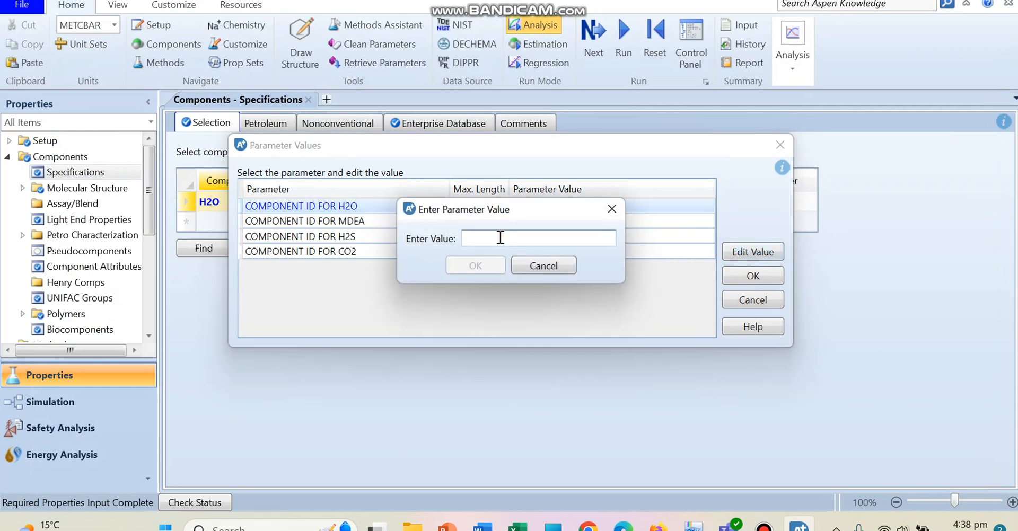
type("H2")
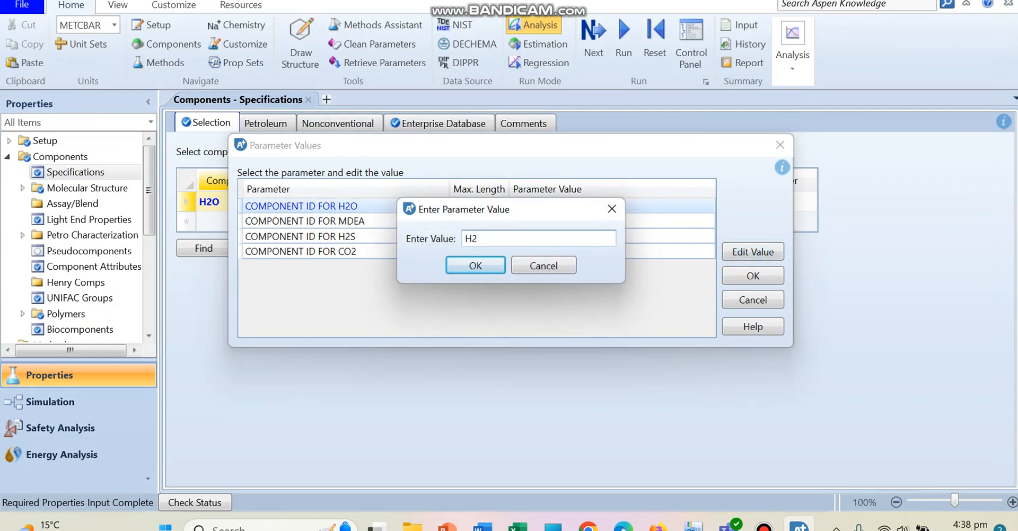
type("O")
key("Return")
left_click(529, 222)
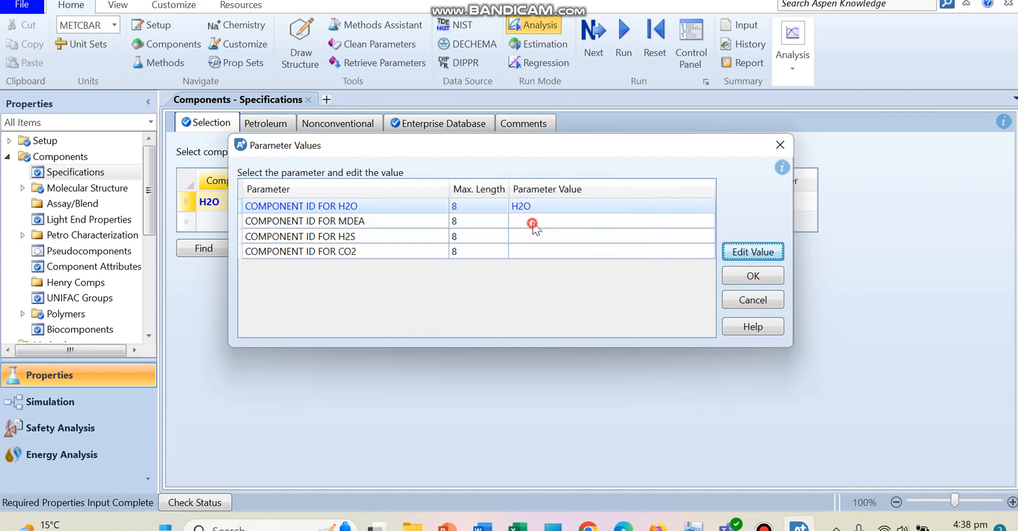
left_click(769, 253)
type("MDEA")
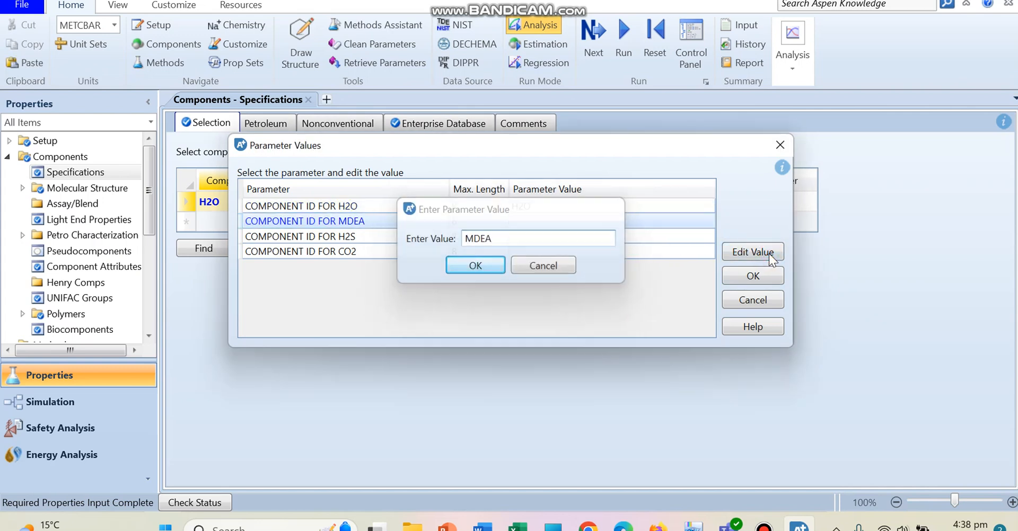
key("Return")
- Set the component ID parameters for H2S and CO2 to H2S and CO2, and accept the parameter values
left_click(691, 236)
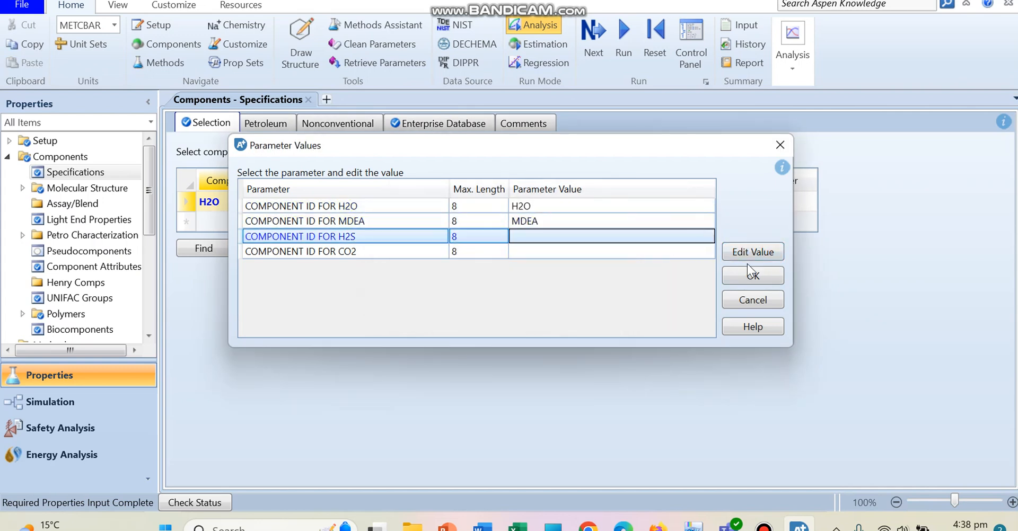
left_click(743, 253)
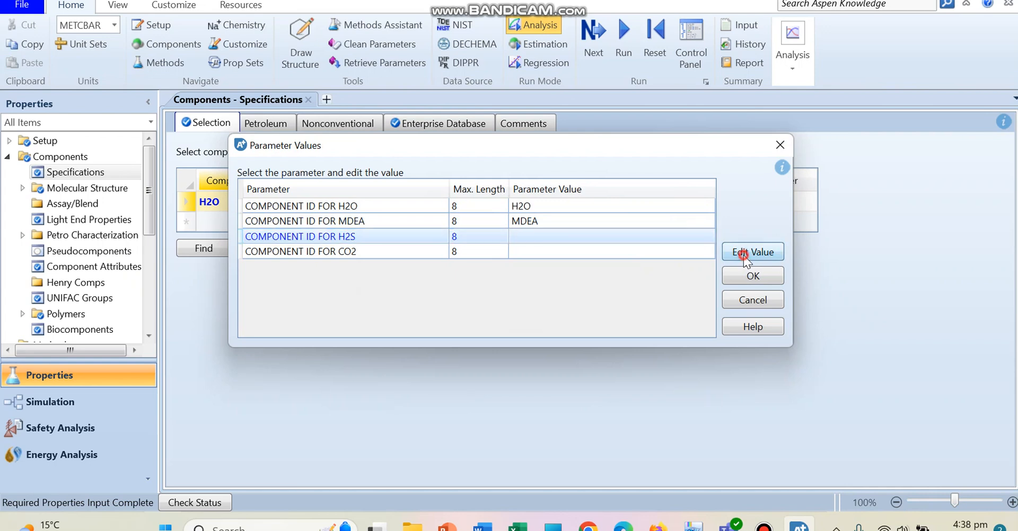
type("H2S")
key("Return")
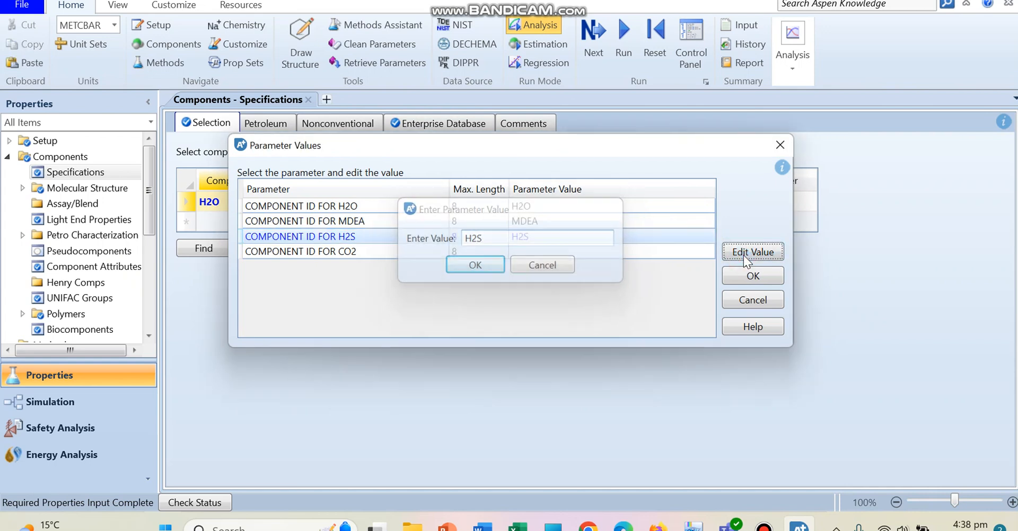
left_click(670, 251)
left_click(776, 253)
type("CO2")
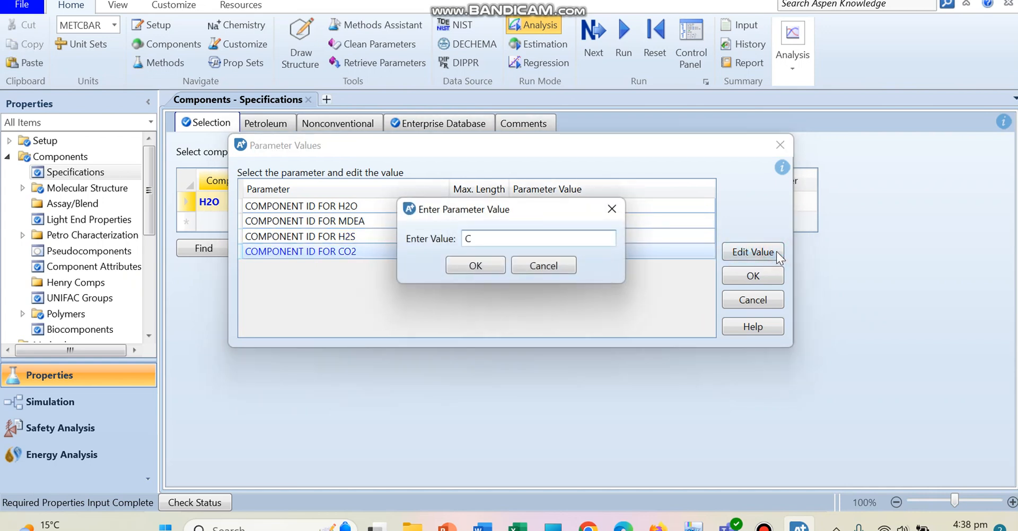
key("Return")
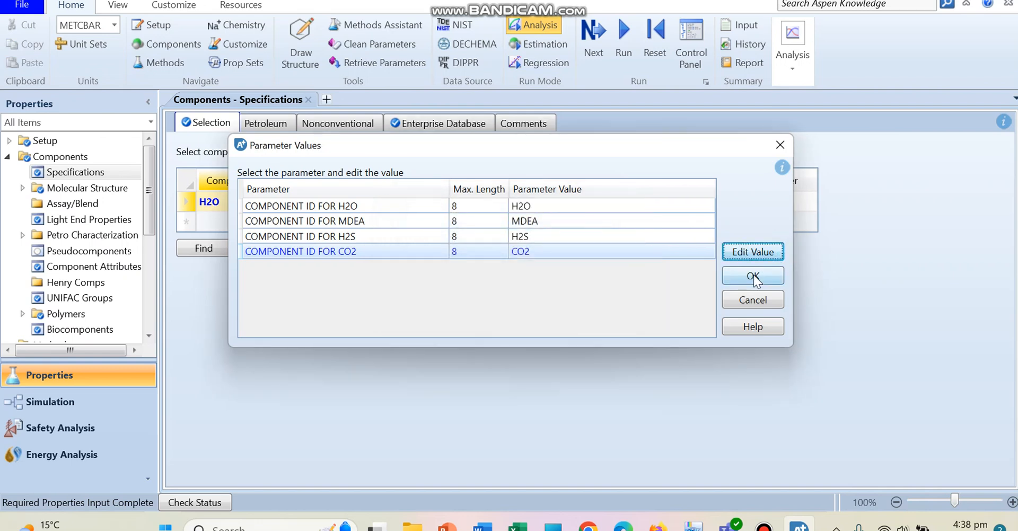
left_click(754, 275)
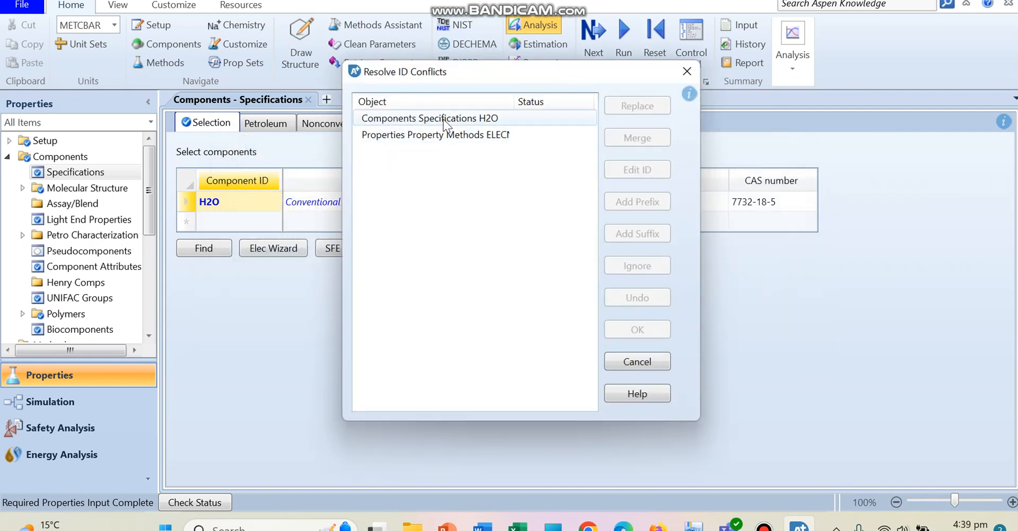
- Resolve the ID conflicts by ignoring both the H2O component and the property method entries, and accept
left_click(444, 119)
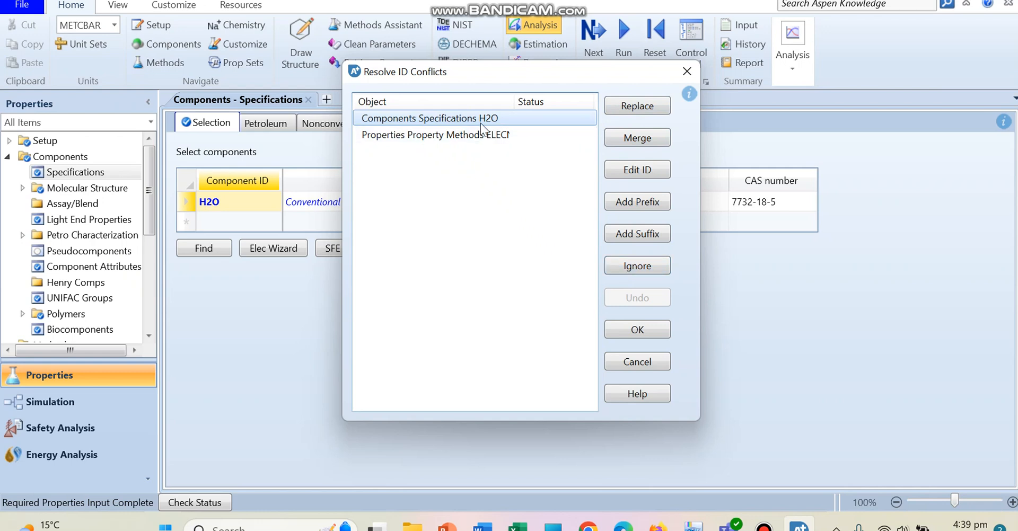
key("ctrl+a")
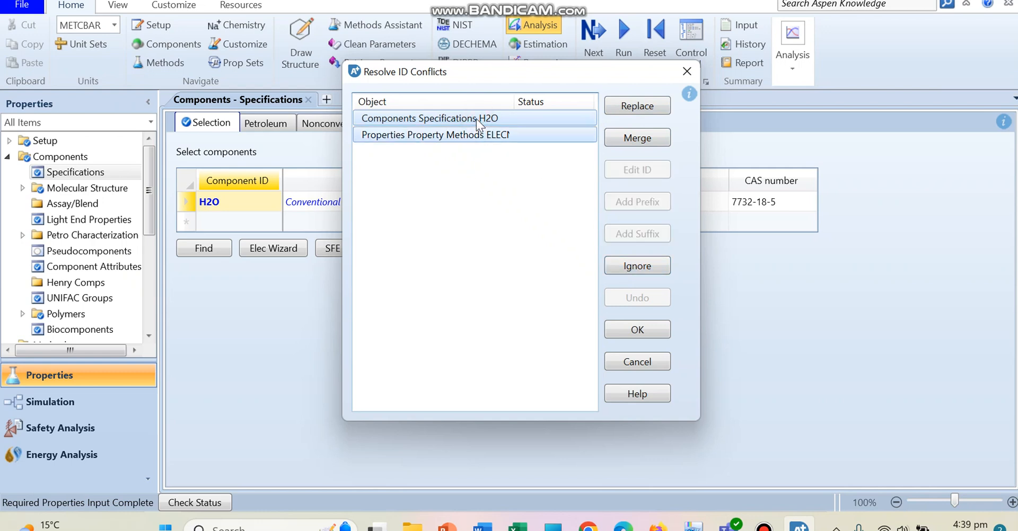
left_click(631, 262)
left_click(628, 331)
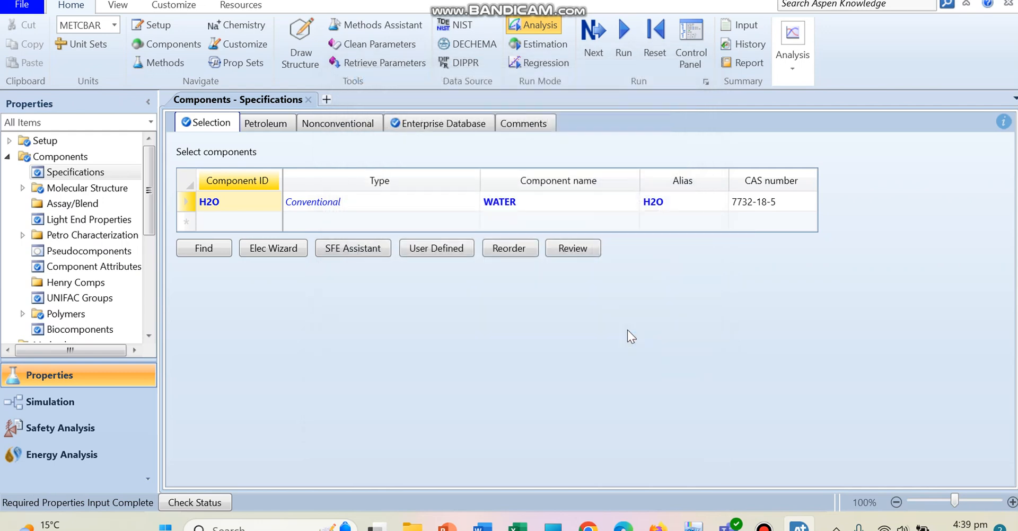
- Review the component list imported from the data package, including MDEA, H2S, CO2 and HCO3-
left_click(226, 224)
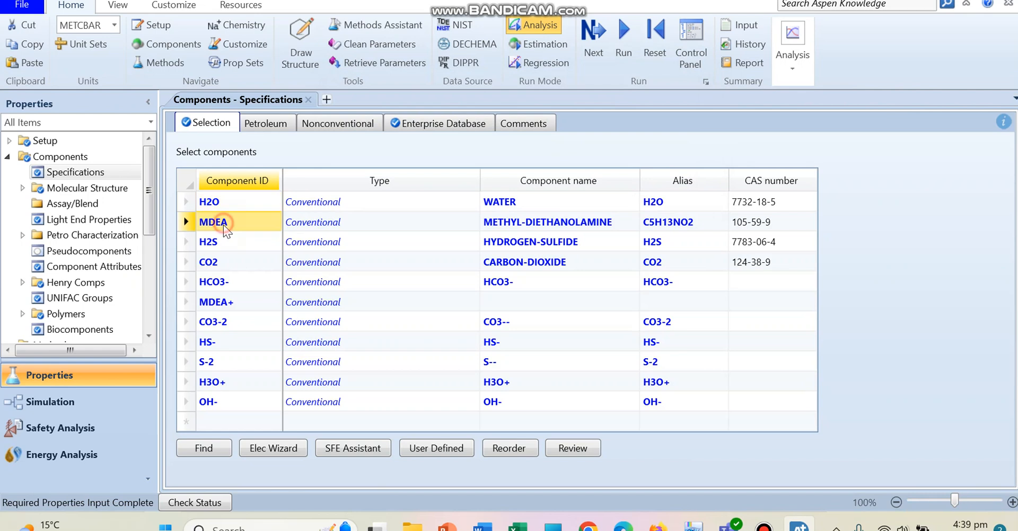
left_click(211, 242)
left_click(210, 264)
left_click(211, 284)
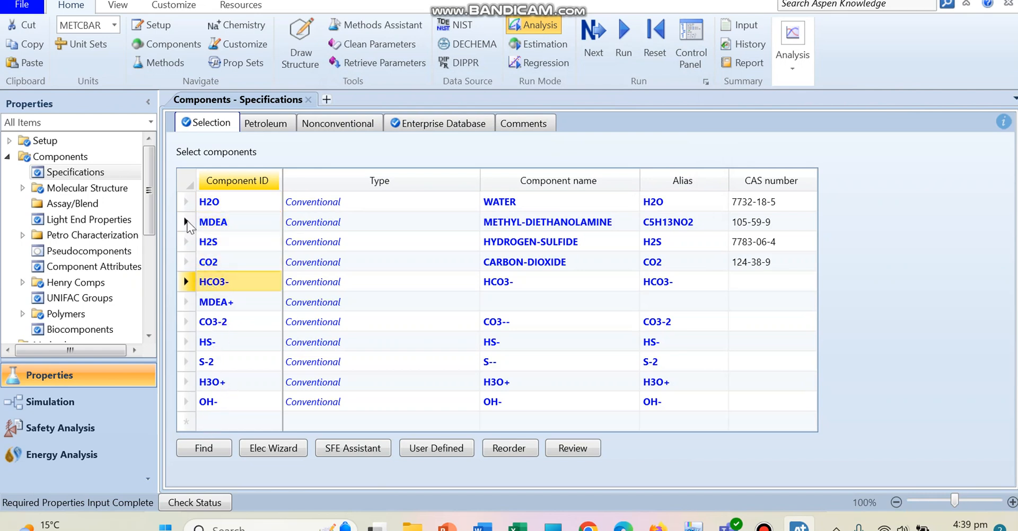
left_click(227, 225)
left_click(213, 246)
left_click(214, 260)
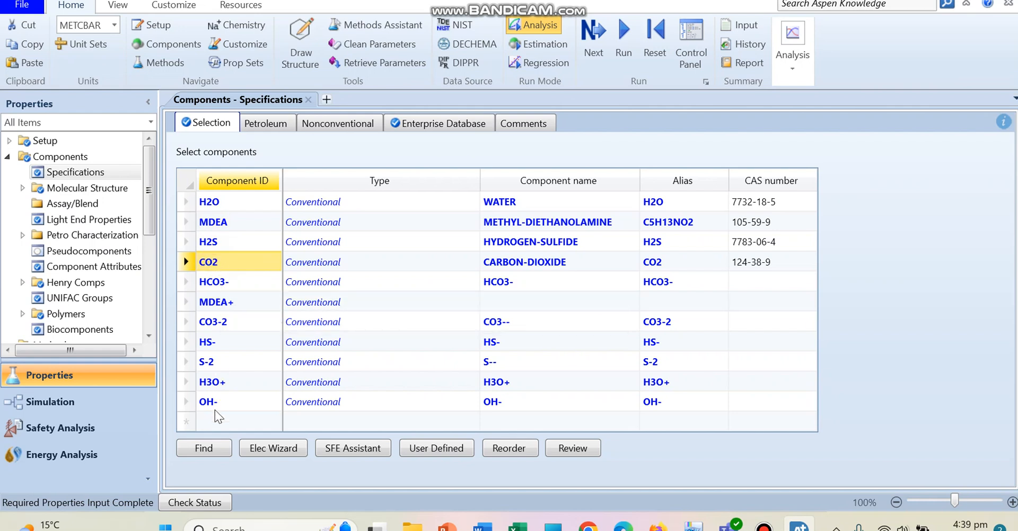
- Open the input form of the KEMDEA chemistry to view its reaction stoichiometry
left_click_drag(151, 192, 149, 285)
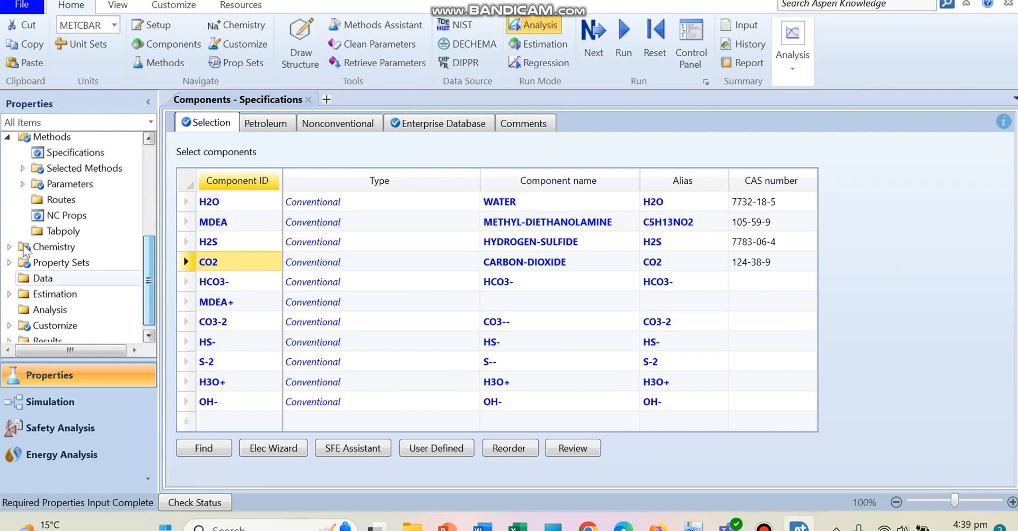
left_click(9, 246)
left_click(22, 263)
left_click(64, 277)
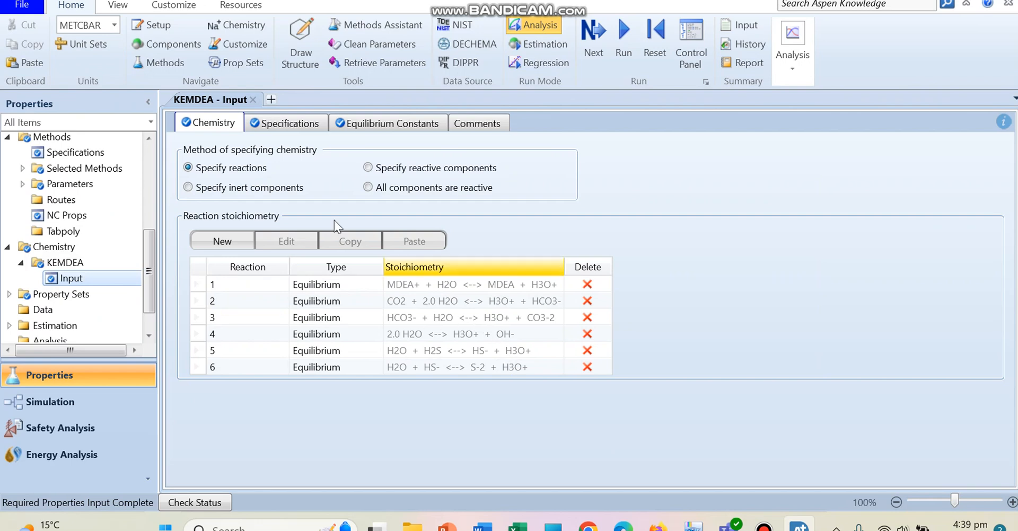
- Examine the KEMDEA chemistry's specifications, equilibrium constants and list of equilibrium reactions
left_click(258, 123)
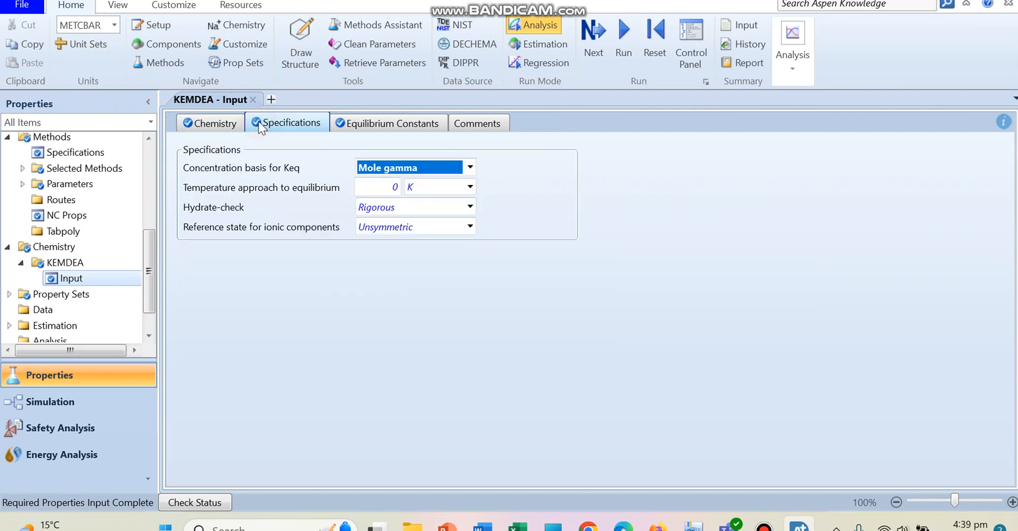
left_click(371, 124)
left_click(310, 249)
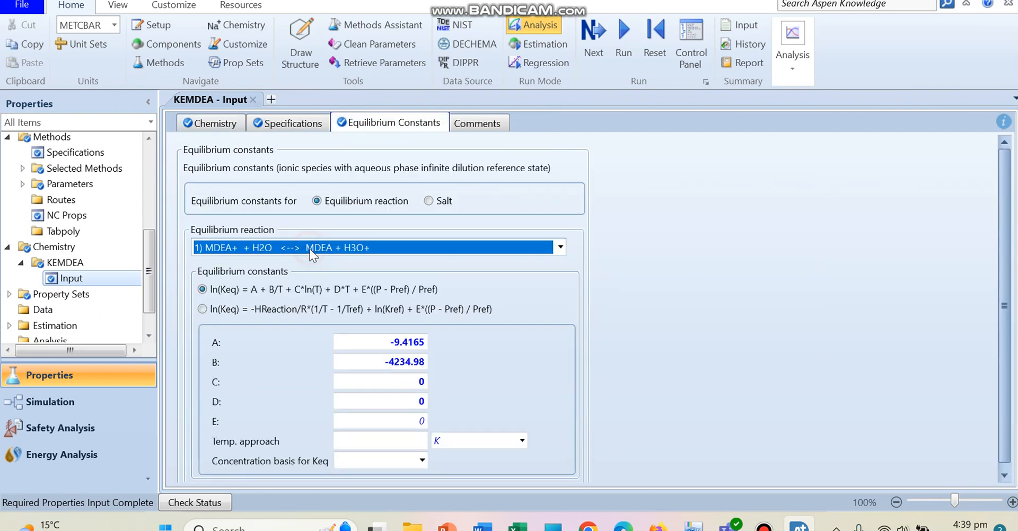
left_click(309, 249)
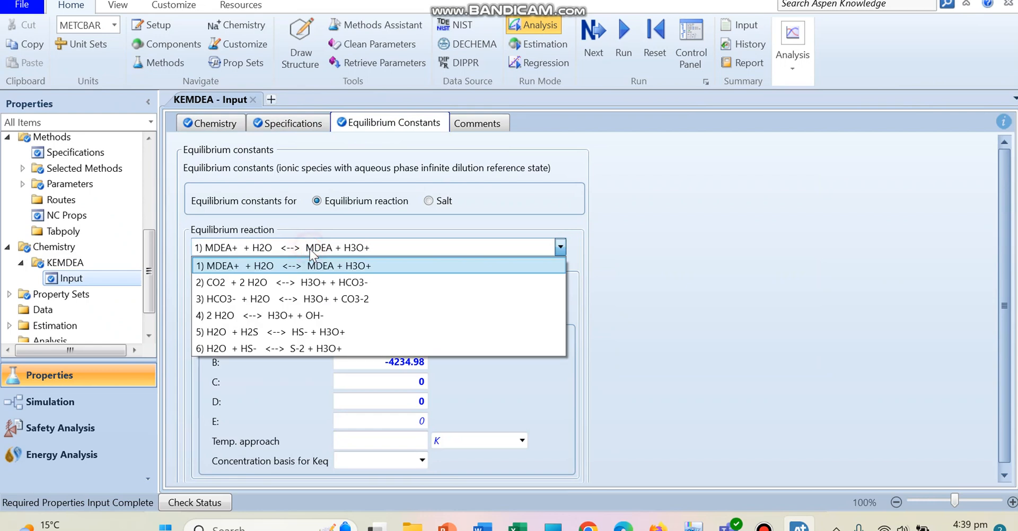
left_click(668, 259)
- Run the property analysis with the imported data package
left_click_drag(149, 256, 150, 260)
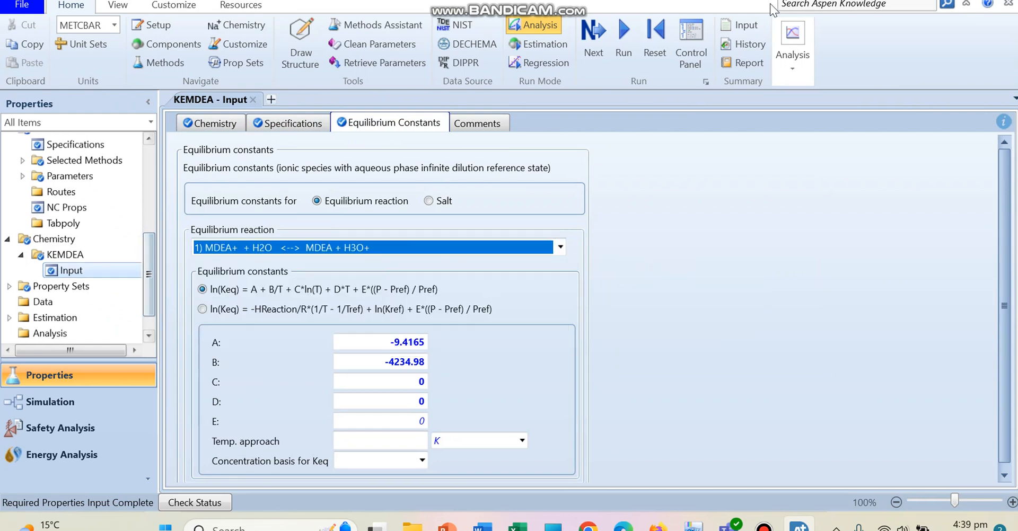
left_click(614, 42)
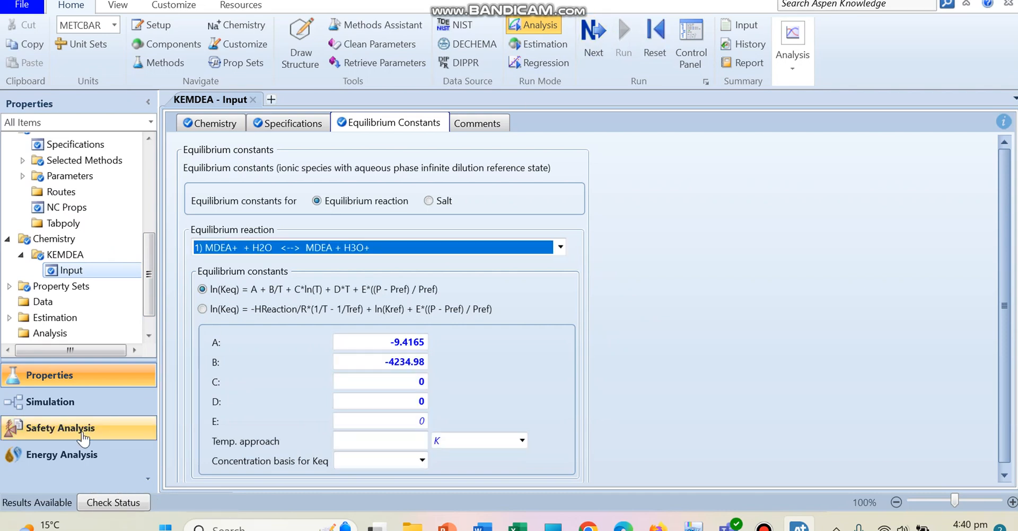
- Add hydrogen (H2) to the end of the component list and allow the form's parameters to update
left_click_drag(147, 276, 143, 170)
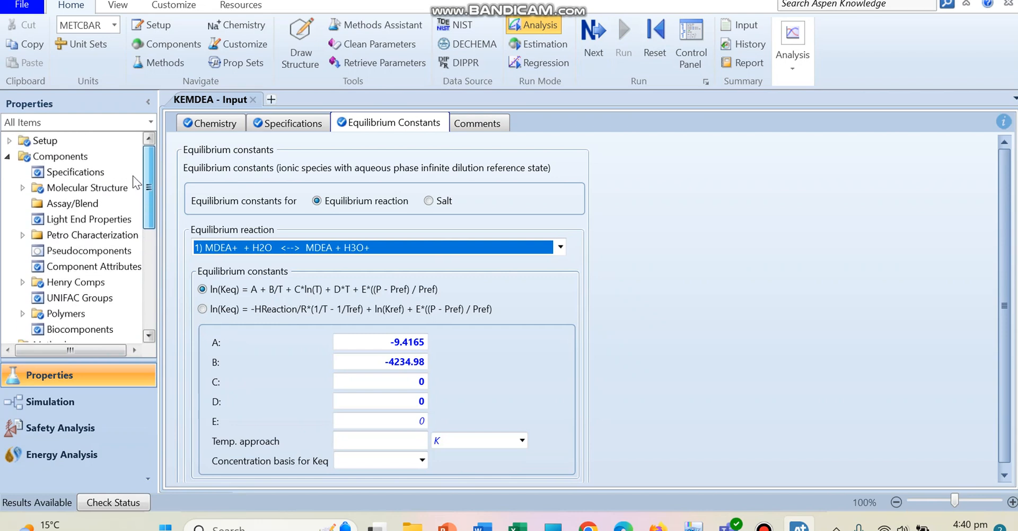
left_click(99, 171)
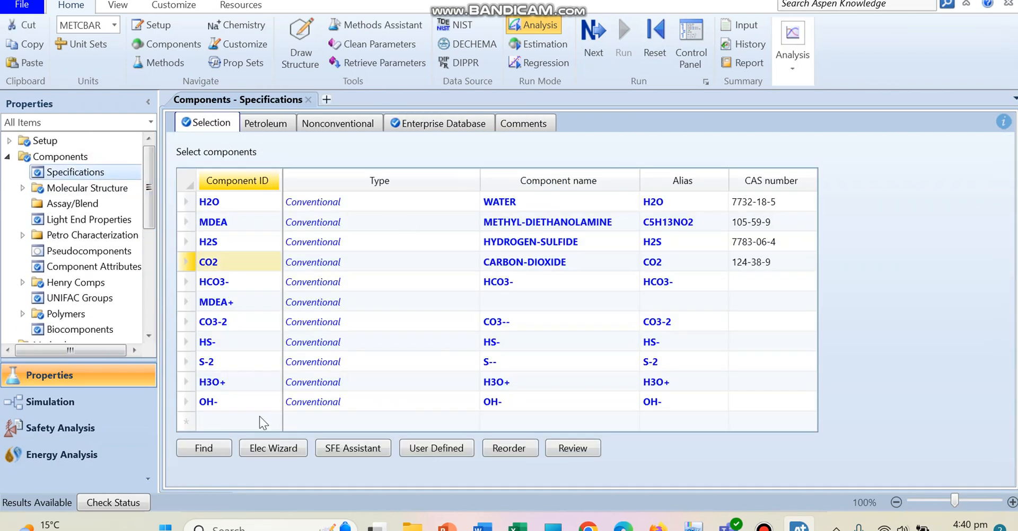
left_click(226, 418)
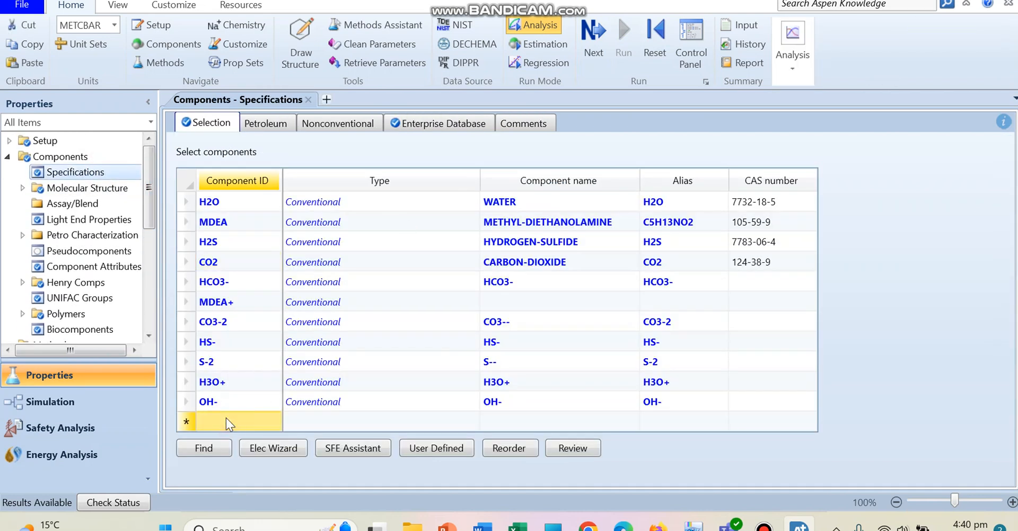
type("H2")
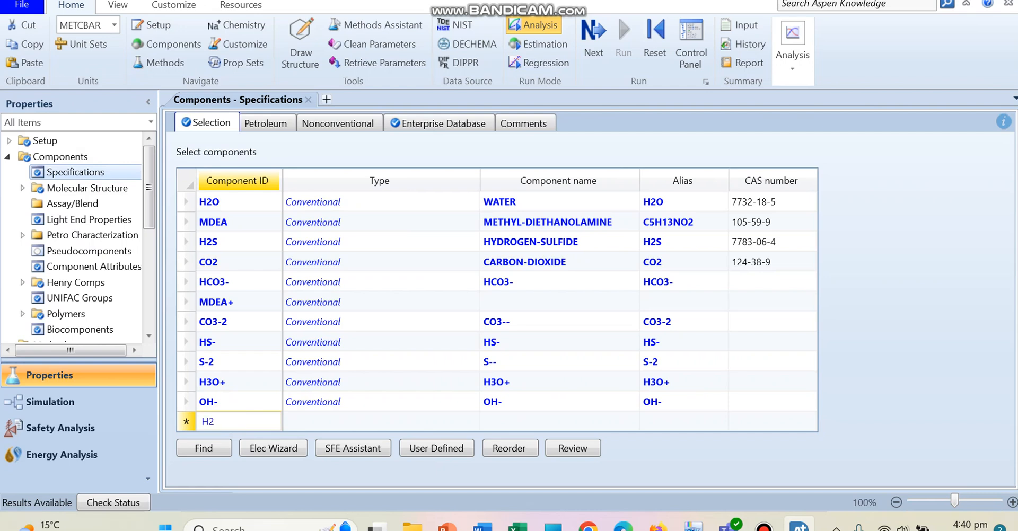
key("Return")
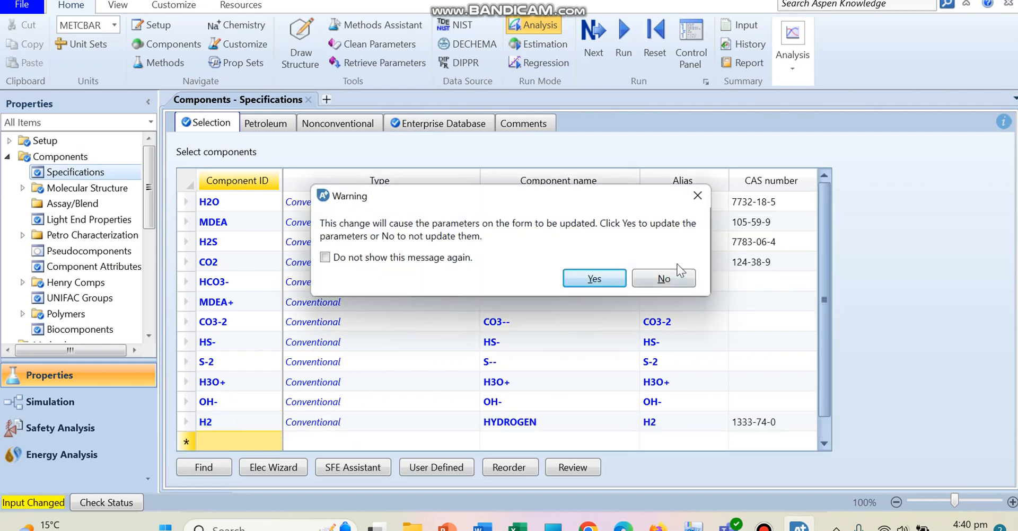
left_click(596, 279)
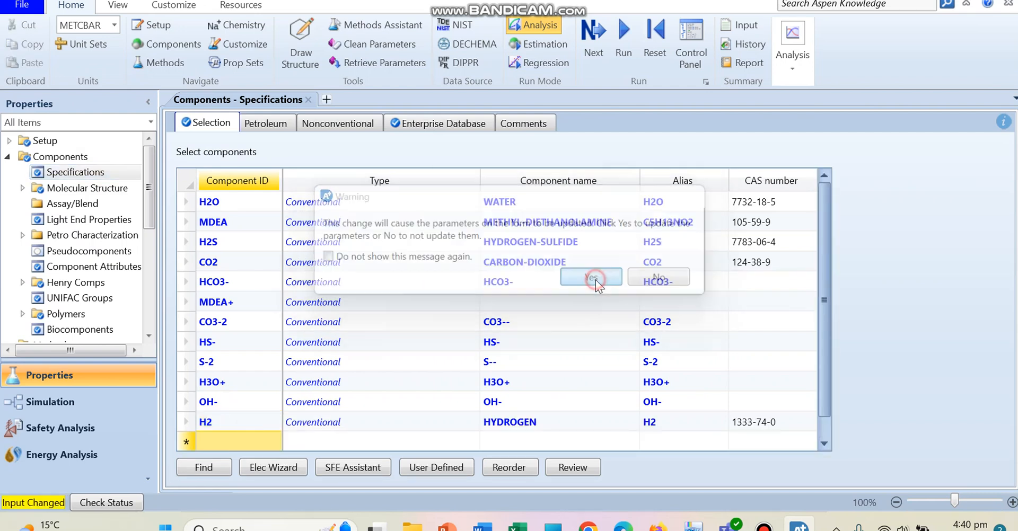
- Try to add CO2 as a new component below H2
left_click(230, 443)
type("CO2")
key("Return")
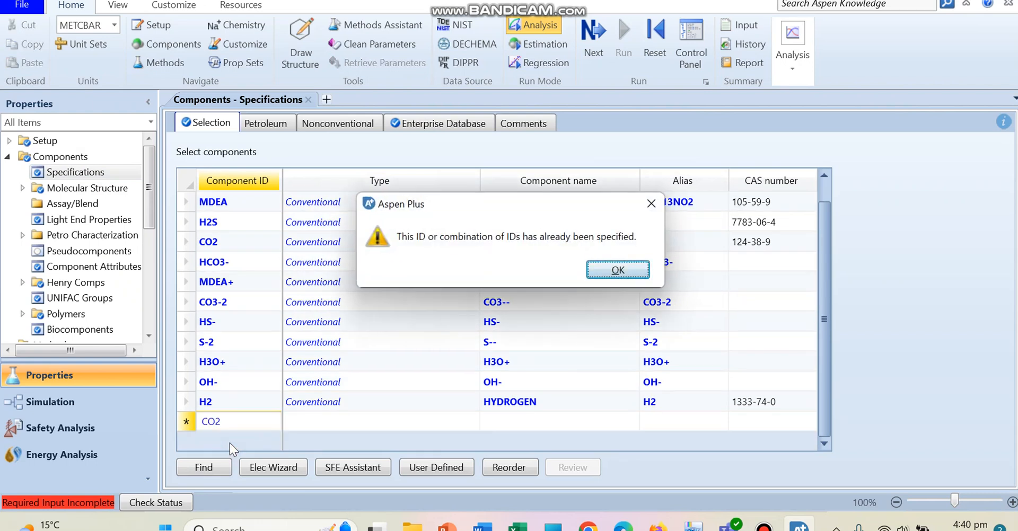
left_click(642, 269)
- Add CH4, CO and N2 as components below H2
type("C")
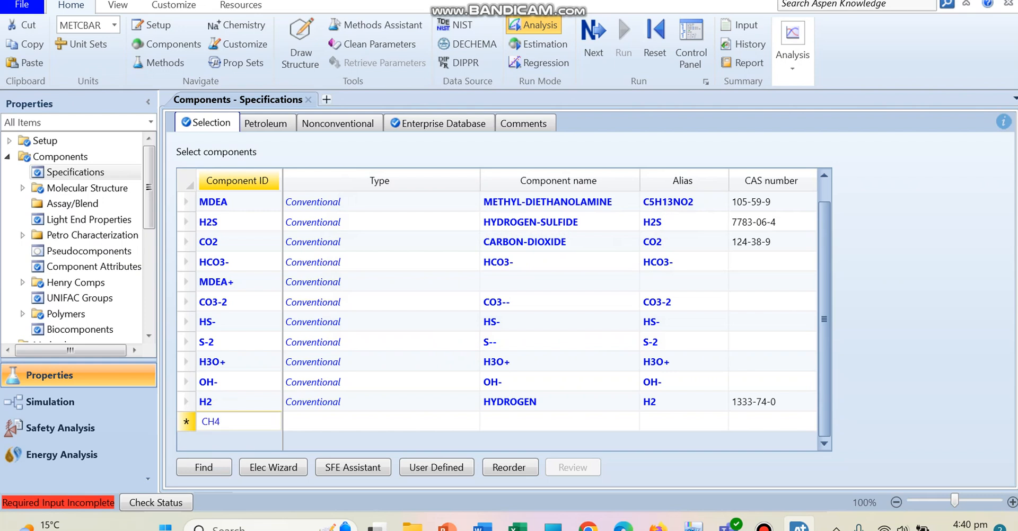
type("H4")
key("Return")
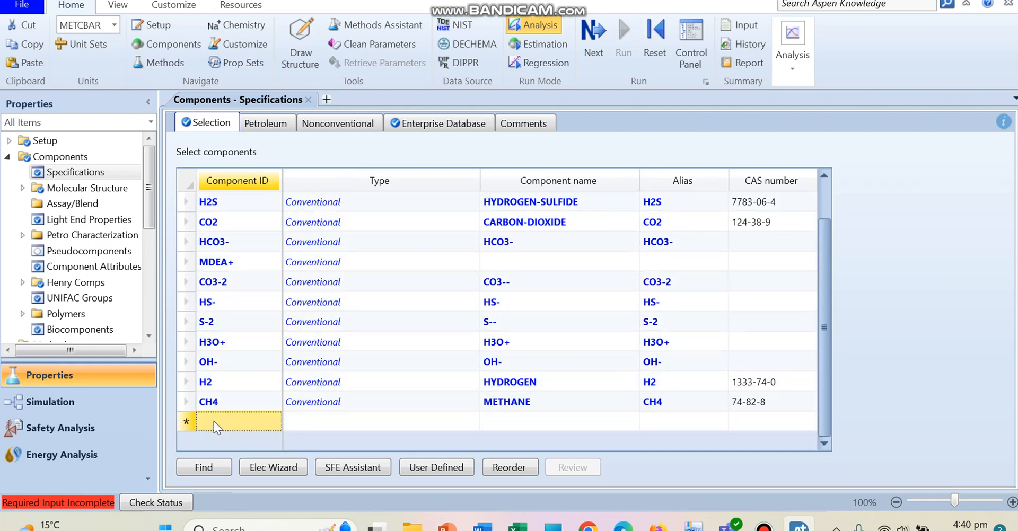
type("CO")
key("Return")
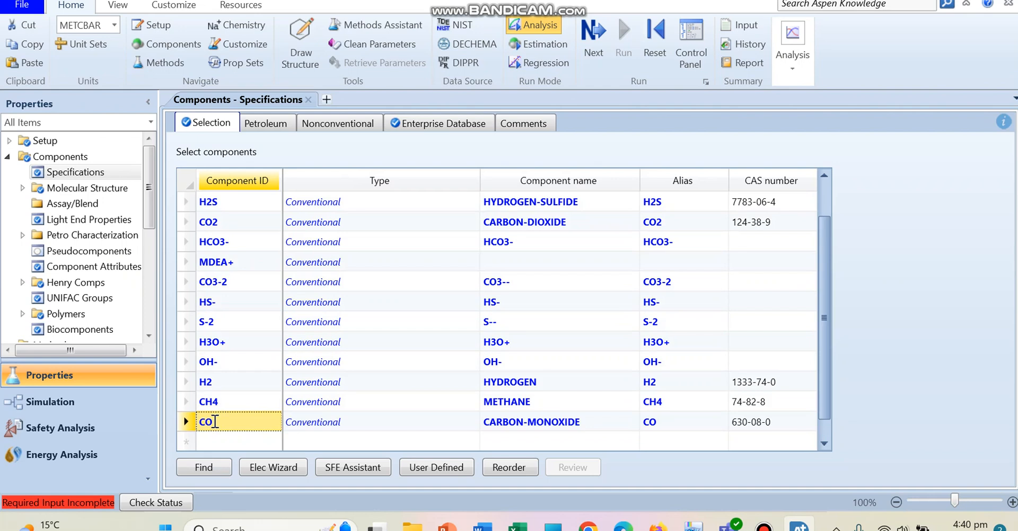
type("N2")
key("Return")
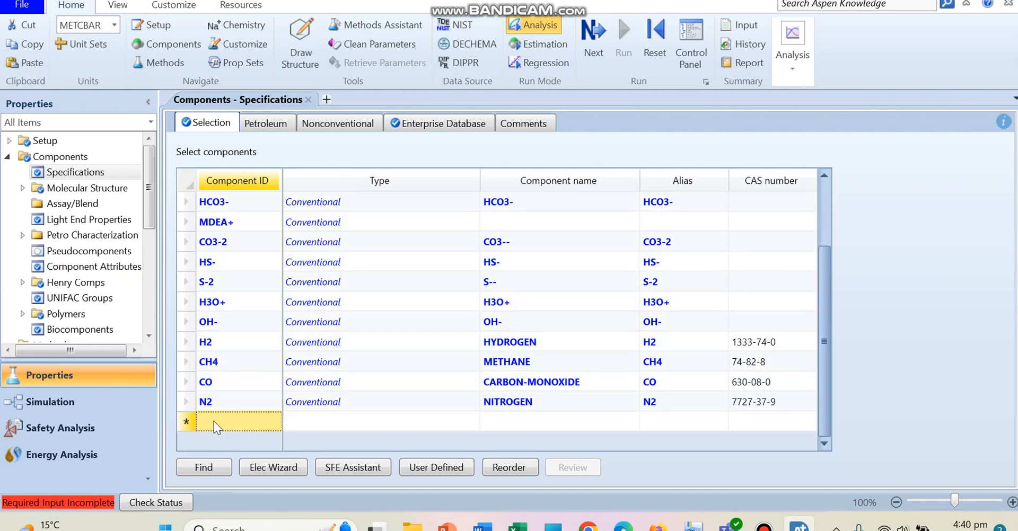
left_click(424, 401)
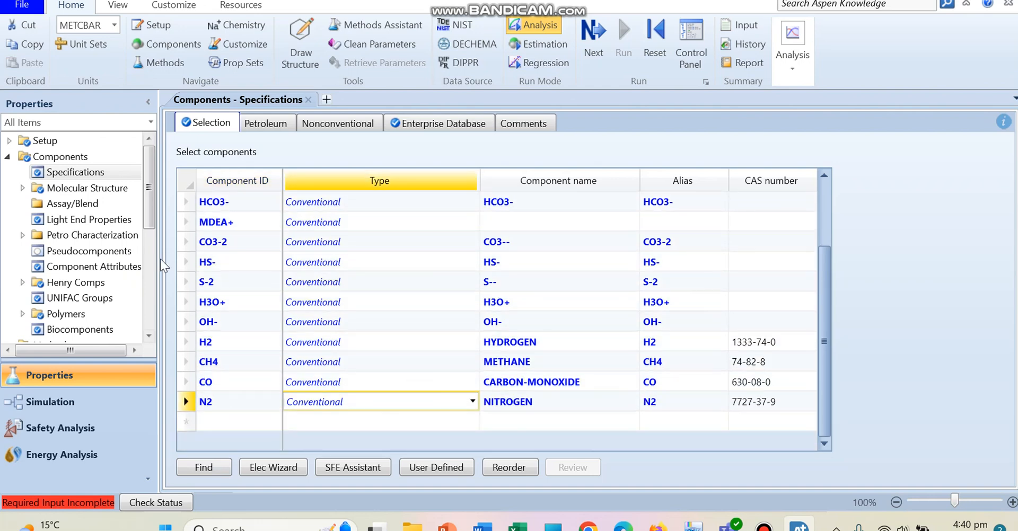
- Step through the required binary interaction and electrolyte pair parameter forms, and run the property analysis
left_click(591, 49)
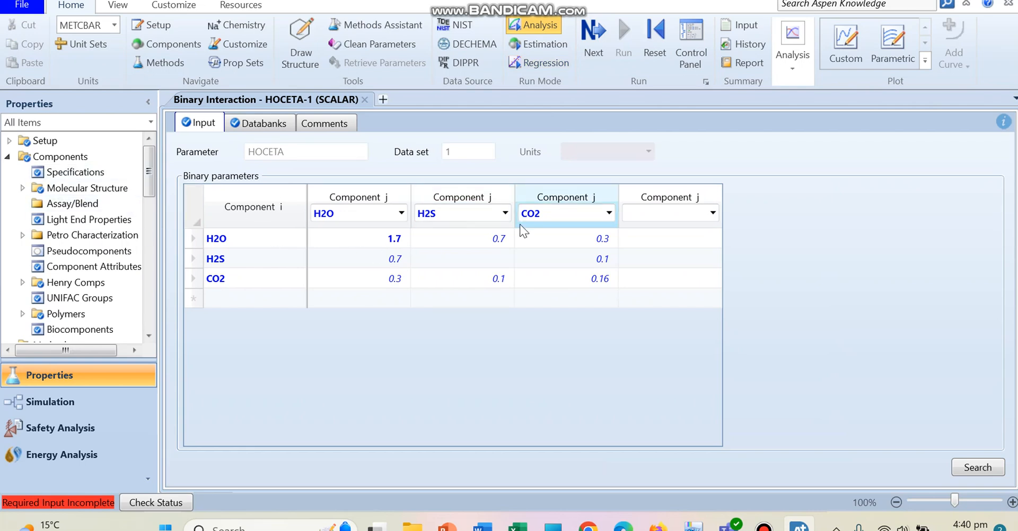
left_click(594, 49)
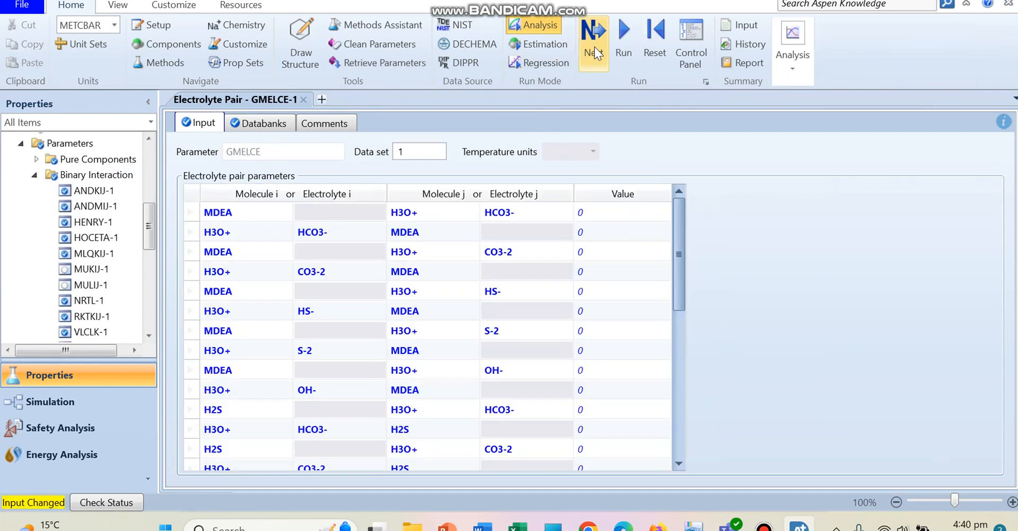
left_click(621, 45)
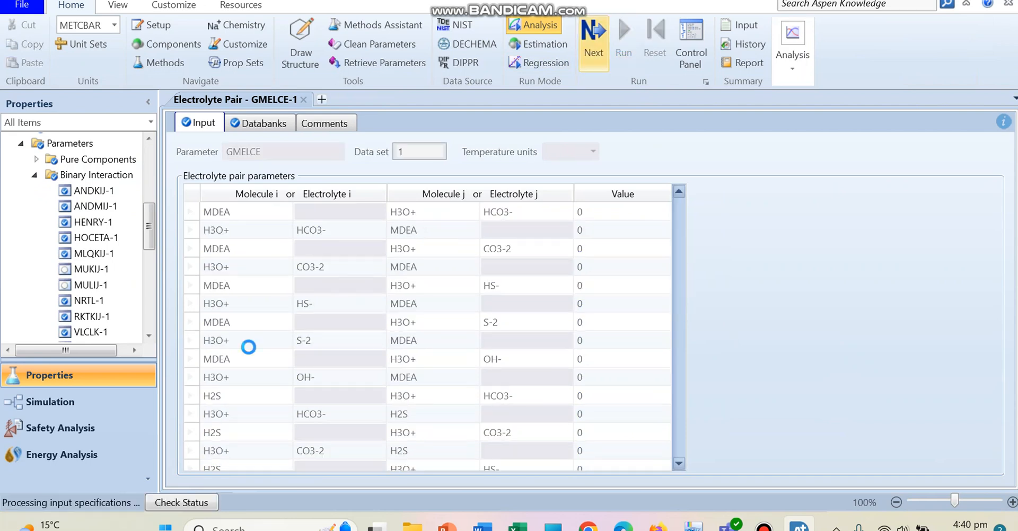
- Look at the main flowsheet in the simulation environment, and return to the properties to review the component list
left_click(49, 401)
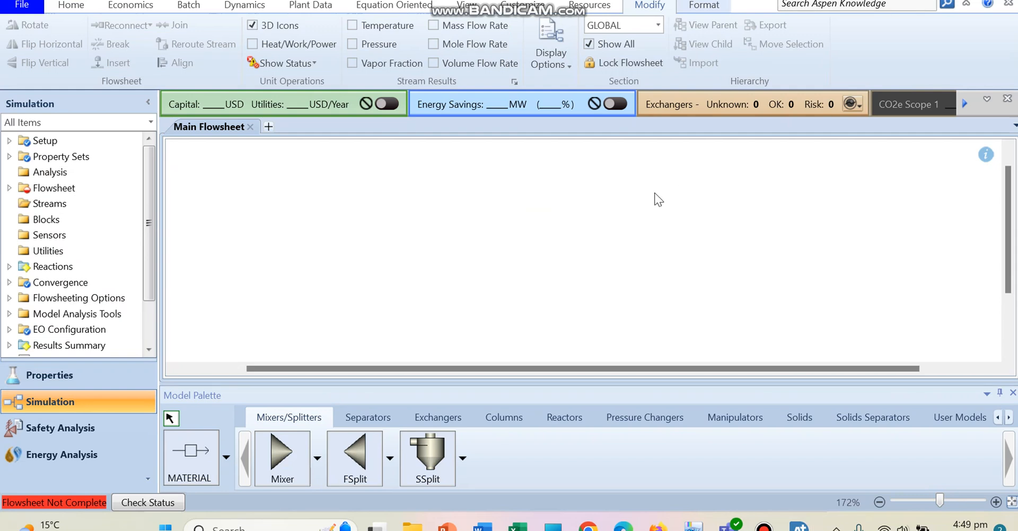
left_click(99, 374)
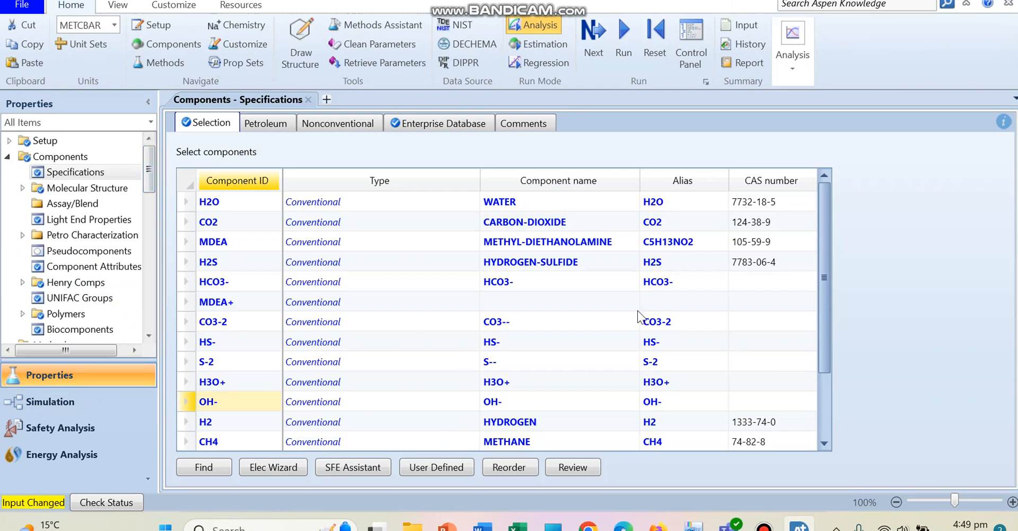
left_click(821, 293)
left_click_drag(821, 298, 819, 317)
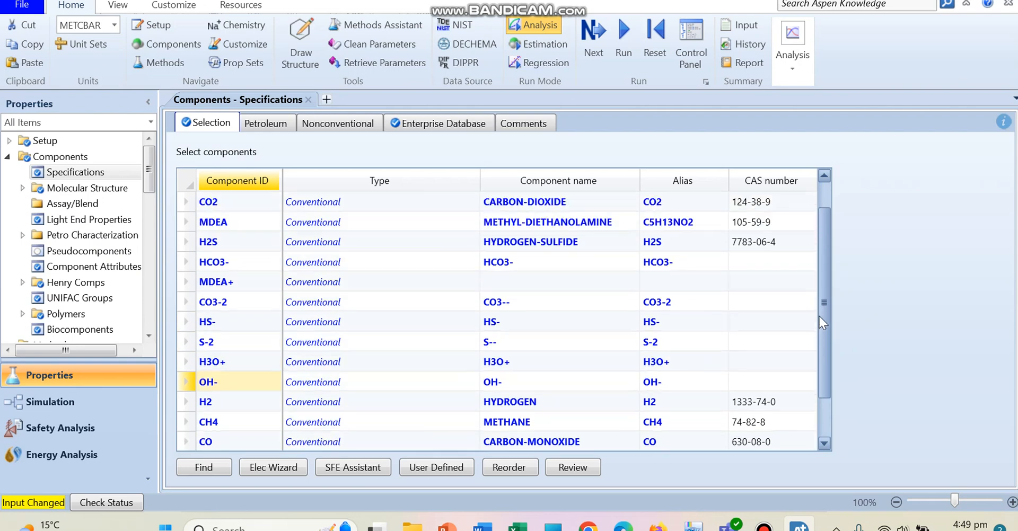
- Reorder the component list so that H2, CH4, CO and N2 sit directly below H2S and above HCO3-
left_click(511, 467)
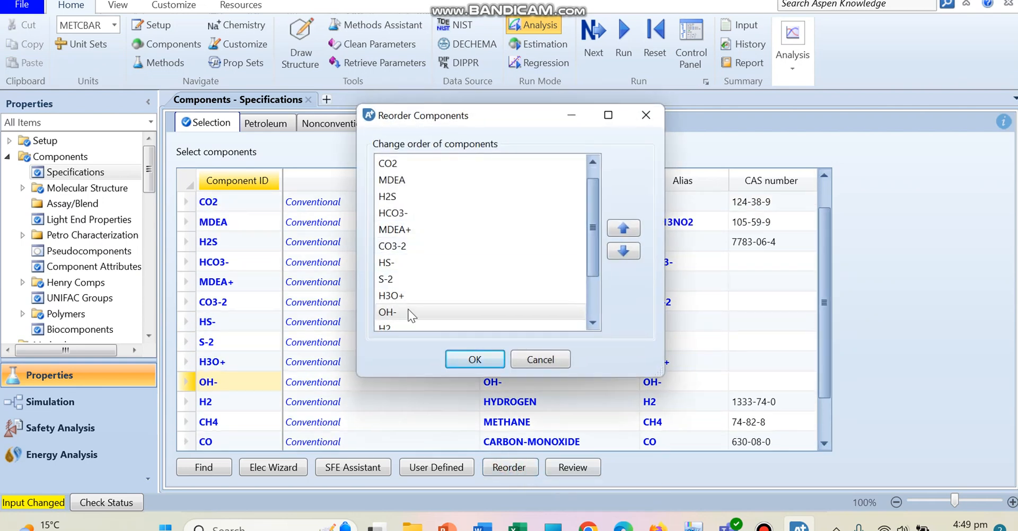
scroll(592, 271, "down", 2)
left_click(387, 264)
key("shift+Down")
key("shift+Down")
key("shift+Down")
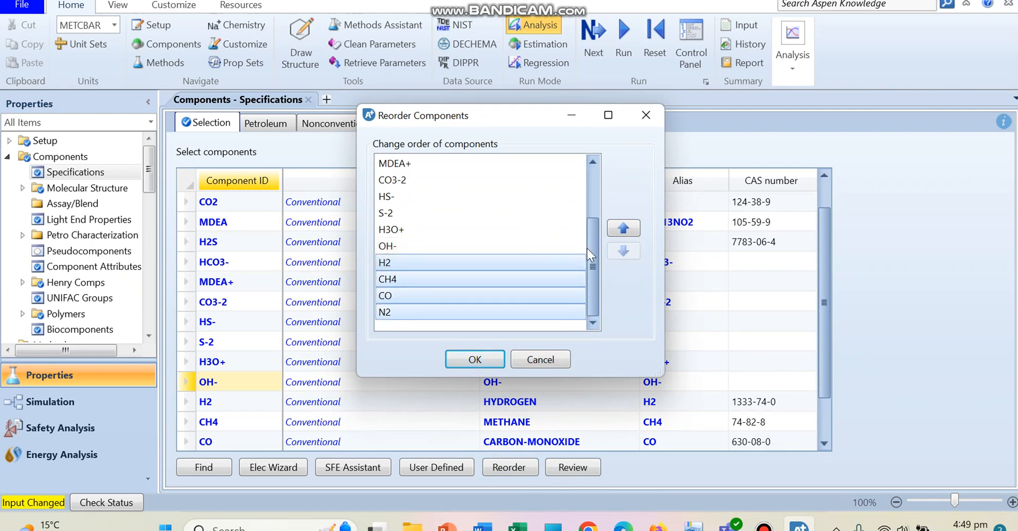
left_click(624, 231)
left_click(624, 231)
left_click(624, 232)
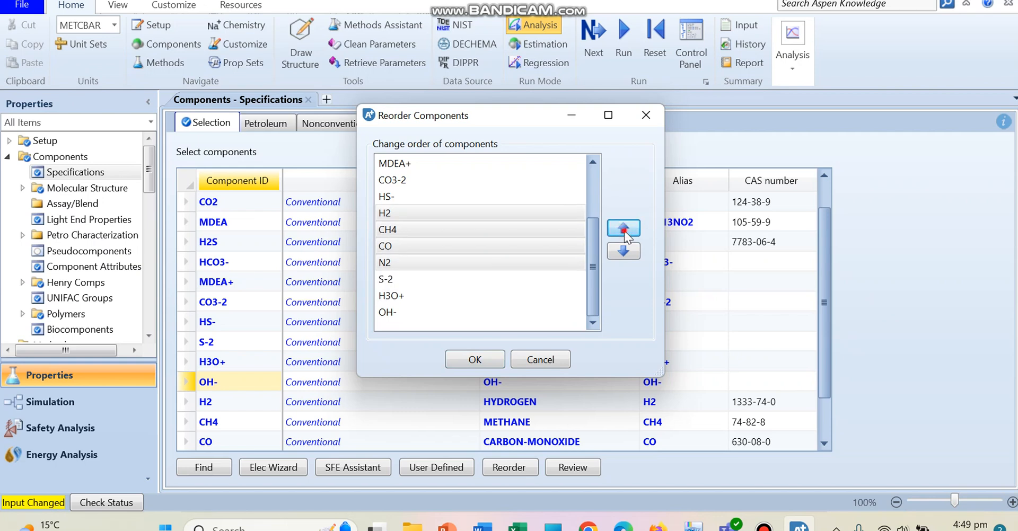
left_click(625, 232)
left_click(624, 231)
left_click(625, 231)
left_click_drag(593, 252, 590, 230)
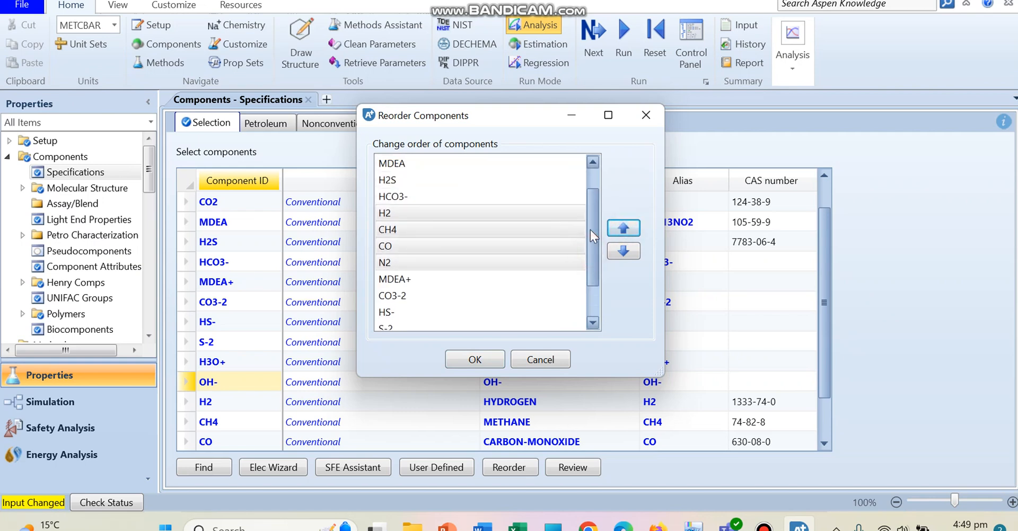
left_click(618, 227)
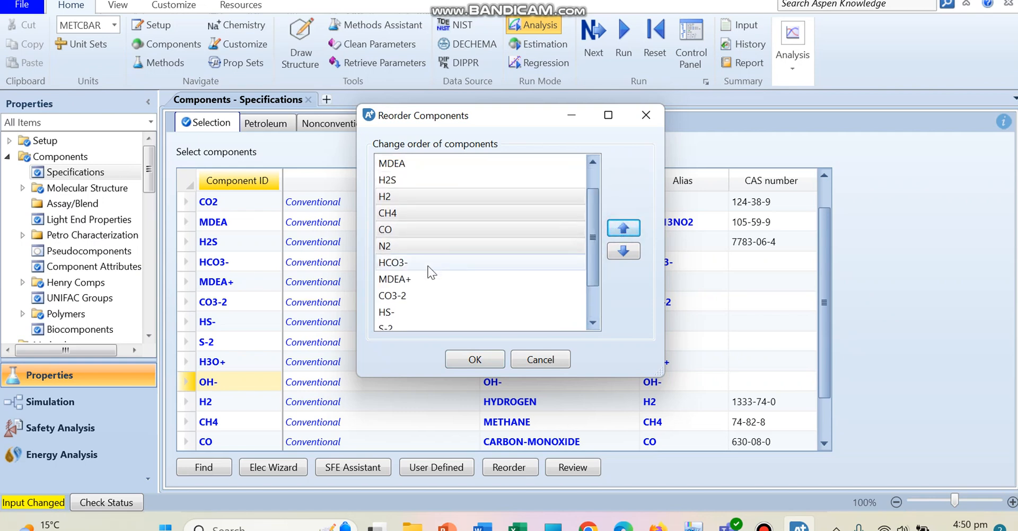
left_click_drag(588, 257, 583, 215)
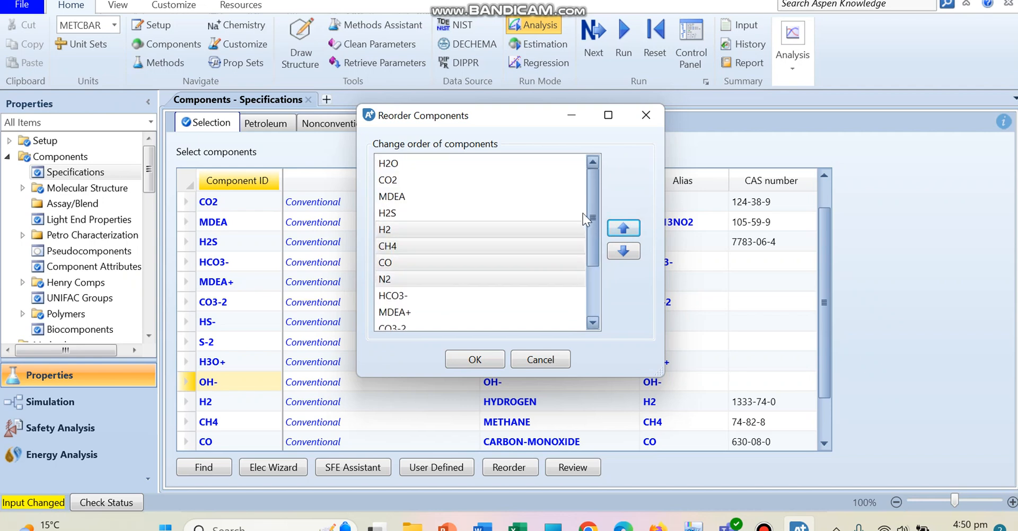
scroll(577, 255, "down", 5)
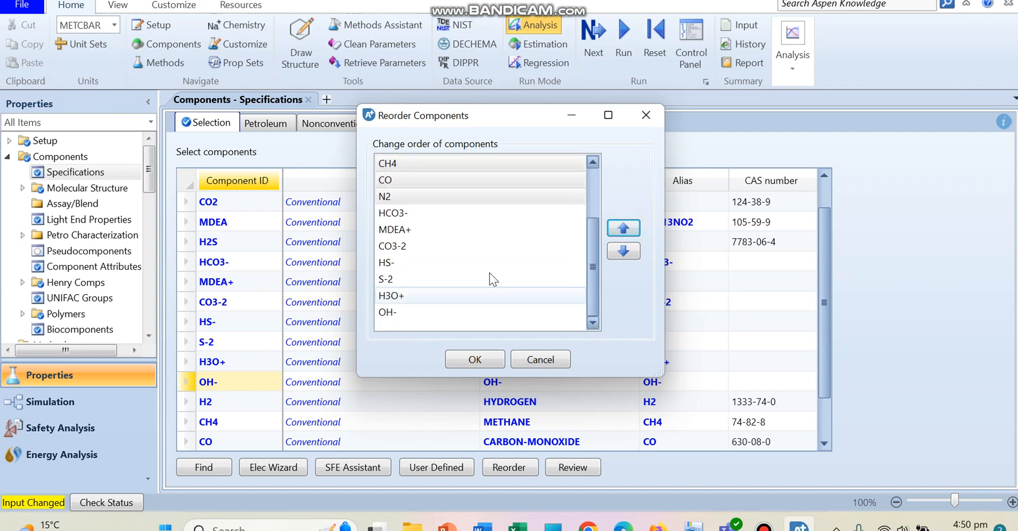
left_click(473, 361)
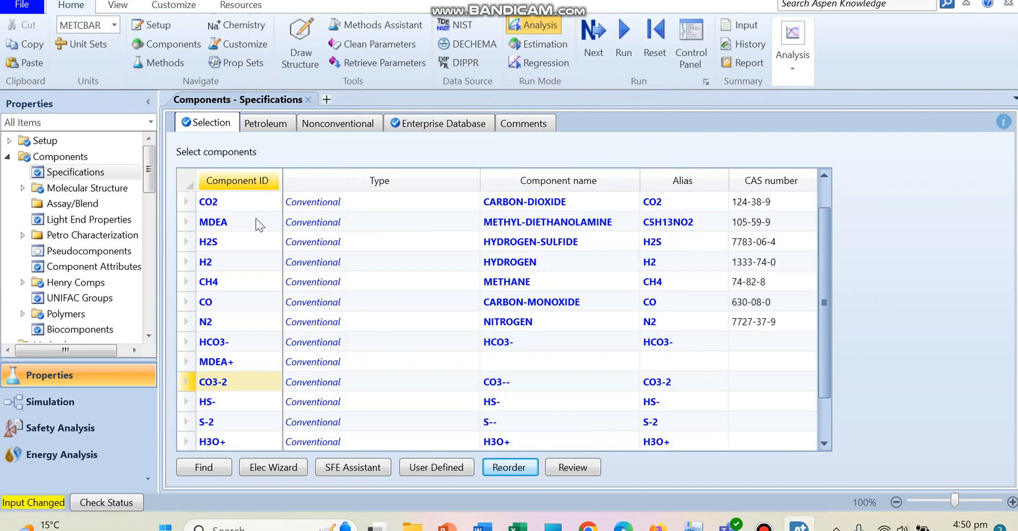
- Save the simulation to the Desktop as an Aspen Plus backup file (*.bkp) named dmeaco2
left_click(19, 6)
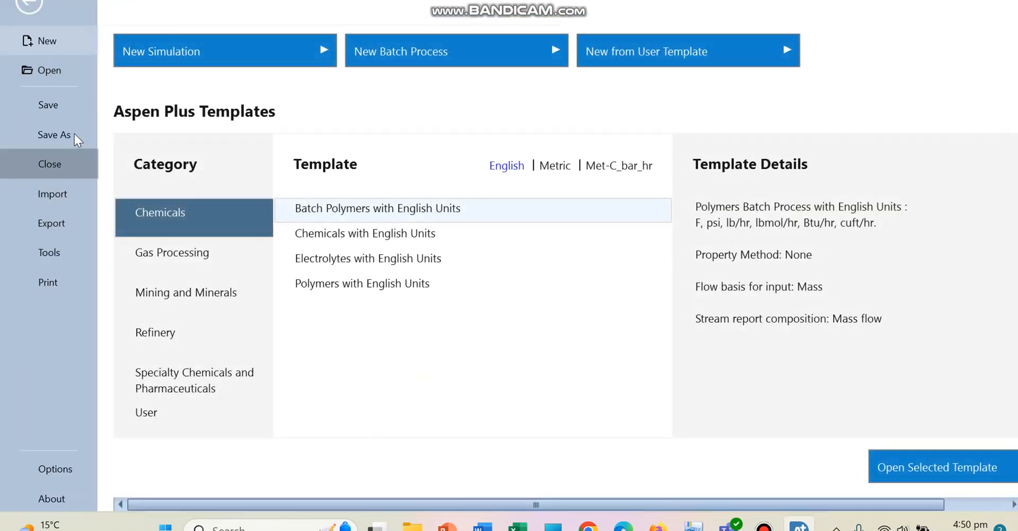
left_click(75, 135)
left_click(210, 216)
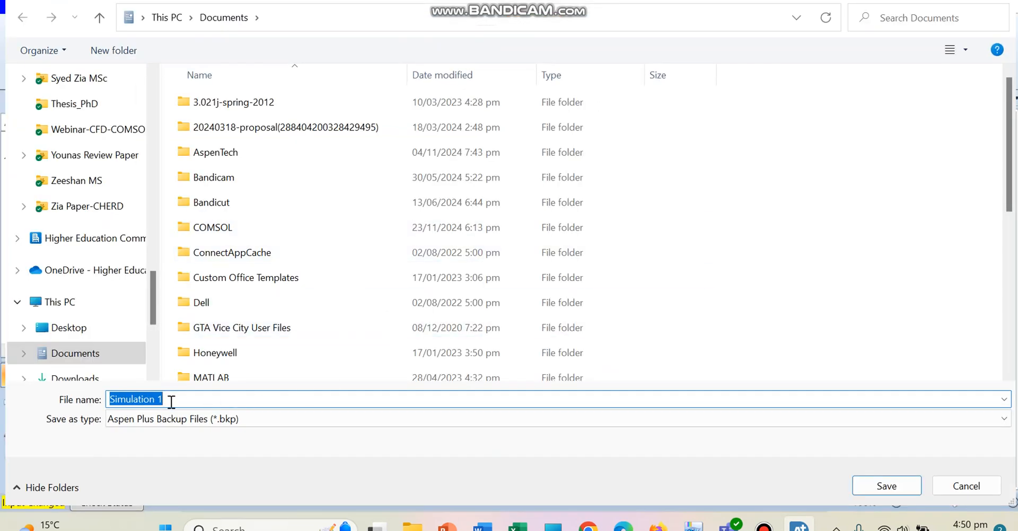
type("meca")
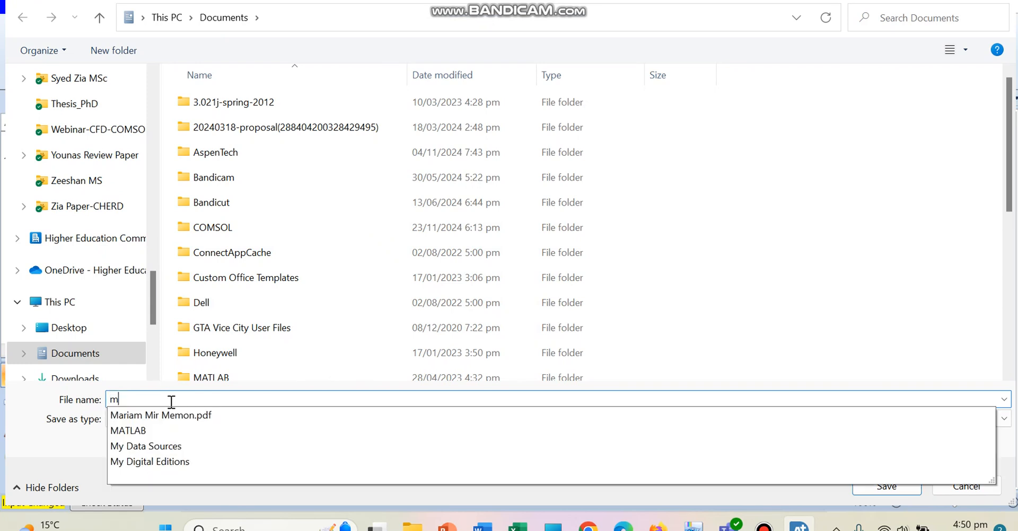
key("BackSpace")
key("BackSpace")
key("BackSpace")
type("dme")
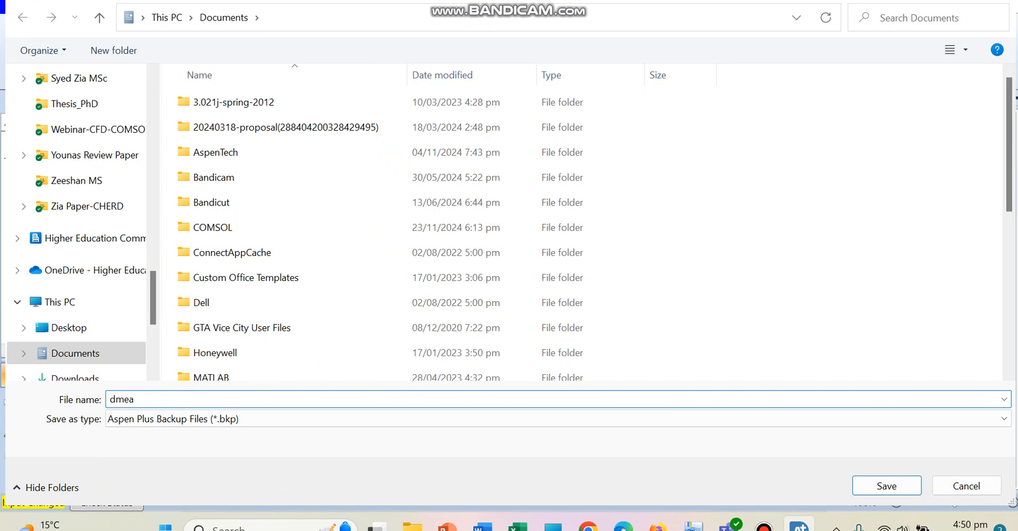
type("a")
left_click(75, 327)
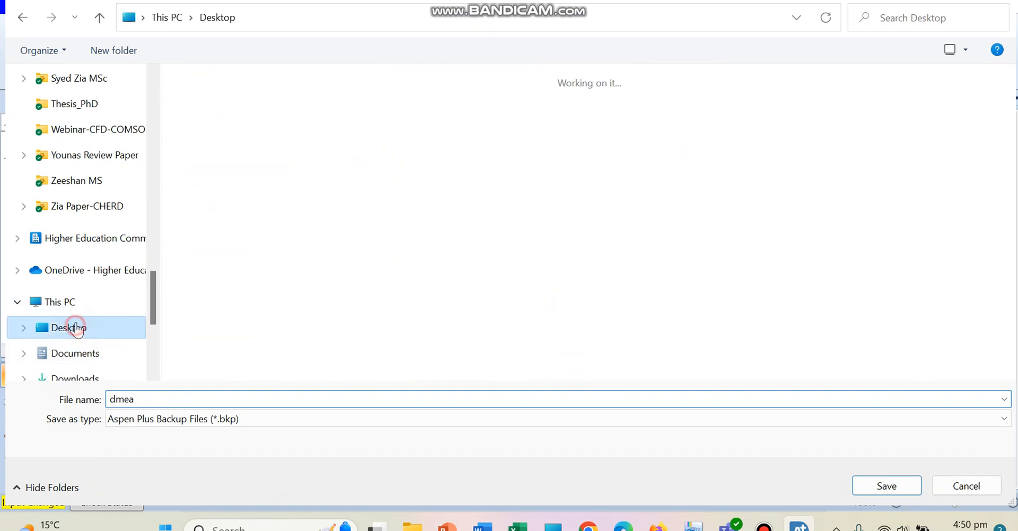
left_click(150, 400)
left_click(150, 400)
type("co2")
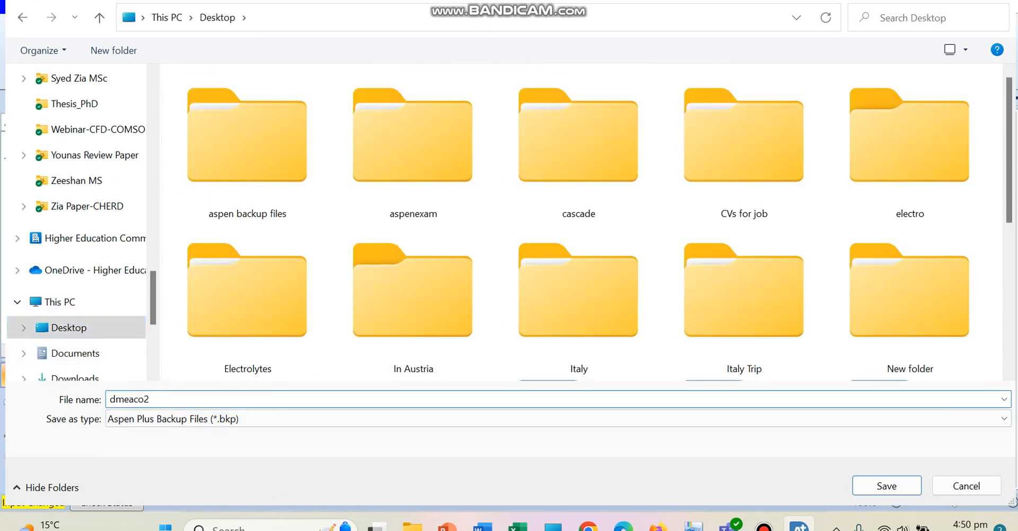
key("Return")
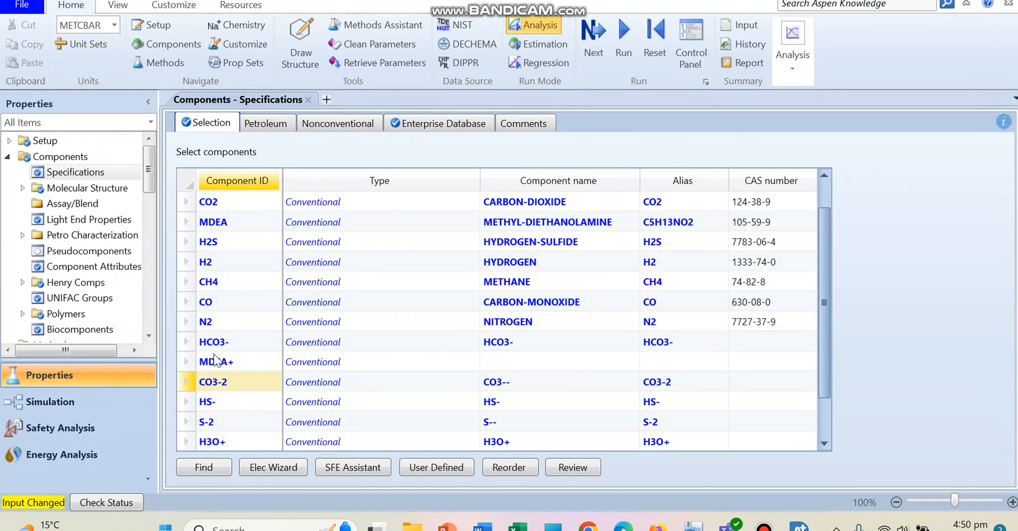
- Place a RadFrac column with the ABSBR1 icon on the main flowsheet of the simulation environment and name it ABSORBER
left_click(70, 404)
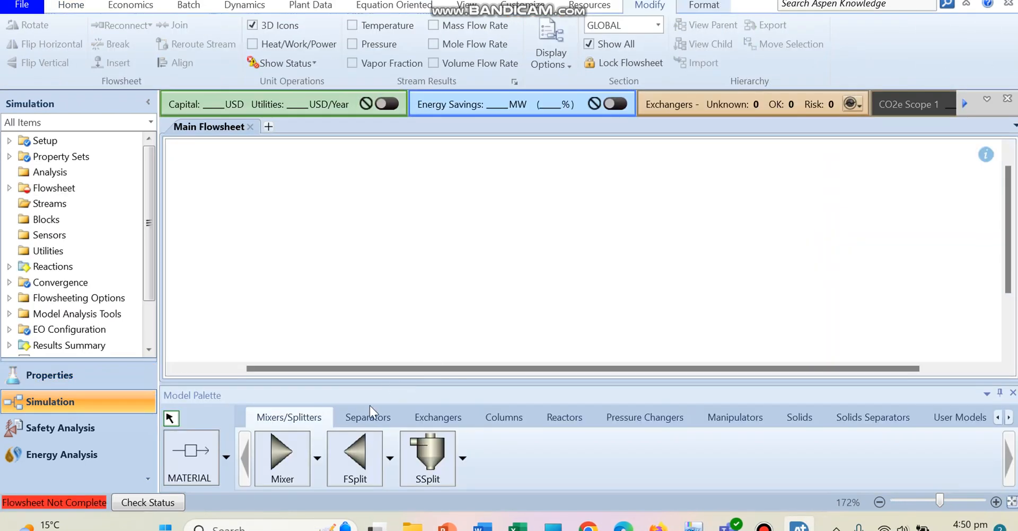
left_click(495, 418)
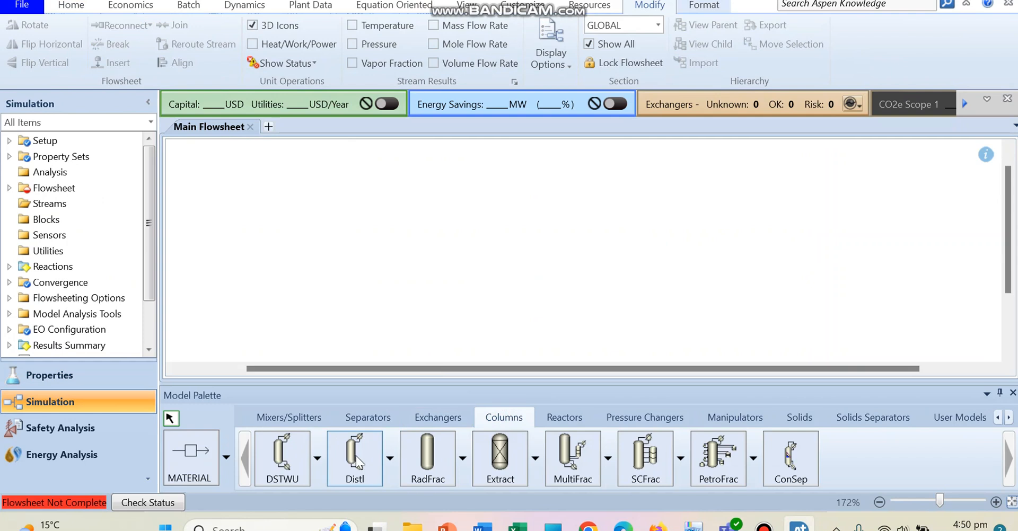
left_click(424, 462)
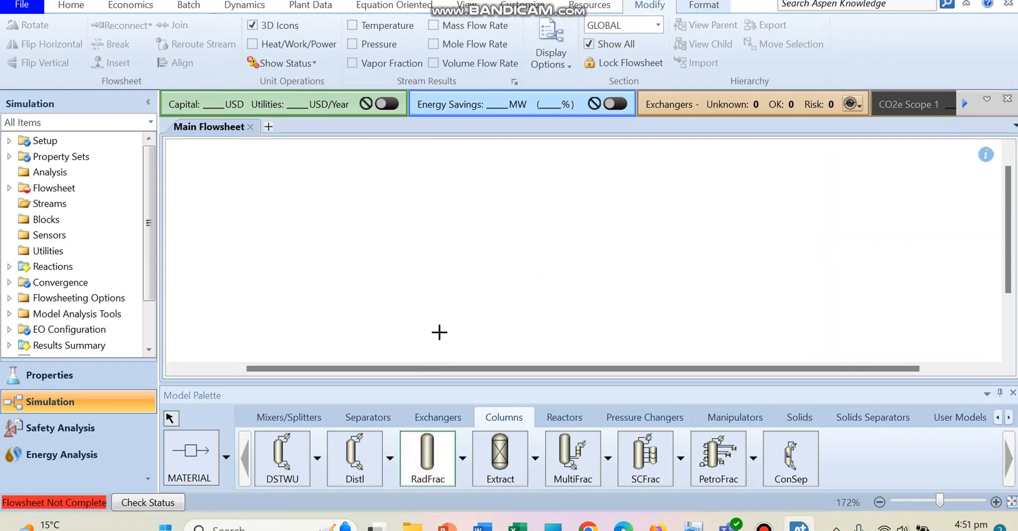
left_click(462, 459)
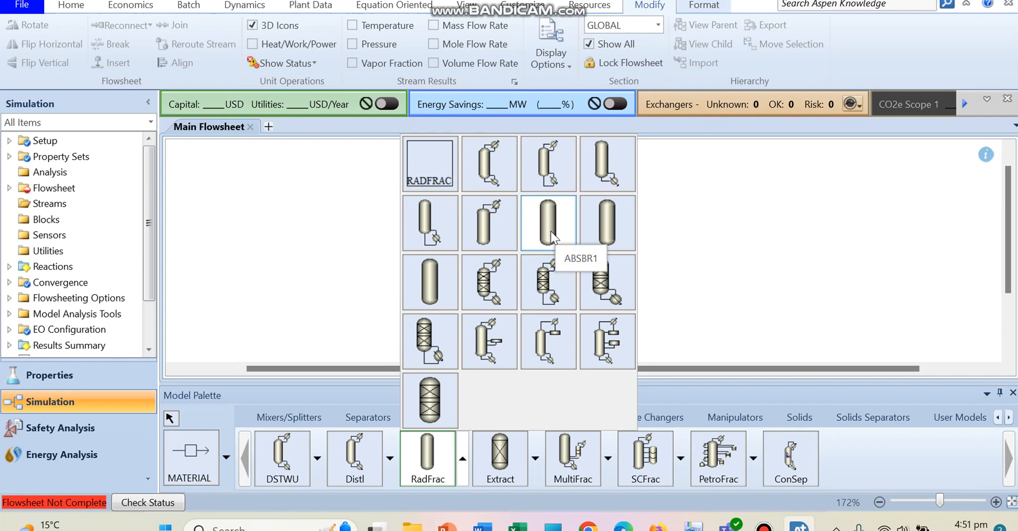
left_click(550, 232)
left_click(461, 451)
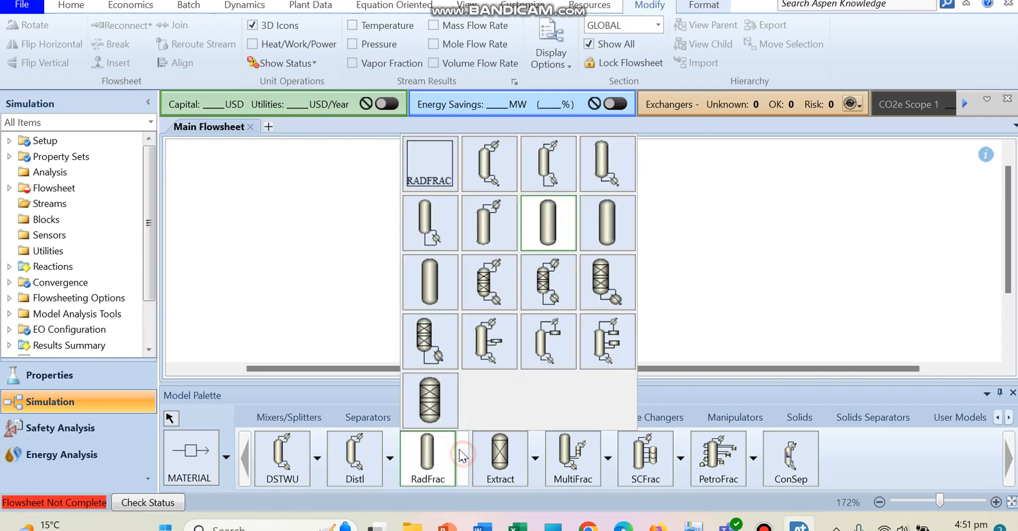
left_click(553, 220)
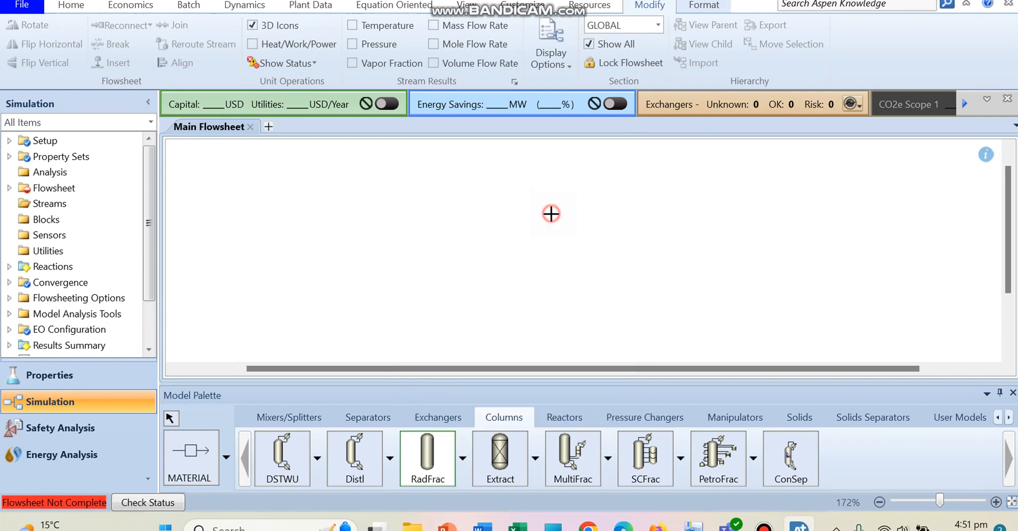
left_click(466, 225)
type("A")
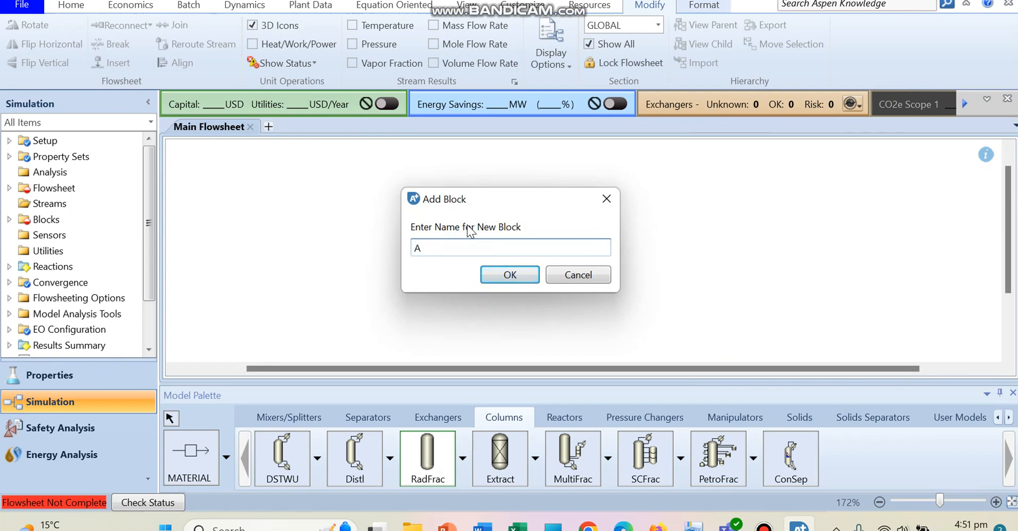
type("BSORBER")
key("Return")
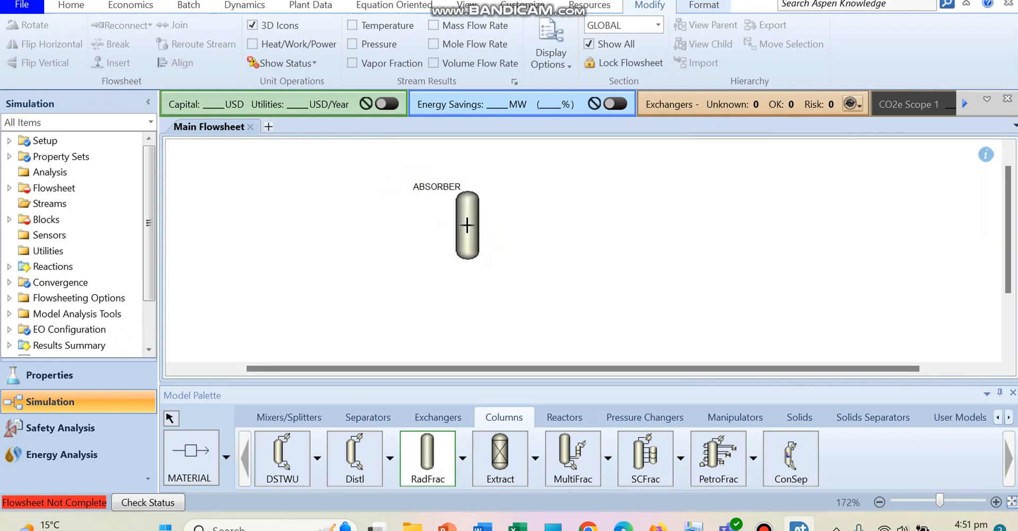
- Connect a material feed stream named LEANSOL to the absorber and move its inlet near the top of the column
left_click(174, 469)
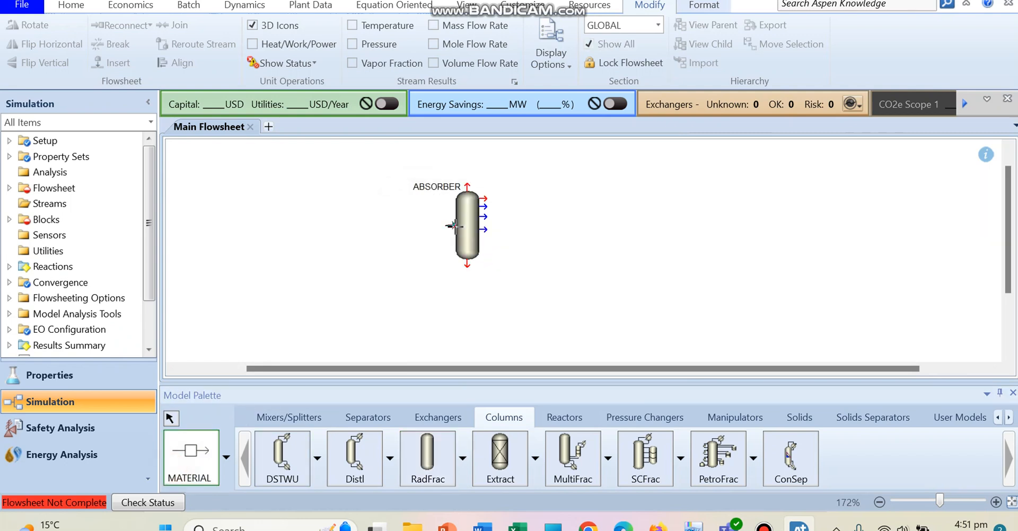
left_click(191, 449)
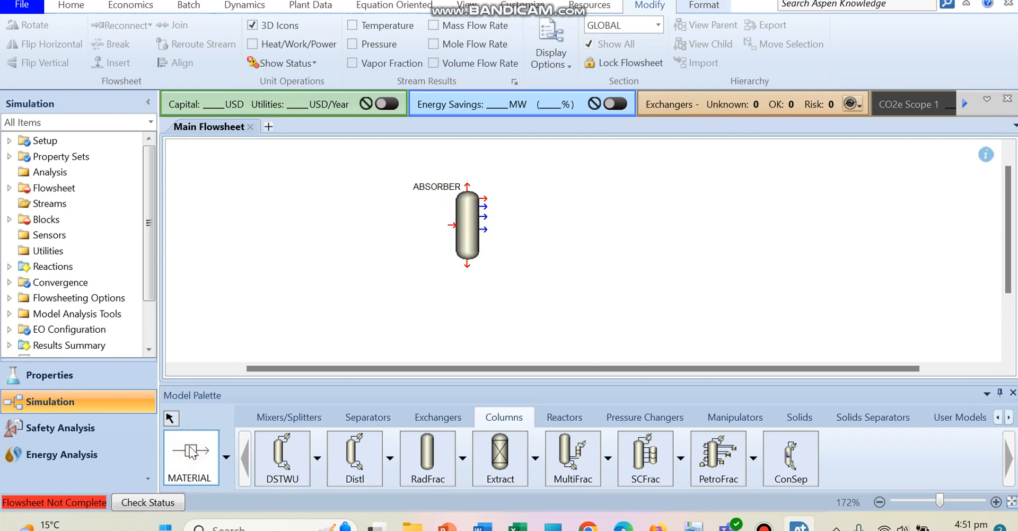
left_click(454, 221)
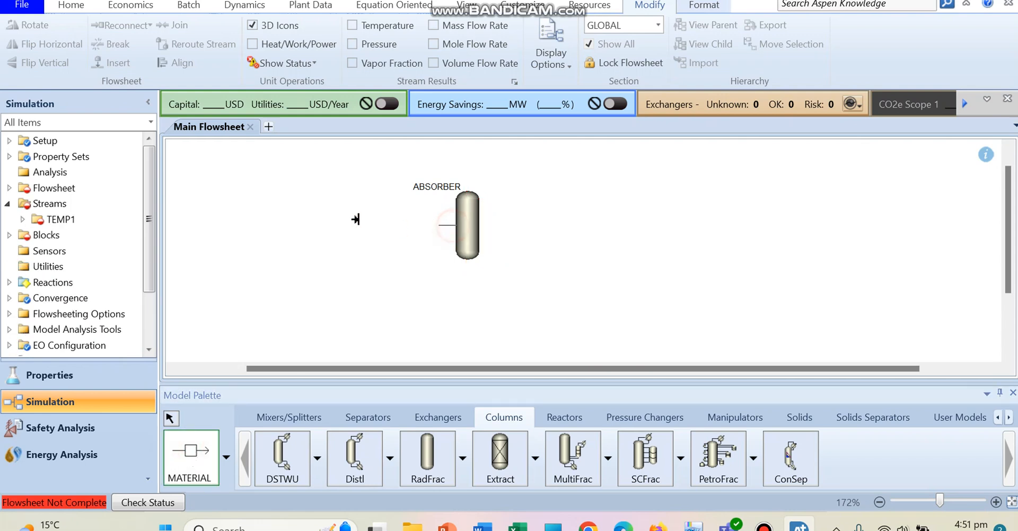
left_click(287, 210)
type("LEANSO")
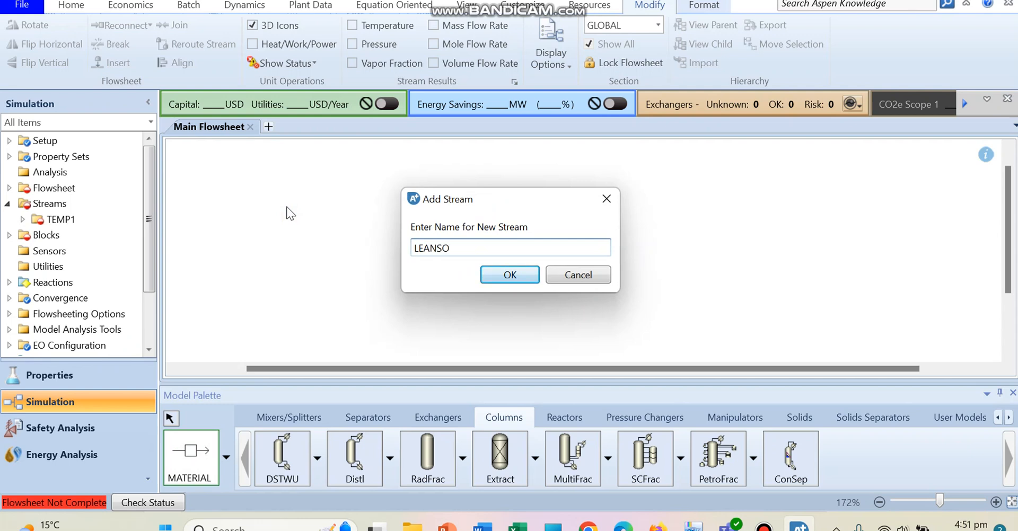
type("L")
key("Return")
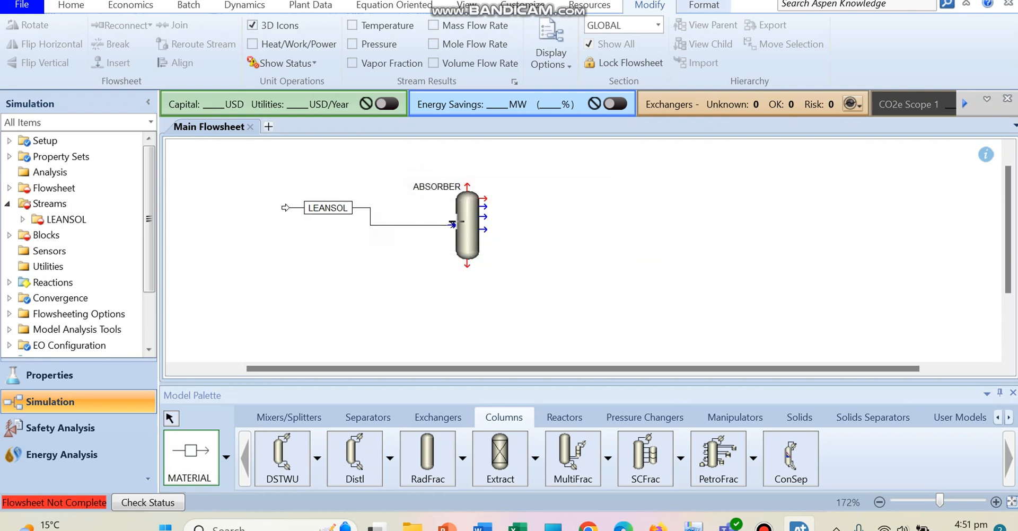
key("Escape")
left_click_drag(453, 226, 452, 200)
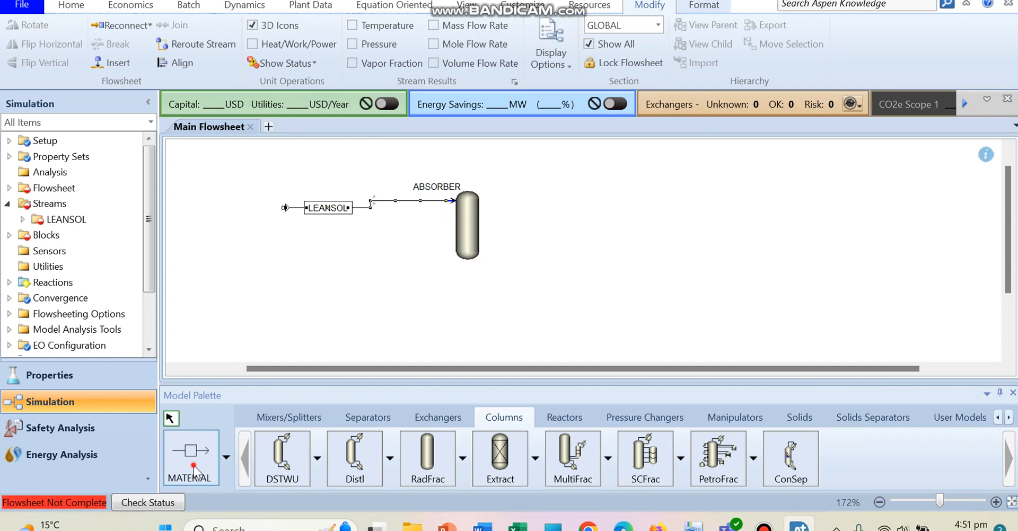
- Add a material feed stream named FEEDGAS to the absorber, with its inlet near the column's bottom and its start level with it
left_click(197, 472)
left_click(452, 225)
left_click(409, 243)
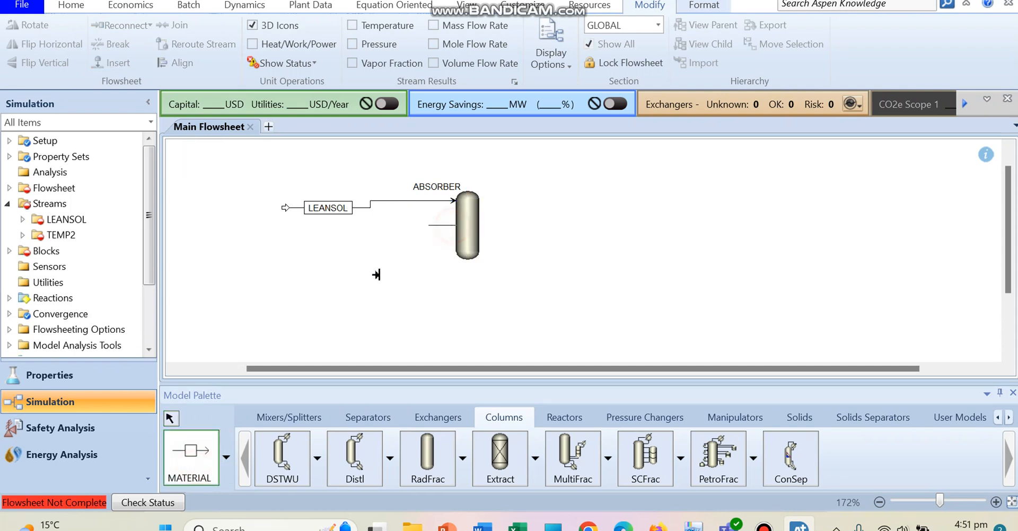
type("FEEDGAS")
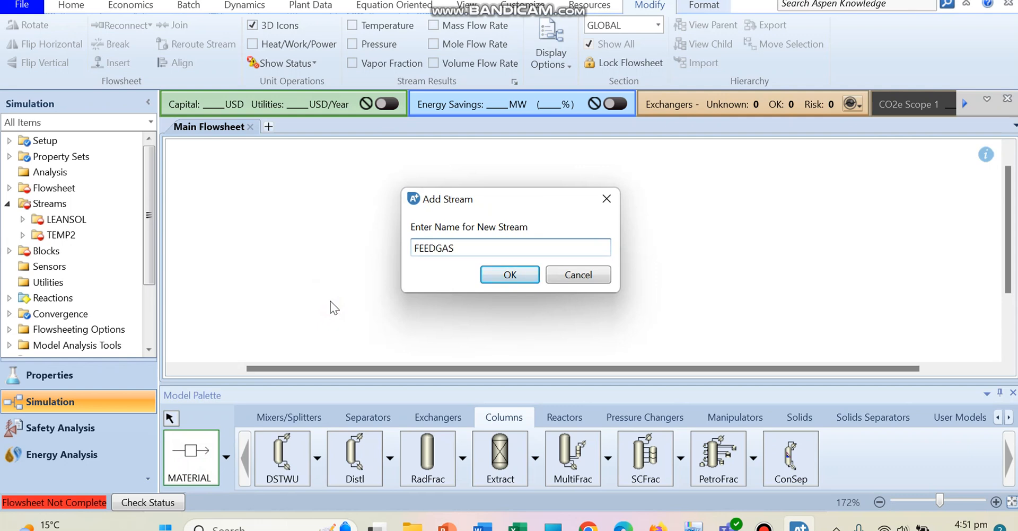
key("Return")
left_click(452, 225)
left_click_drag(453, 225, 461, 256)
left_click(348, 297)
left_click_drag(333, 310, 311, 259)
- Draw a material product stream named H2 from the absorber's overhead vapor outlet
left_click(191, 452)
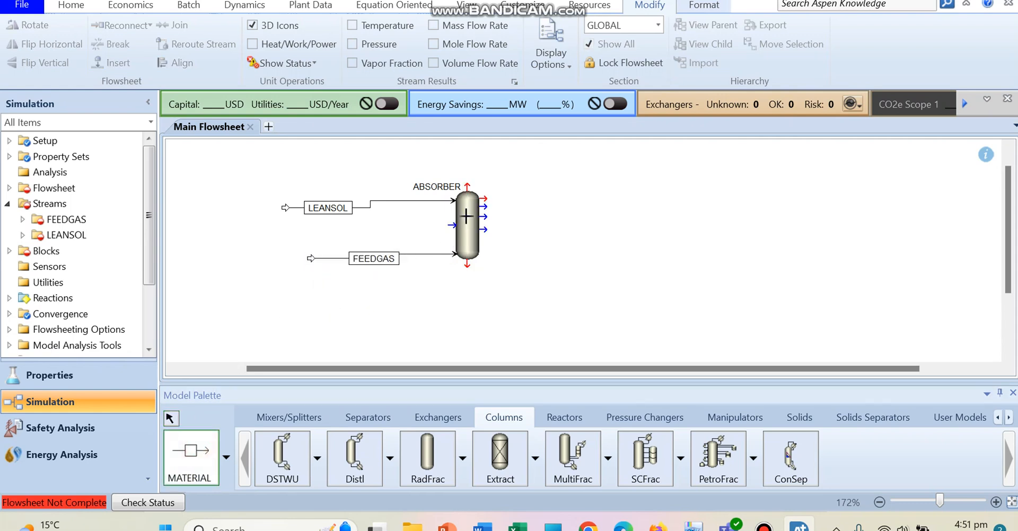
left_click(467, 185)
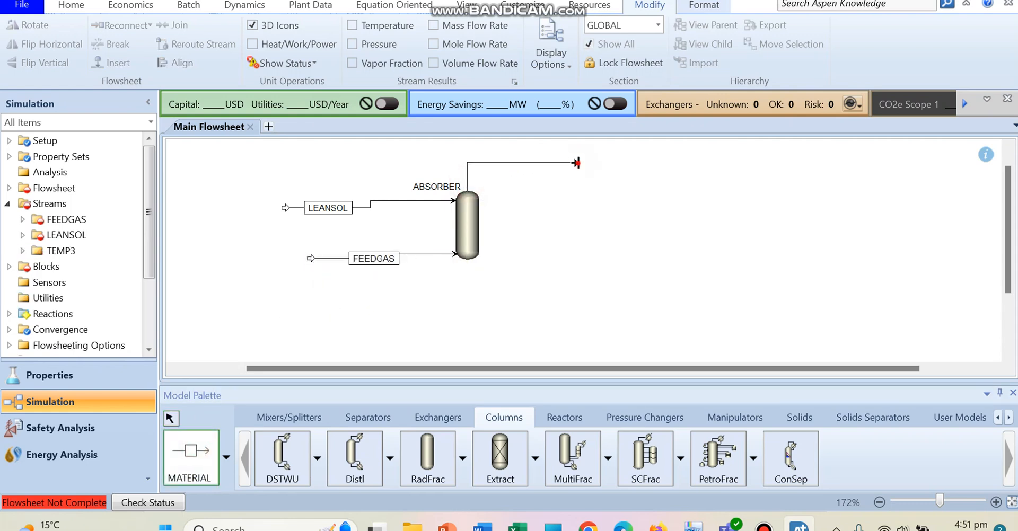
left_click(575, 162)
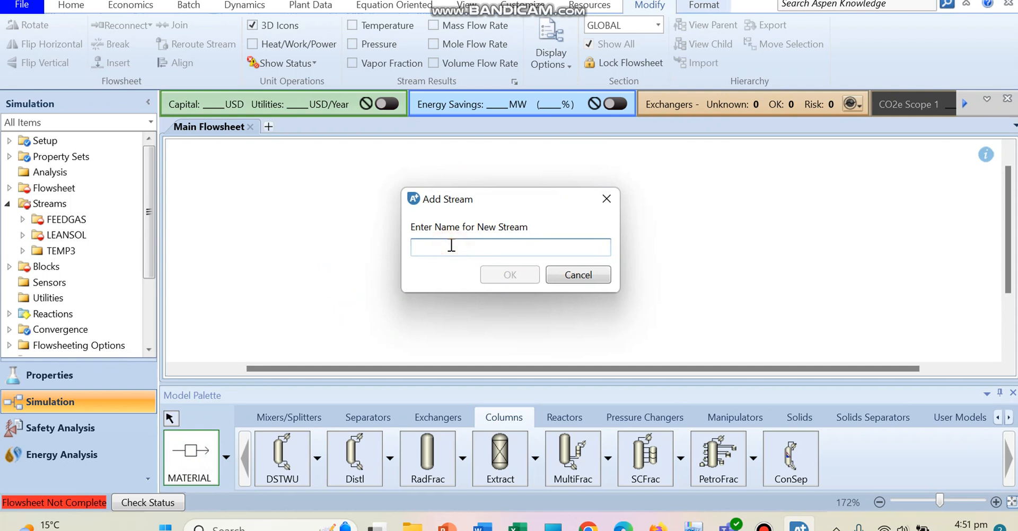
type("H2")
key("Return")
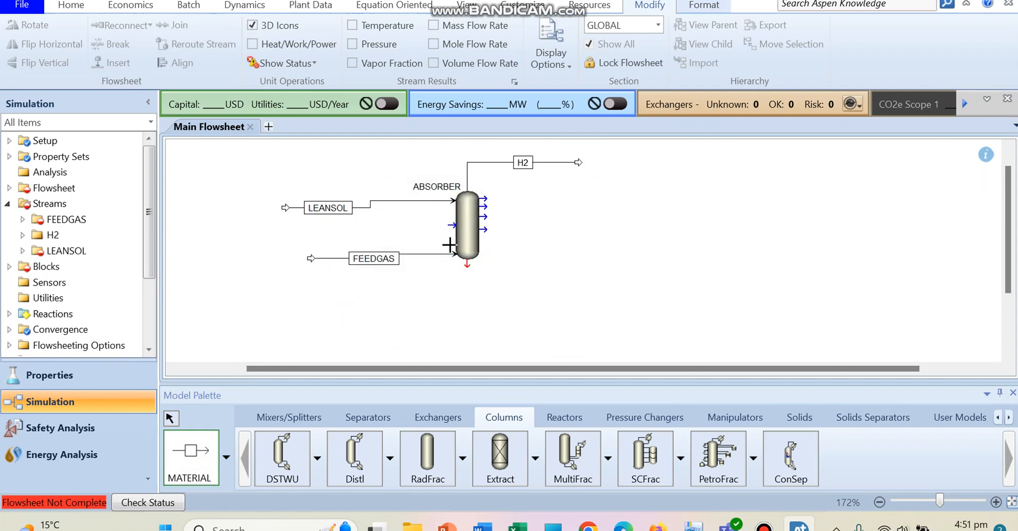
- Draw a material product stream named RICHSOL from the absorber's bottom liquid outlet
left_click(465, 266)
left_click(607, 288)
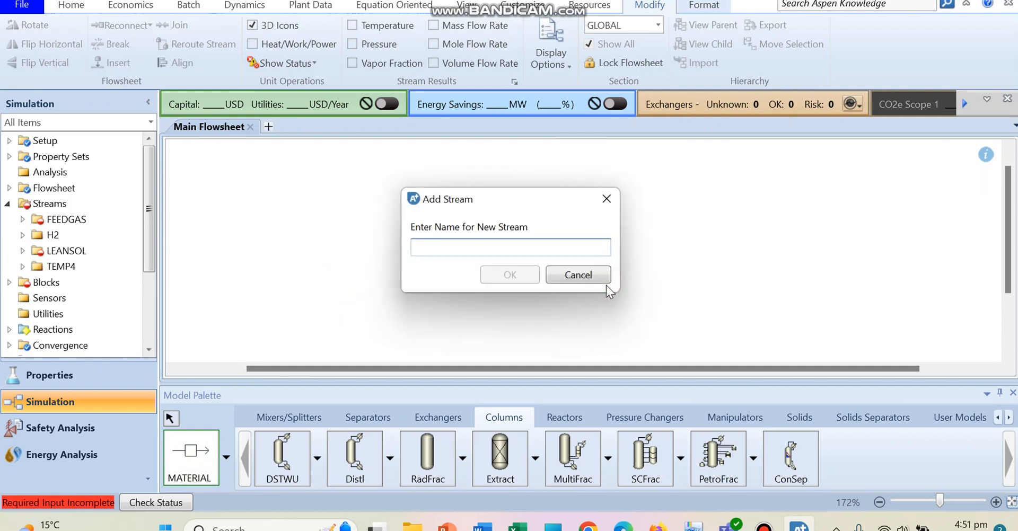
type("RIC")
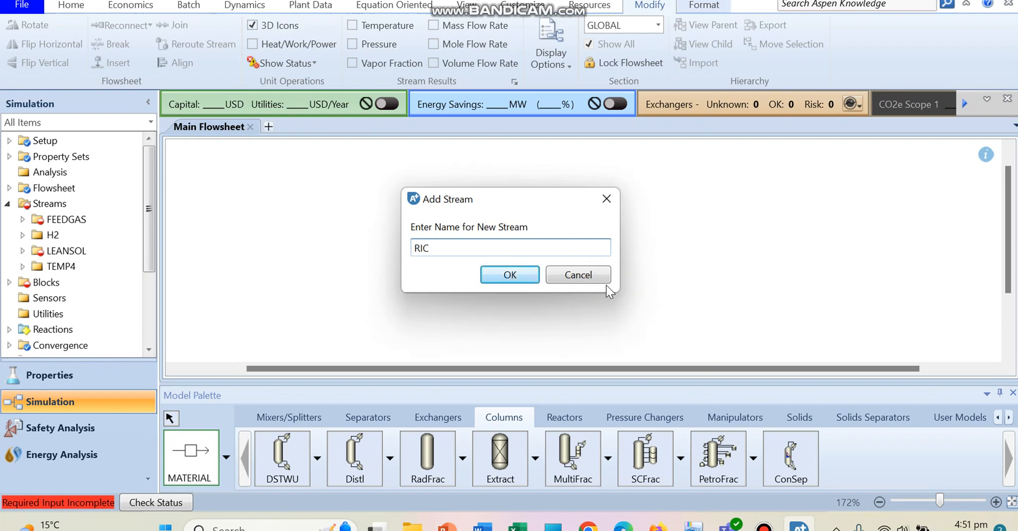
type("HSOL")
key("Return")
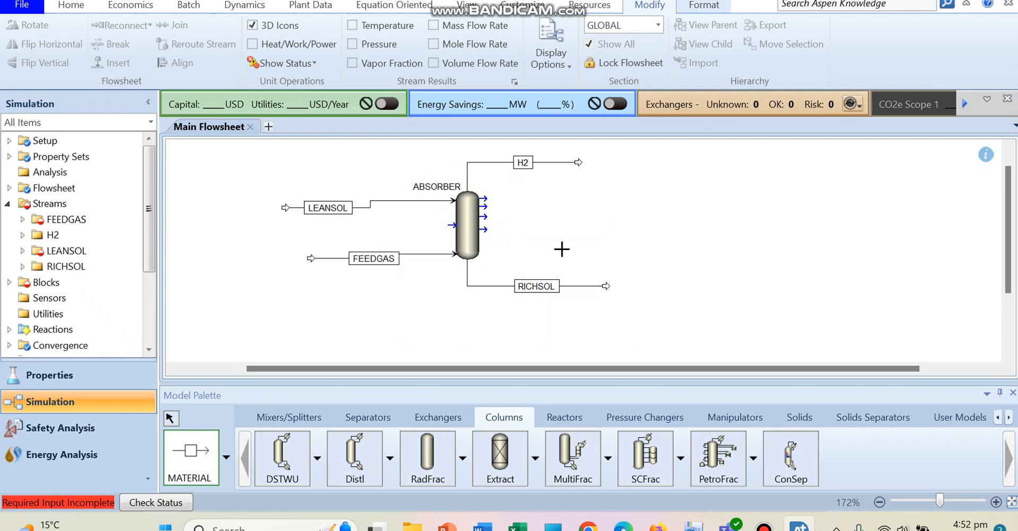
- Open the FEEDGAS stream specifications and set its temperature to 40 C and pressure to 27 bar
right_click(420, 265)
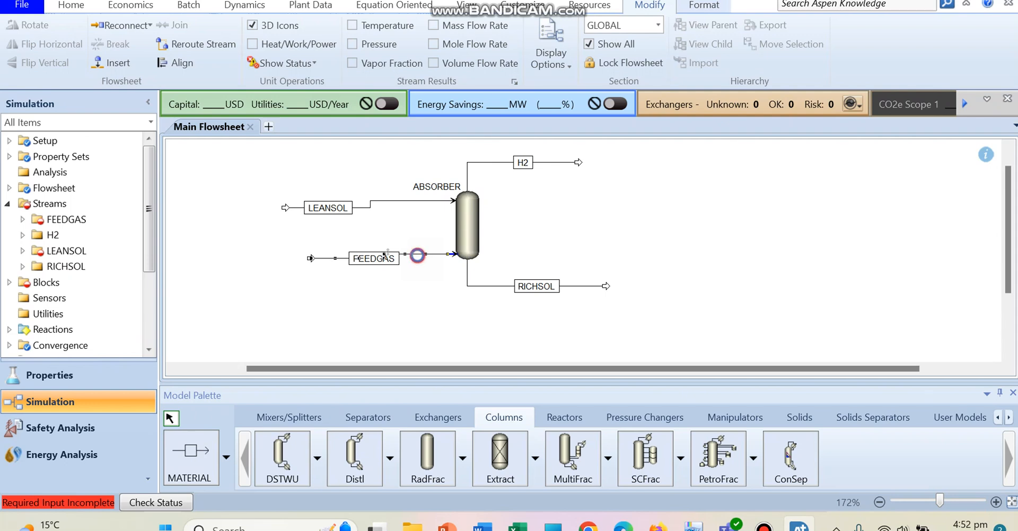
double_click(415, 259)
left_click(339, 247)
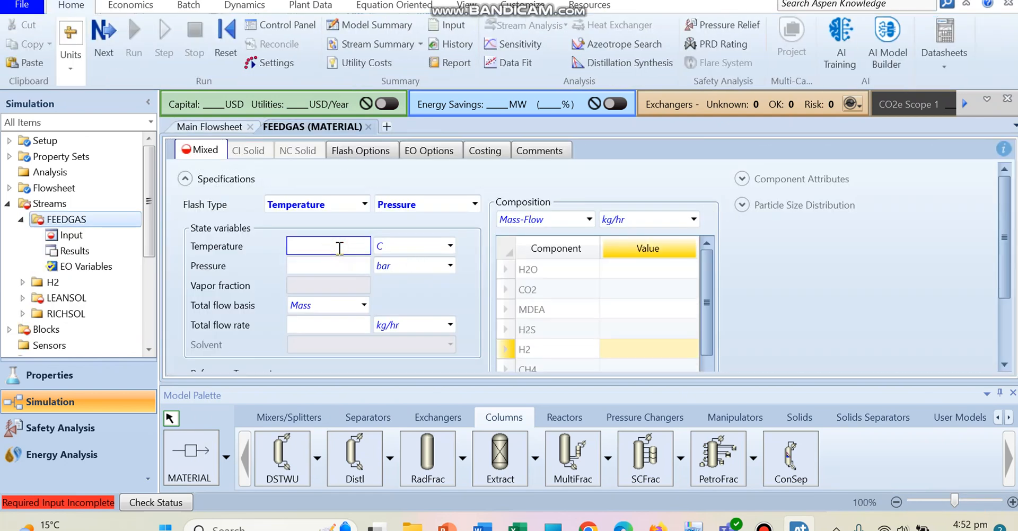
left_click(344, 266)
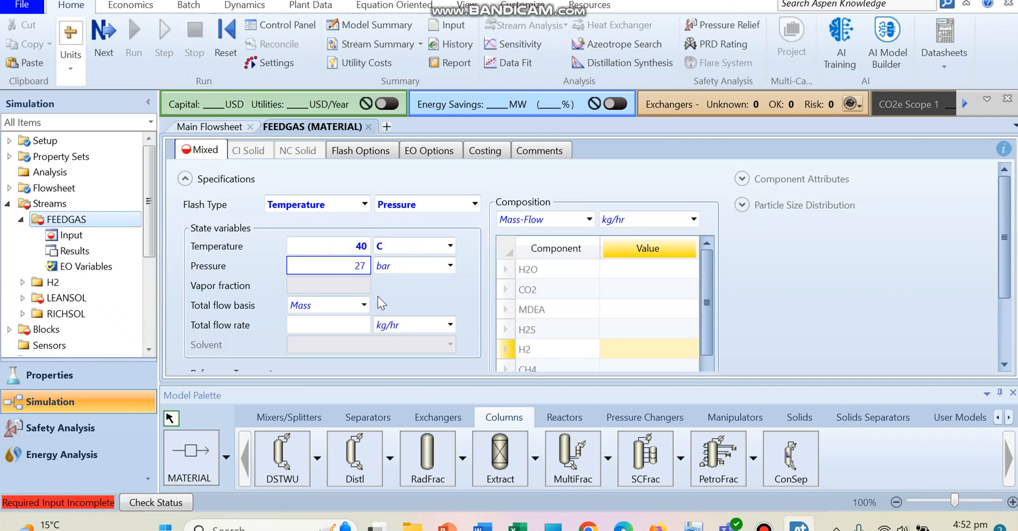
- Set the FEEDGAS total flow rate to 100 tonne/hr on a mass basis
left_click(365, 305)
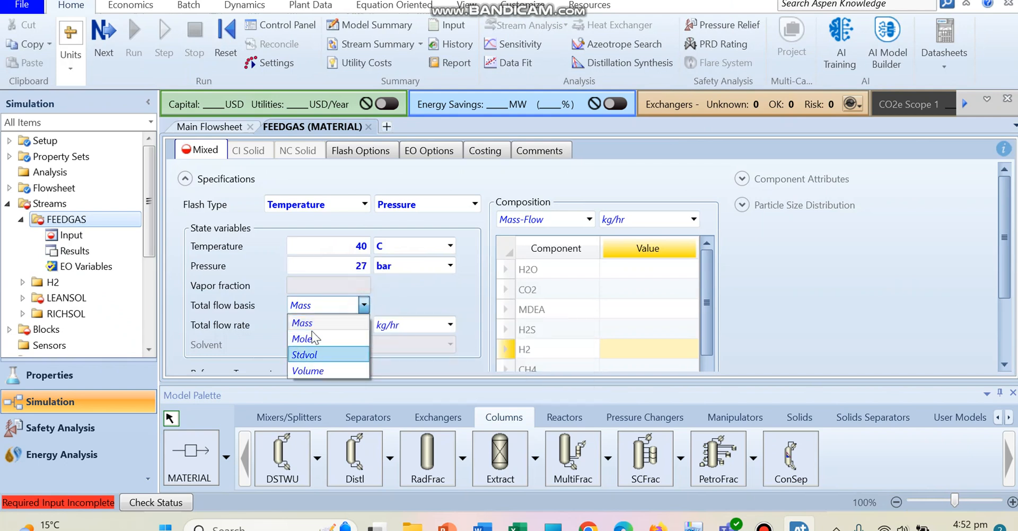
left_click(346, 320)
left_click(424, 326)
key("t")
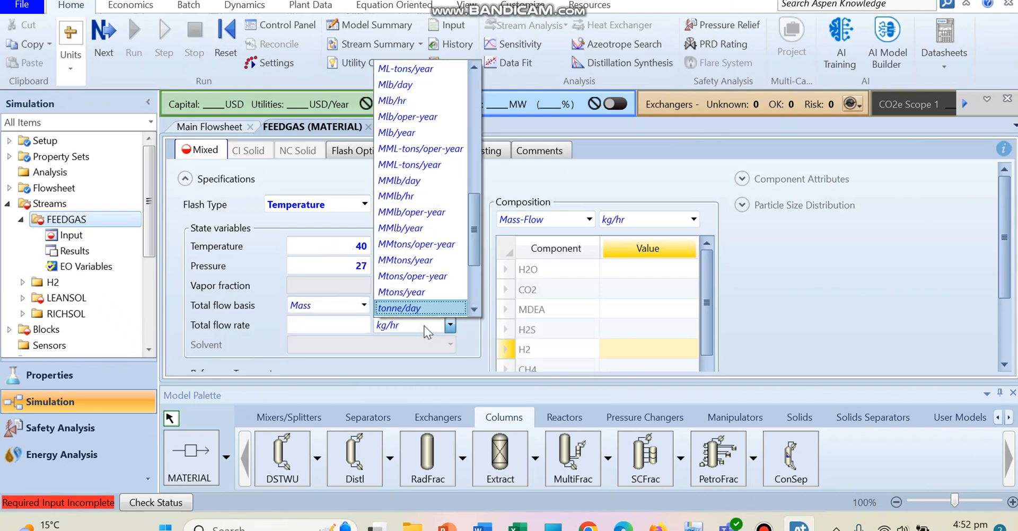
key("Down")
key("Return")
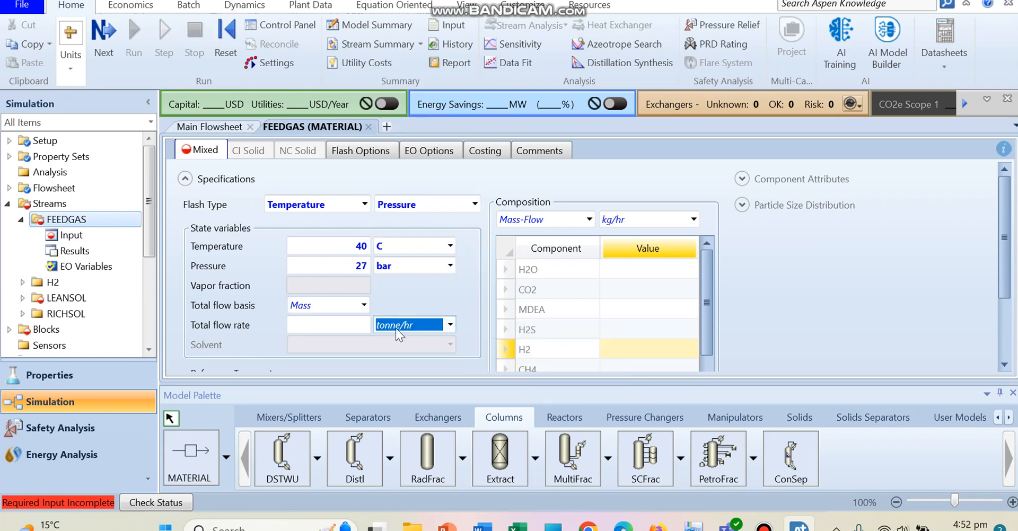
left_click(346, 323)
type("100")
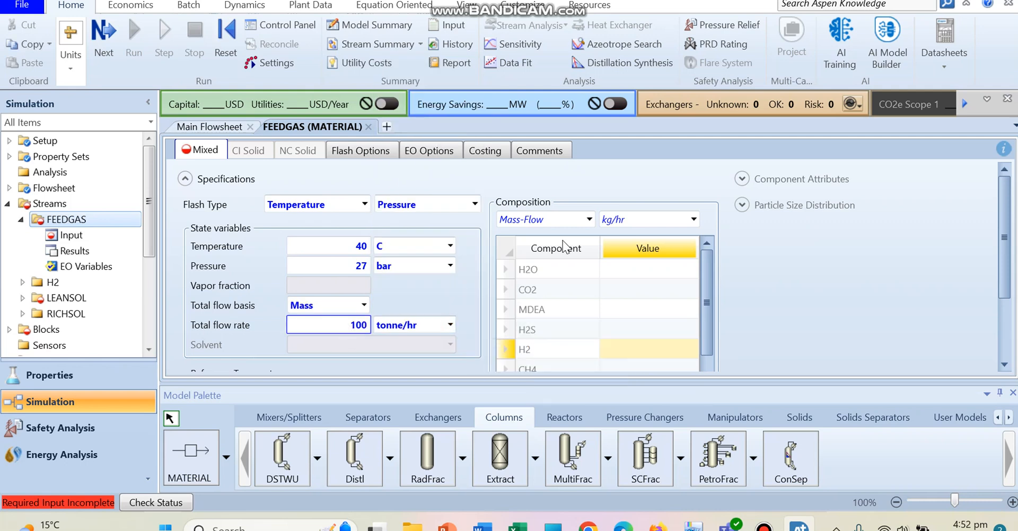
- Specify the FEEDGAS composition as Mole-Frac and enter 0.002 for H2O and 0.189 for CO2
left_click(589, 218)
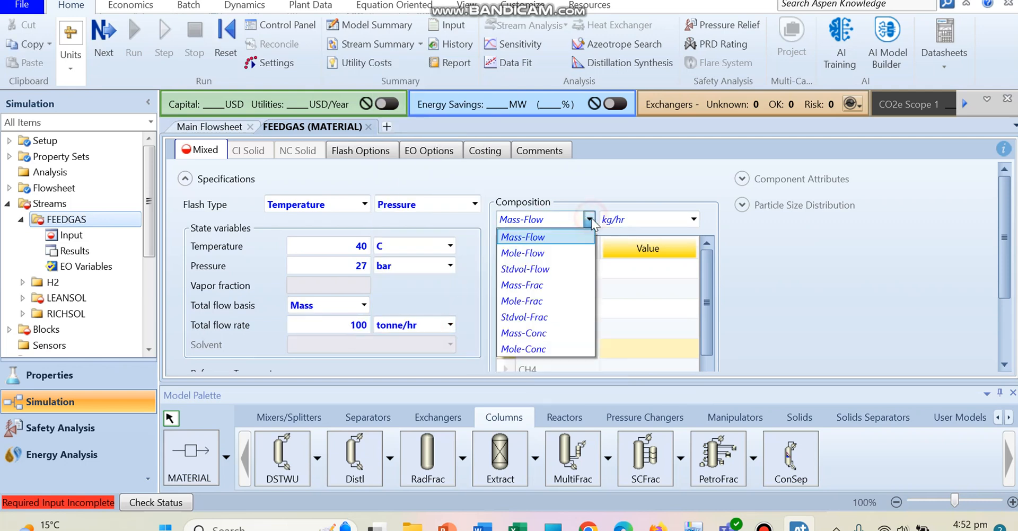
left_click(519, 301)
left_click(610, 272)
type("0.002")
key("Return")
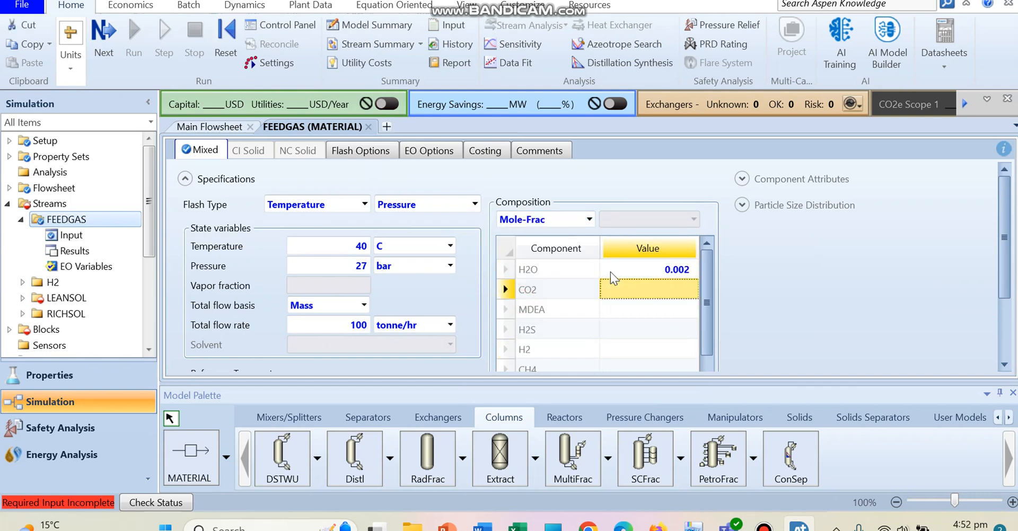
type("0.")
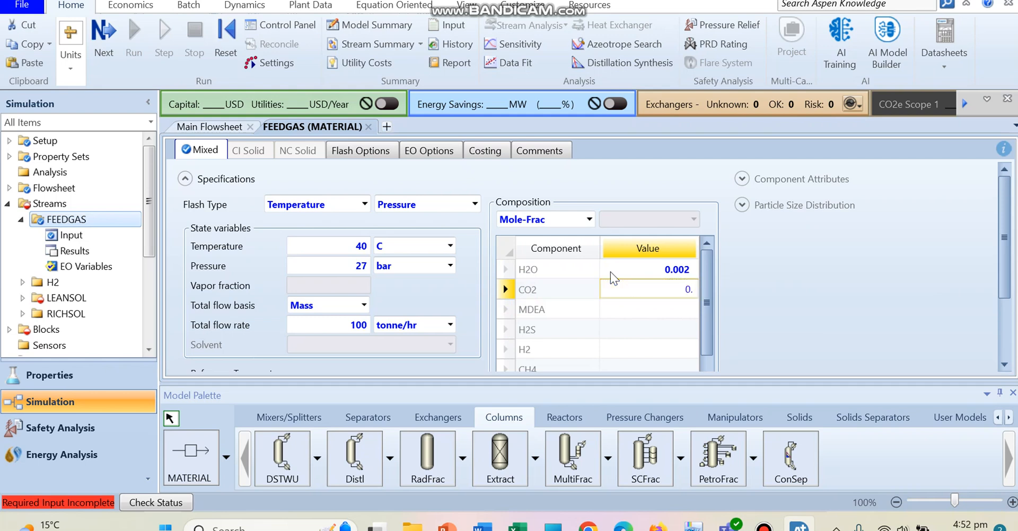
type("189")
key("Return")
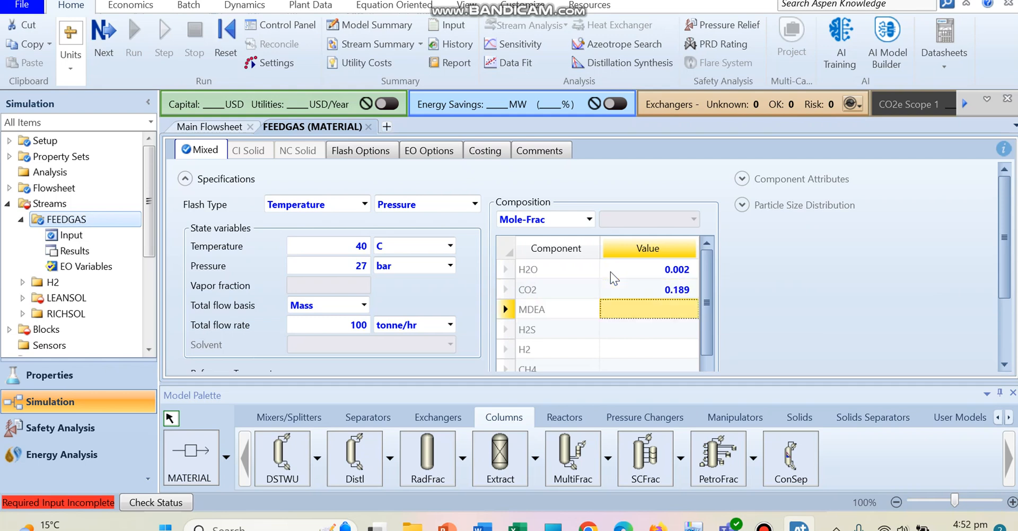
- Enter FEEDGAS mole fractions of 0.745 for H2 and 0.058 for CH4
key("Down")
key("Down")
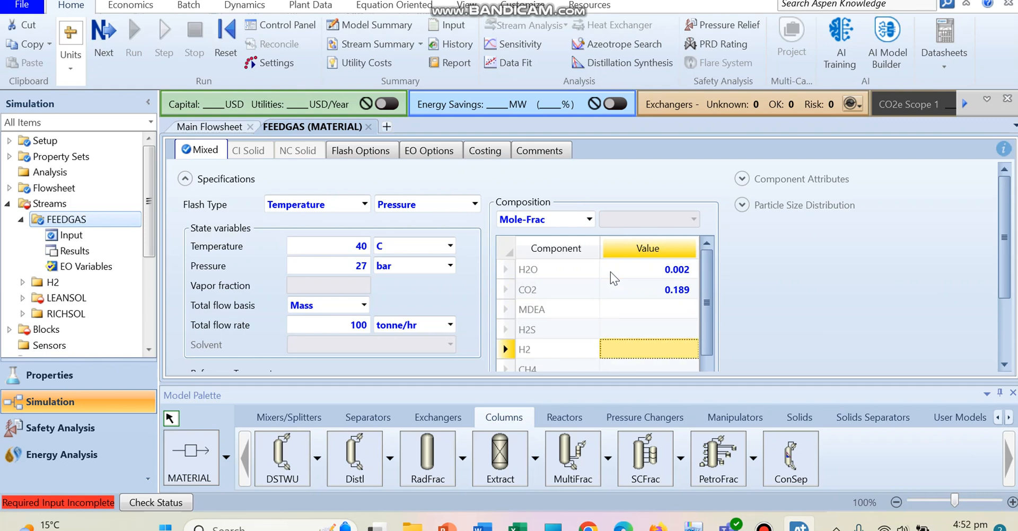
type(".745")
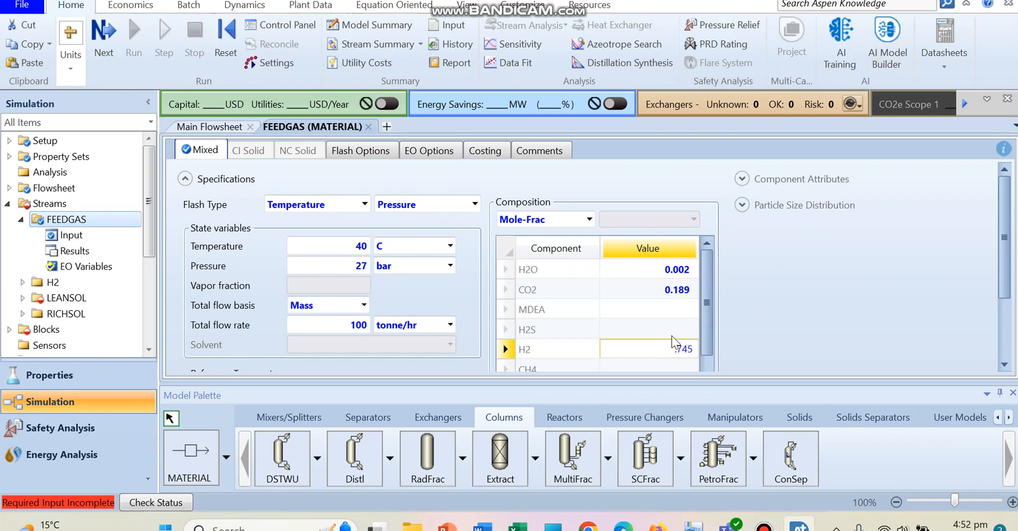
key("Return")
scroll(705, 339, "down", 1)
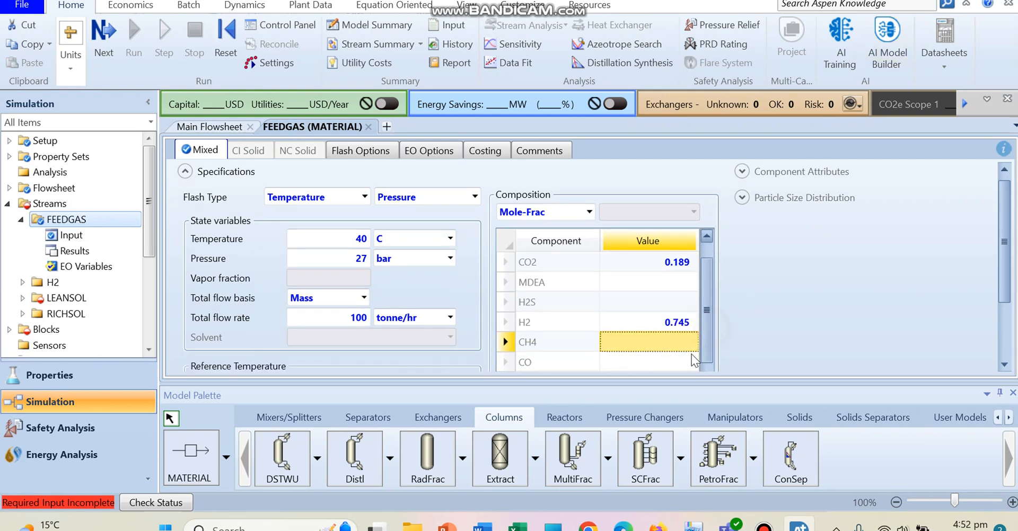
type("0.")
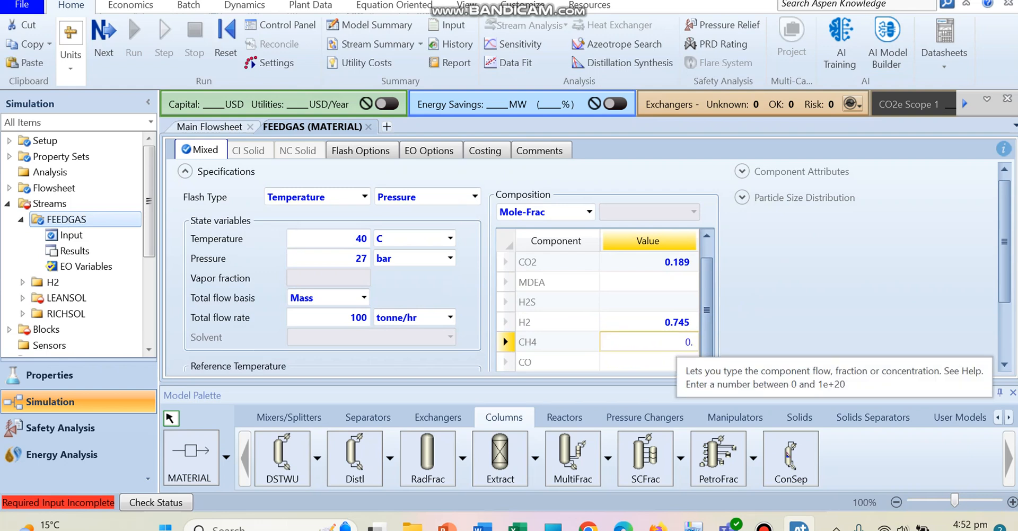
type("058")
left_click(630, 373)
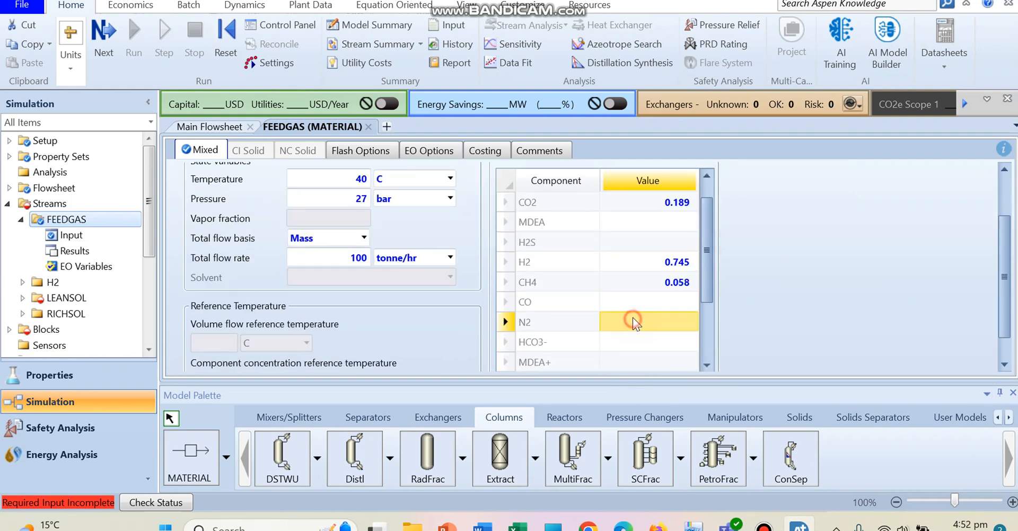
- Enter FEEDGAS mole fractions of 0.004 for CO and 0.002 for N2, and check the composition total
left_click(630, 302)
type("0.004")
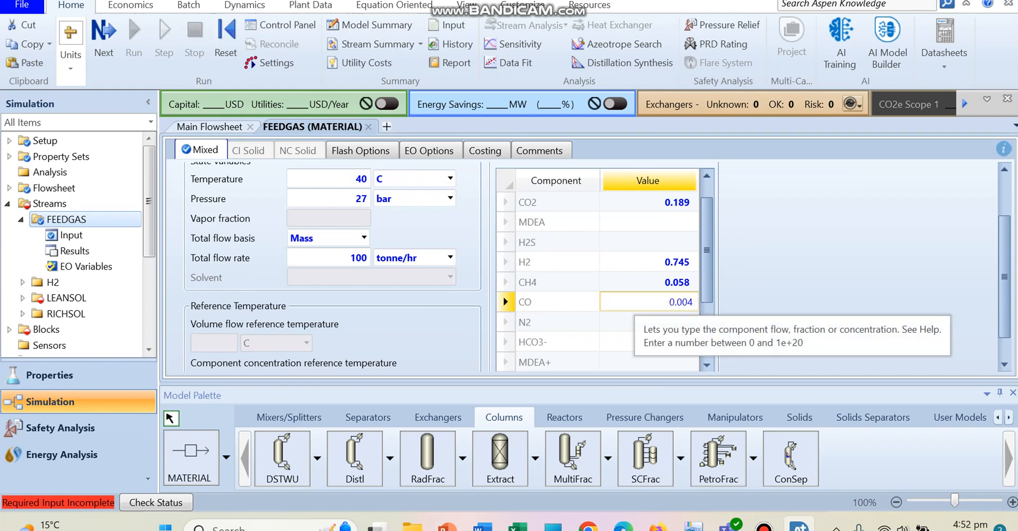
left_click(638, 315)
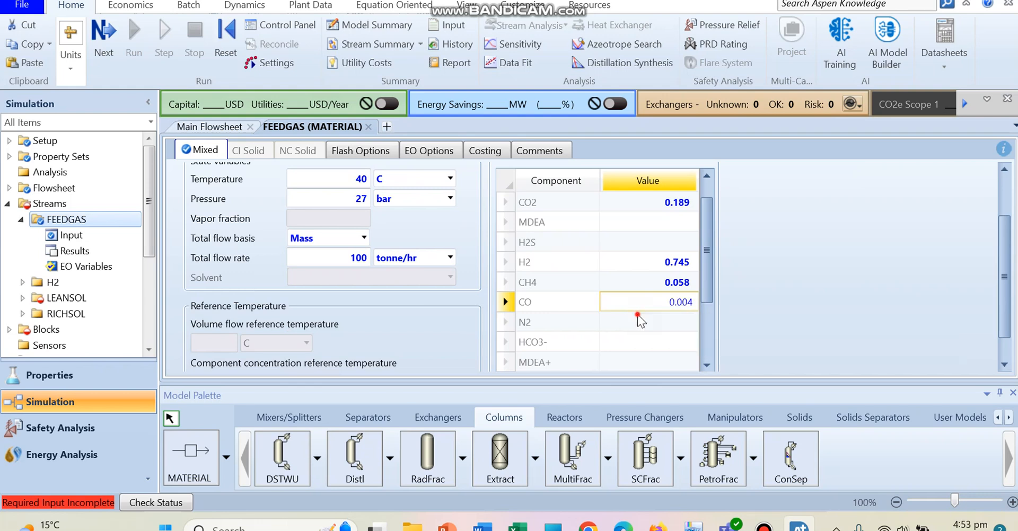
type("0.002")
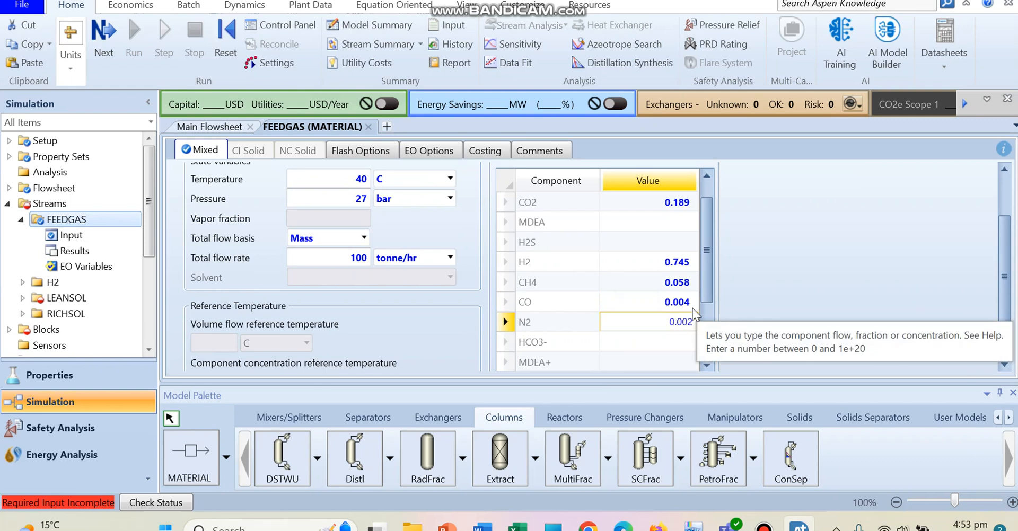
key("Return")
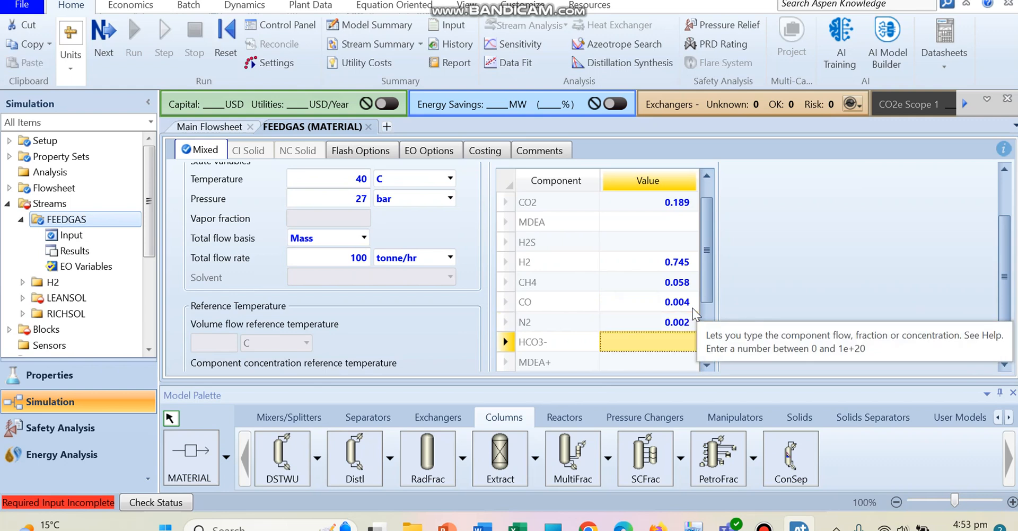
left_click_drag(701, 287, 707, 349)
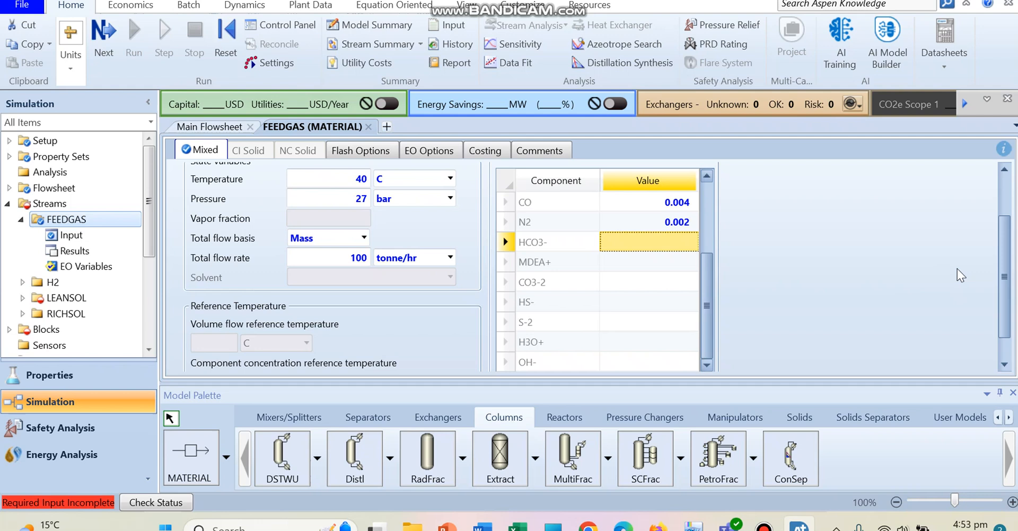
scroll(713, 358, "down", 2)
left_click(680, 358)
double_click(688, 358)
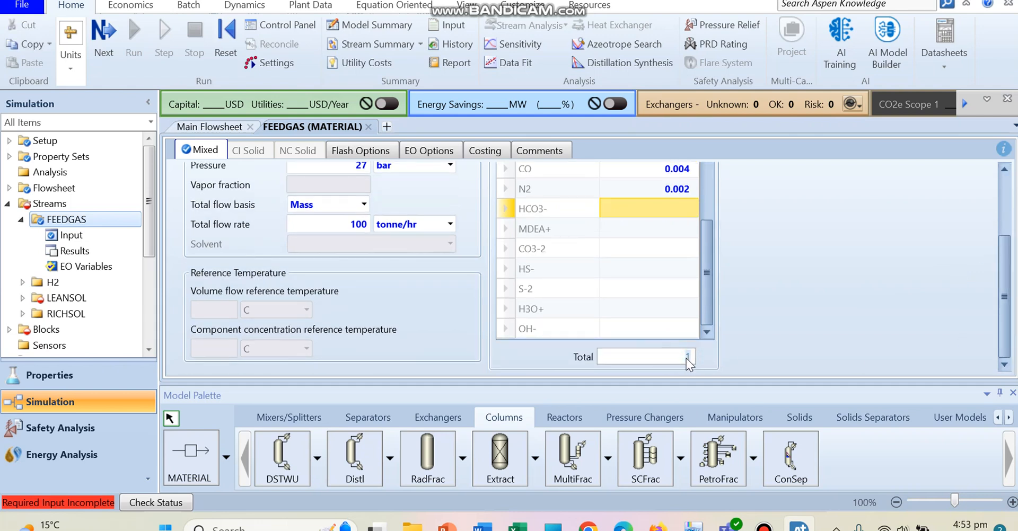
left_click_drag(707, 285, 703, 235)
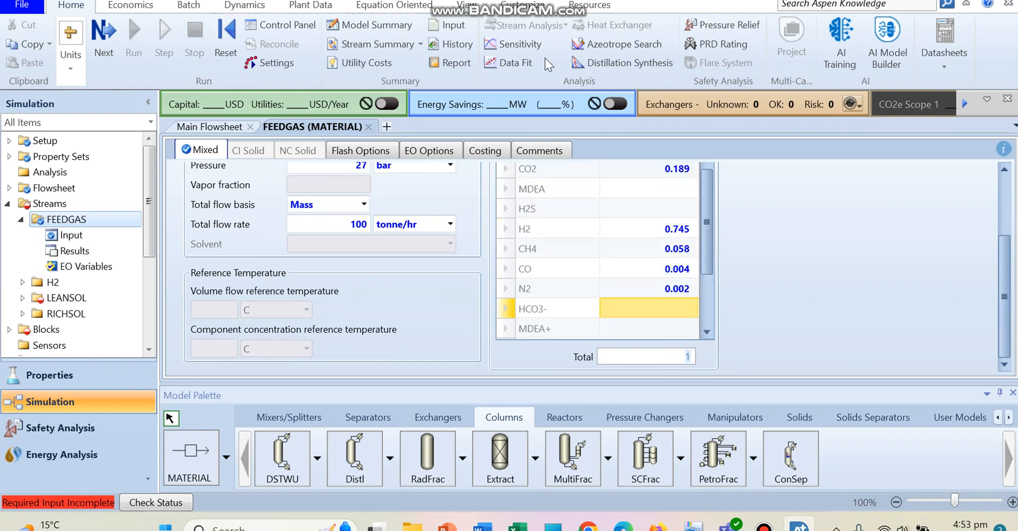
- Open the LEANSOL stream from the main flowsheet and set its temperature to 40 C and pressure to 27 bar
left_click(468, 7)
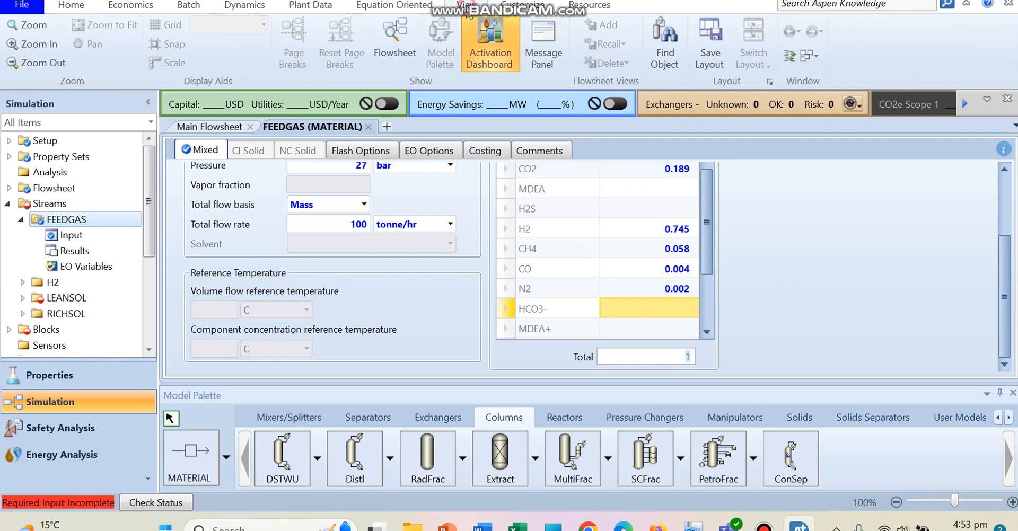
left_click(409, 43)
double_click(397, 202)
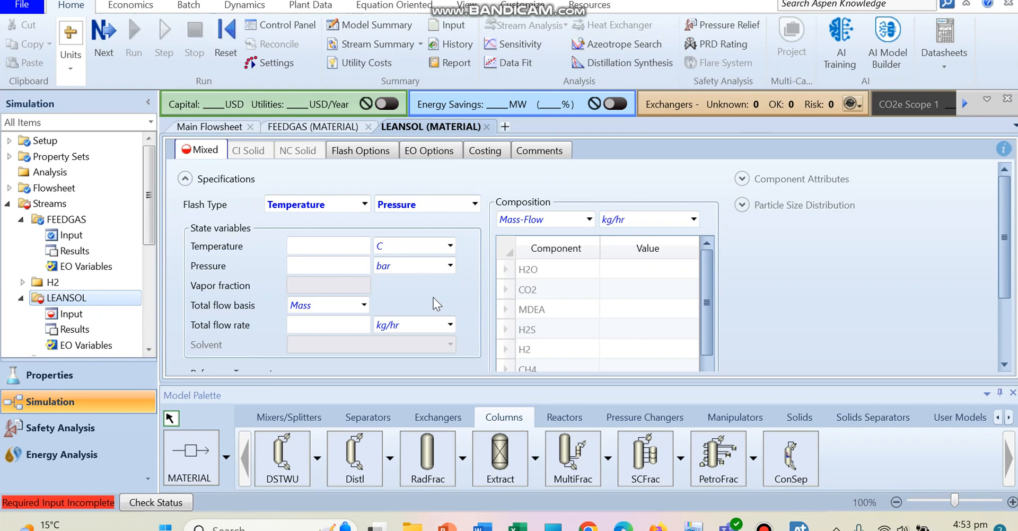
left_click(319, 243)
type("40")
left_click(329, 266)
type("27")
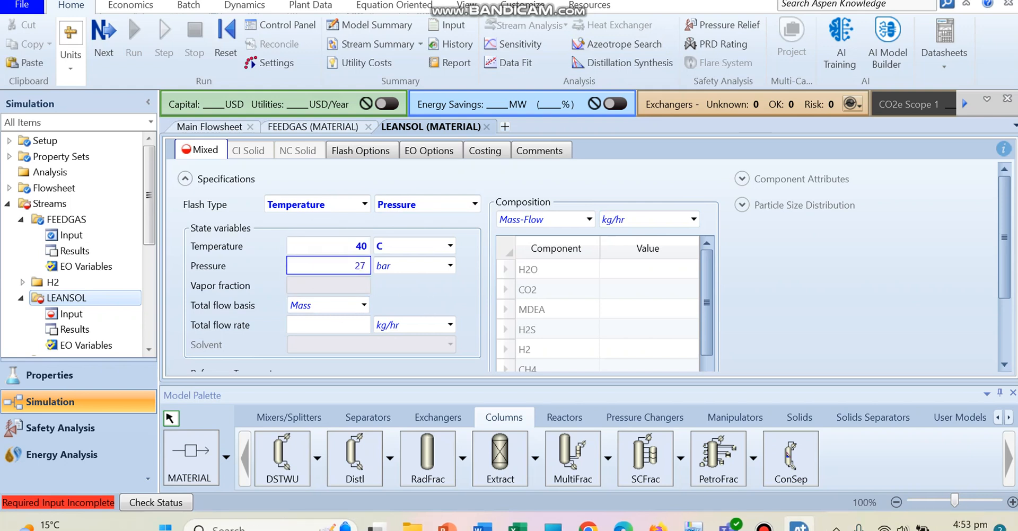
- Set the LEANSOL total mass flow rate to 400 tonne/hr
left_click(452, 326)
left_click(452, 326)
key("t")
key("Down")
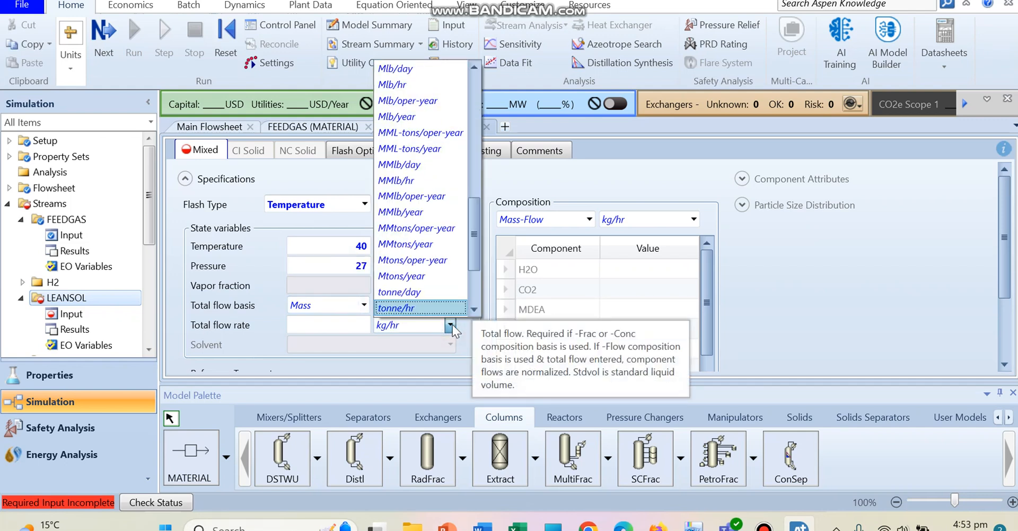
key("Return")
left_click(343, 325)
type("300")
key("BackSpace")
key("BackSpace")
key("BackSpace")
type("400")
key("Return")
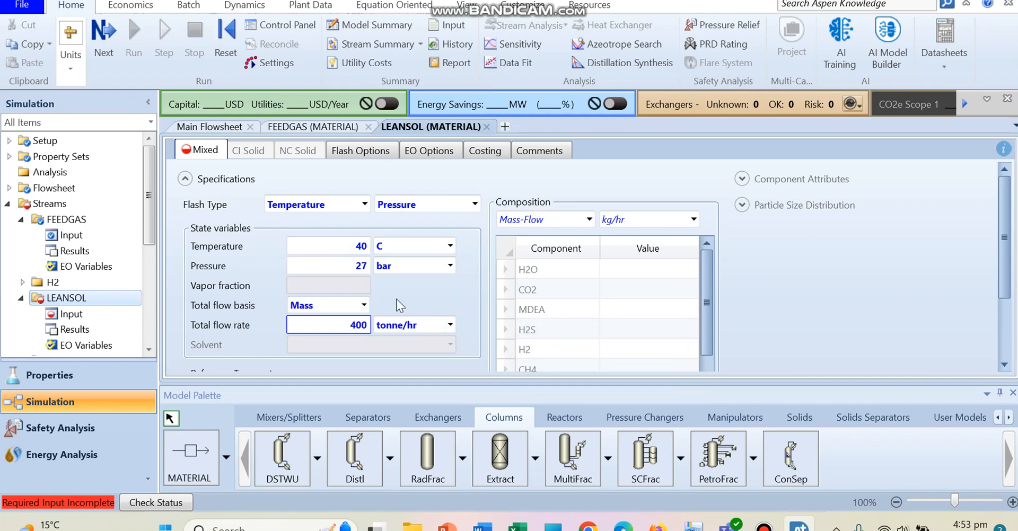
- Specify the LEANSOL composition as Mass-Frac with 0.5 for H2O and 0.5 for MDEA
left_click(589, 219)
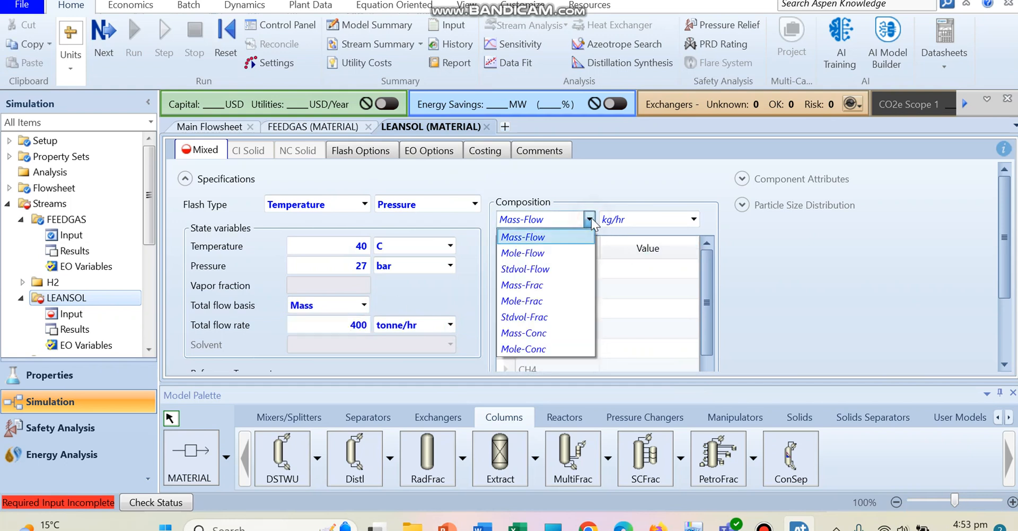
left_click(533, 287)
left_click(644, 268)
type("0.5")
key("Return")
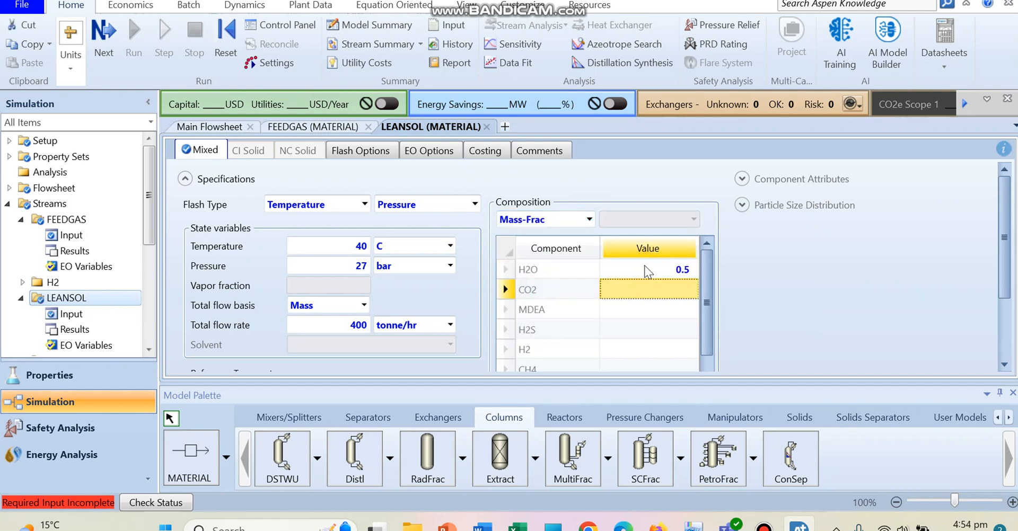
key("Down")
type("0.")
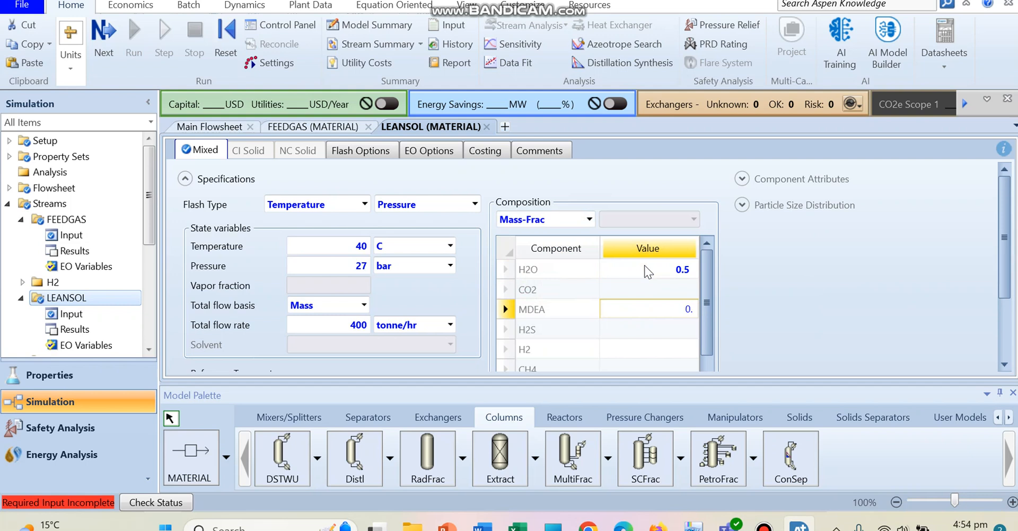
type("5")
key("Return")
left_click(649, 311)
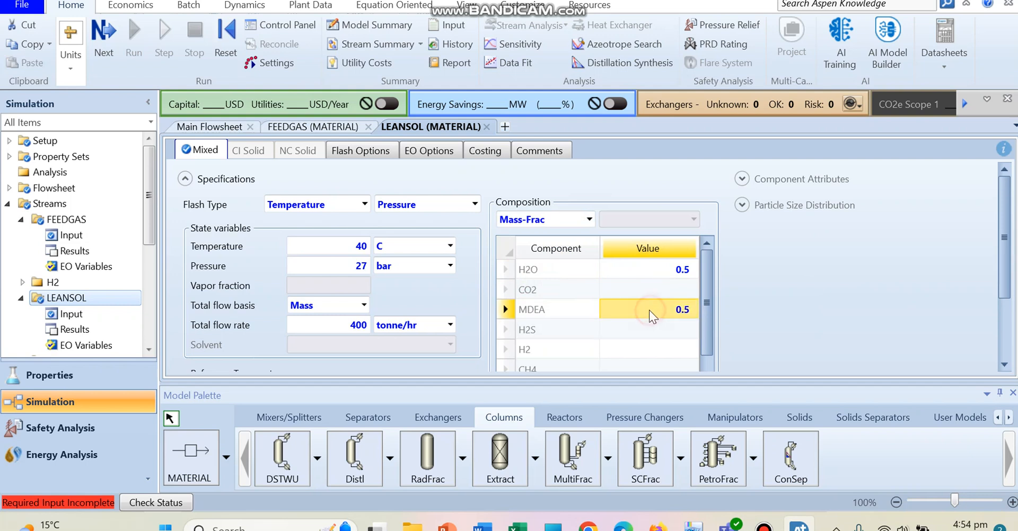
left_click_drag(708, 313, 709, 273)
left_click(681, 272)
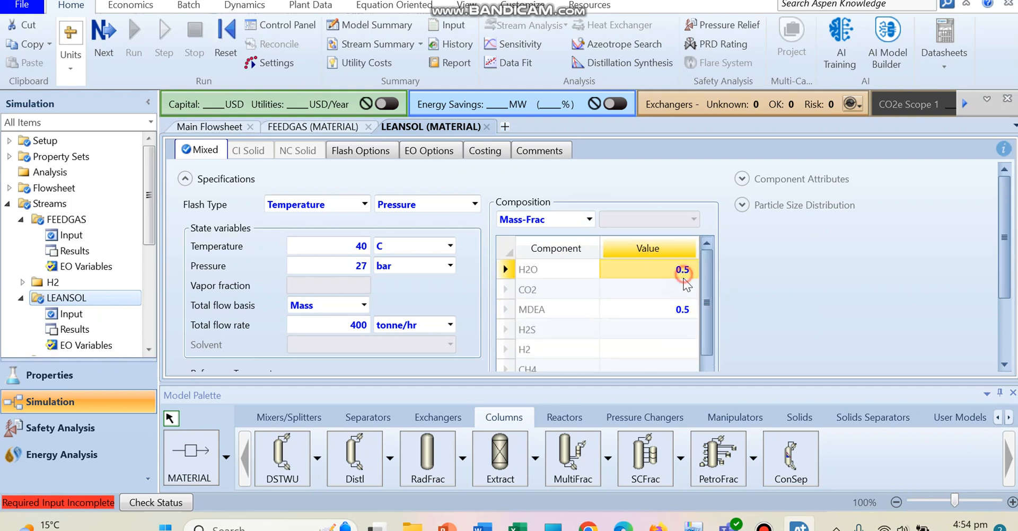
left_click(671, 312)
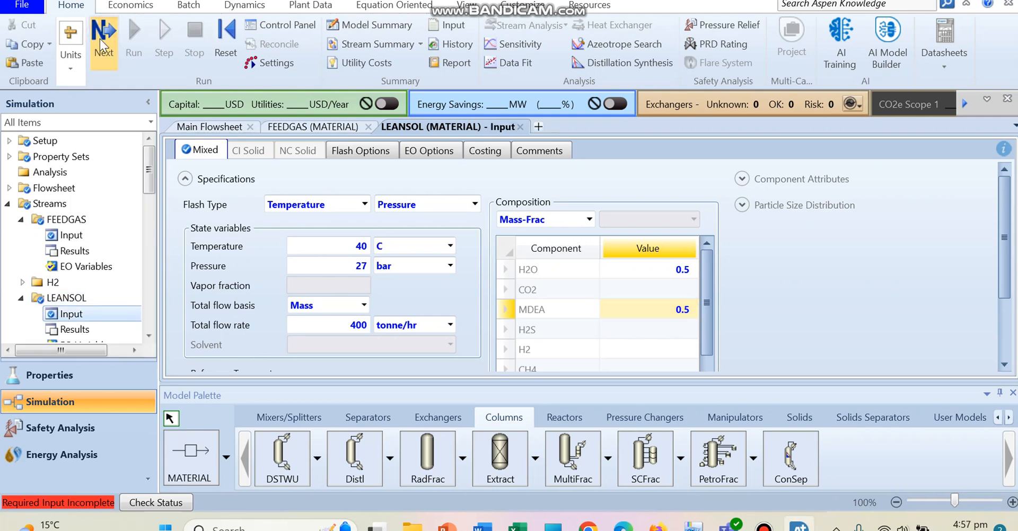
- Configure the ABSORBER column with 15 stages, condenser None and reboiler None
left_click(100, 39)
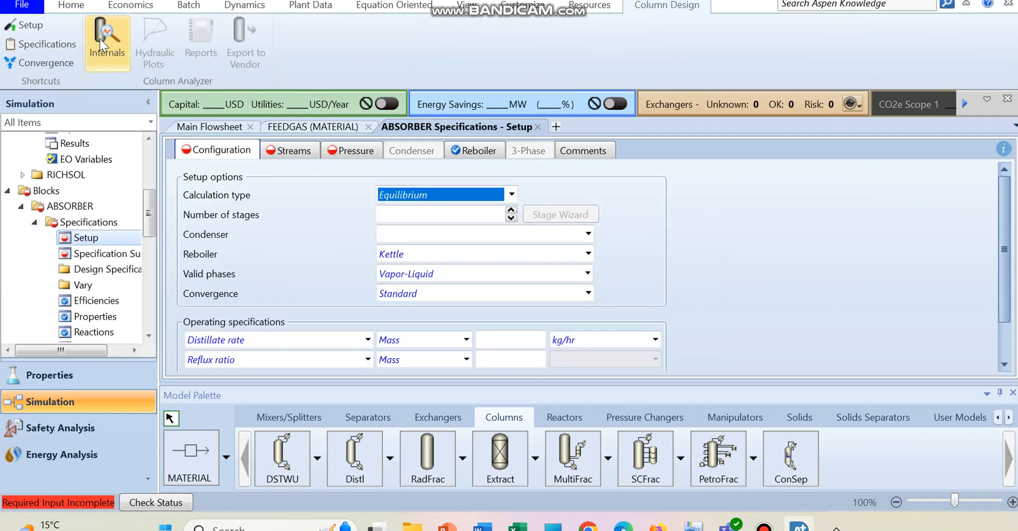
left_click(401, 214)
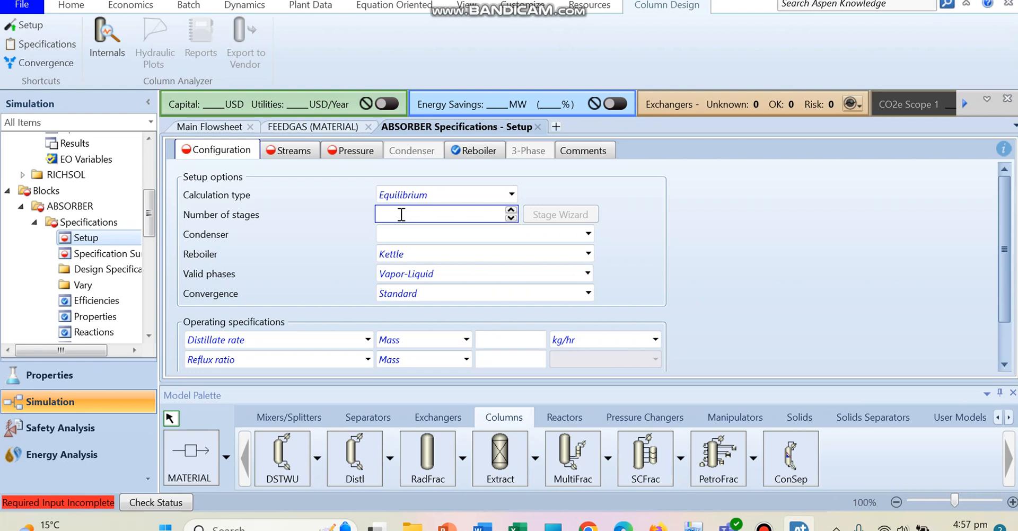
type("15")
left_click(431, 234)
left_click(394, 301)
left_click(400, 255)
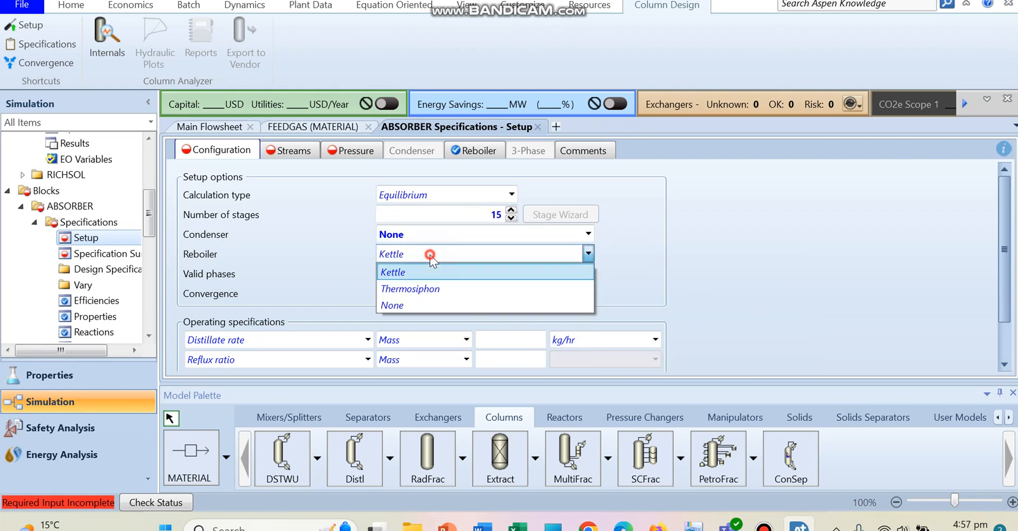
left_click(391, 303)
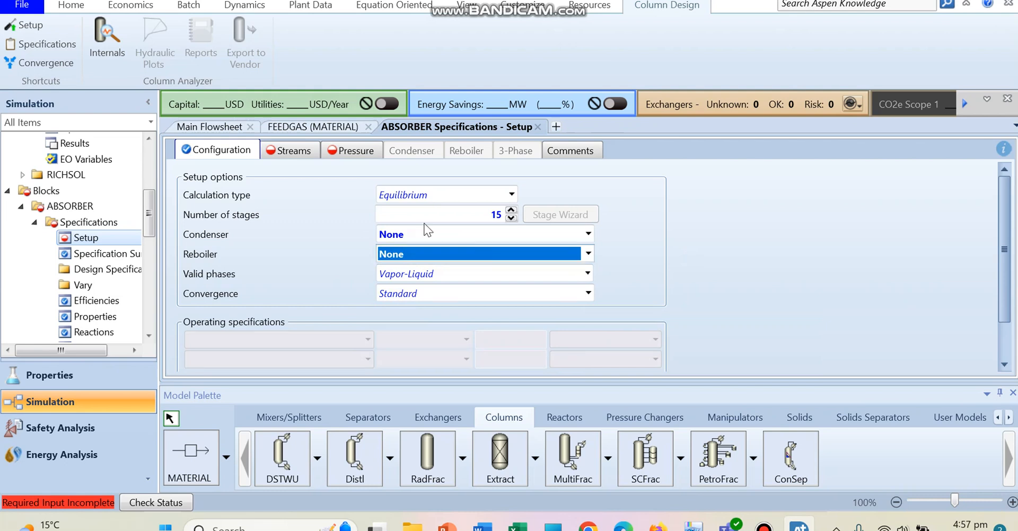
- Assign the ABSORBER feed stages: LEANSOL to stage 1 and FEEDGAS to stage 15
left_click(299, 153)
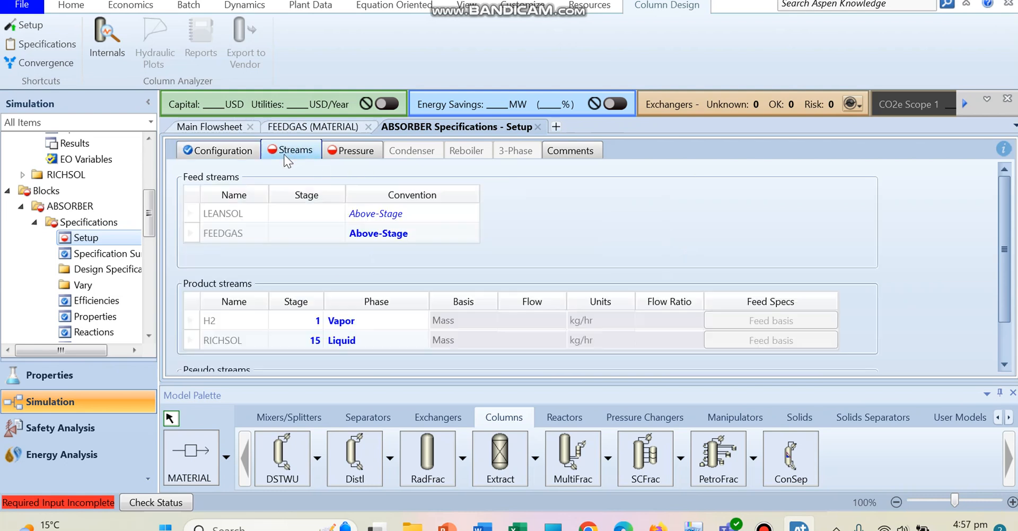
left_click(297, 216)
type("1")
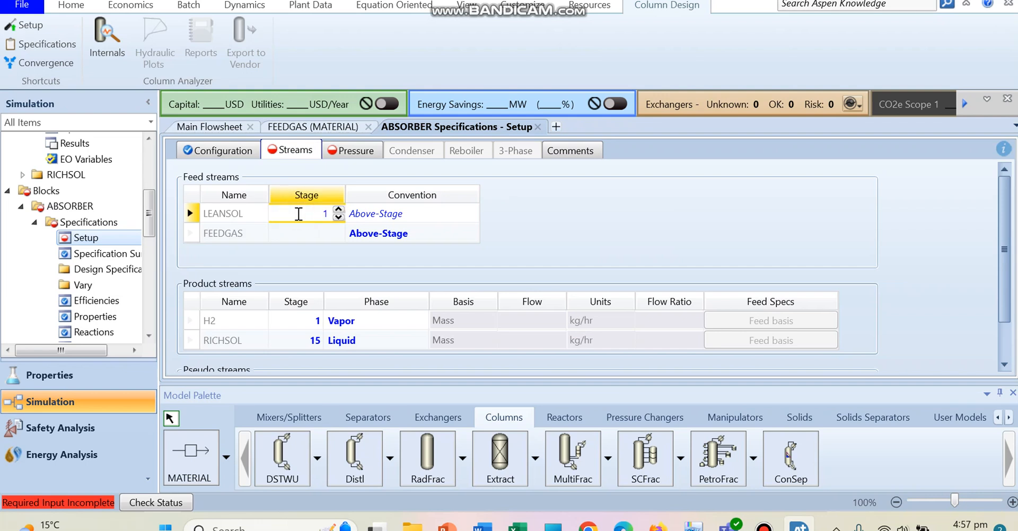
key("Return")
type("1")
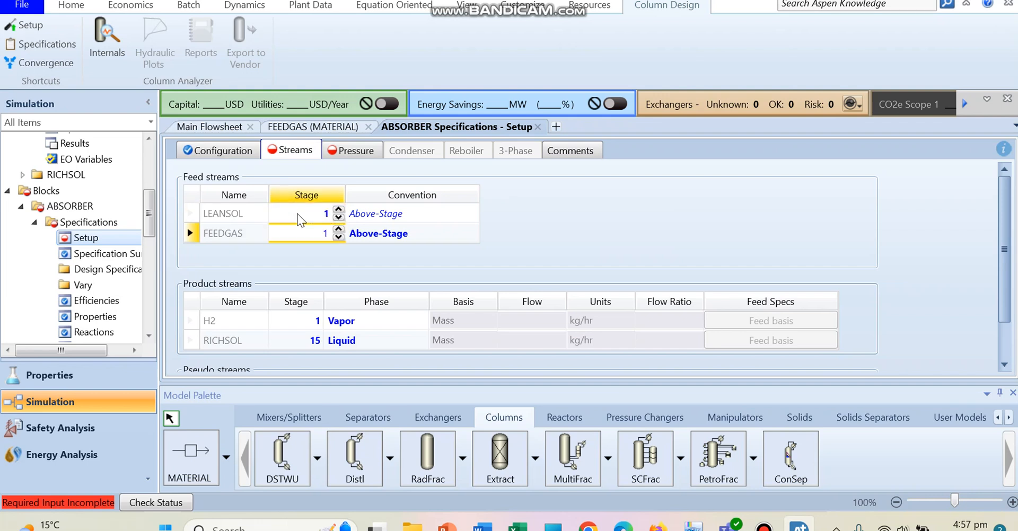
type("5")
key("Return")
- Set the FEEDGAS feed convention to On-Stage
left_click(387, 234)
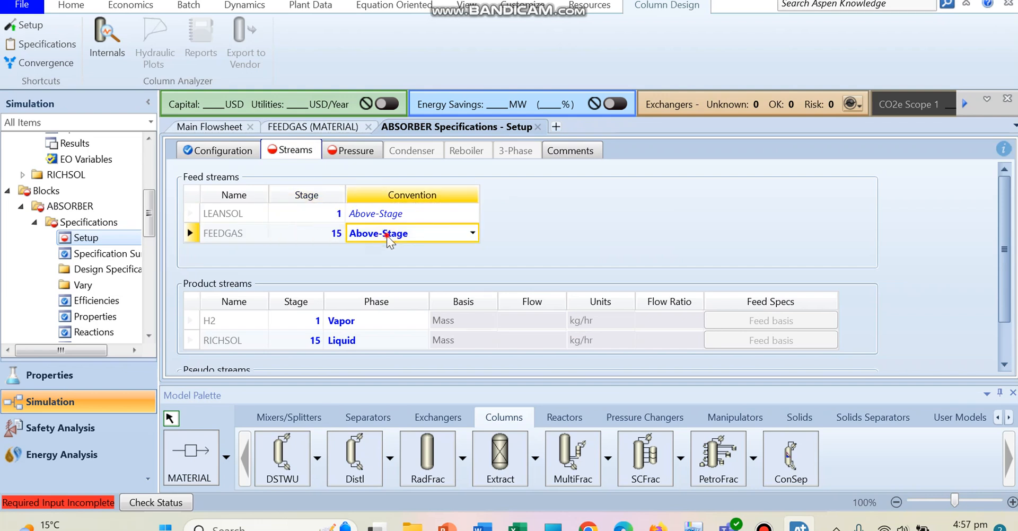
left_click(386, 238)
left_click(371, 268)
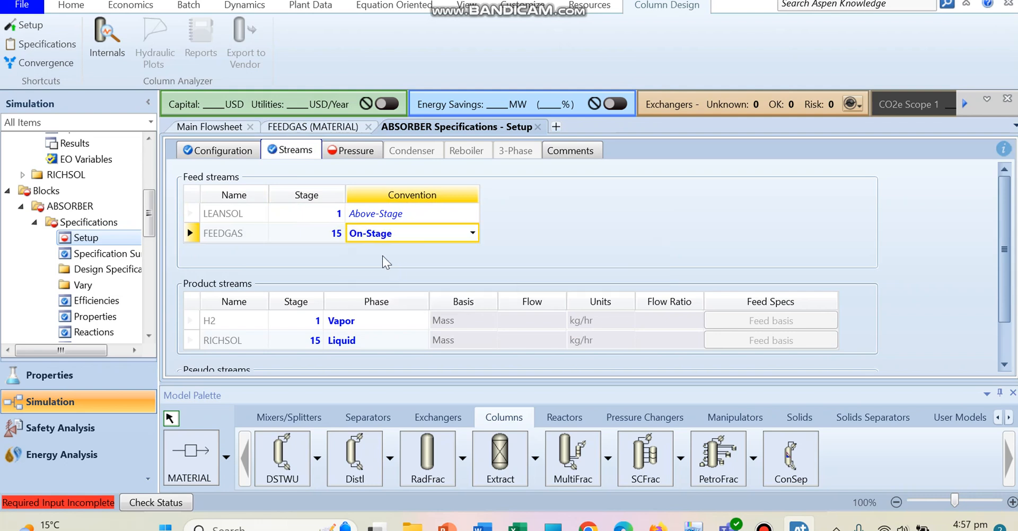
left_click(365, 257)
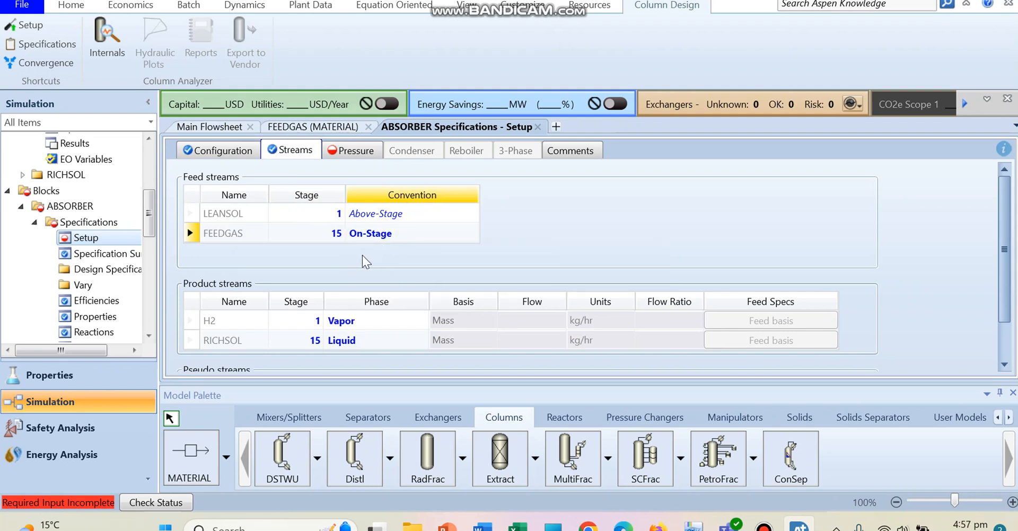
- Set the ABSORBER's stage 1 pressure to 26 bar and its stage pressure drop to 0.003 bar
left_click(353, 146)
left_click(348, 224)
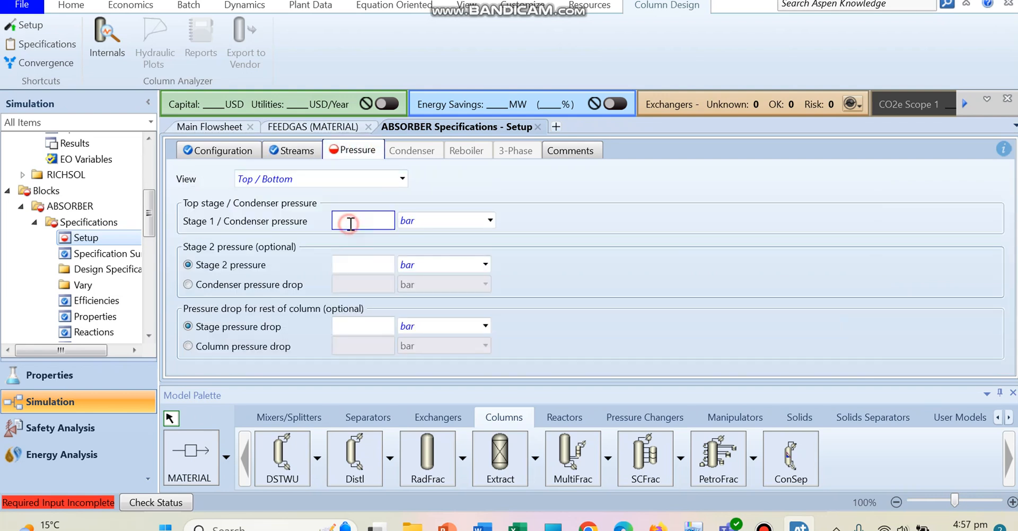
type("26")
left_click(368, 332)
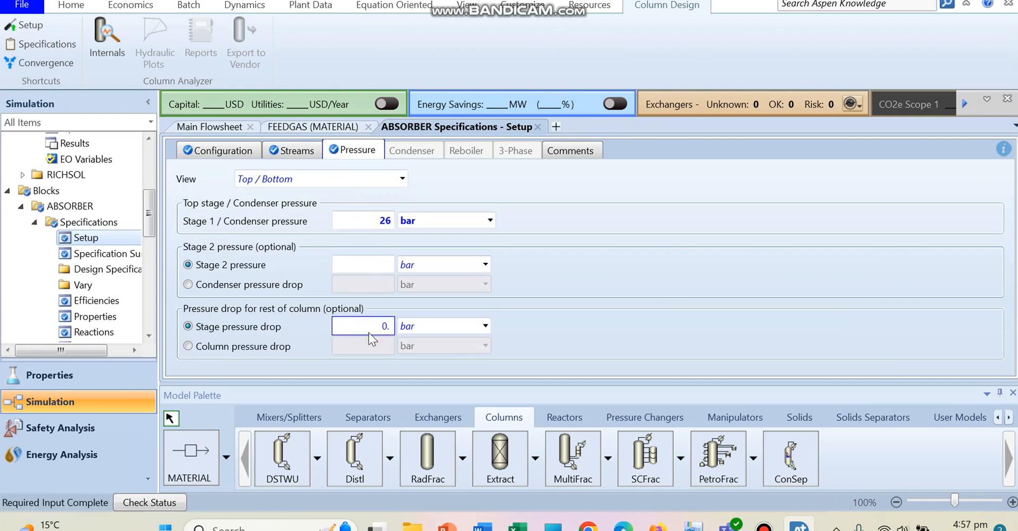
type("0.003")
- Choose Murphree efficiencies as the ABSORBER's efficiency type
left_click(106, 300)
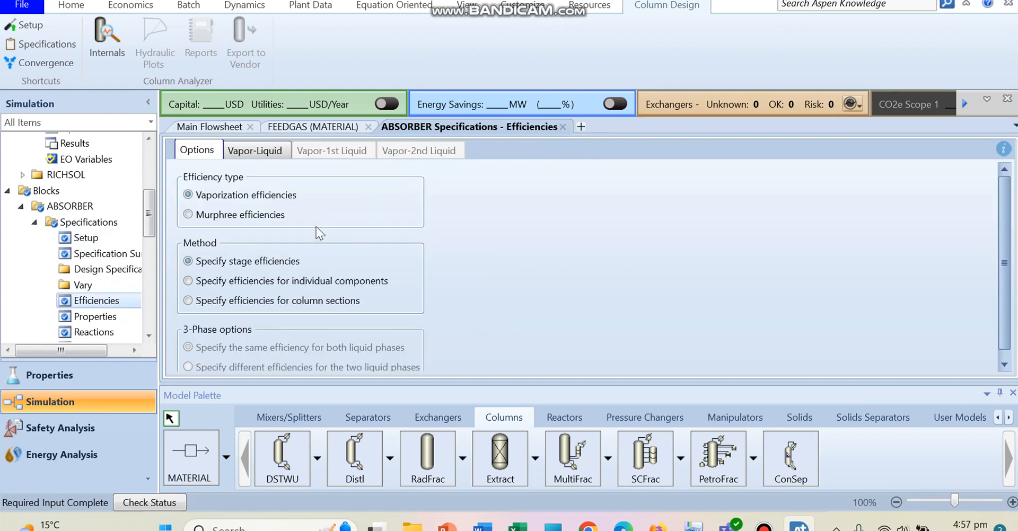
left_click(241, 214)
left_click(262, 152)
left_click(208, 151)
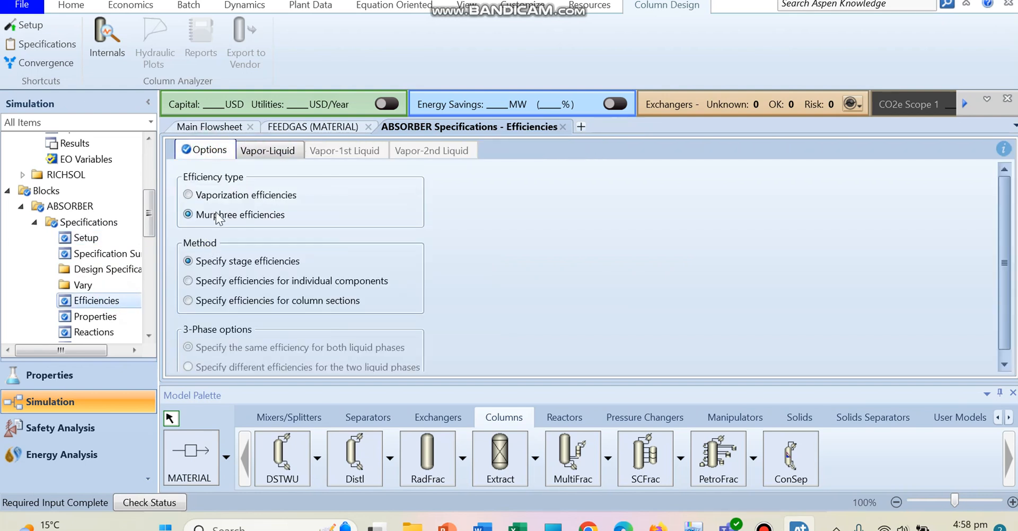
- Enter vapor-liquid Murphree stage efficiencies of 0.4 for stage 1 and 0.4 for stage 15
left_click(265, 151)
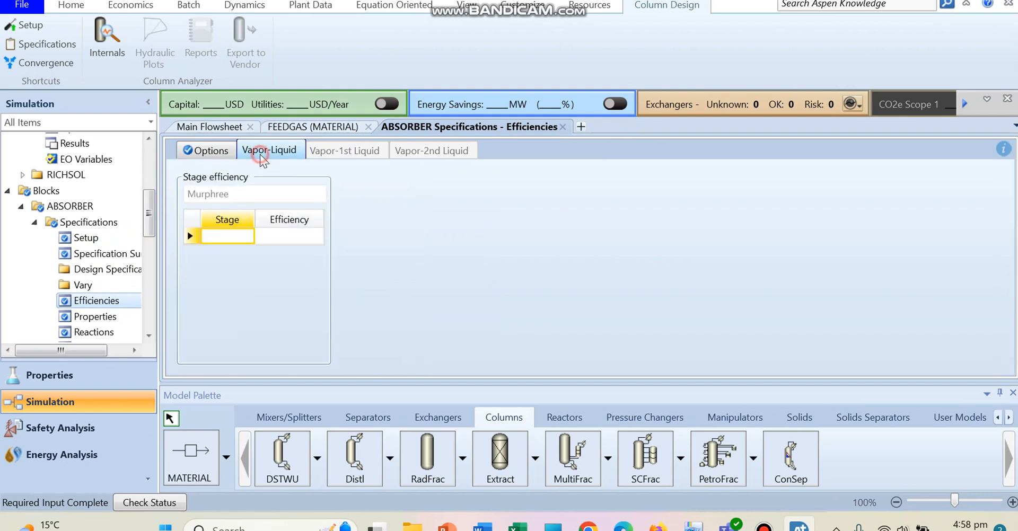
left_click(281, 234)
type("0.4")
key("Return")
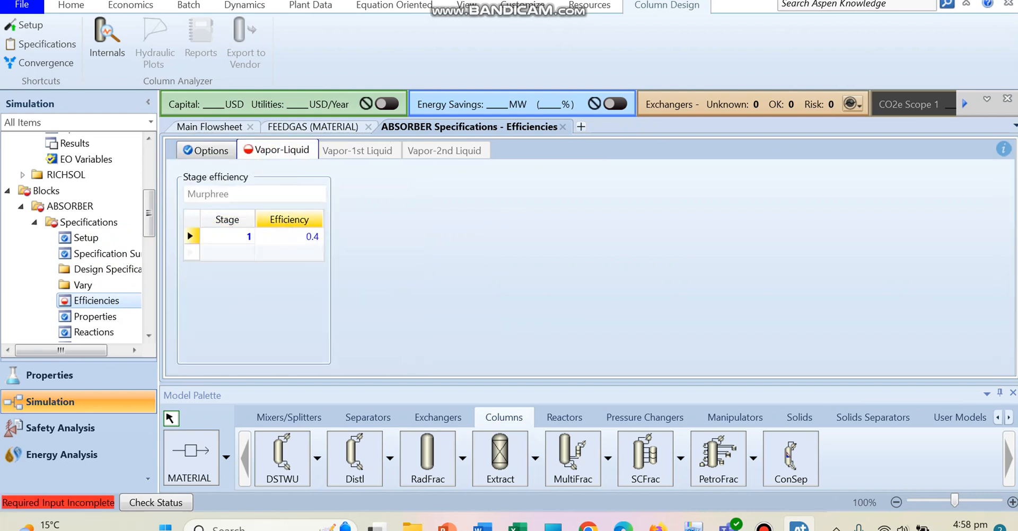
left_click(237, 253)
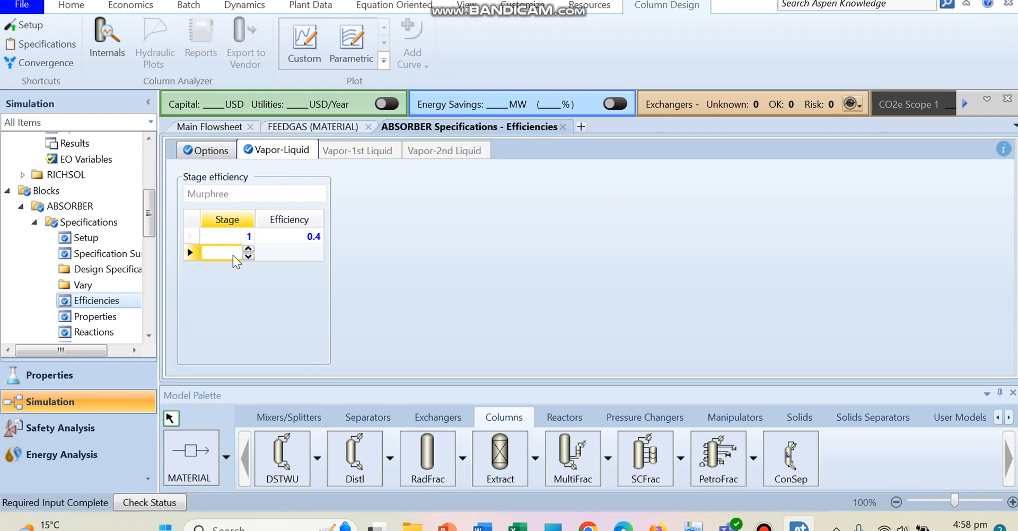
type("15")
left_click(283, 255)
type("0.4")
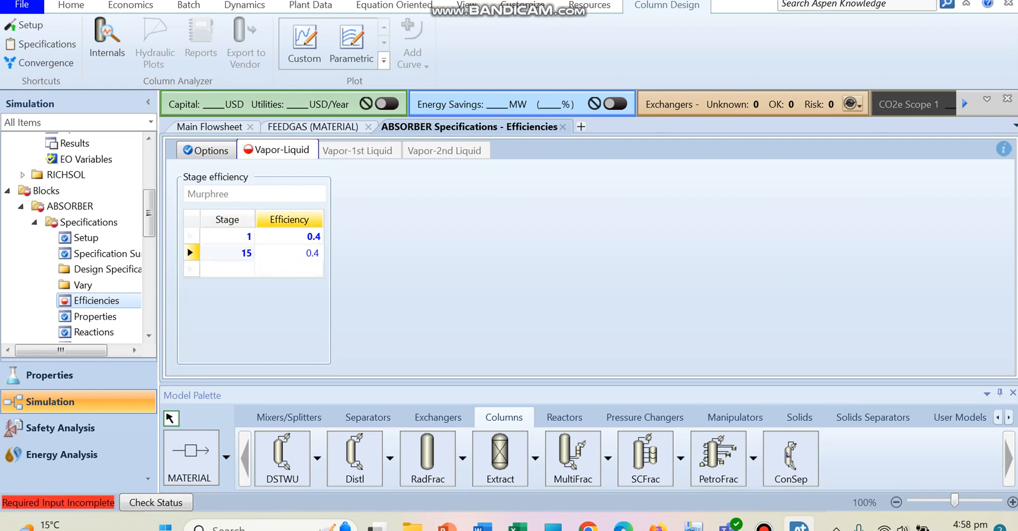
key("Return")
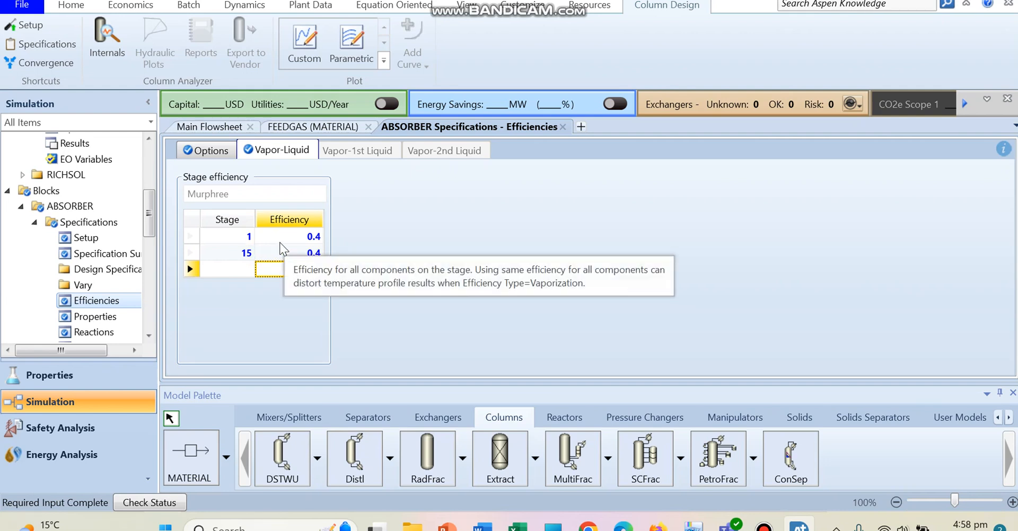
- Assign the MDEA-CO2 reaction set to ABSORBER stages 1 through 15
left_click_drag(147, 212, 151, 235)
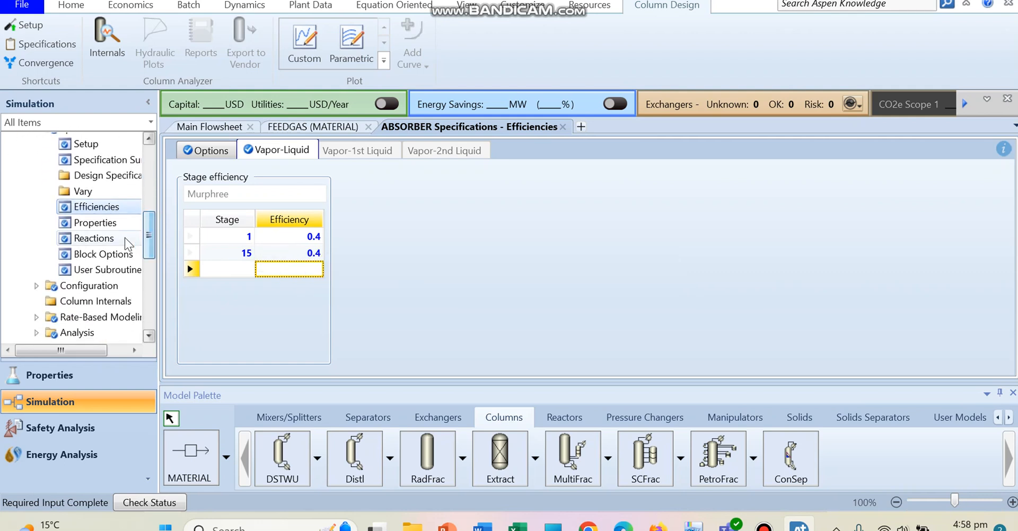
left_click(116, 235)
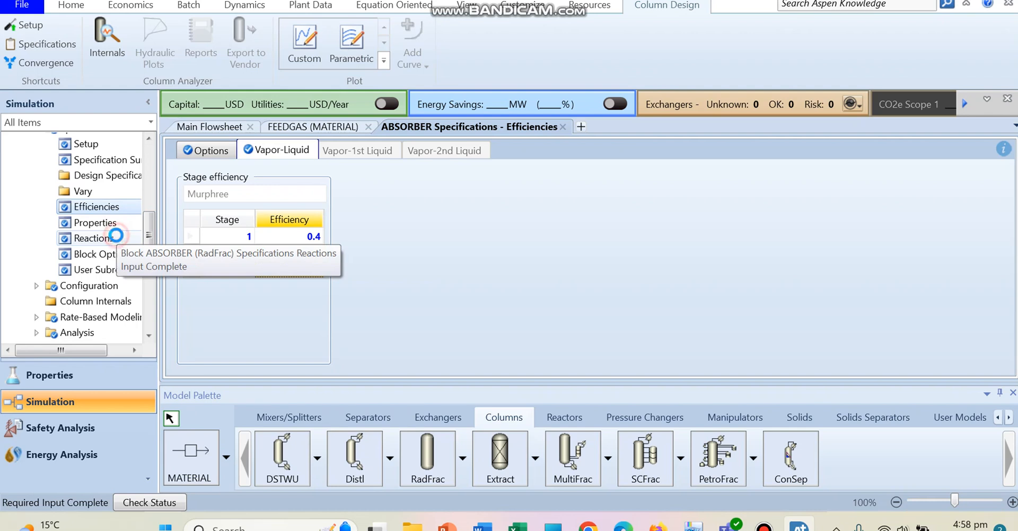
left_click(235, 226)
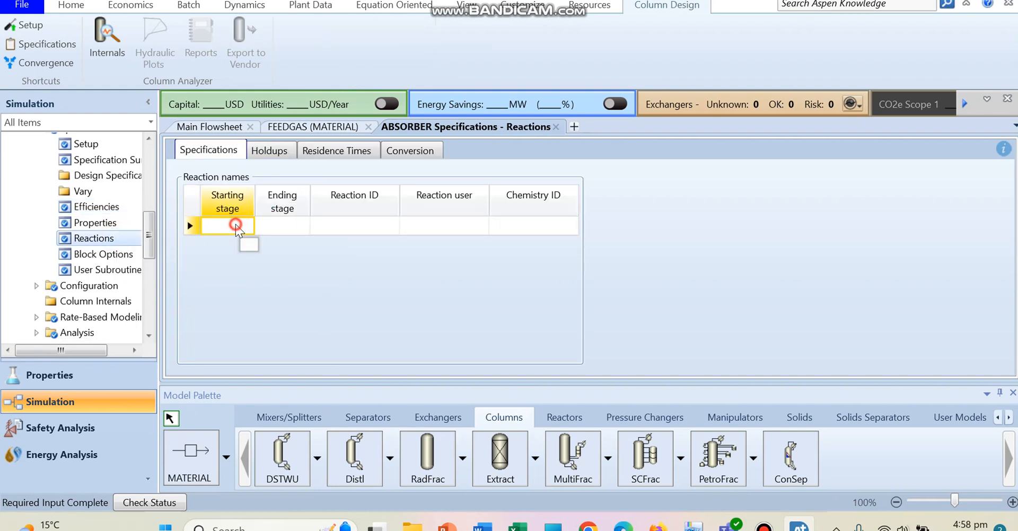
type("1")
left_click(277, 226)
type("15")
left_click(381, 227)
left_click(392, 225)
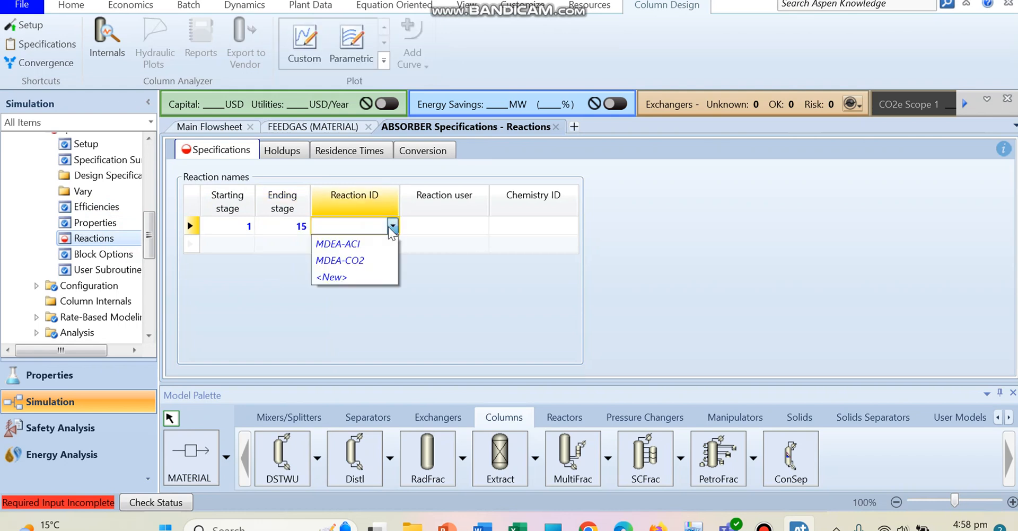
left_click(352, 260)
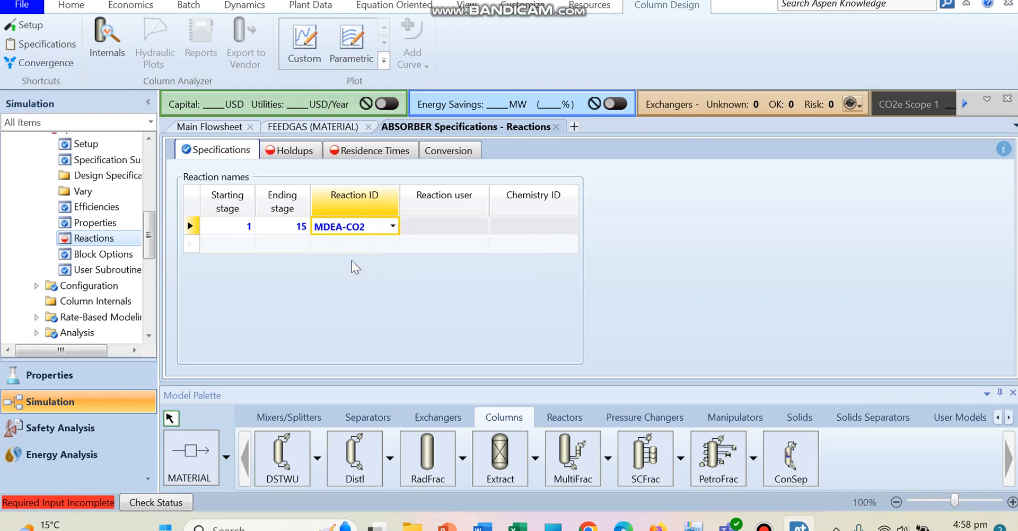
- Specify a liquid residence time of 5 sec for the reactions on stages 1 through 15
left_click(351, 150)
left_click(224, 253)
type("1")
left_click(286, 251)
type("15")
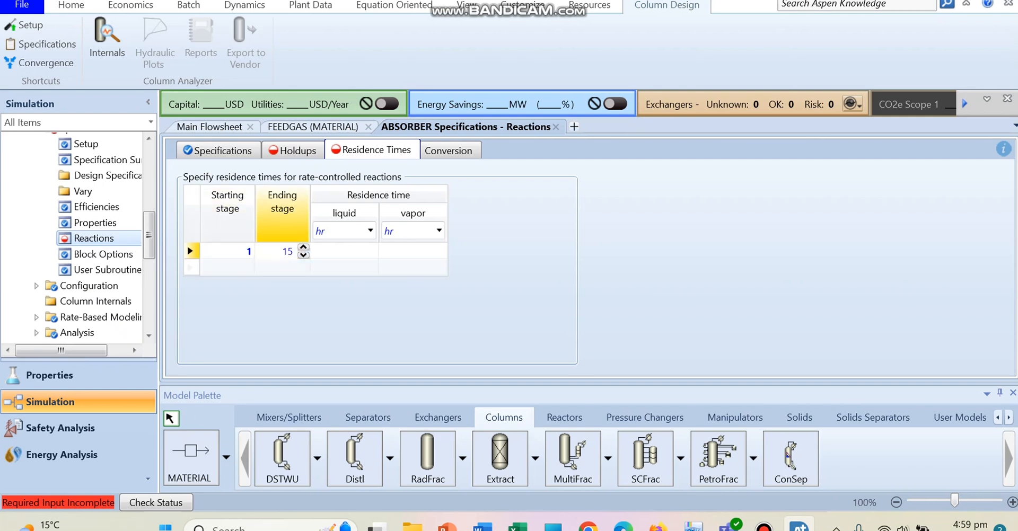
left_click(355, 250)
left_click(370, 231)
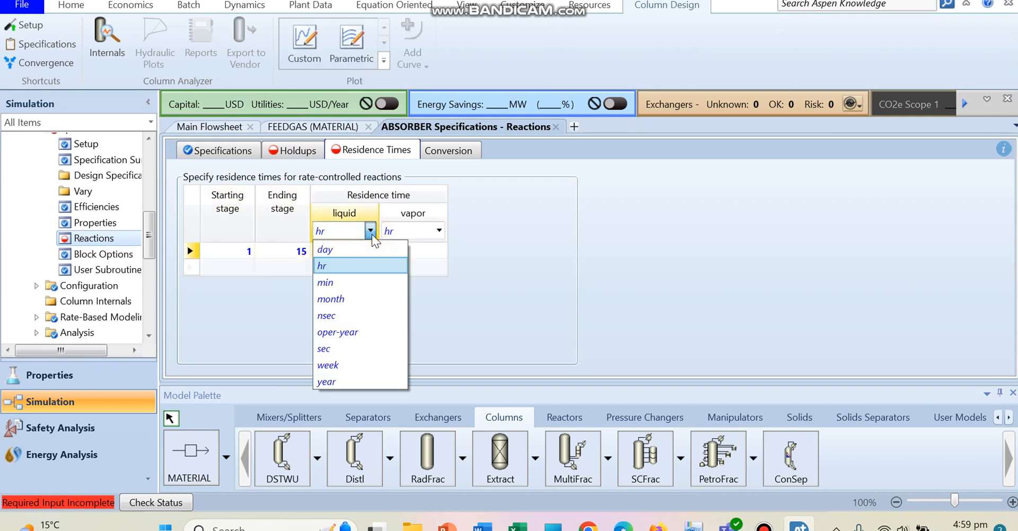
left_click(328, 348)
left_click(341, 254)
type("5")
key("Return")
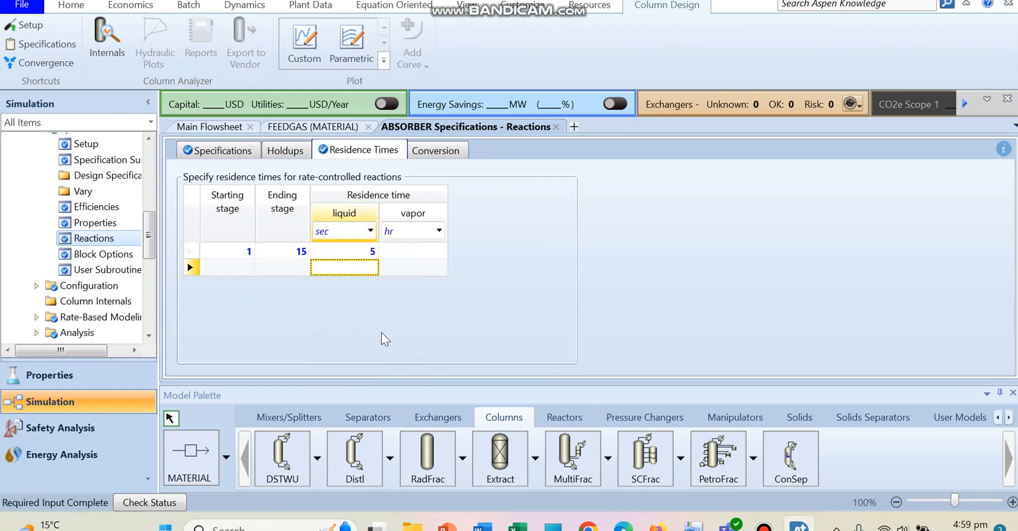
- Set the maximum iterations to 200 in the ABSORBER's basic convergence settings
left_click_drag(150, 233, 148, 260)
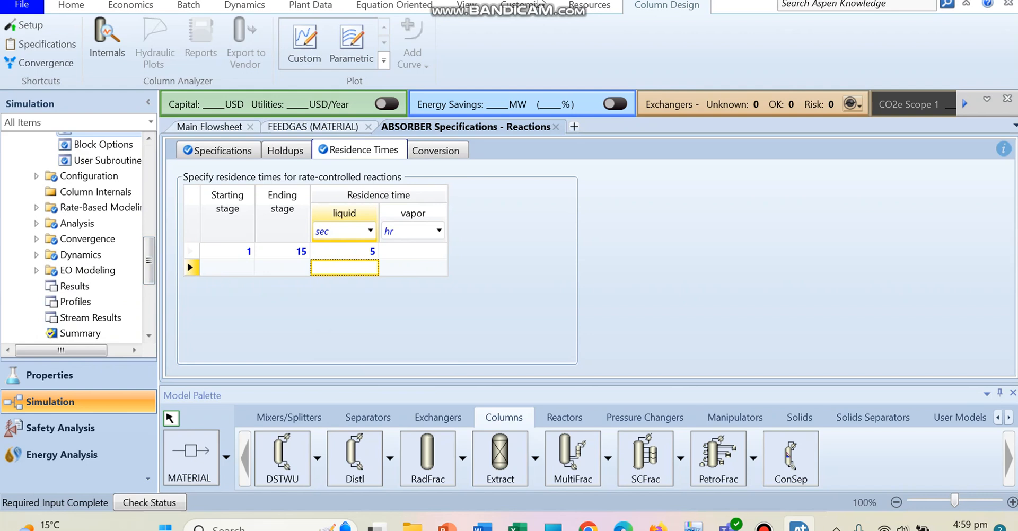
left_click(71, 6)
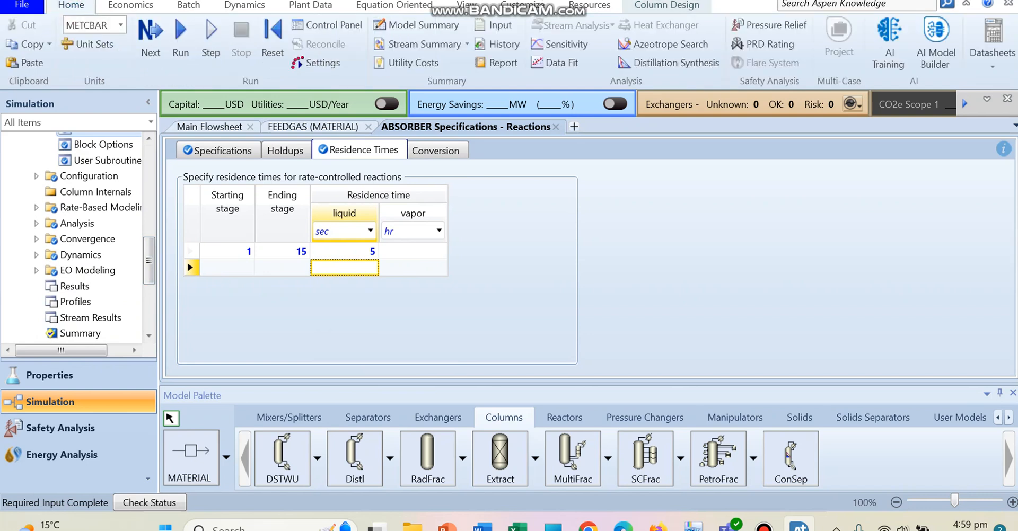
left_click_drag(362, 3, 361, 0)
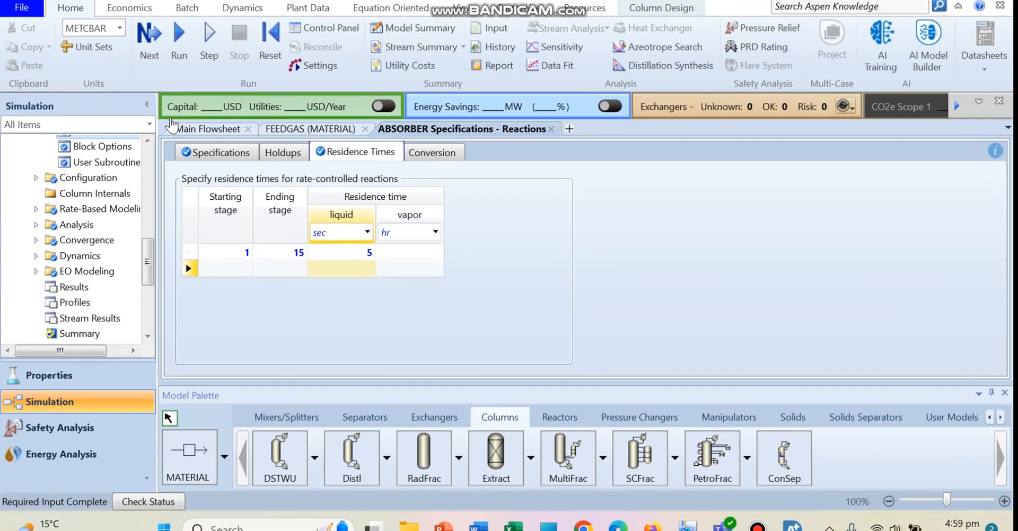
left_click(146, 259)
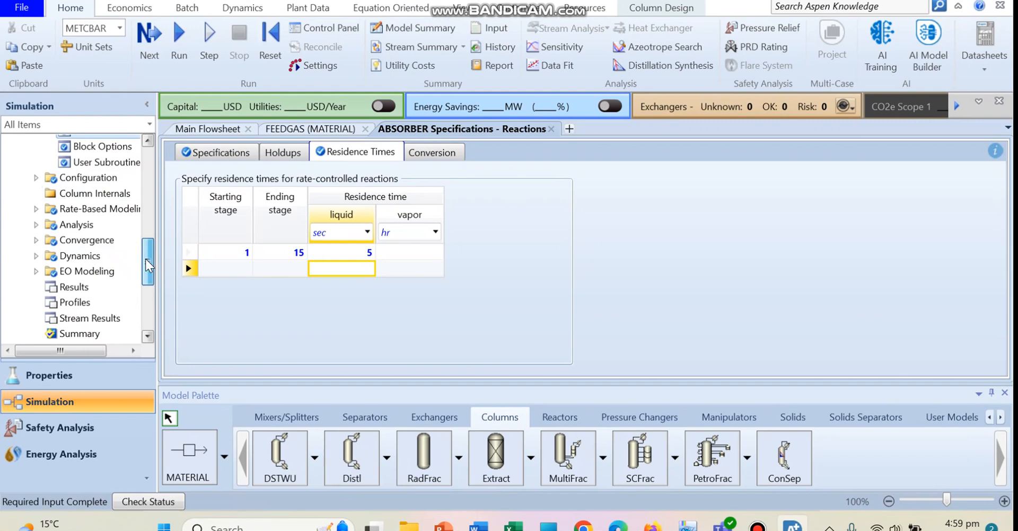
left_click(35, 240)
left_click(86, 271)
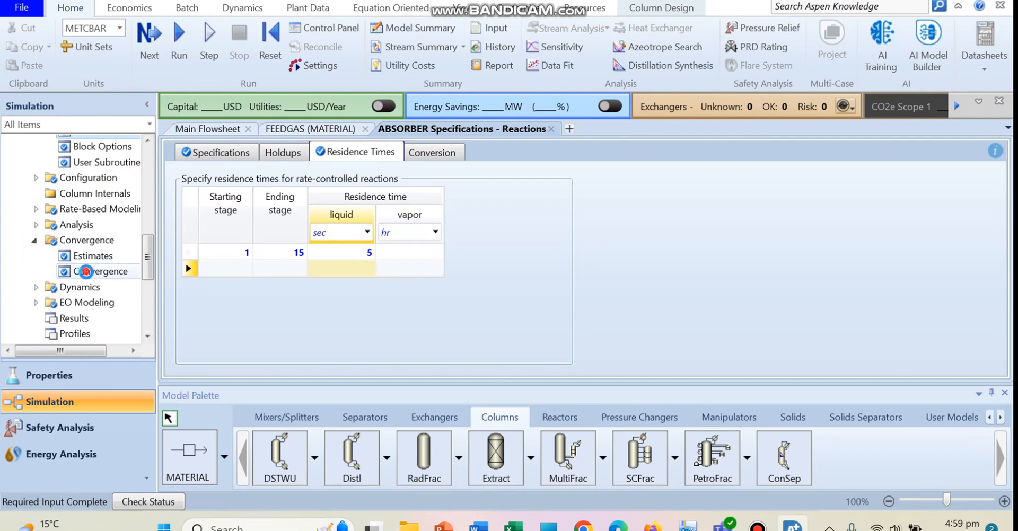
left_click(406, 218)
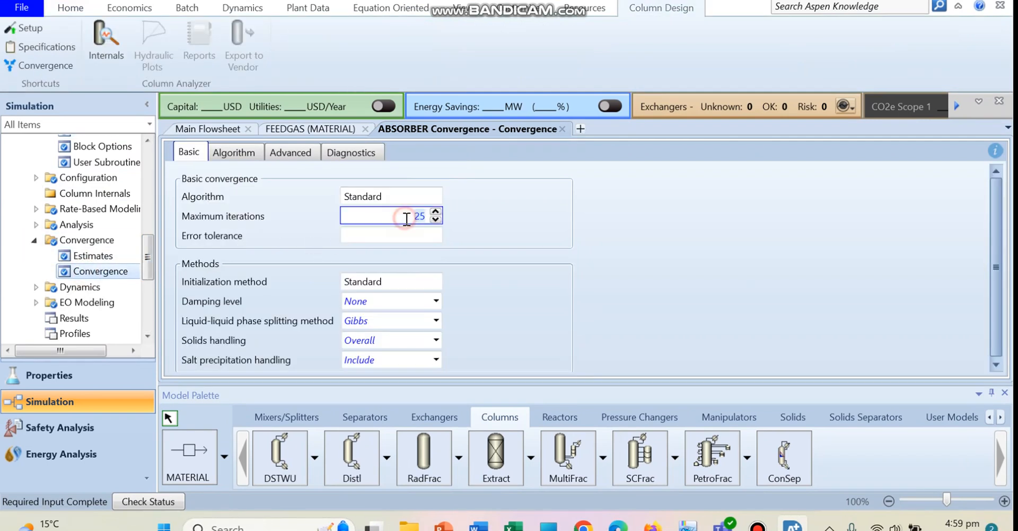
type("200")
key("Return")
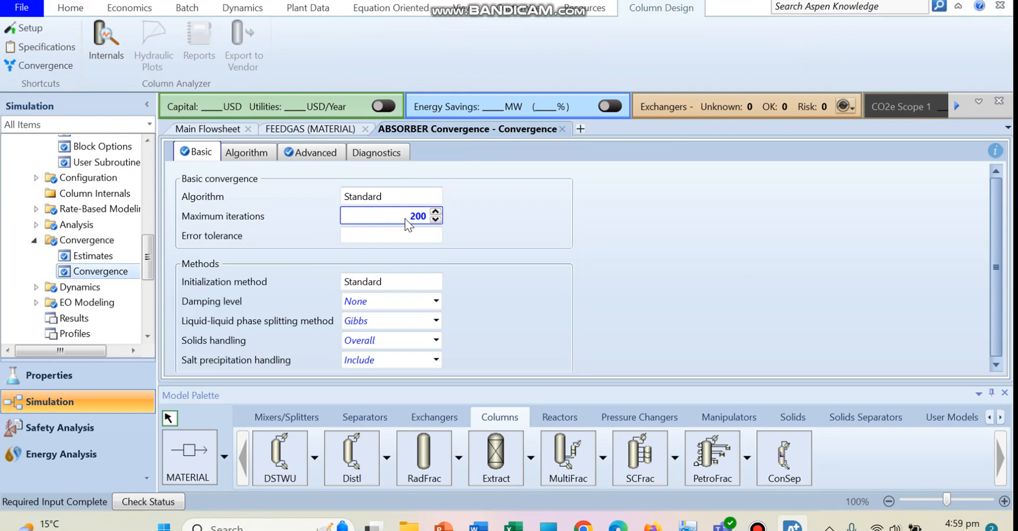
left_click(551, 201)
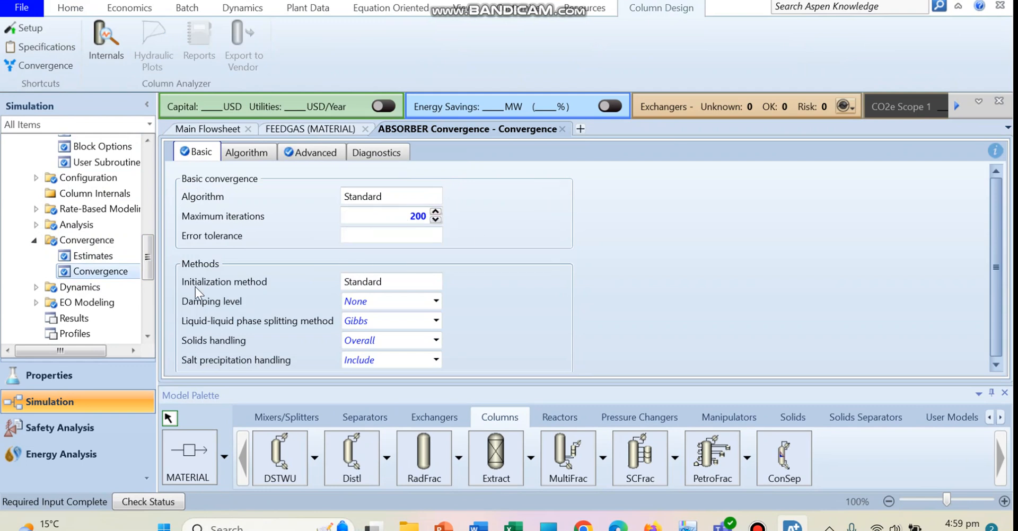
- Run the simulation with the completed ABSORBER inputs
scroll(151, 259, "up", 1)
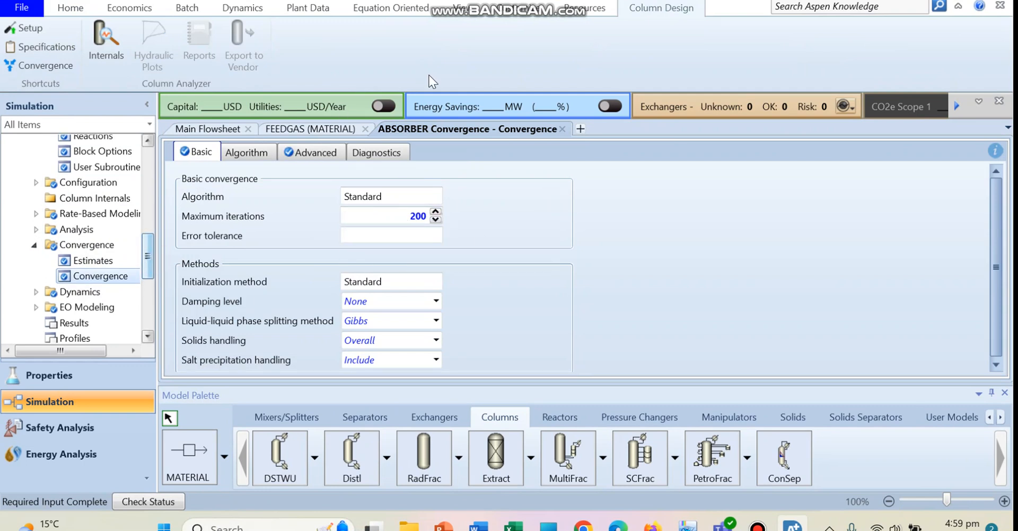
left_click(72, 9)
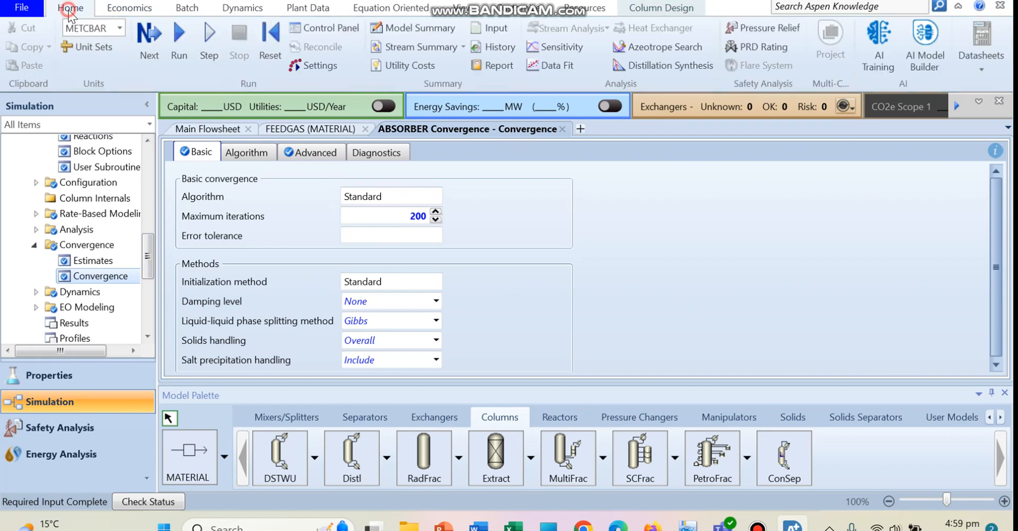
left_click(176, 43)
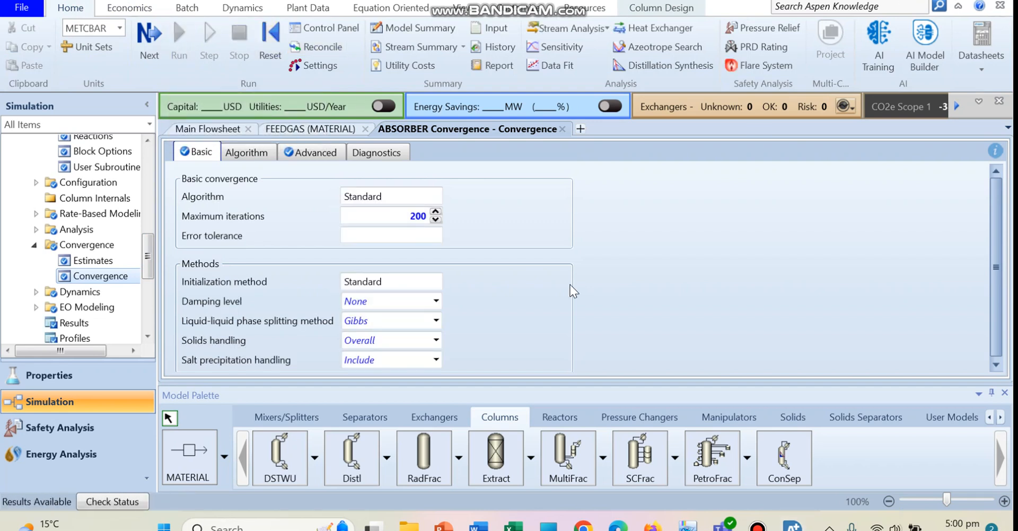
- Examine the CO2 mass flows of FEEDGAS and H2 in the ABSORBER stream results
left_click_drag(145, 253, 149, 267)
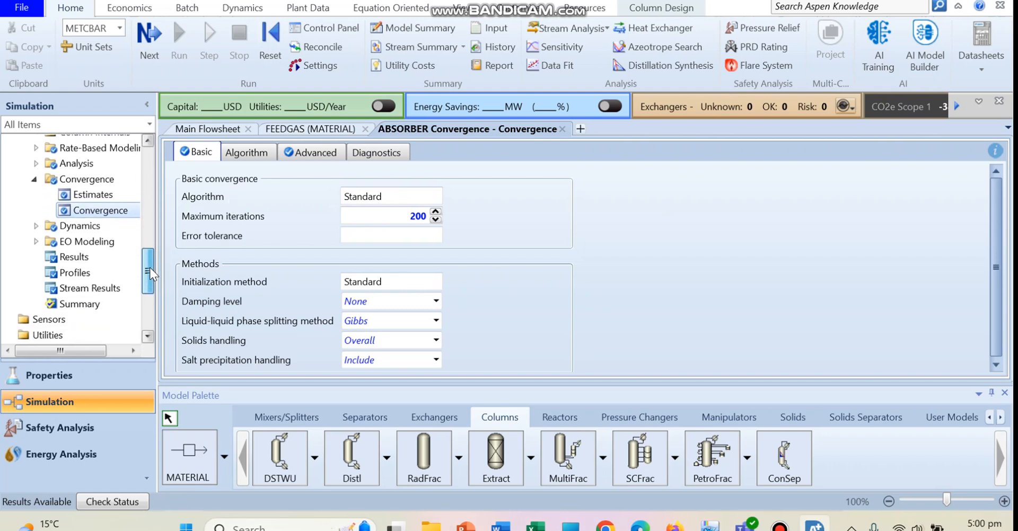
left_click(122, 286)
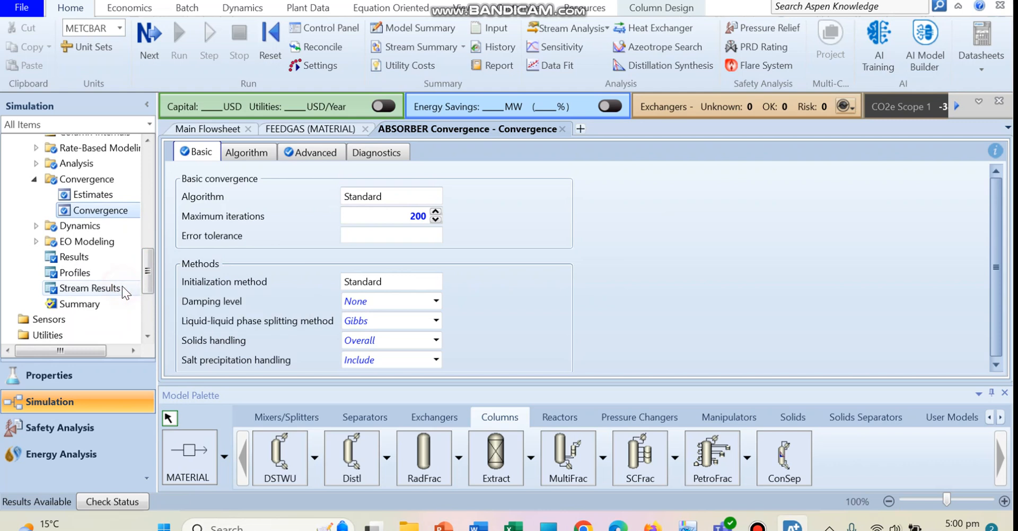
scroll(468, 266, "down", 7)
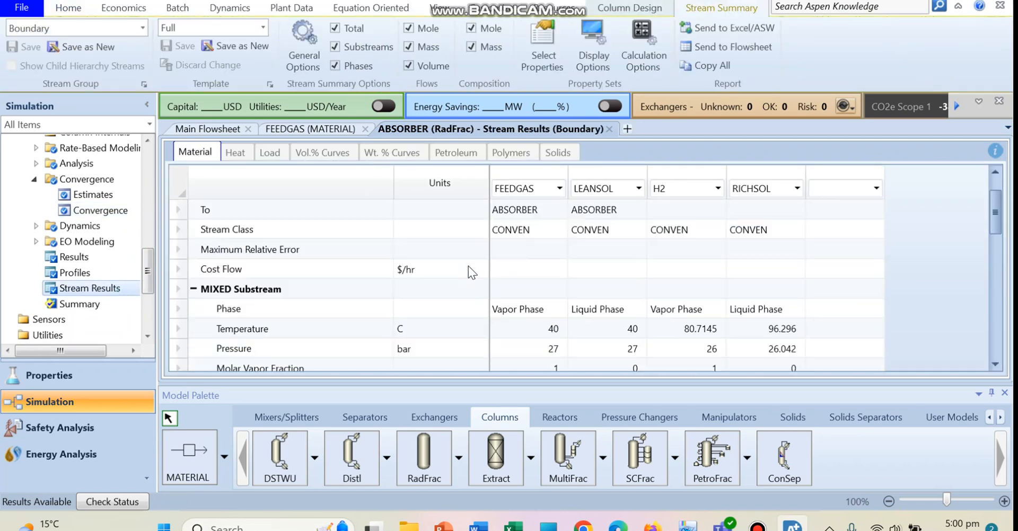
scroll(469, 272, "down", 1)
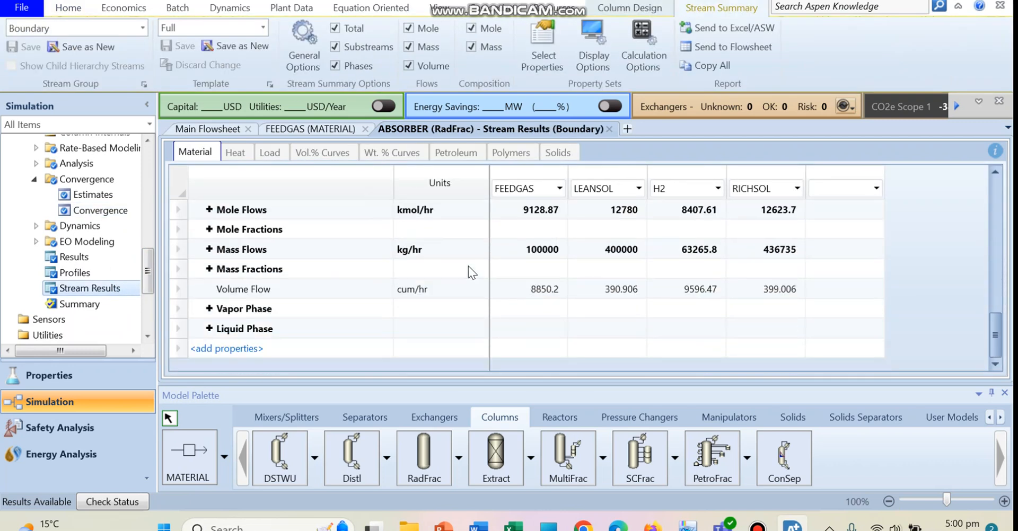
left_click(210, 250)
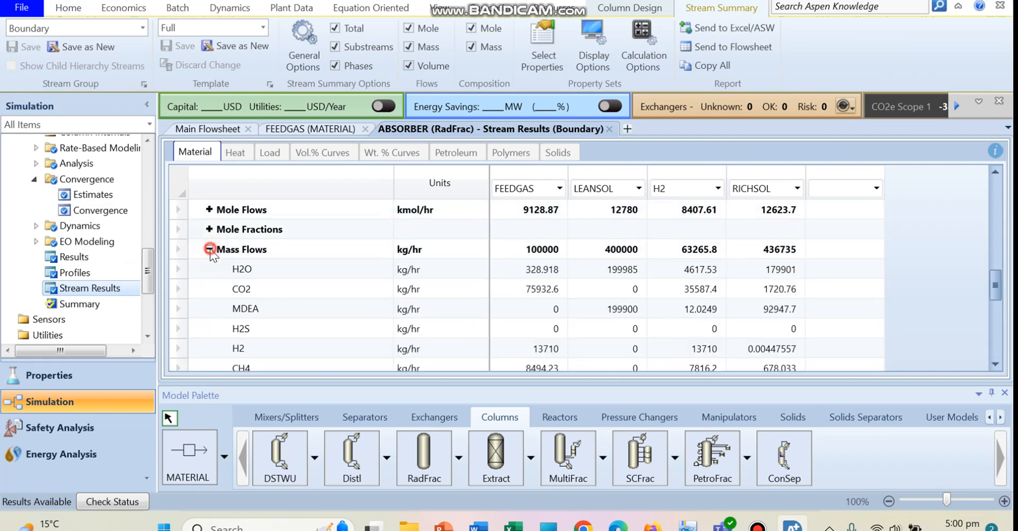
left_click(535, 291)
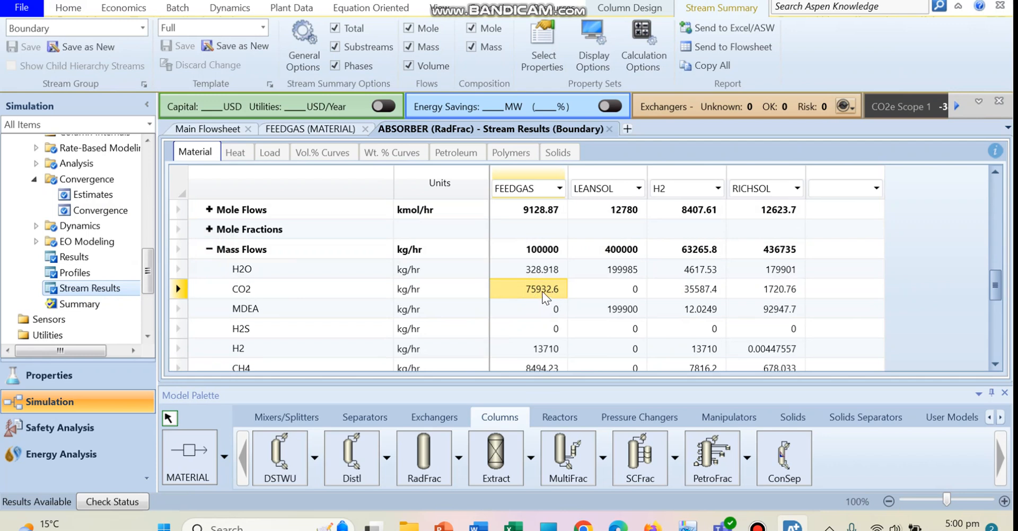
left_click(692, 292)
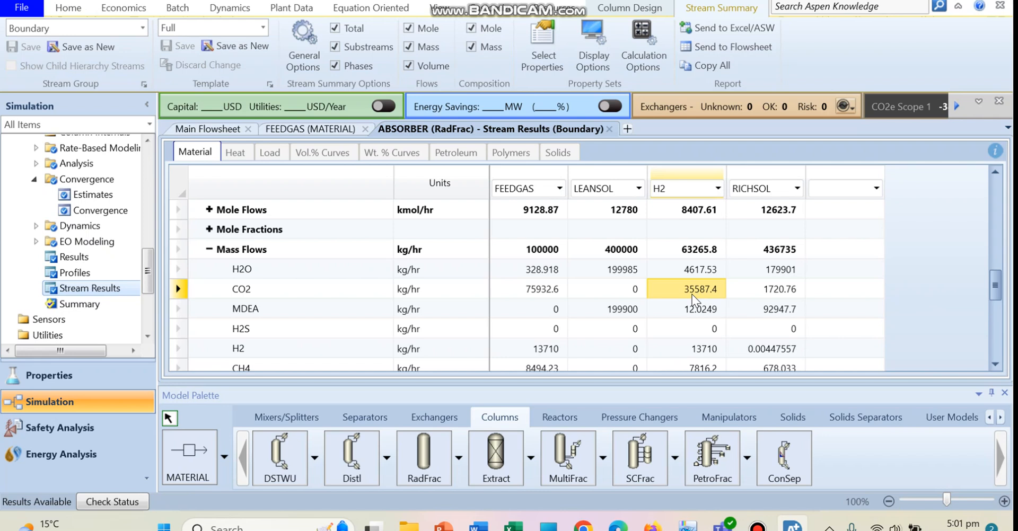
- Set the LEANSOL total flow rate to 600 tonne/hr and rerun the simulation
scroll(139, 231, "up", 4)
scroll(139, 218, "up", 1)
scroll(135, 206, "up", 1)
scroll(144, 244, "down", 1)
scroll(144, 241, "down", 2)
scroll(142, 212, "up", 5)
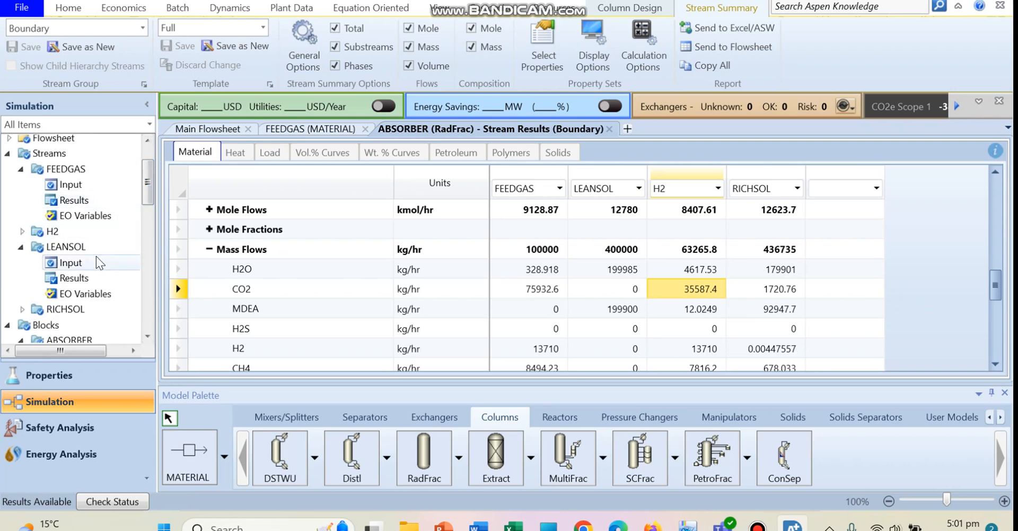
left_click(84, 267)
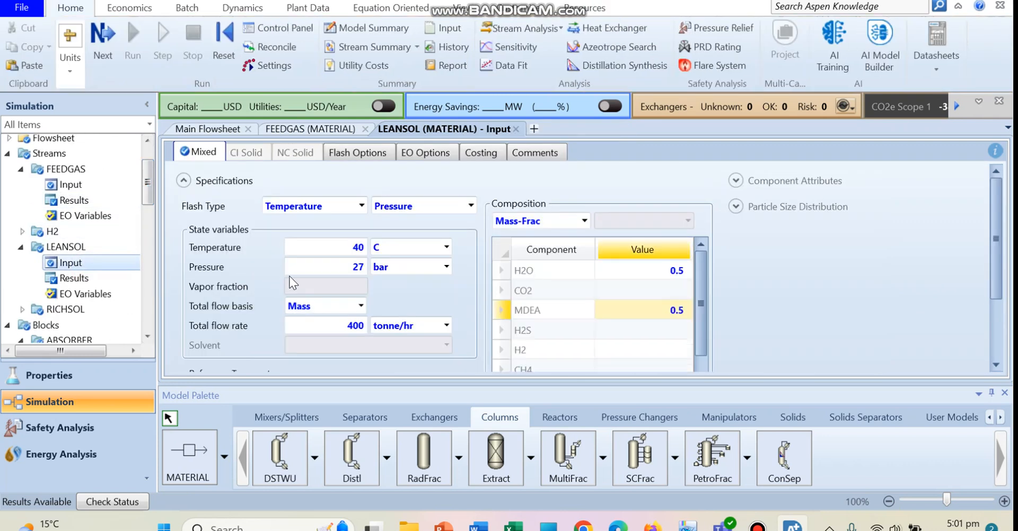
left_click(349, 324)
type("600")
key("Return")
left_click(132, 44)
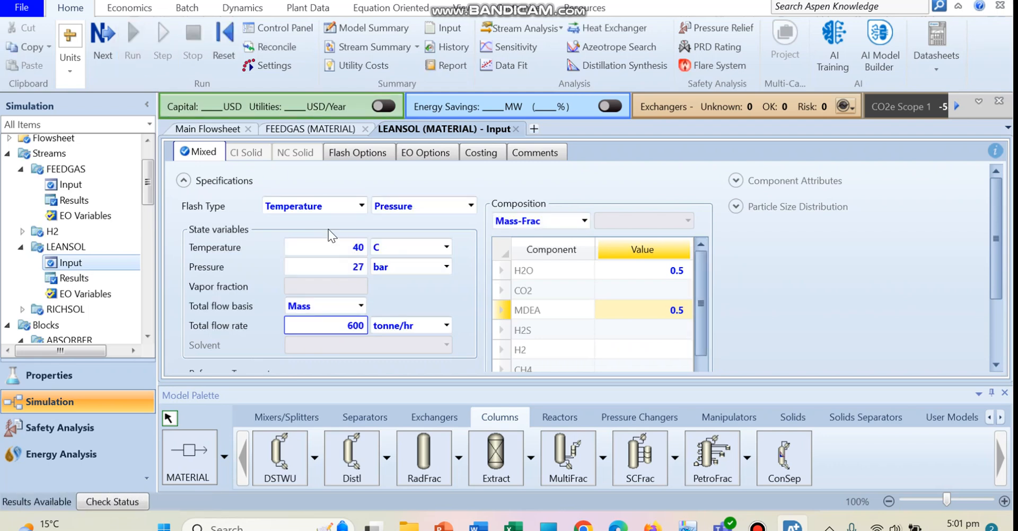
- Check the H2 stream's CO2 mass flow in the ABSORBER stream results for the new solvent rate
left_click_drag(145, 194, 149, 272)
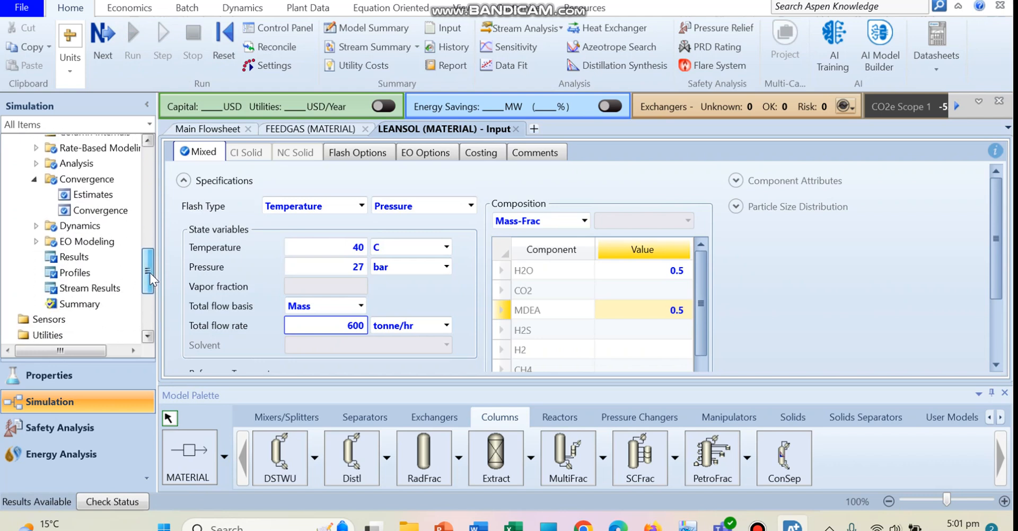
left_click(101, 289)
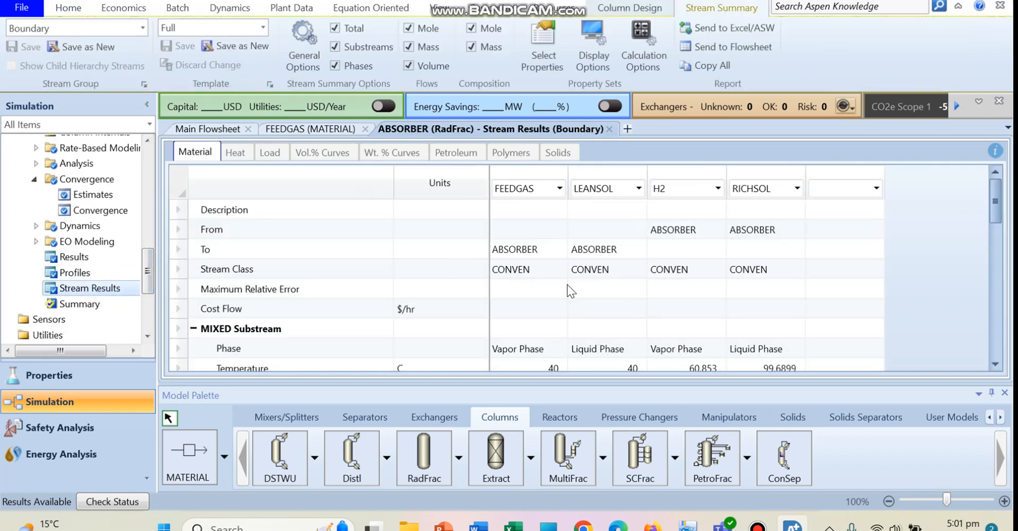
scroll(570, 291, "down", 6)
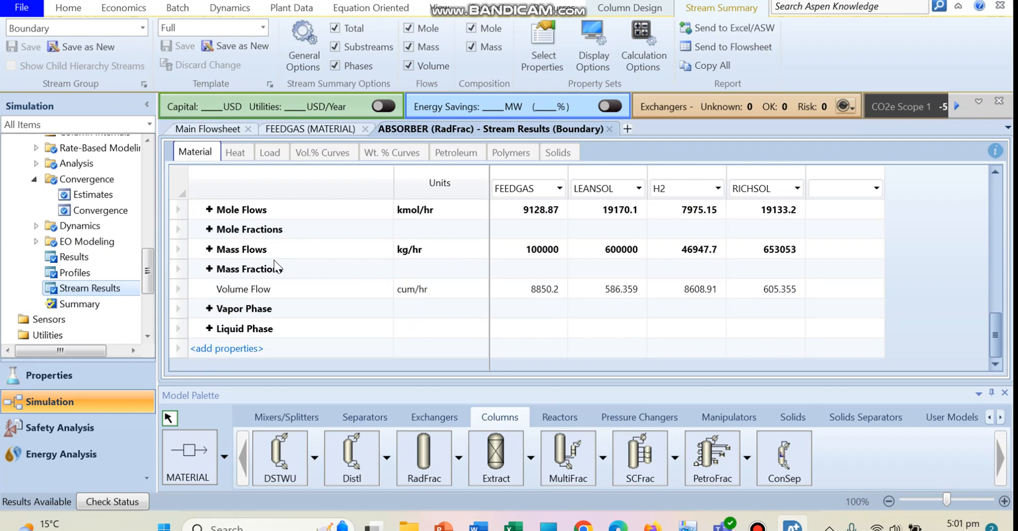
left_click(209, 249)
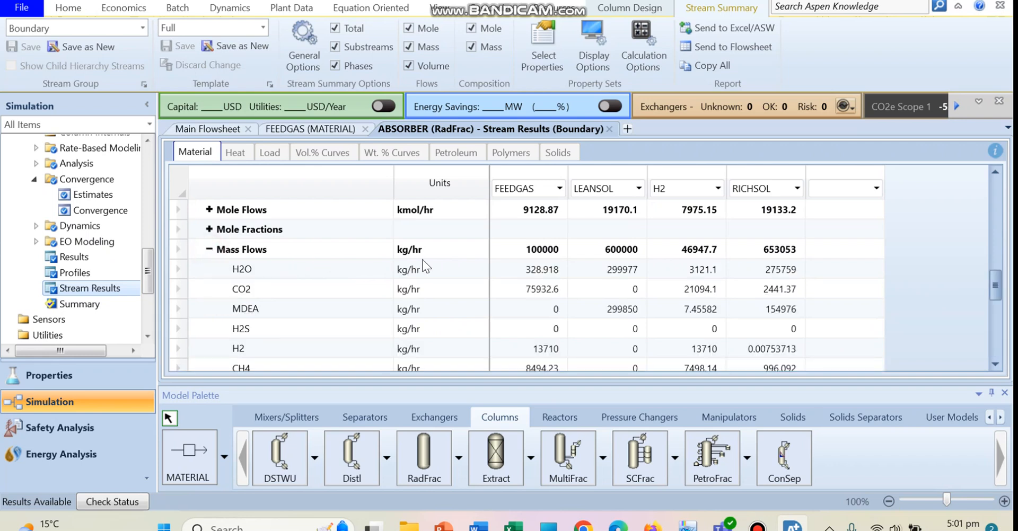
left_click(688, 291)
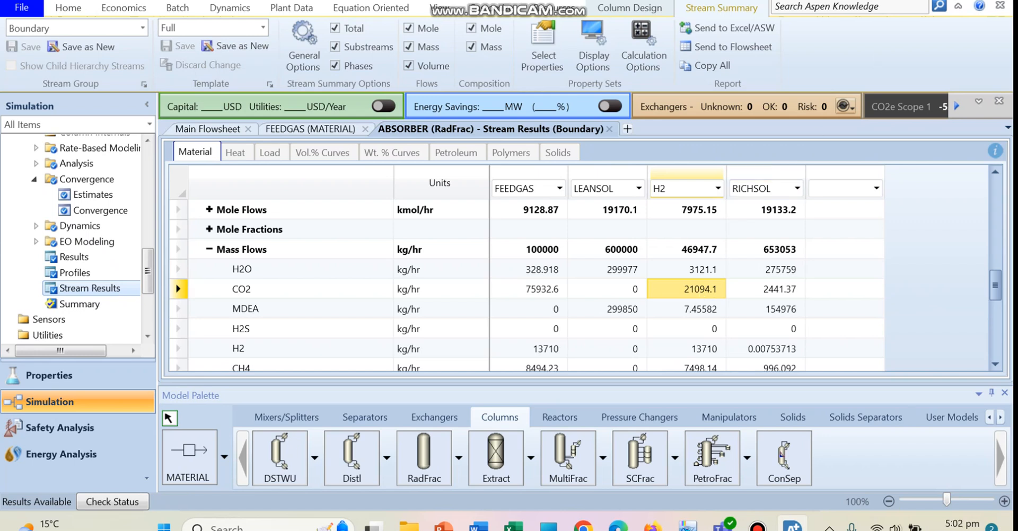
- Create a flowsheet design specification with the ID DS-1
left_click_drag(149, 269, 149, 303)
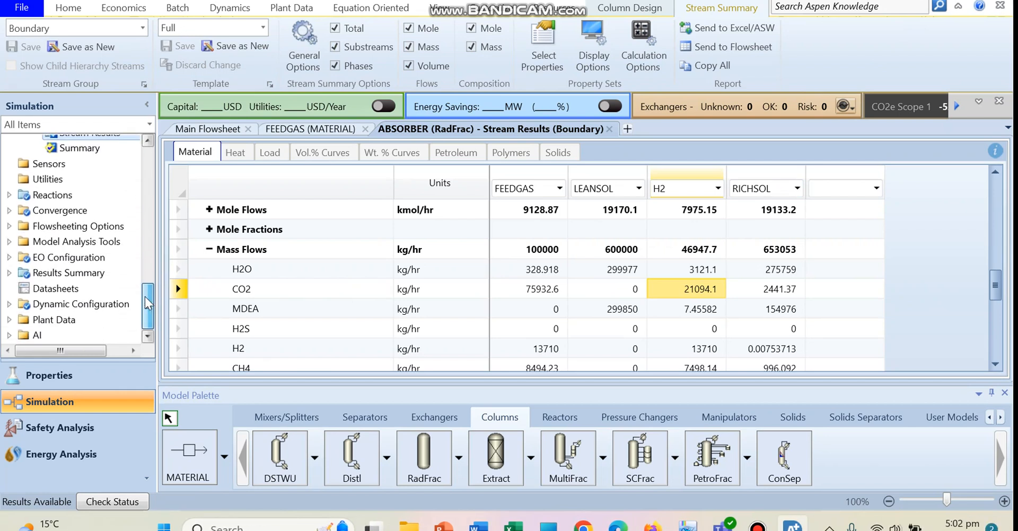
left_click(8, 228)
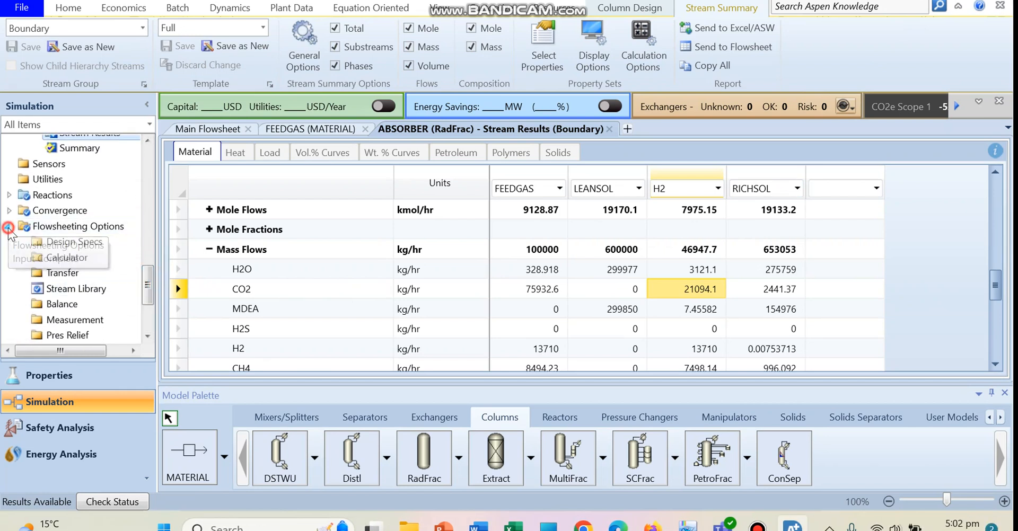
double_click(77, 245)
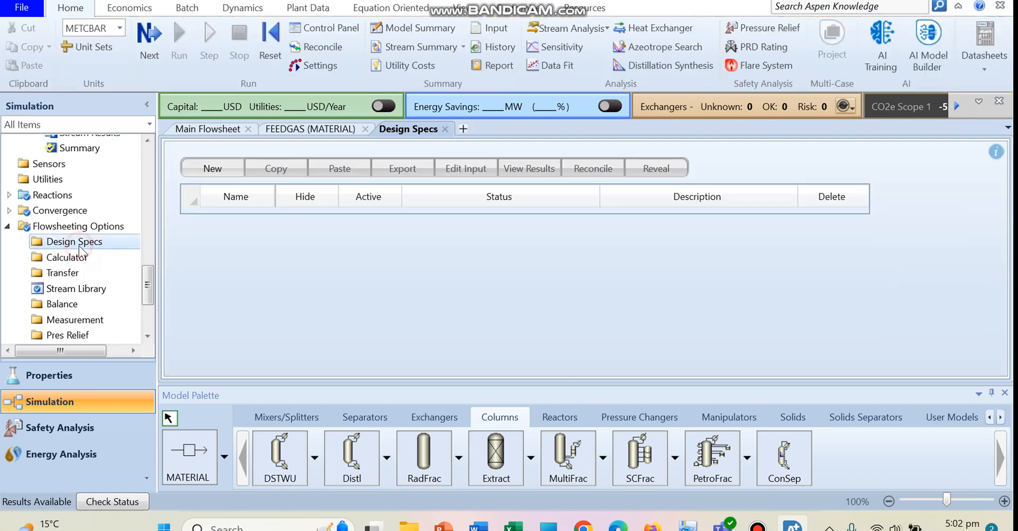
left_click(212, 169)
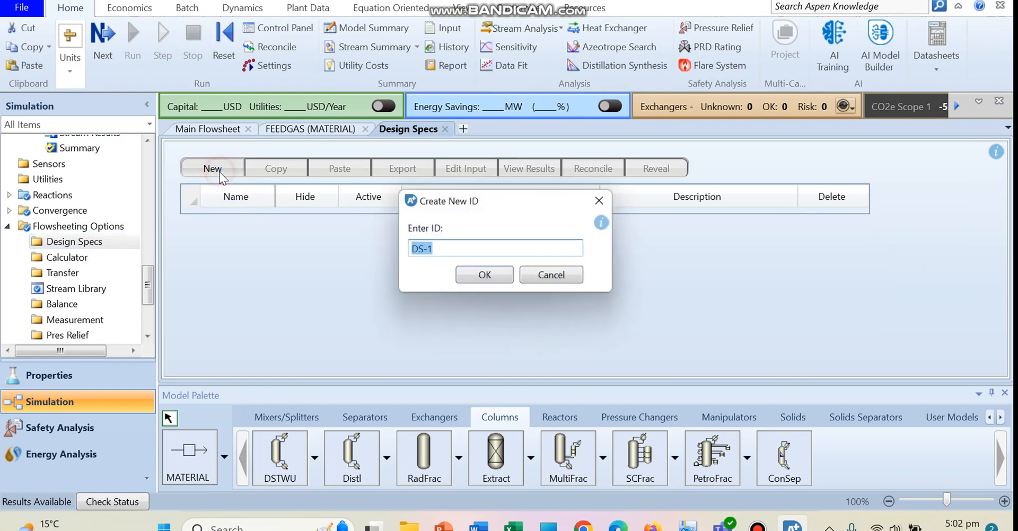
left_click(474, 276)
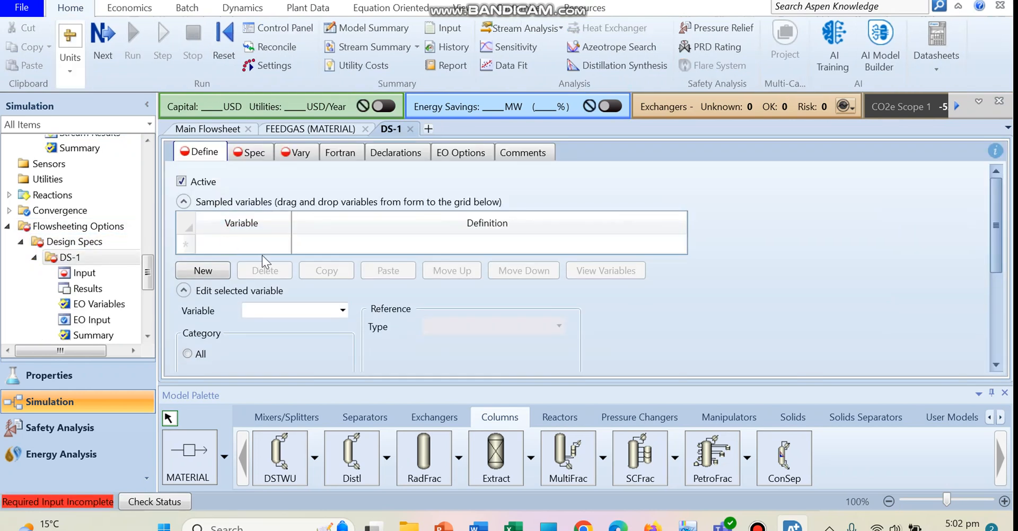
- Add a sampled variable named FCO2 to the DS-1 design specification
left_click(212, 269)
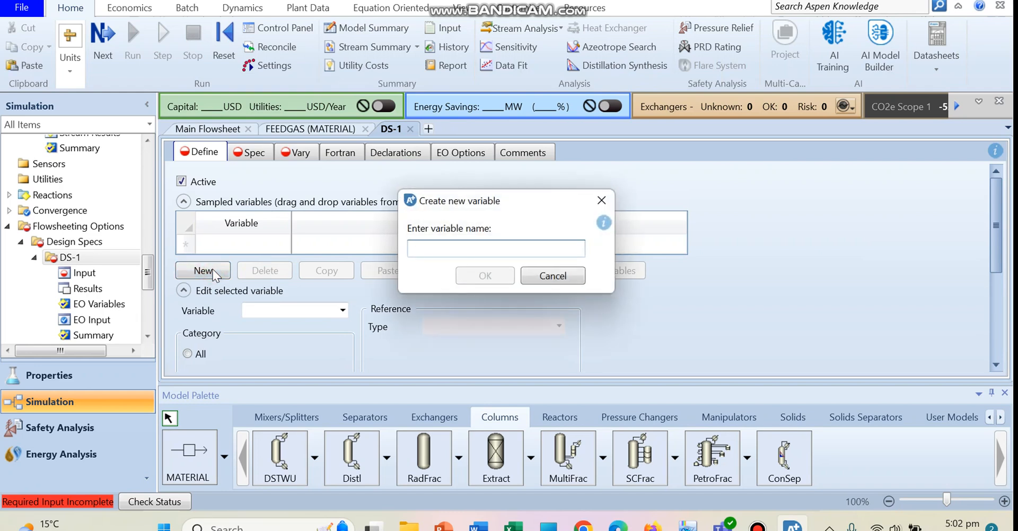
type("FCO2")
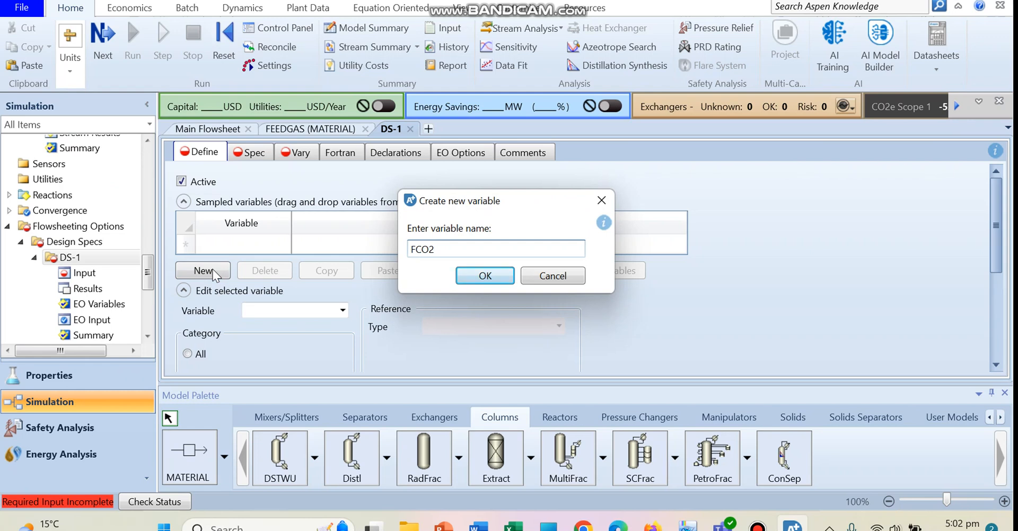
key("Return")
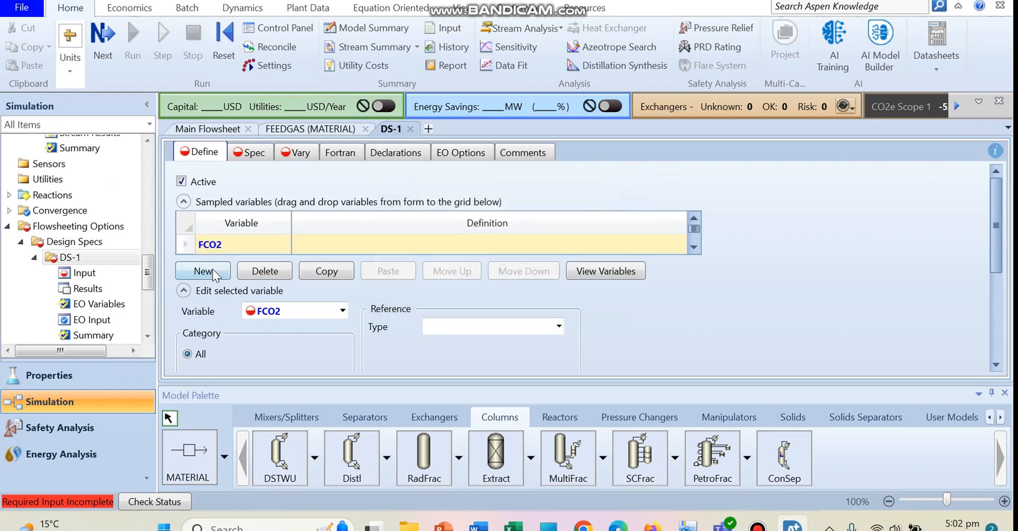
- Define FCO2 as a Streams variable of type Mass-Flow for component CO2 in stream FEEDGAS
left_click_drag(993, 242, 996, 283)
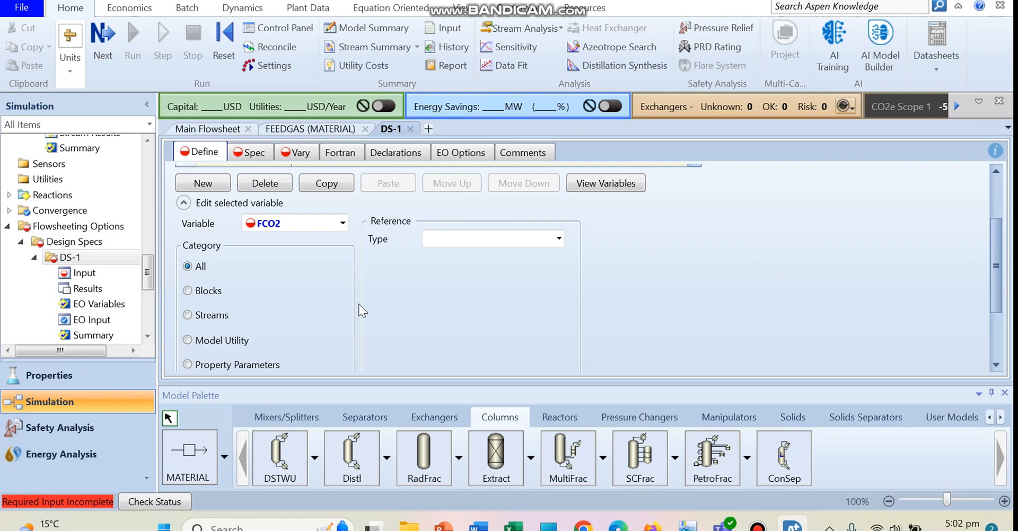
left_click(188, 315)
left_click(559, 238)
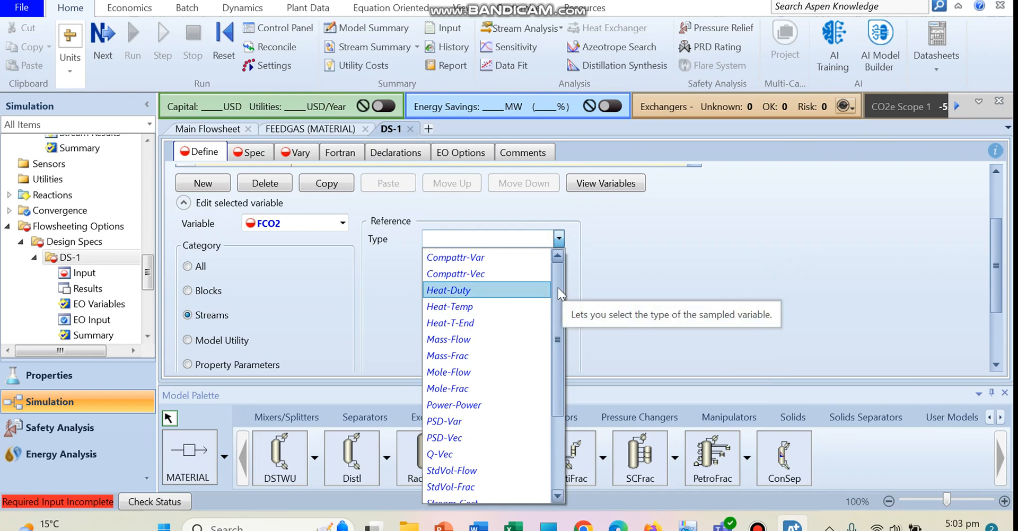
left_click(503, 337)
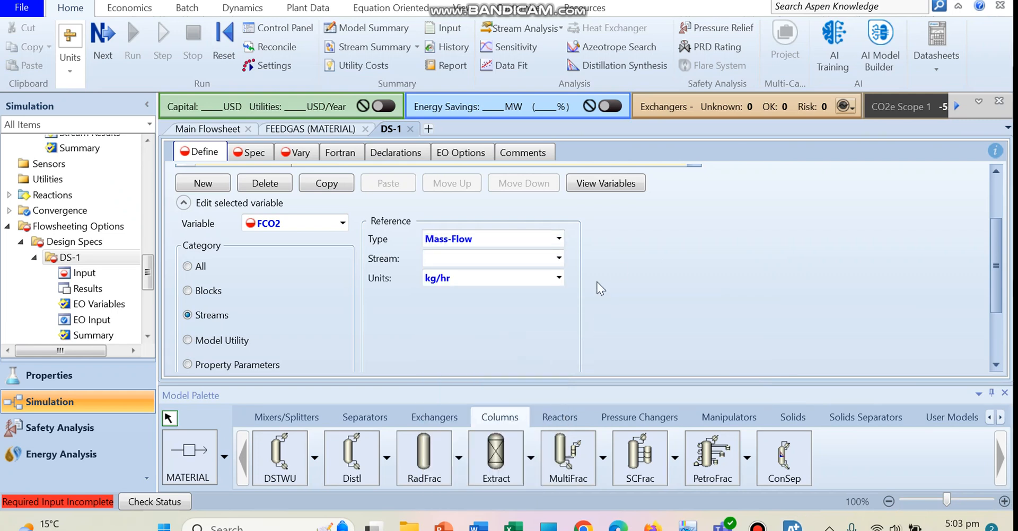
left_click(558, 258)
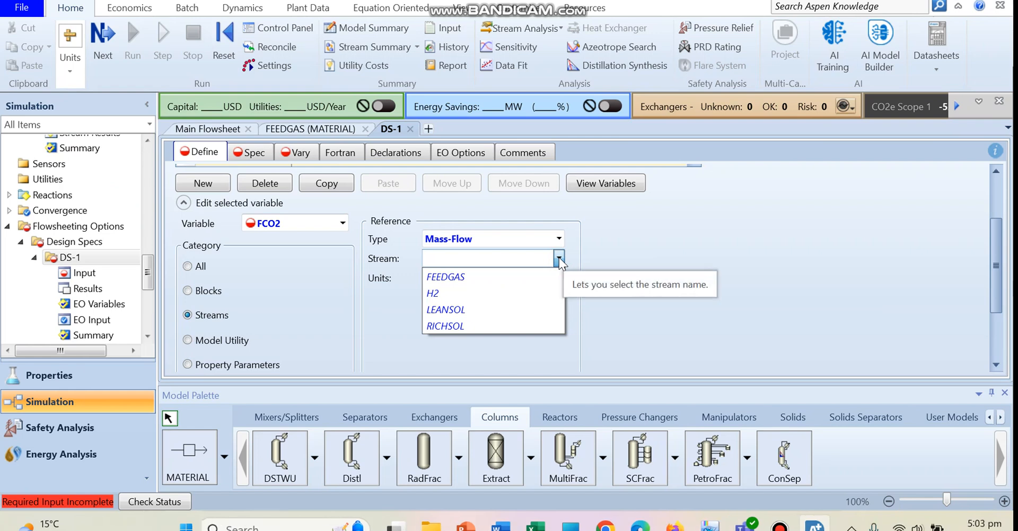
left_click(502, 278)
left_click(562, 297)
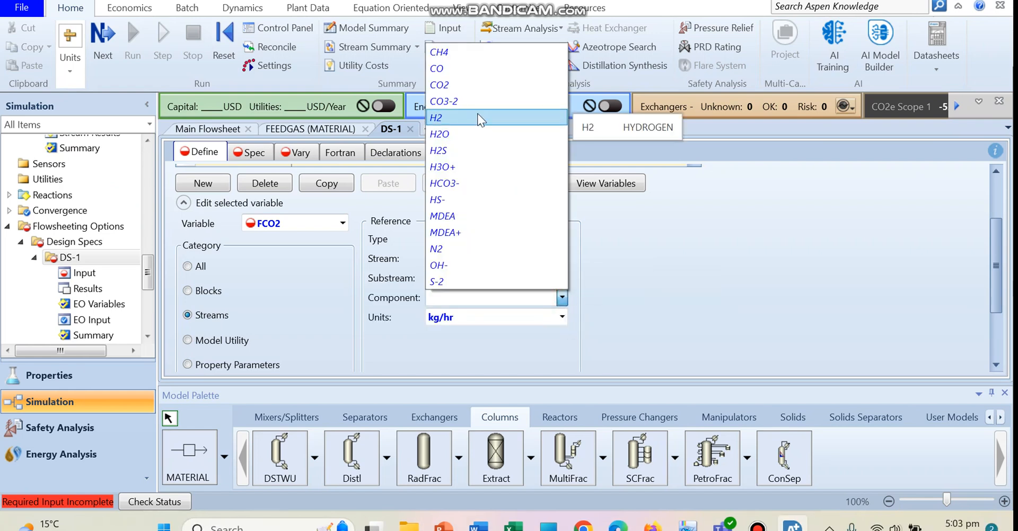
left_click(472, 85)
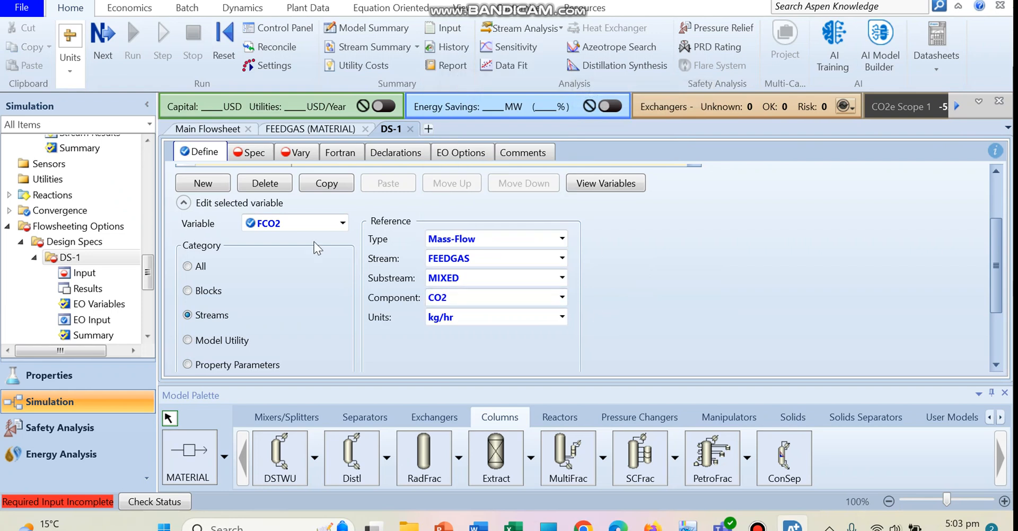
- Add a second sampled variable named HCO2 to the design specification
left_click_drag(991, 253, 991, 208)
left_click(203, 271)
left_click(440, 248)
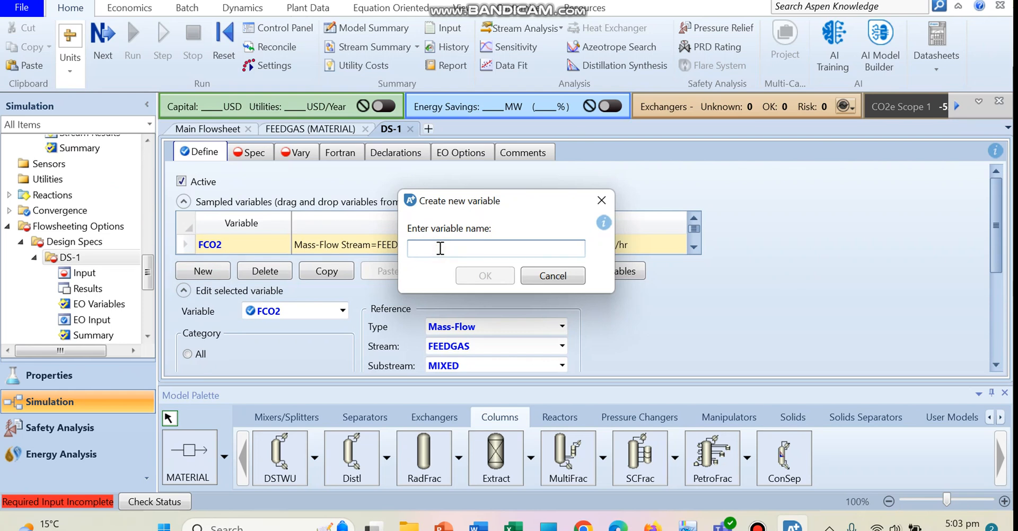
type("HC")
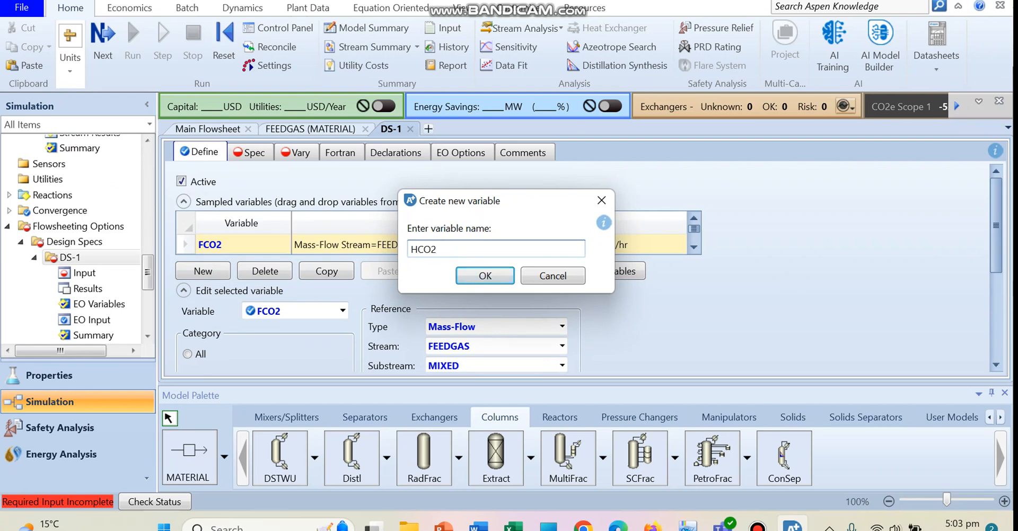
type("O2")
key("Return")
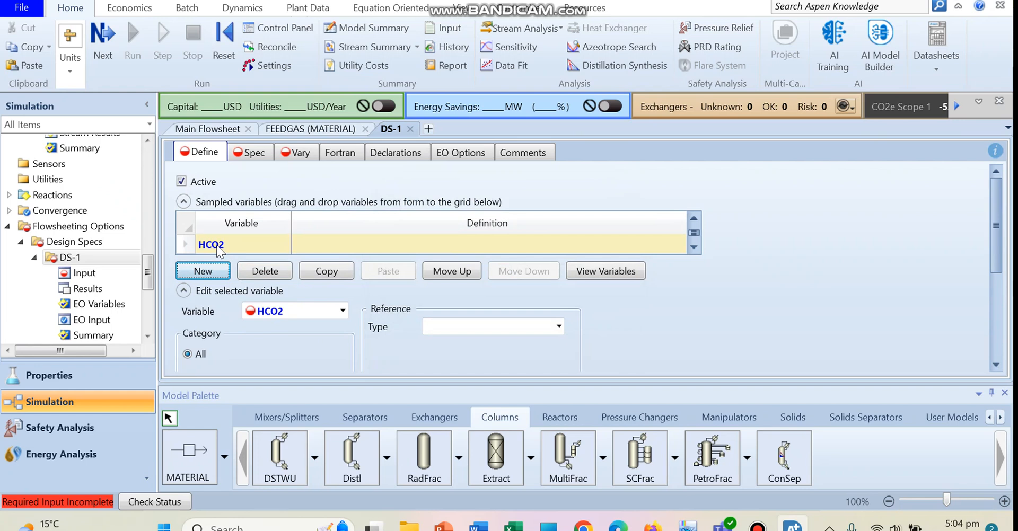
- Define HCO2 as a Streams variable of type Mass-Flow for component CO2 in stream H2
left_click_drag(996, 209, 994, 242)
left_click(212, 330)
left_click(560, 254)
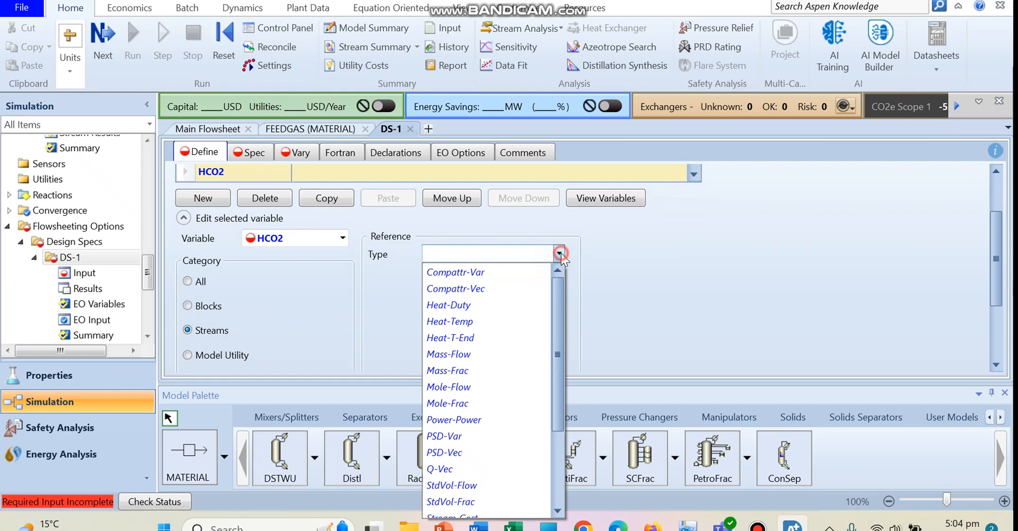
key("Return")
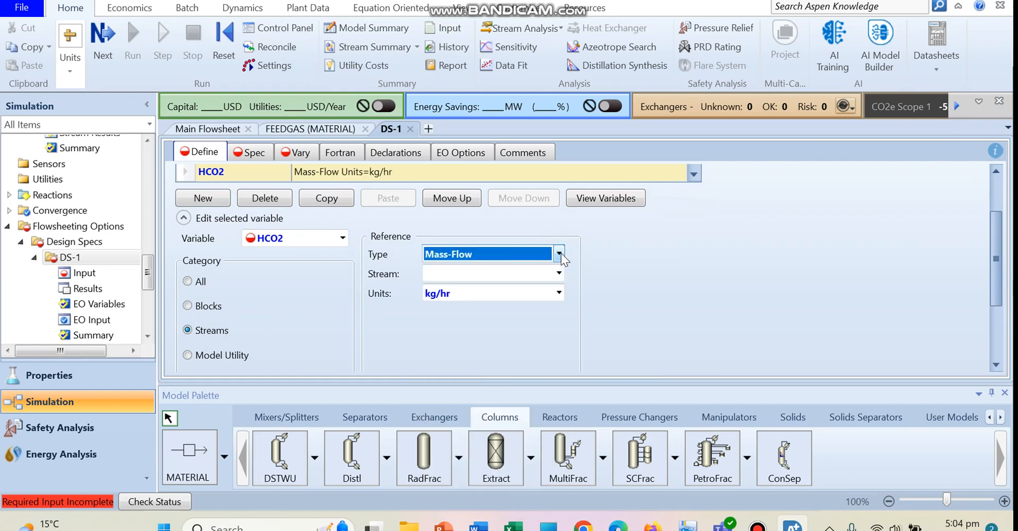
left_click(561, 271)
left_click(472, 309)
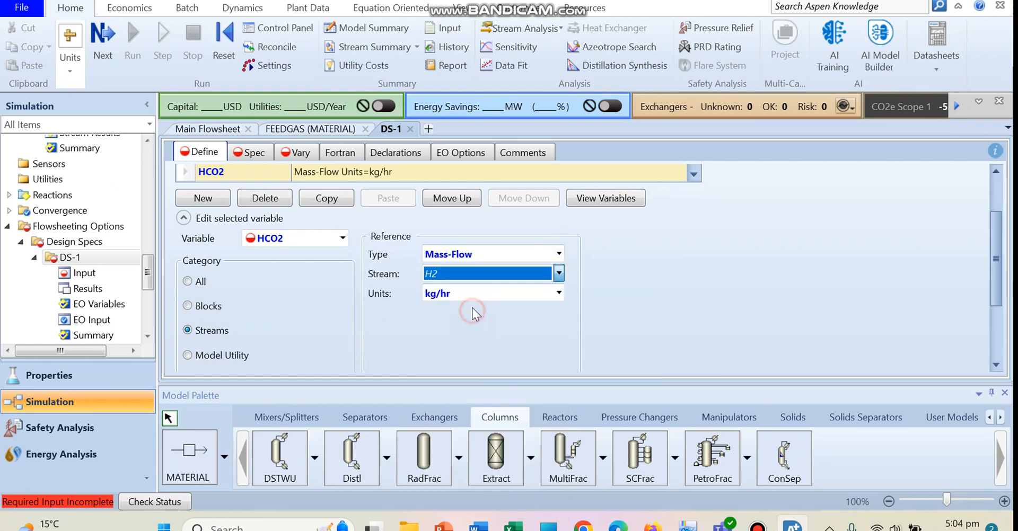
left_click(562, 313)
key("Down")
key("Down")
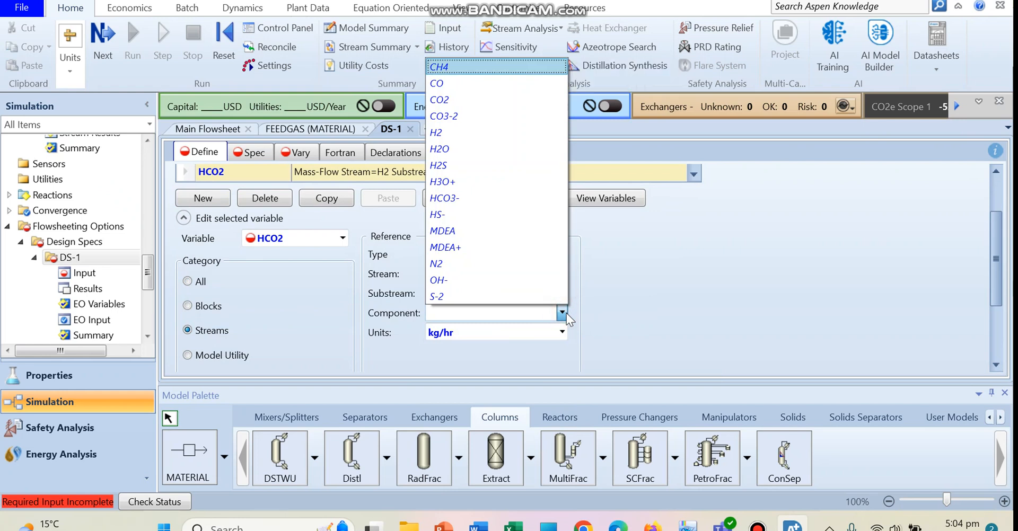
key("Return")
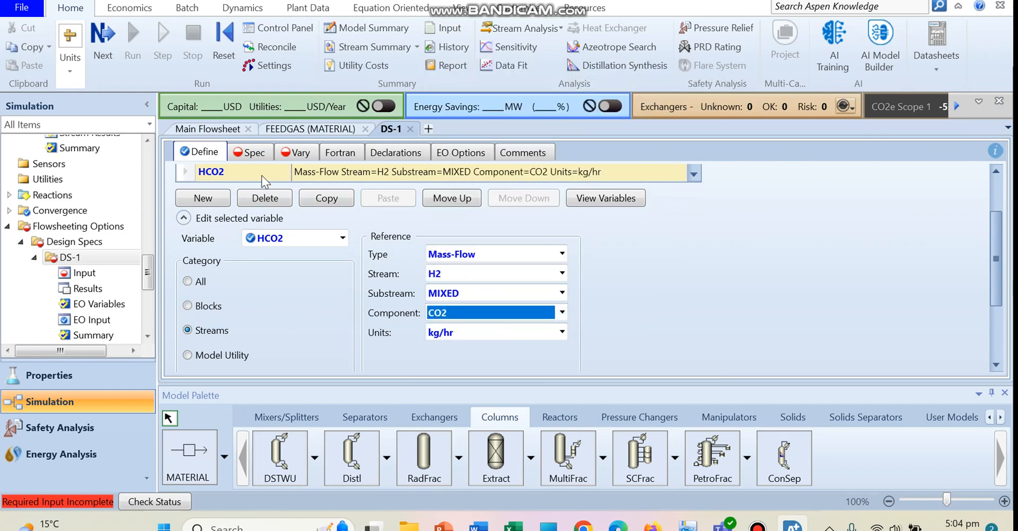
- Review the definitions of both sampled variables with the variable-editing section collapsed
scroll(987, 183, "up", 3)
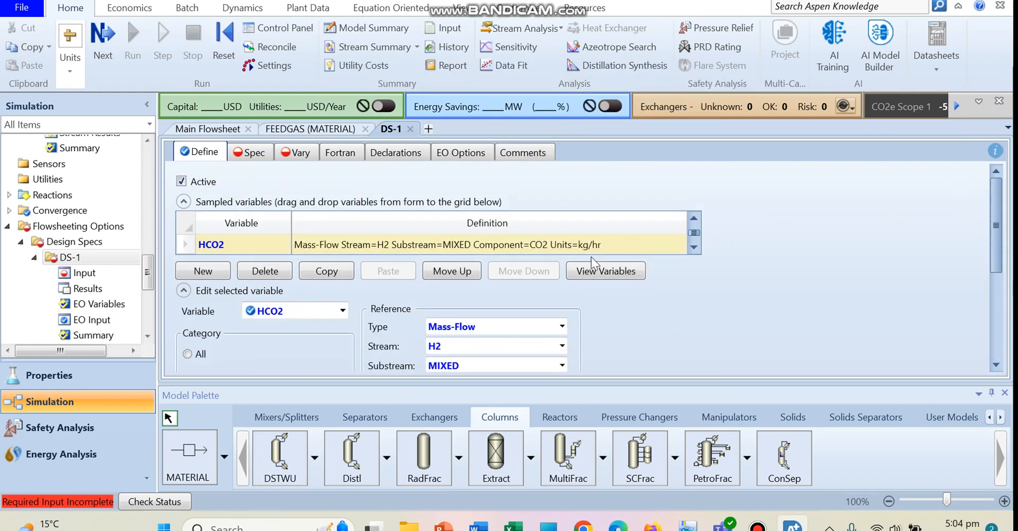
left_click(609, 271)
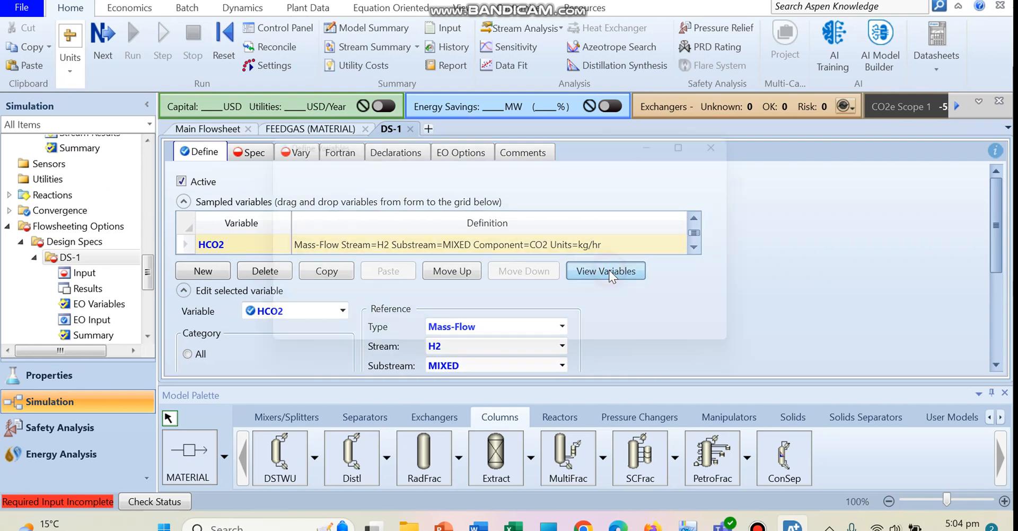
left_click(748, 139)
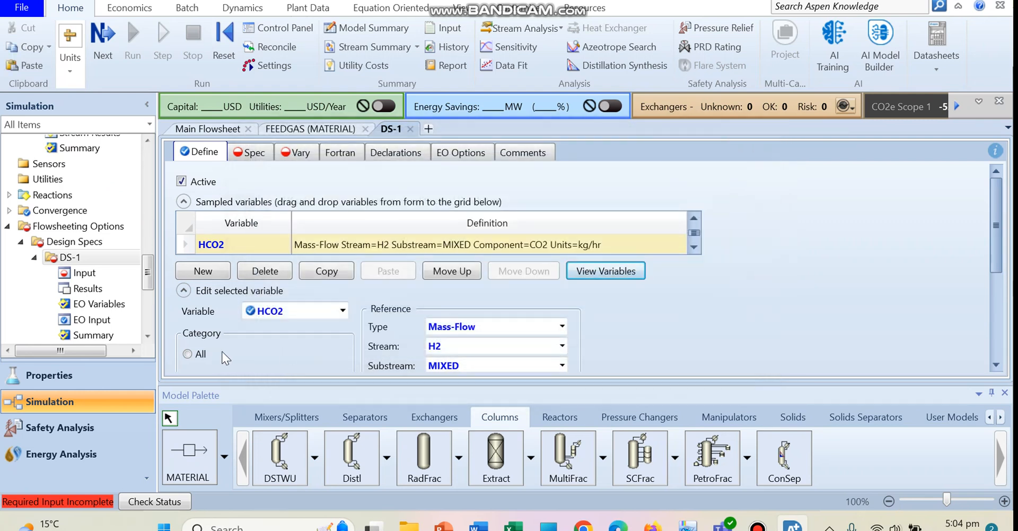
left_click(183, 290)
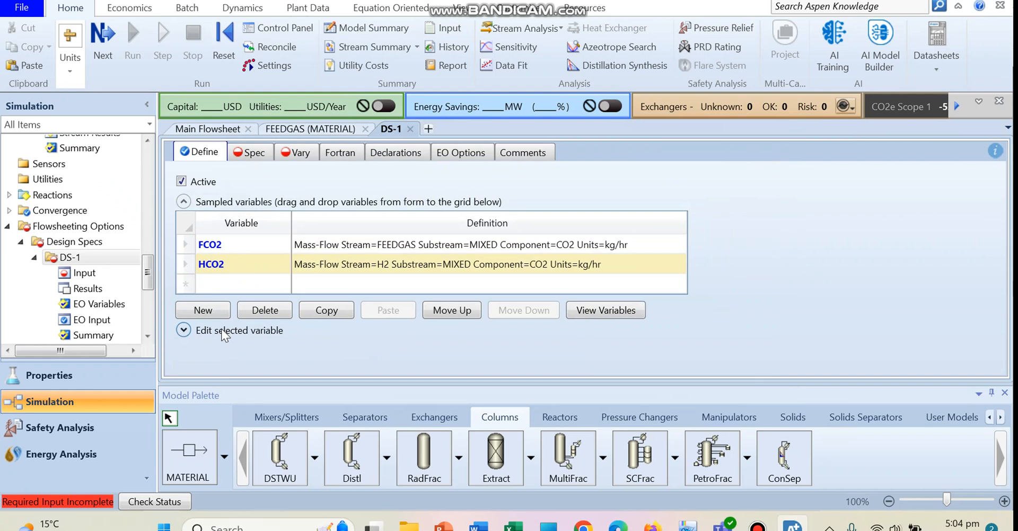
- Set the design specification expression to HCO2/FCO2 with a target of 0.05 and a tolerance of 0.0001
left_click(254, 153)
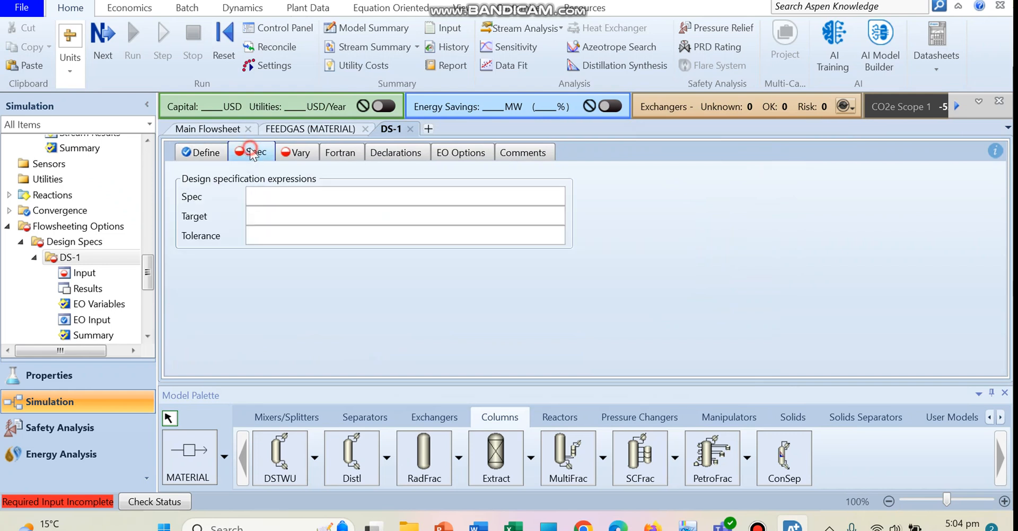
left_click(268, 200)
type("FCO2")
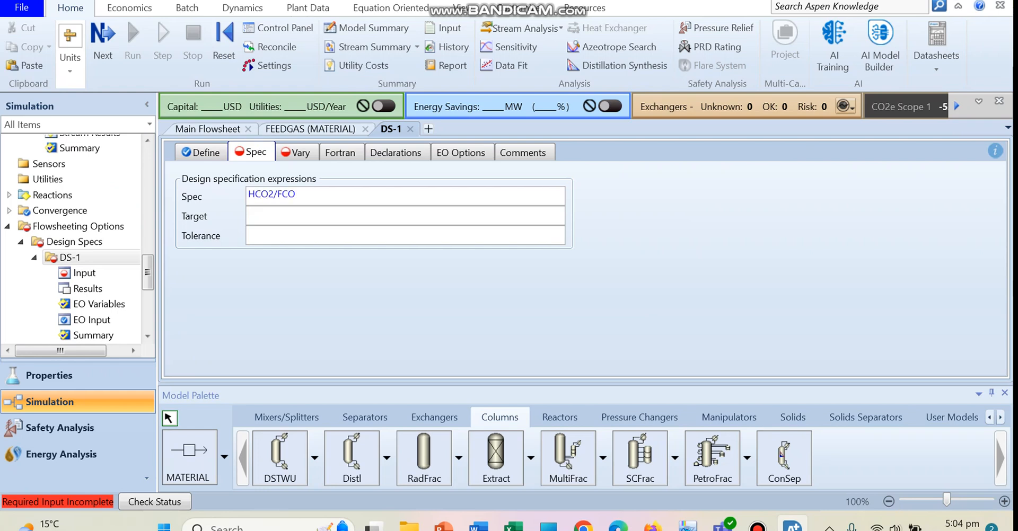
mouse_move(274, 194)
left_mouse_down()
mouse_move(245, 194)
mouse_move(285, 195)
left_mouse_up()
left_click(261, 196)
left_click(278, 216)
left_click_drag(301, 194, 281, 197)
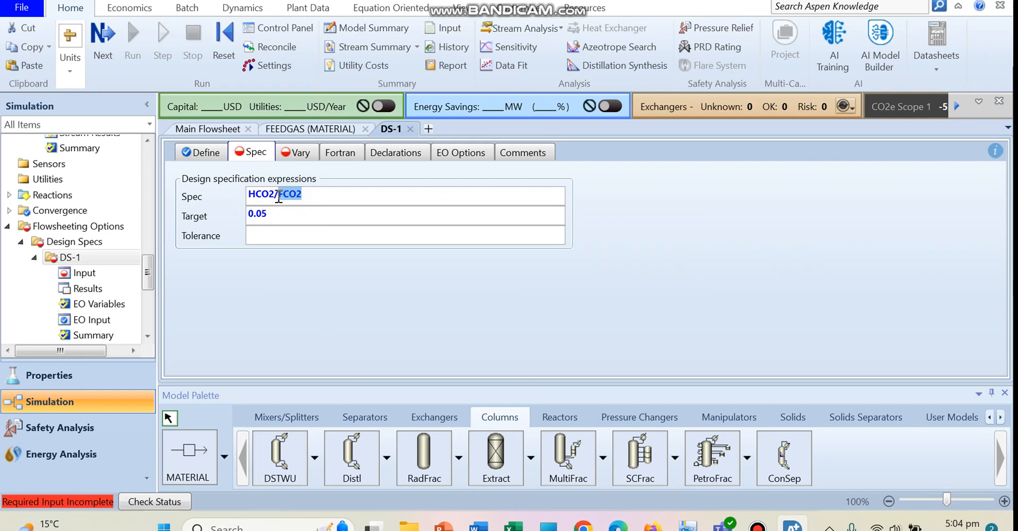
left_click_drag(274, 195, 247, 196)
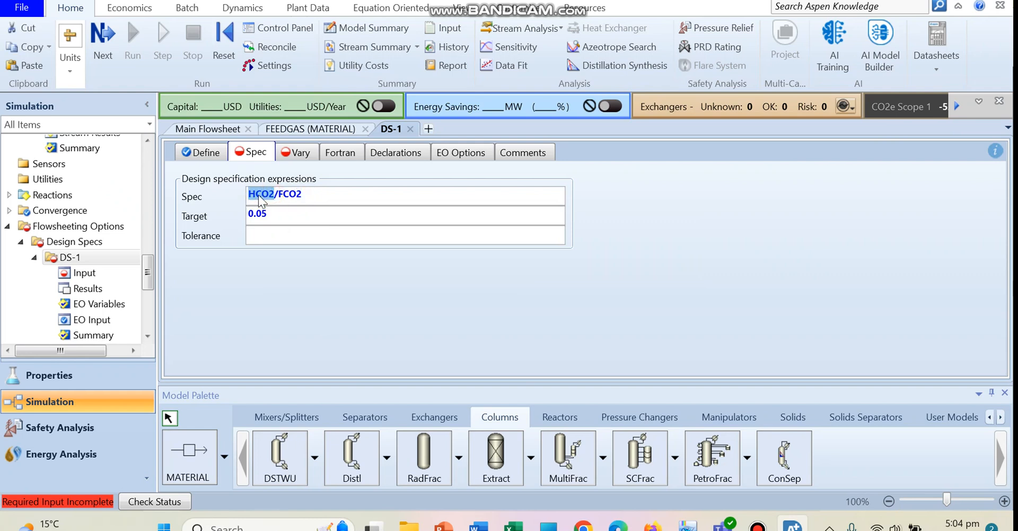
left_click(267, 196)
left_click_drag(274, 195, 251, 195)
left_click(269, 197)
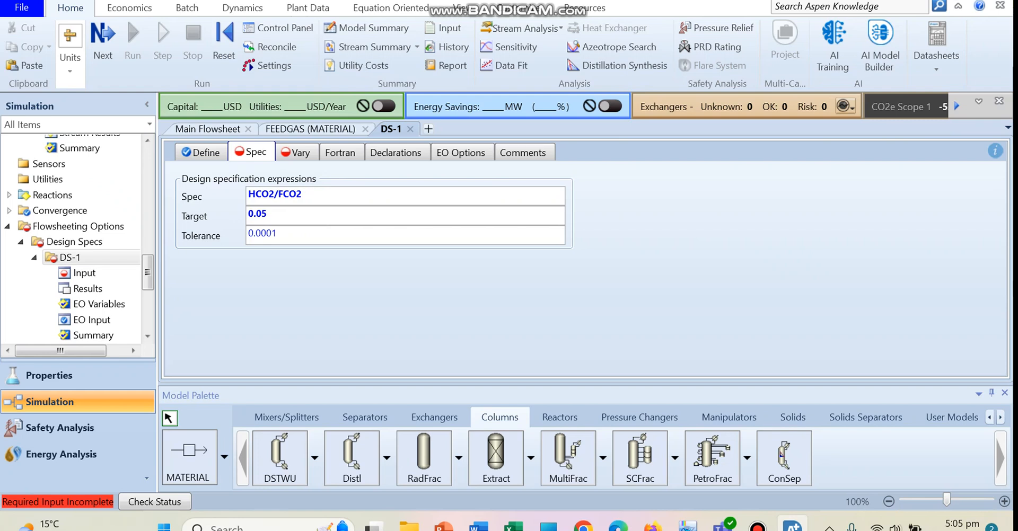
- Set the manipulated variable's type to Stream-Var and its stream to LEANSOL
left_click(298, 154)
left_click(344, 190)
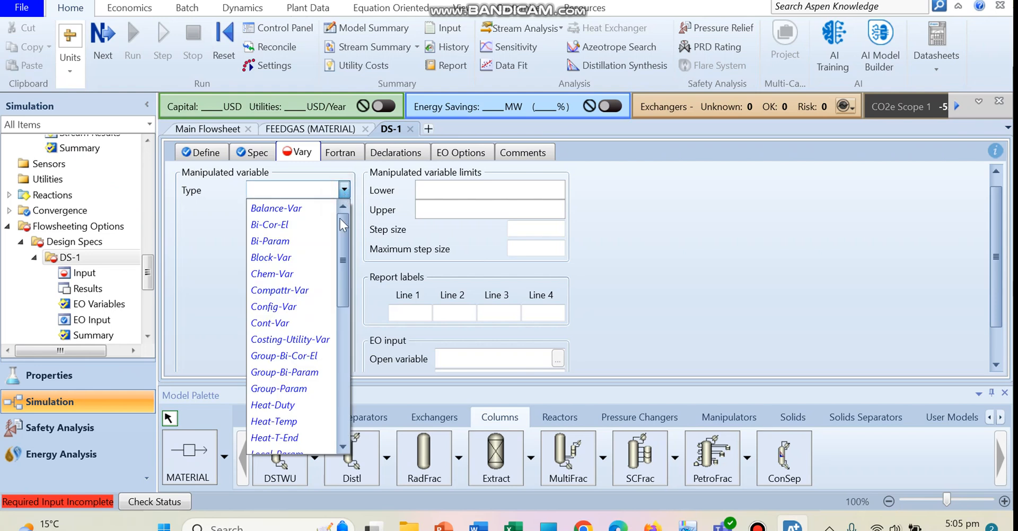
left_click_drag(341, 256, 343, 368)
key("Down")
key("Down")
key("Down")
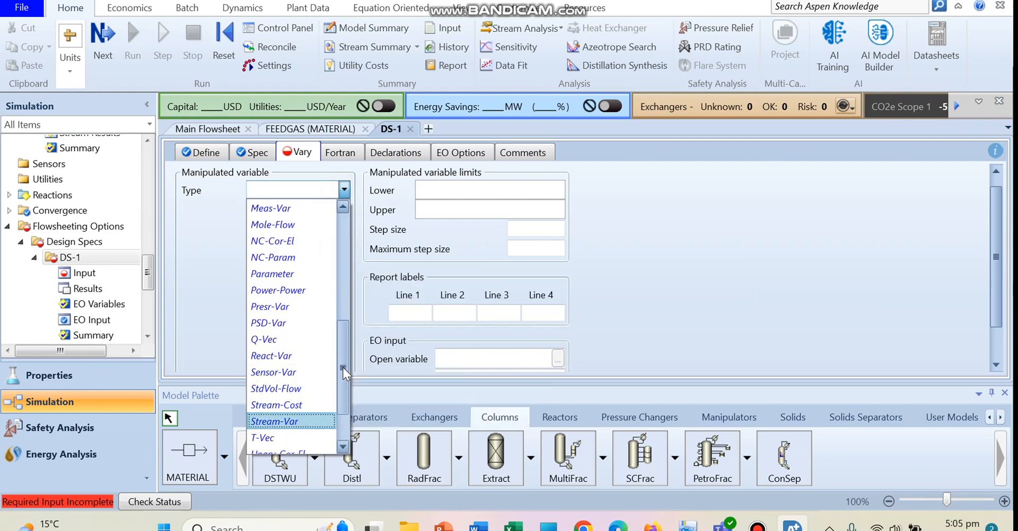
key("Return")
left_click(344, 209)
left_click(270, 261)
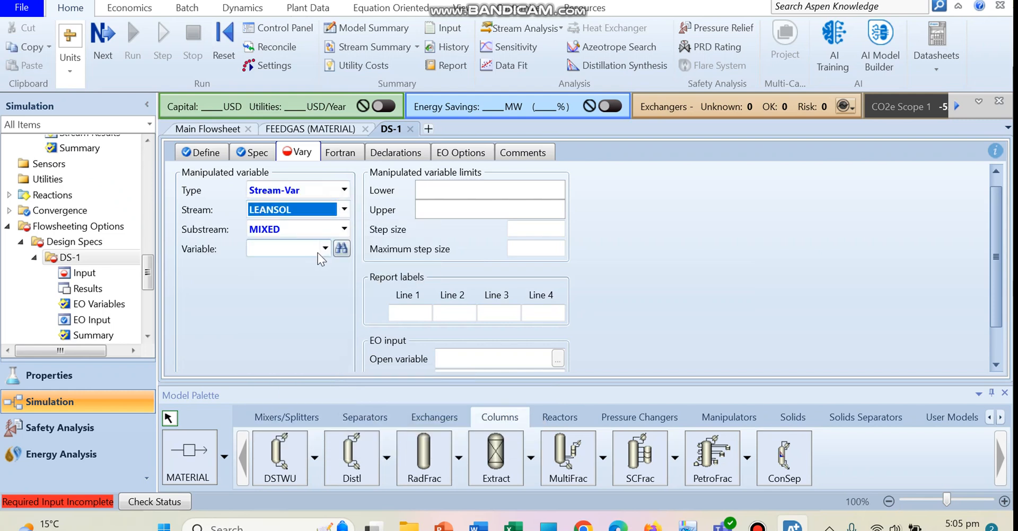
- Choose MASS-FLOW as the manipulated LEANSOL variable, with units of tonne/hr
left_click(324, 248)
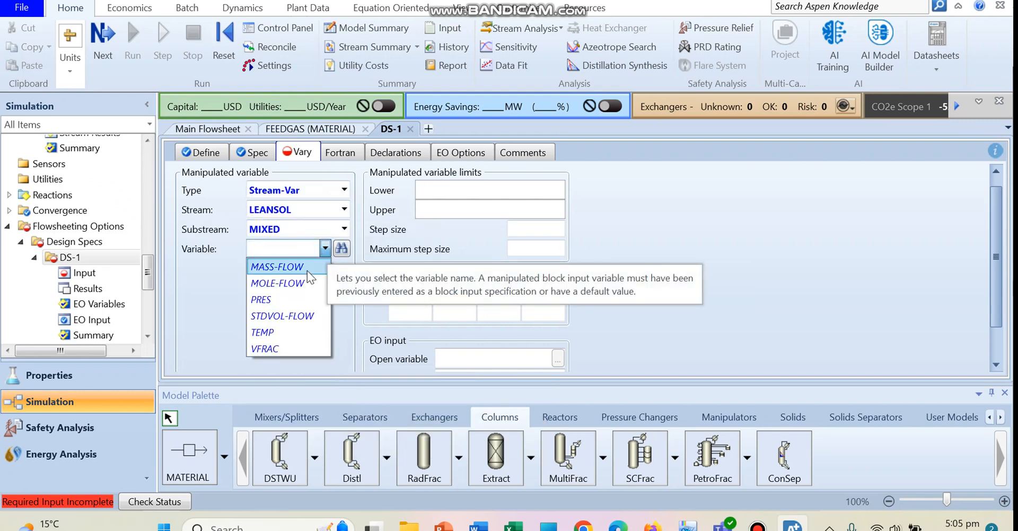
left_click(305, 269)
left_click(345, 268)
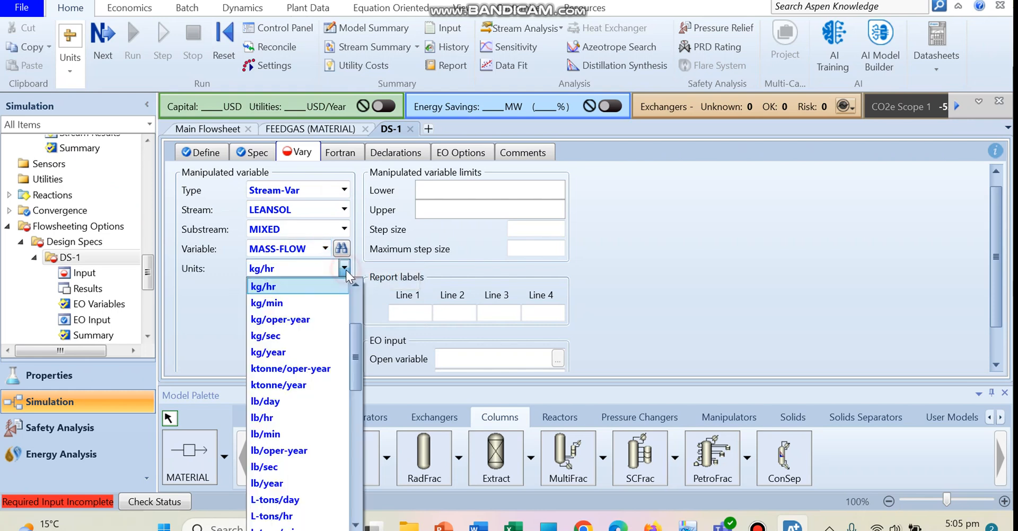
key("t")
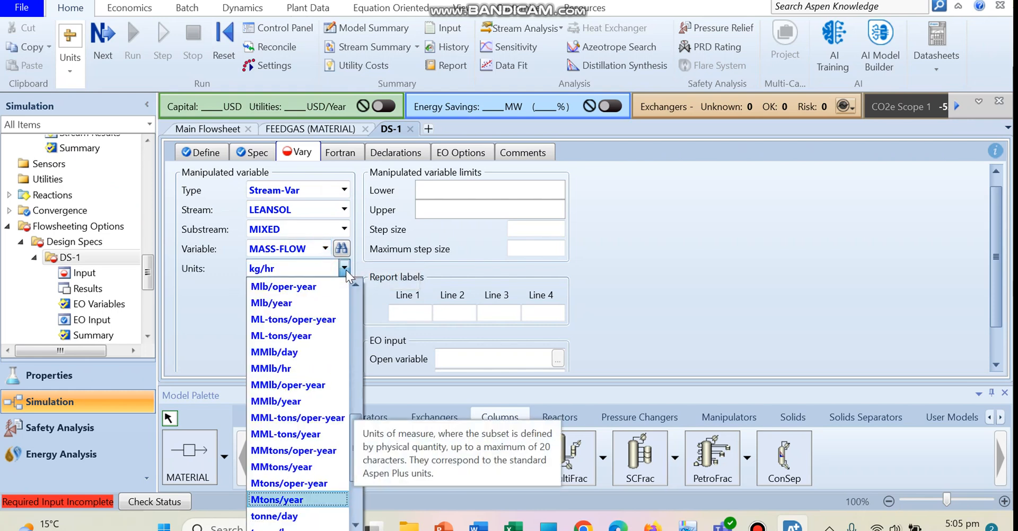
key("Down")
key("Return")
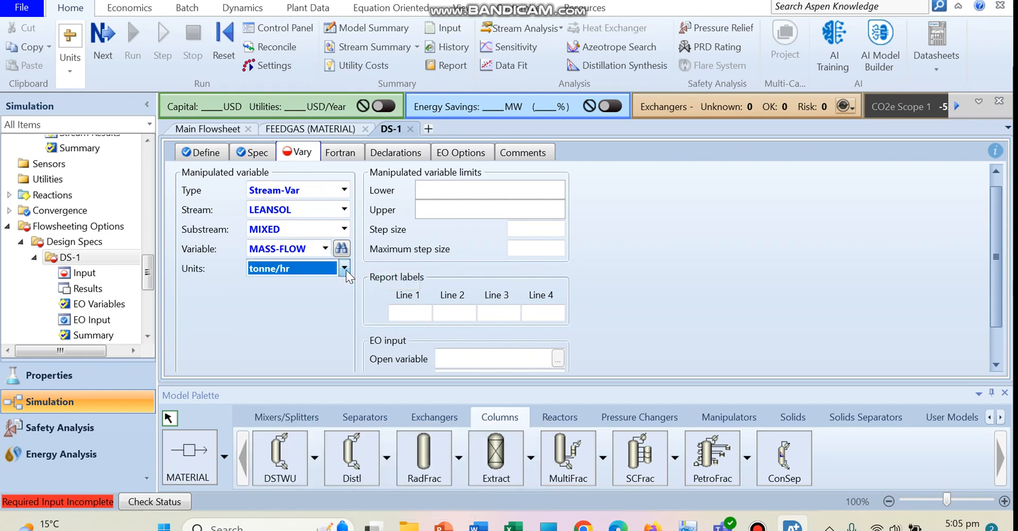
- Limit the manipulated variable to a lower bound of 300 and an upper bound of 1000 tonne/hr
left_click(490, 188)
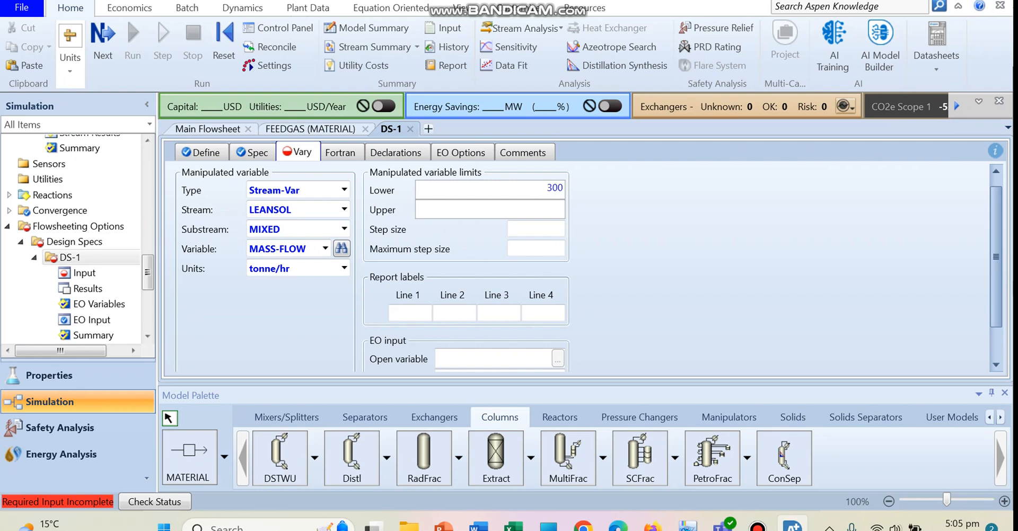
left_click(492, 211)
type("1000")
key("Return")
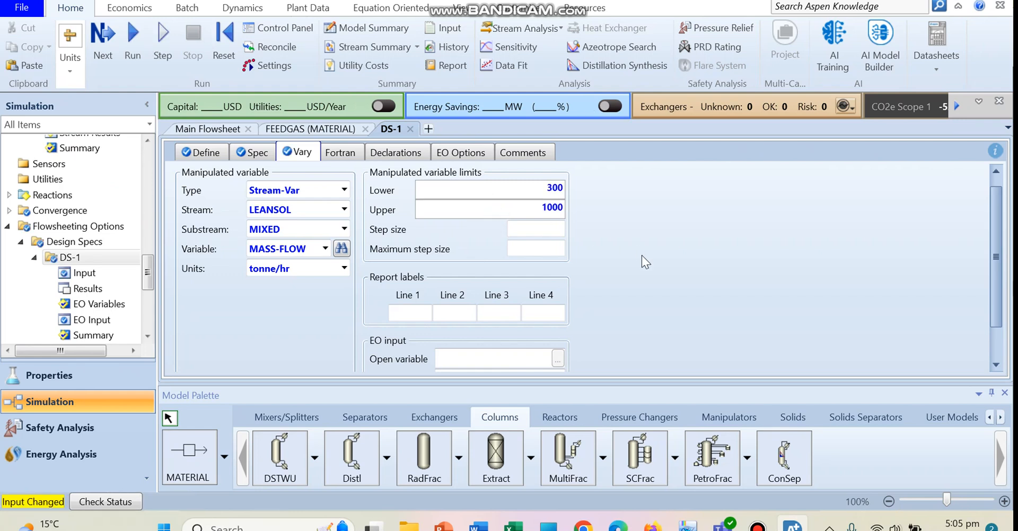
- Run the simulation with design specification DS-1 and check the final value of the manipulated variable in its results
left_click(127, 45)
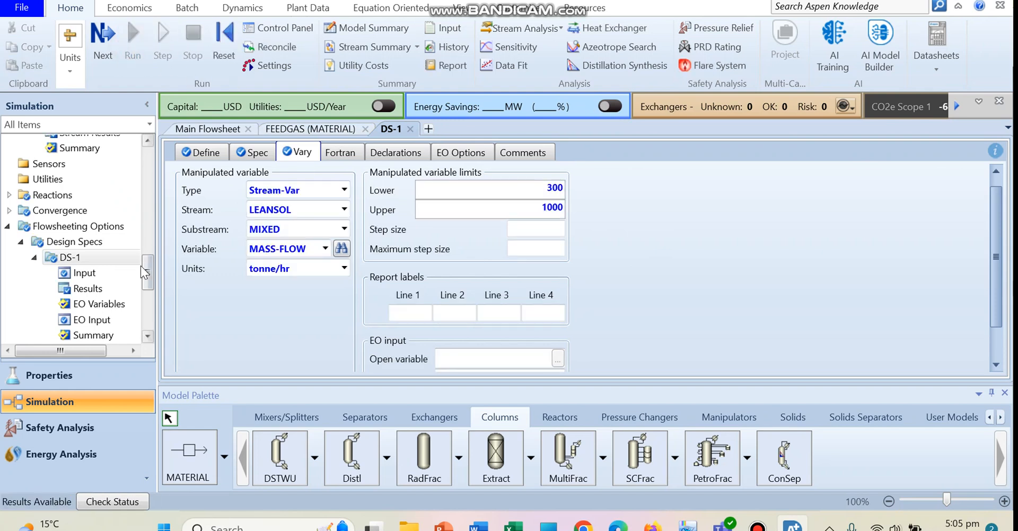
left_click(97, 288)
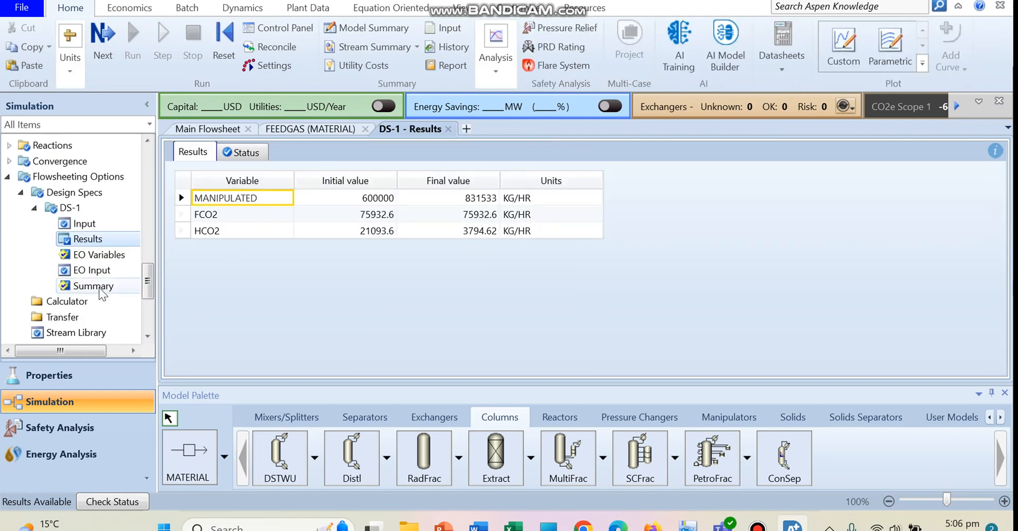
left_click(468, 200)
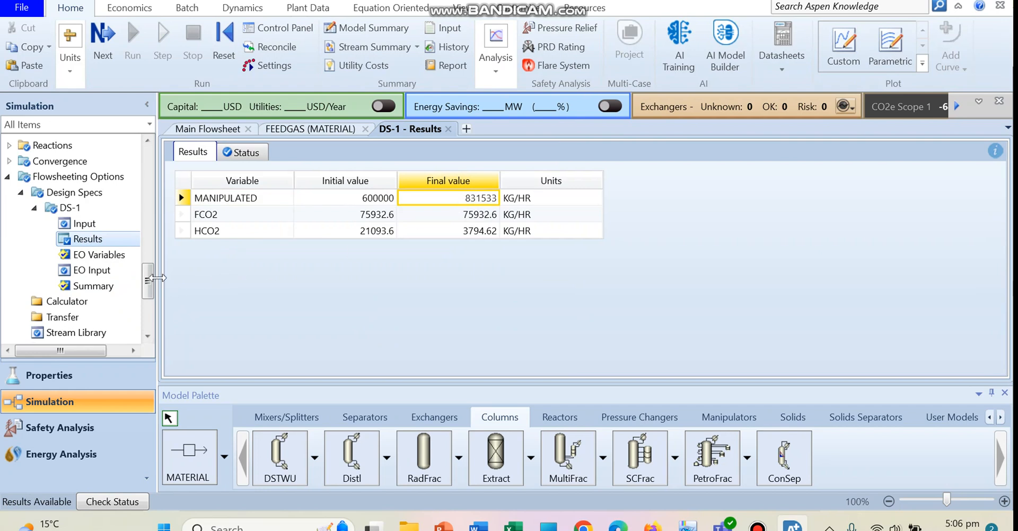
- Review the LEANSOL stream's input specifications and open its results
left_click_drag(148, 284, 148, 270)
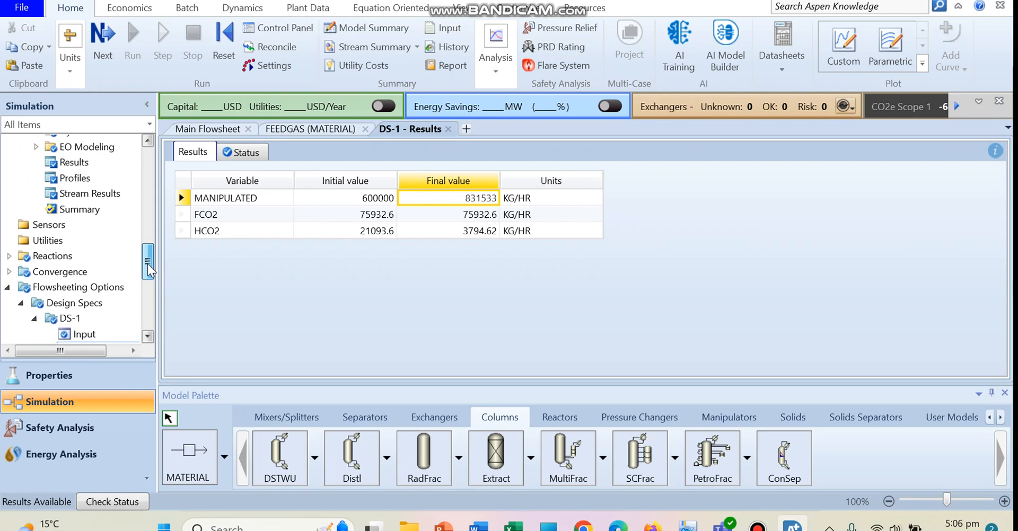
left_click_drag(148, 269, 148, 249)
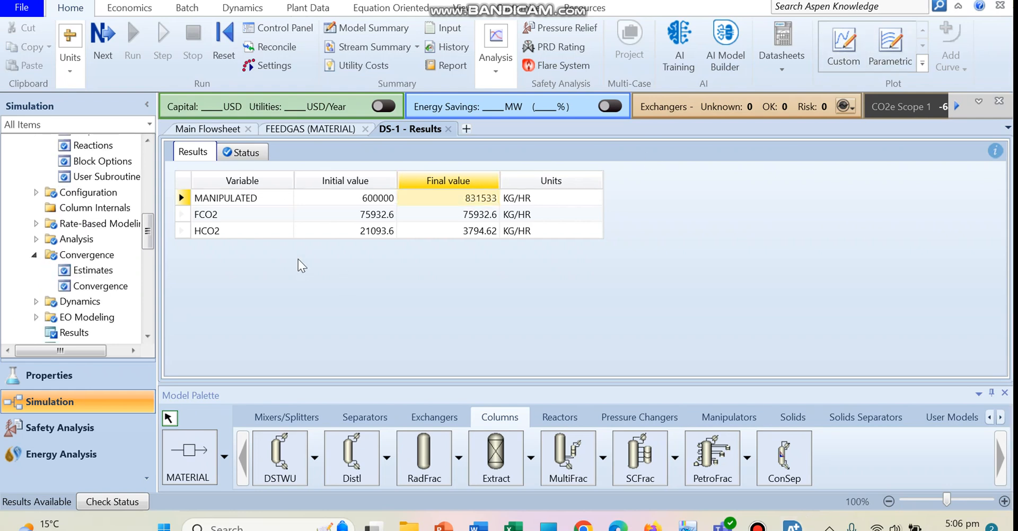
left_click_drag(149, 224, 148, 173)
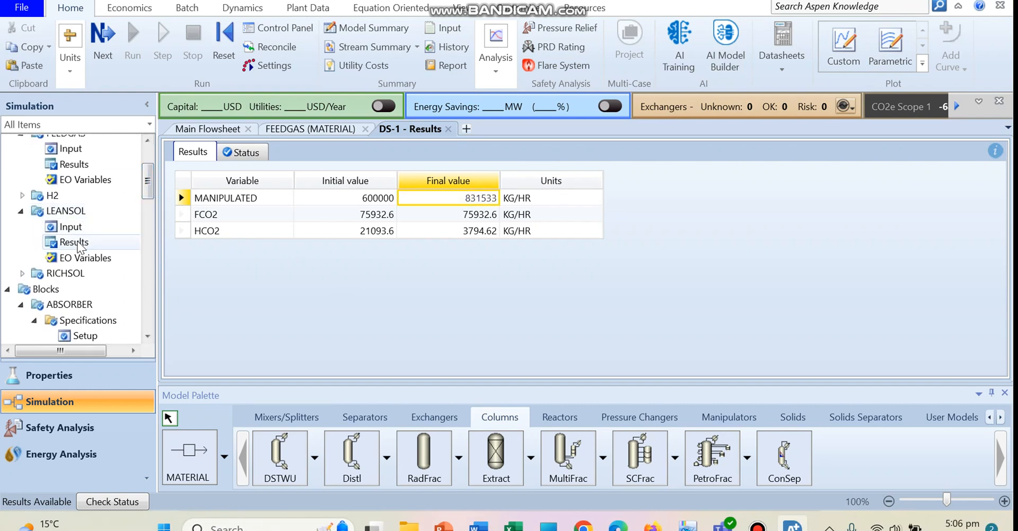
left_click(75, 227)
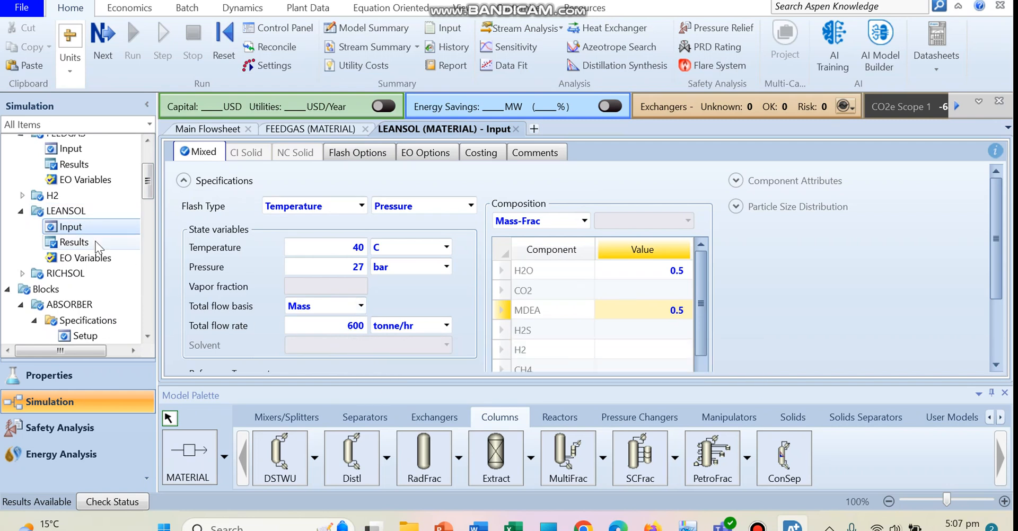
left_click(74, 242)
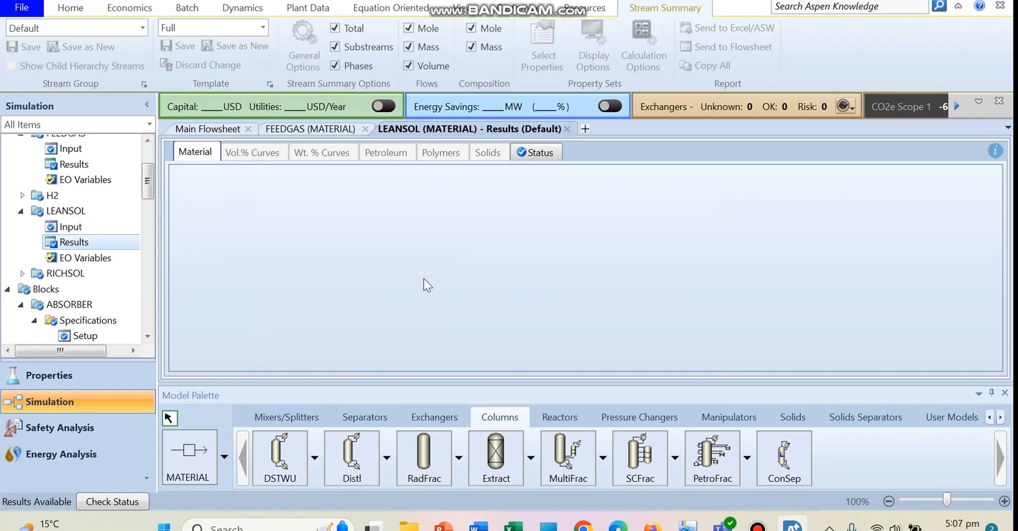
- Display the LEANSOL mass flows in tonne/hr in the stream results
left_click_drag(994, 204, 989, 326)
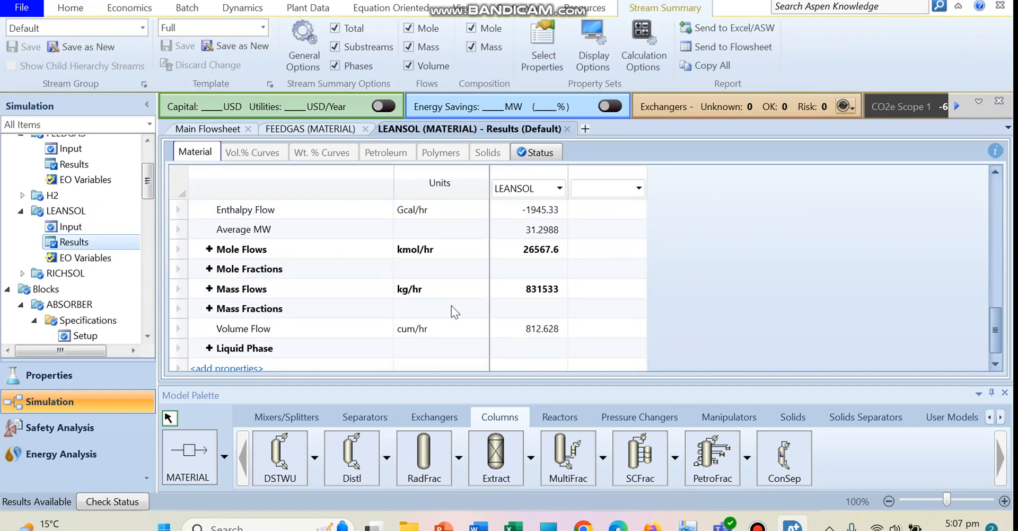
left_click(435, 288)
left_click(476, 289)
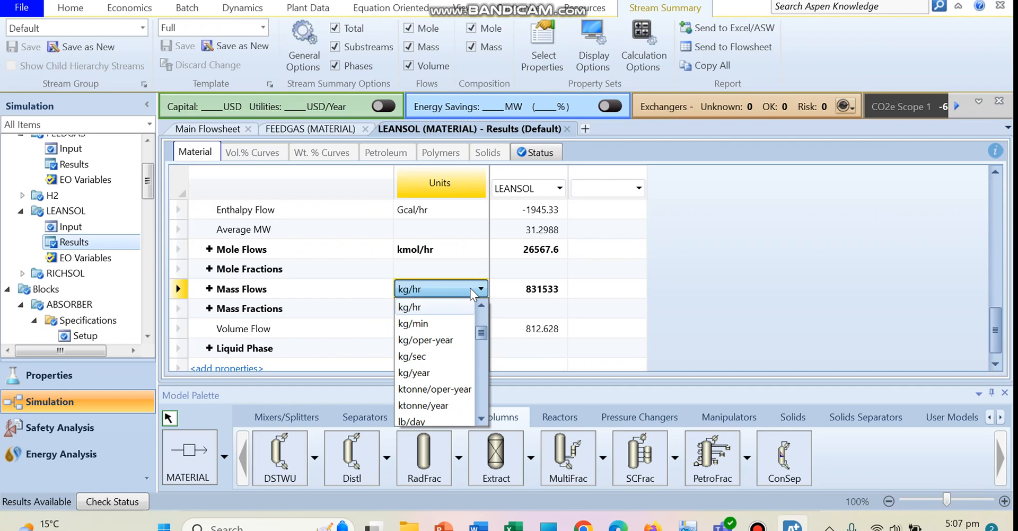
key("t")
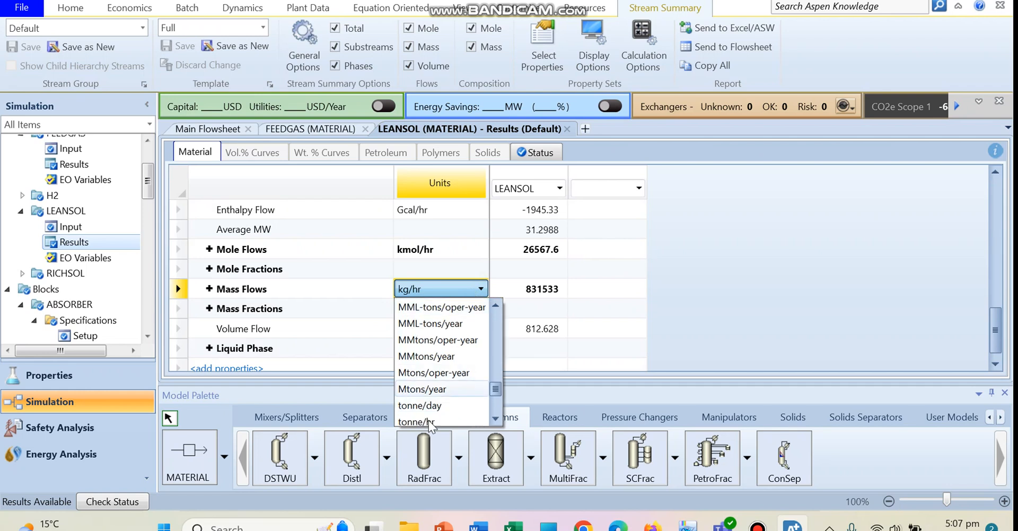
scroll(432, 402, "down", 3)
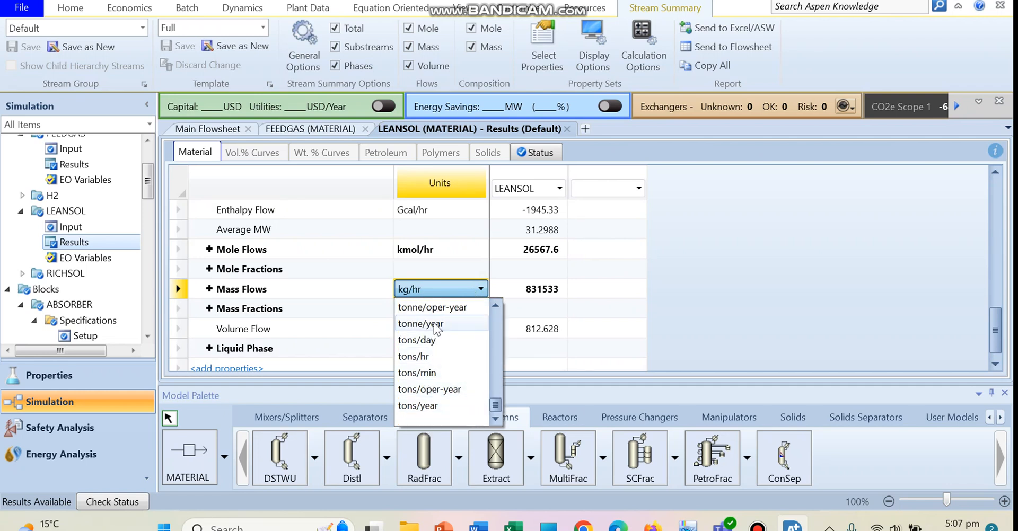
left_click(496, 305)
left_click(452, 309)
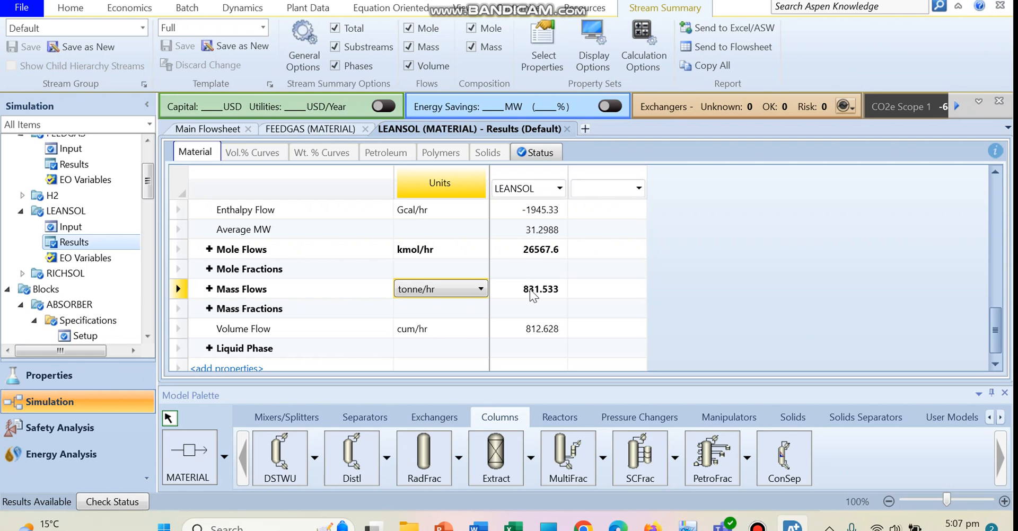
- Open the ABSORBER block's stream results and expand the component mass flows
left_click_drag(148, 191, 152, 260)
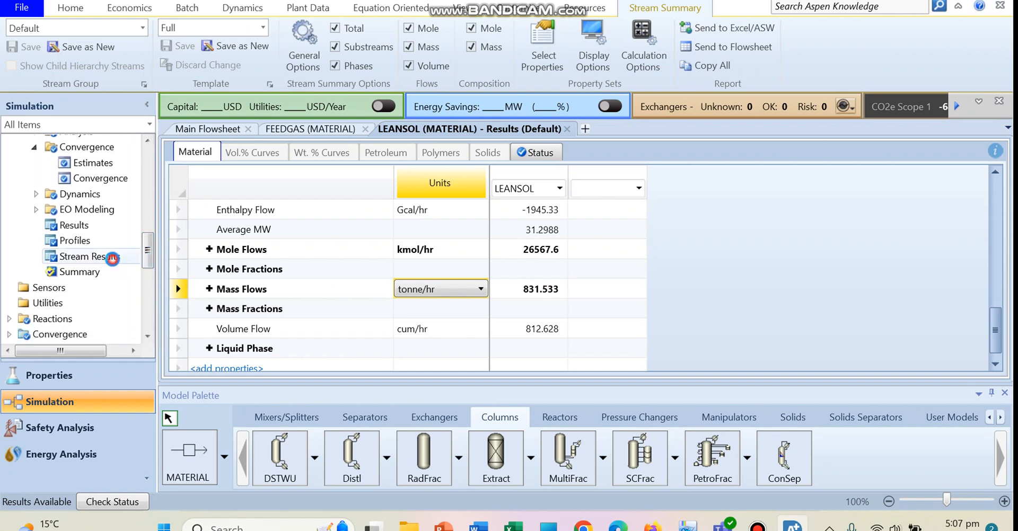
left_click(114, 259)
scroll(502, 305, "down", 5)
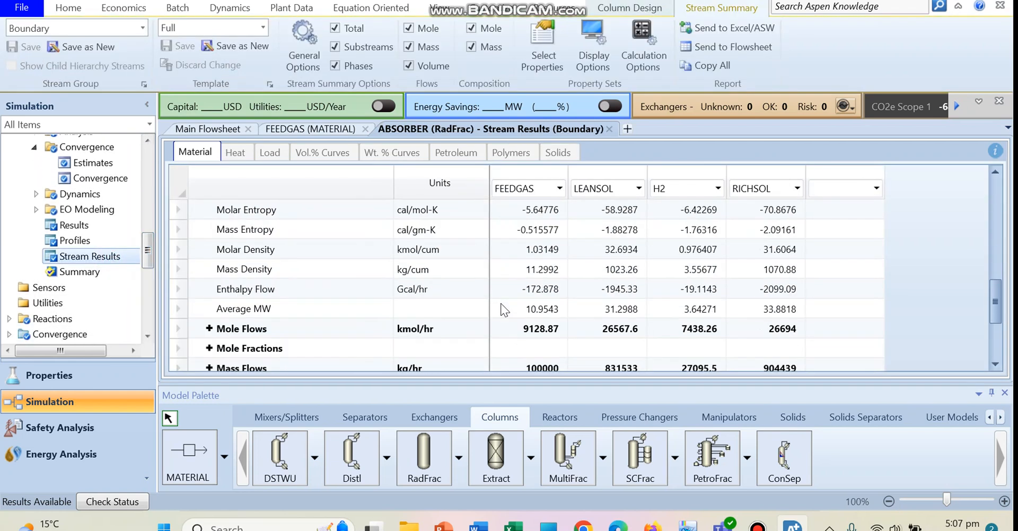
scroll(500, 309, "down", 2)
left_click(209, 268)
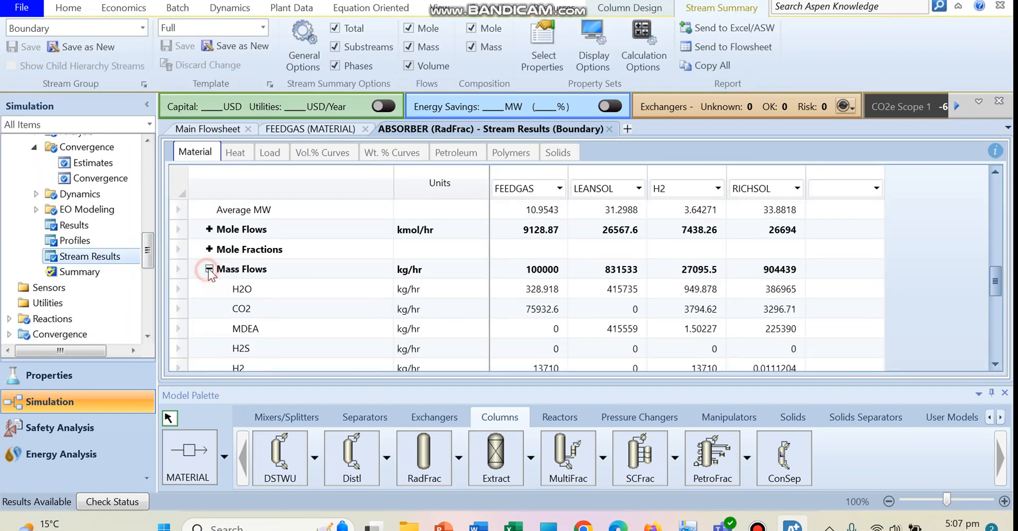
- Copy the CO2 mass flows of the H2 and FEEDGAS streams into cells I8 and I9 of the Excel sheet
left_click(548, 310)
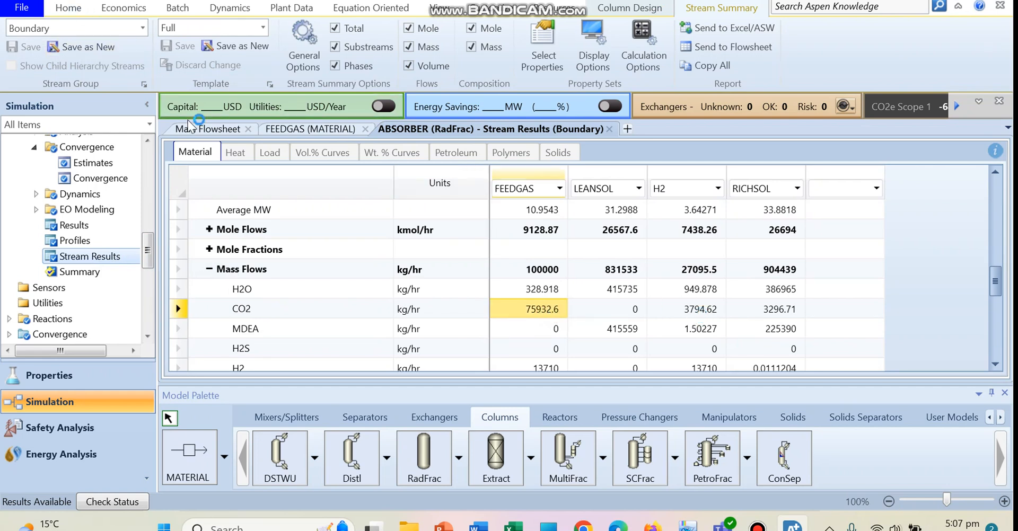
left_click(754, 311)
left_click(704, 313)
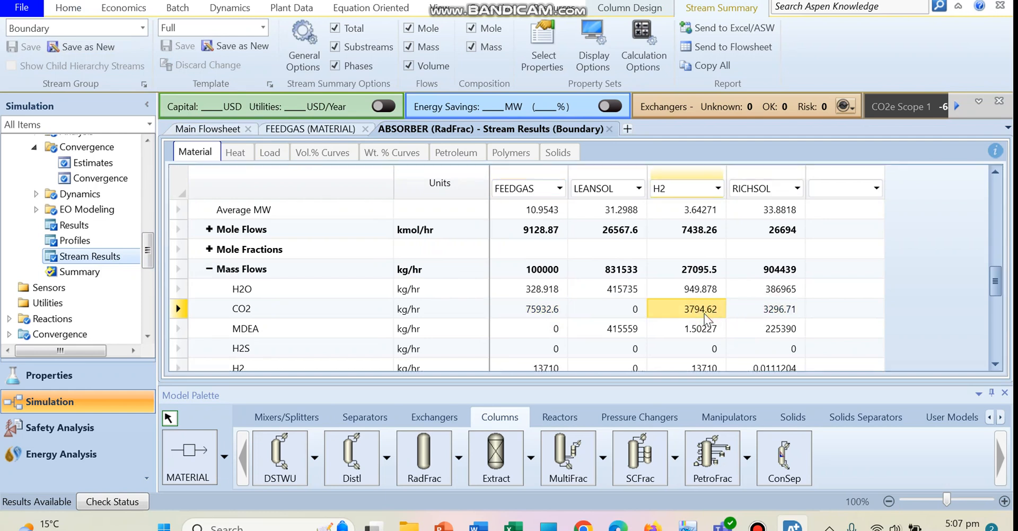
left_click(704, 314)
left_click(545, 313)
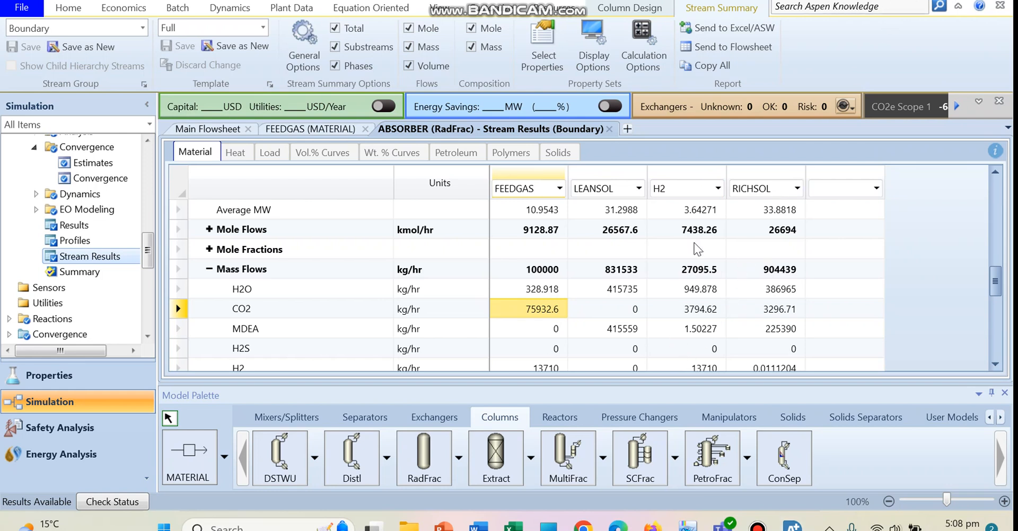
key("alt+Tab")
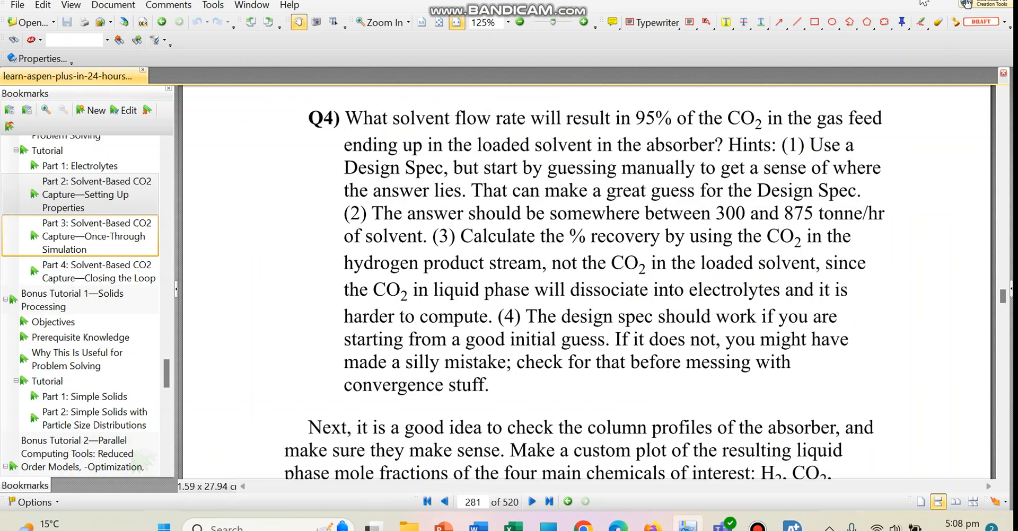
key("alt+Tab")
- Calculate the ratio of H2-stream CO2 to feed CO2 in cell I10 with the formula =I8/I9
left_click(454, 311)
type("=")
left_click(437, 277)
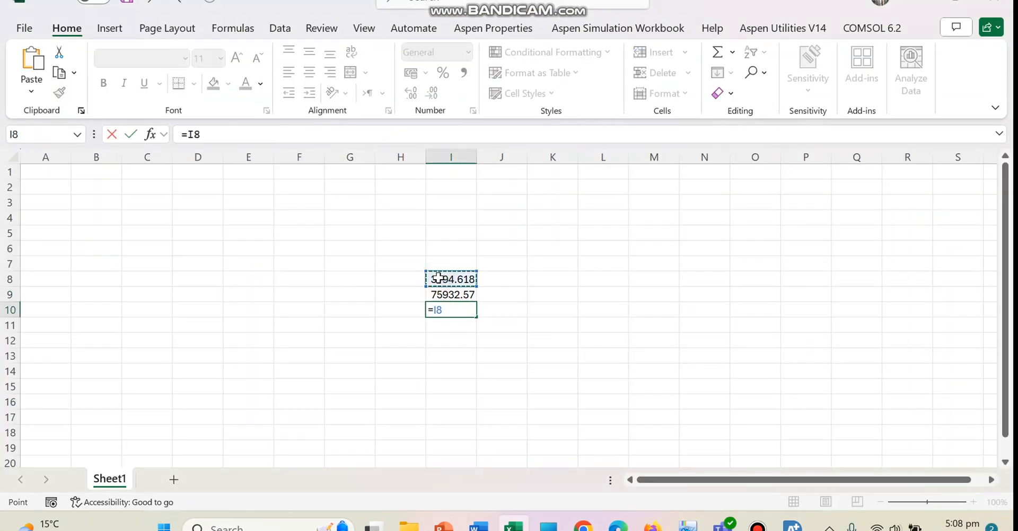
type("/")
left_click(439, 293)
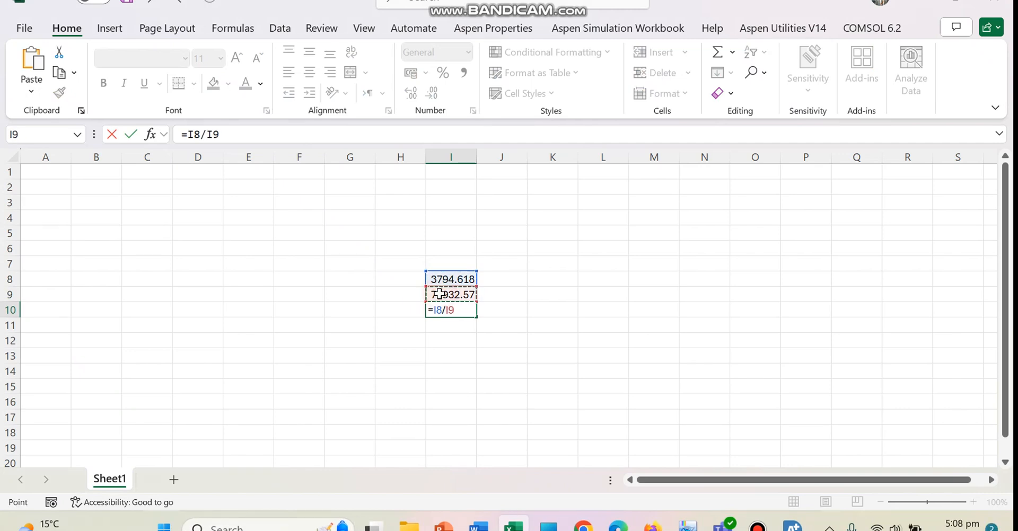
key("Return")
left_click(466, 311)
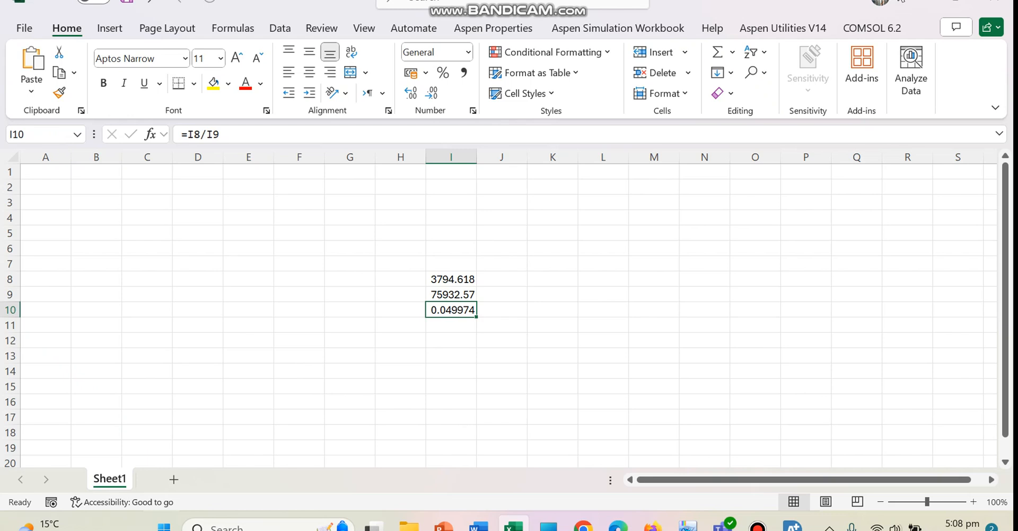
- Switch to Aspen Plus and generate ABSORBER convergence estimates for temperature, liquid and vapor mole flows, and component mole fractions from the available results
key("alt+Tab")
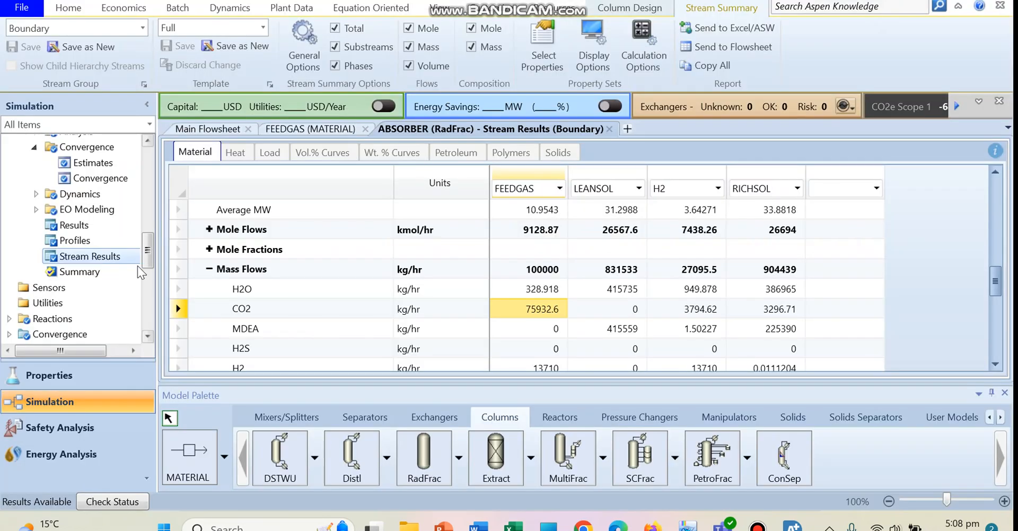
left_click_drag(144, 255, 147, 245)
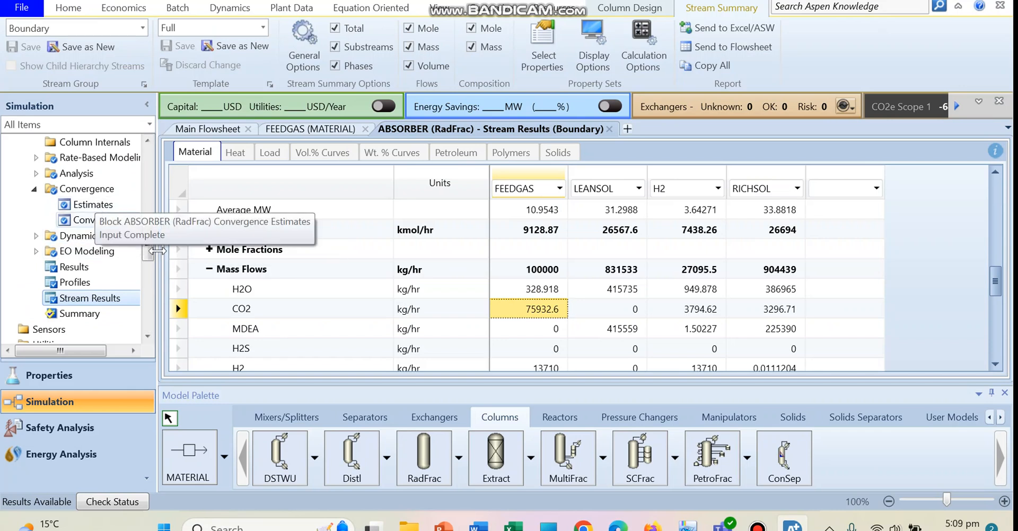
mouse_move(147, 249)
left_mouse_down()
mouse_move(146, 201)
mouse_move(147, 241)
left_mouse_up()
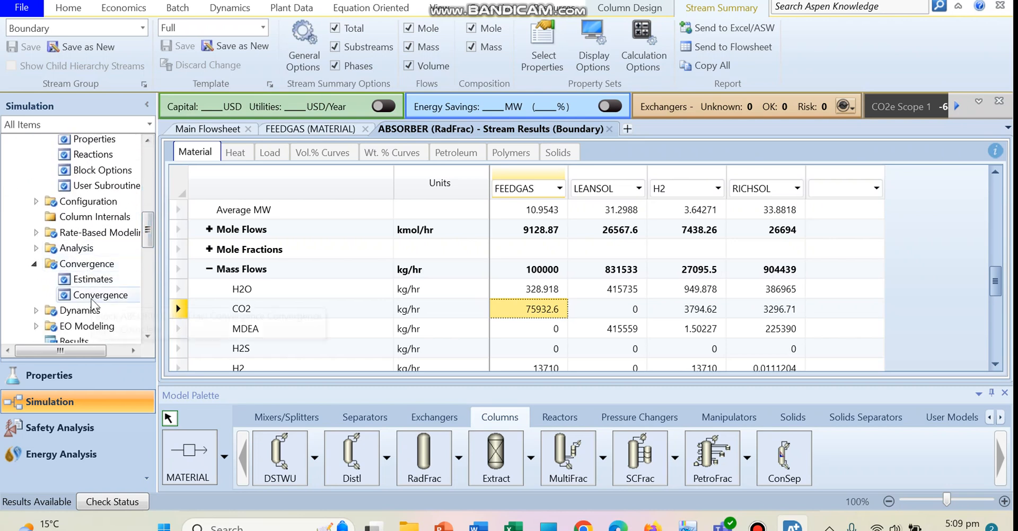
left_click(93, 279)
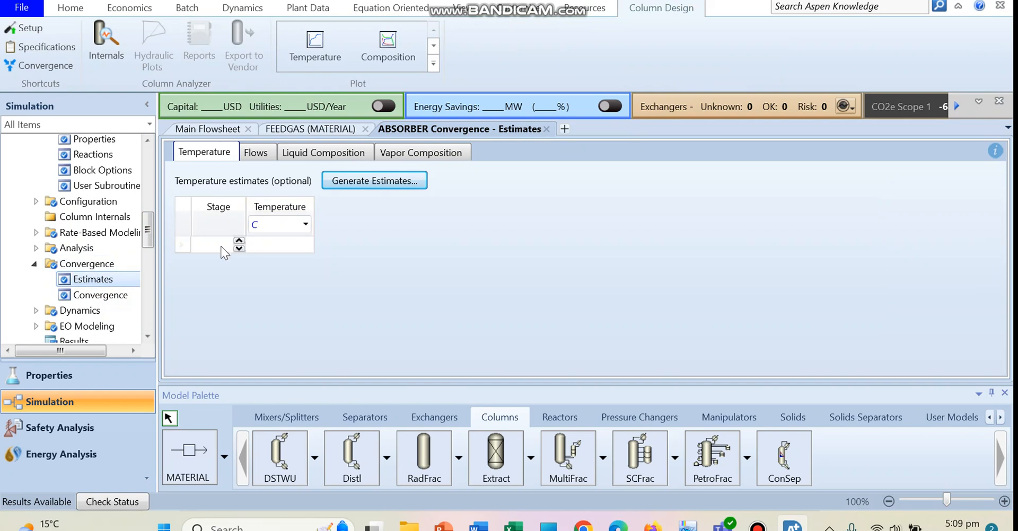
left_click(369, 181)
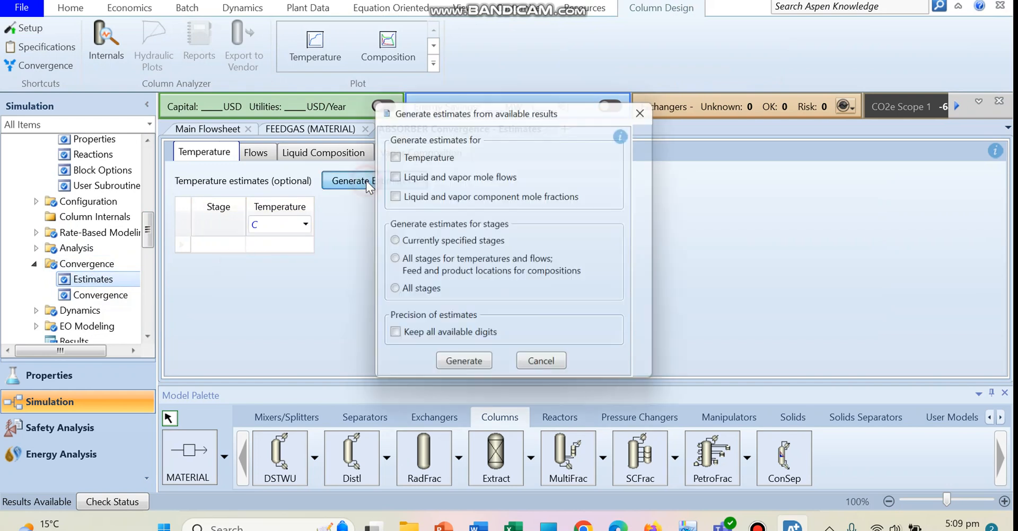
left_click(392, 175)
left_click(392, 195)
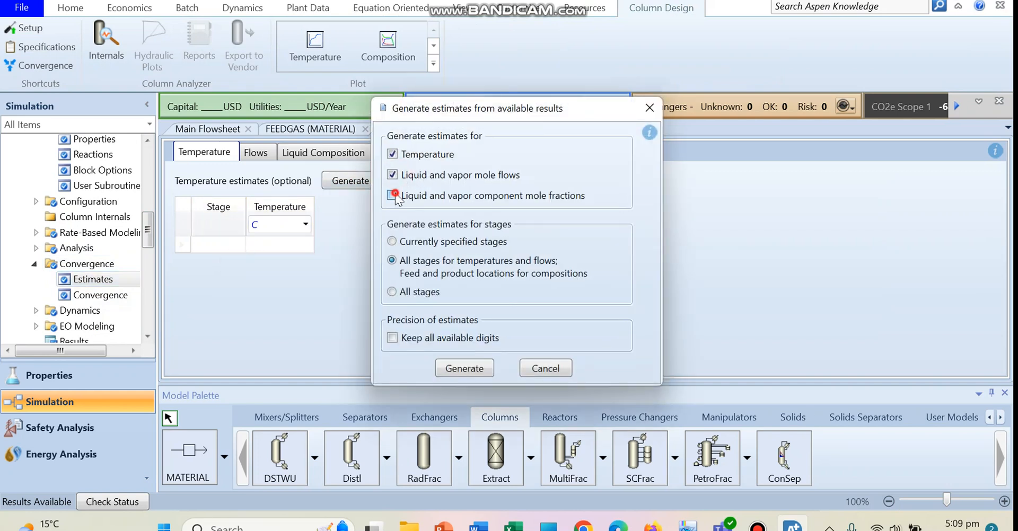
left_click(464, 369)
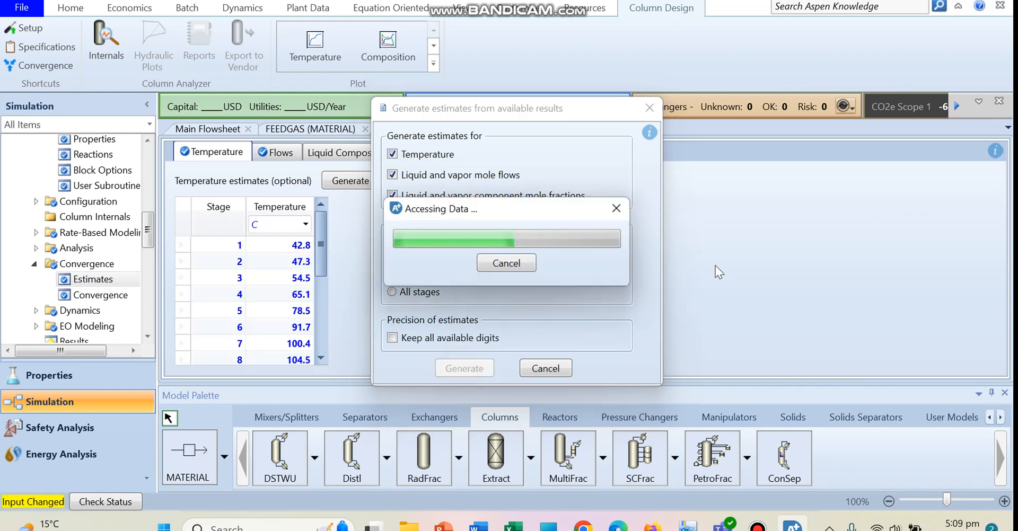
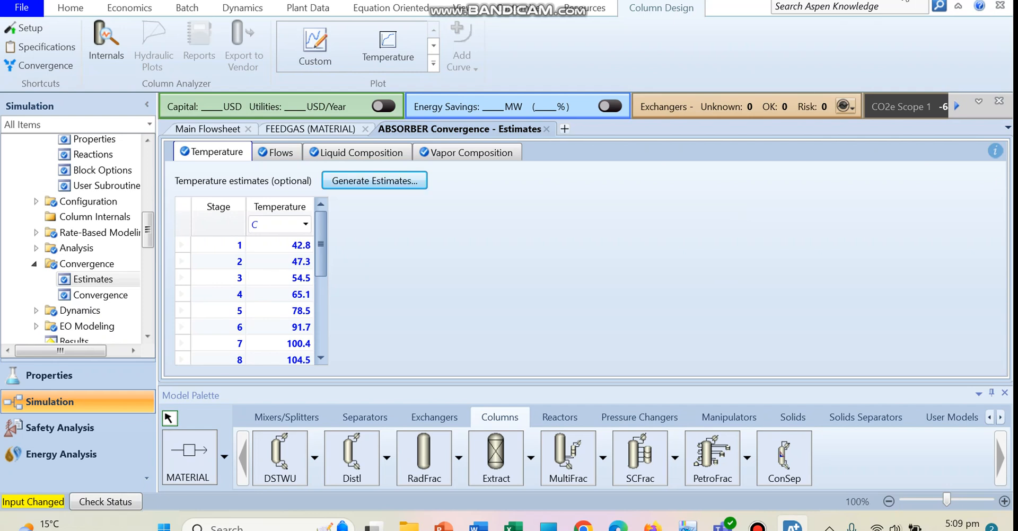
- Add a Heater block named HEATX1 at the end of RICHSOL on the main flowsheet and connect RICHSOL as its feed
left_click(459, 10)
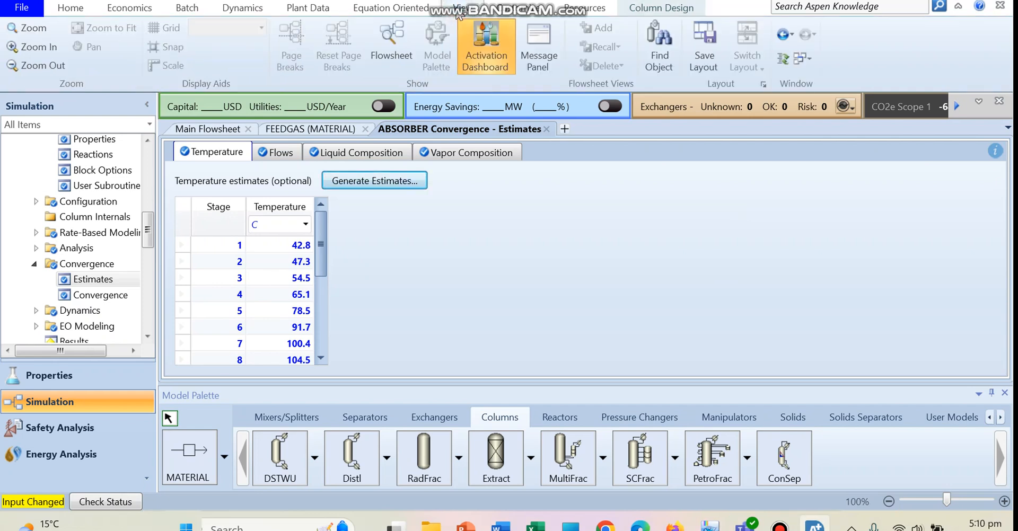
left_click(390, 49)
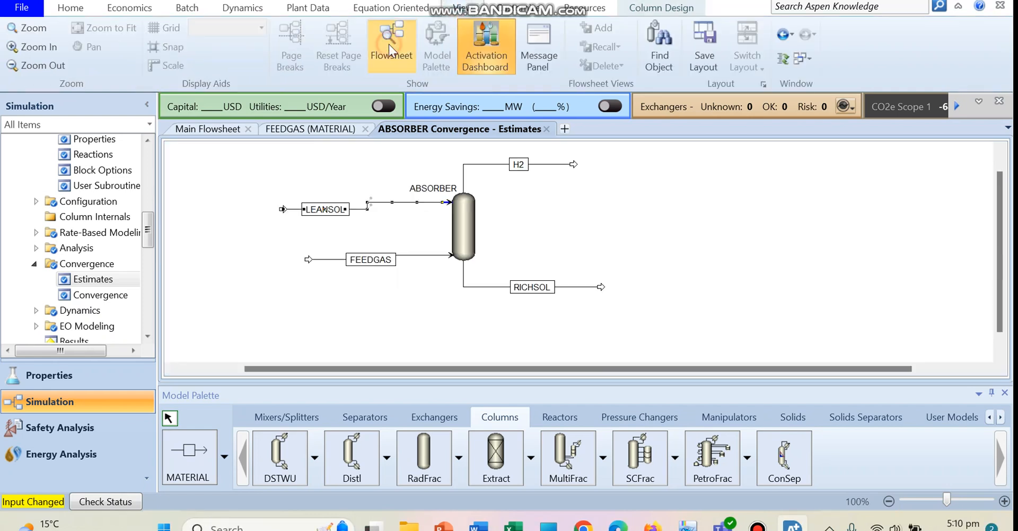
left_click(601, 288)
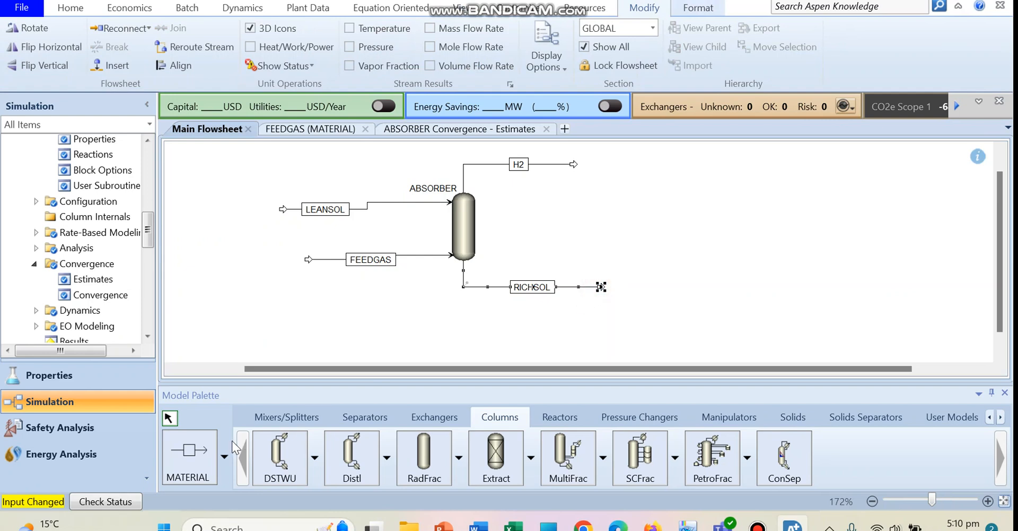
left_click(434, 417)
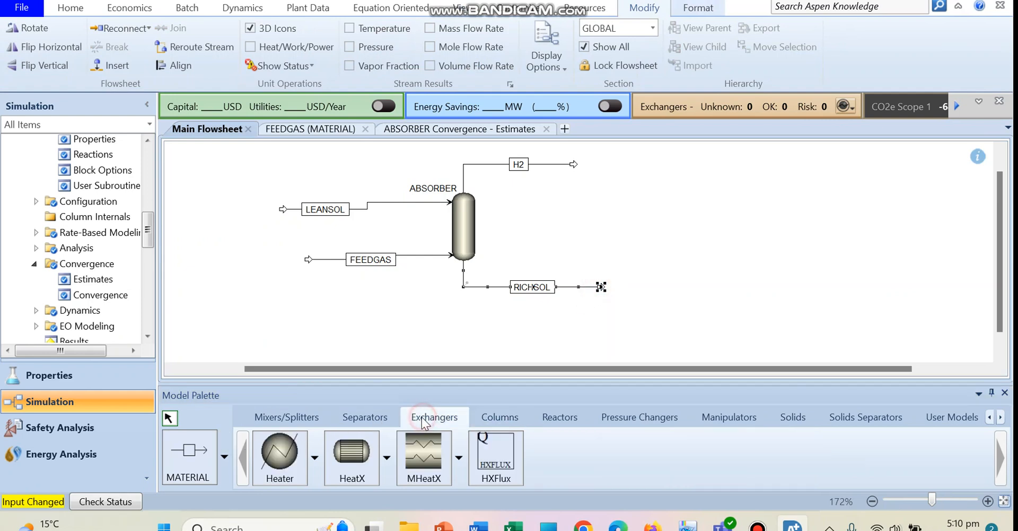
left_click(278, 461)
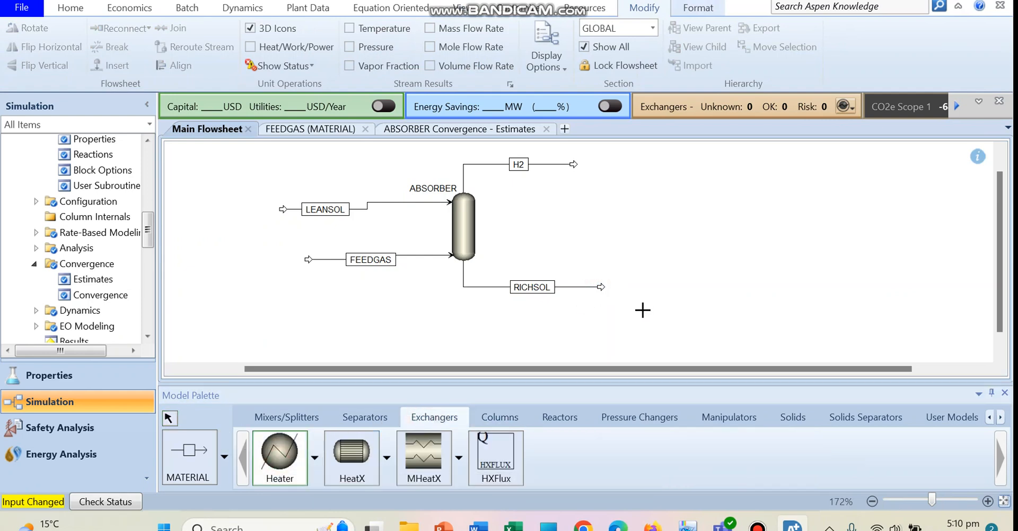
left_click(619, 289)
type("HEATX1")
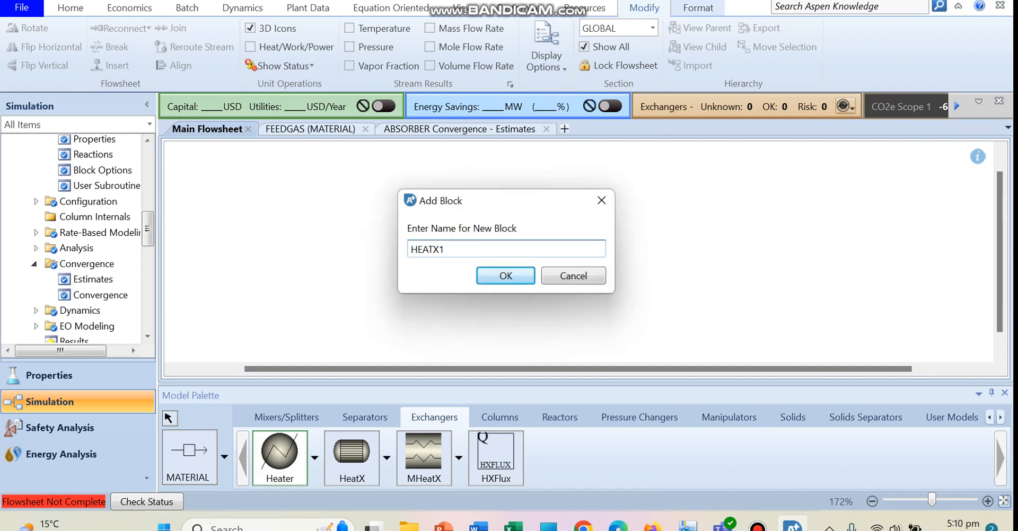
key("Return")
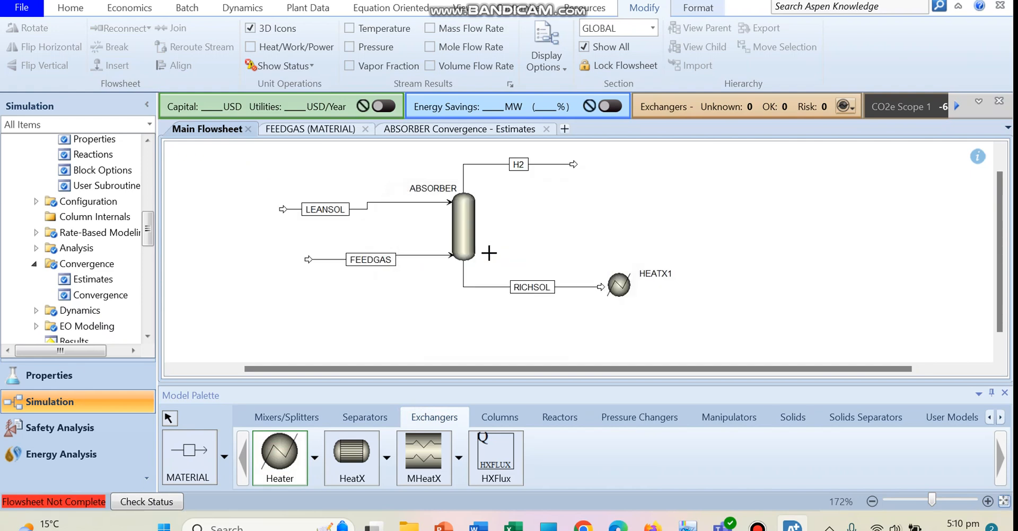
left_click(602, 287)
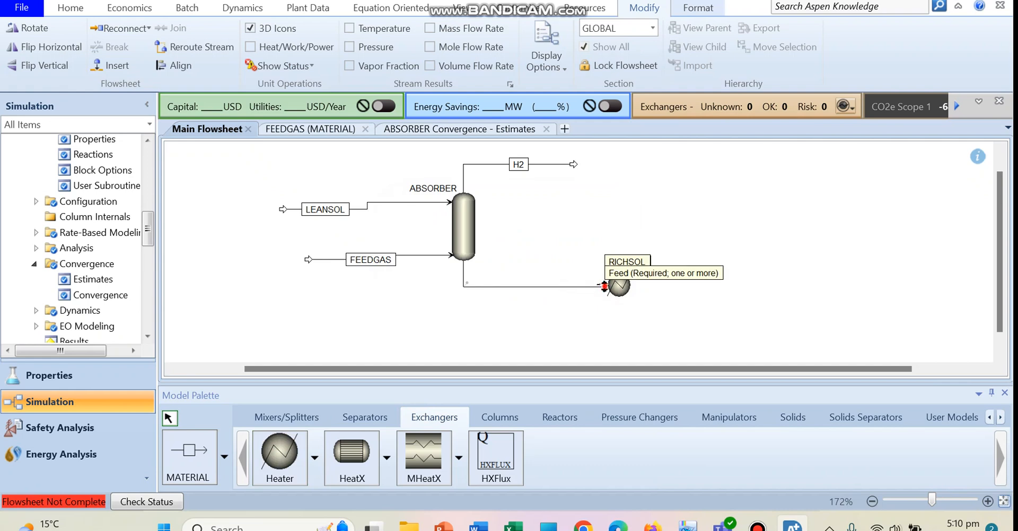
- Add a material stream named FEEDTOD leaving the outlet of the HEATX1 block
left_click(187, 454)
left_click(635, 285)
left_click(730, 282)
left_click(497, 248)
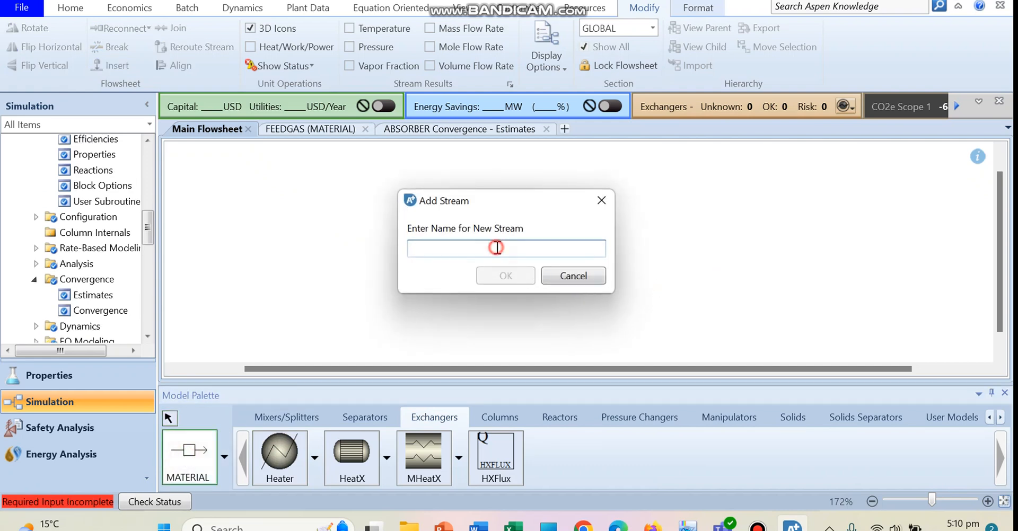
type("FE")
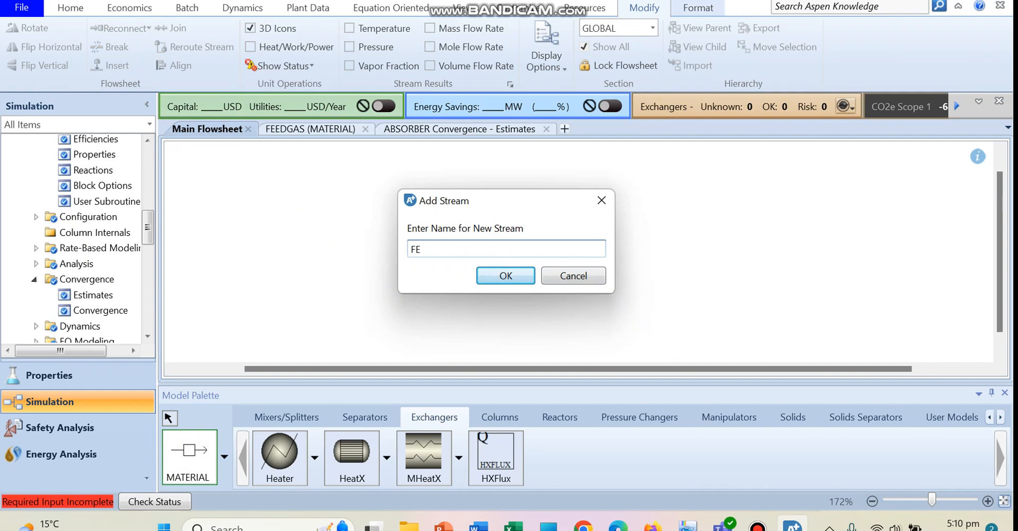
type("EDTOD")
key("Return")
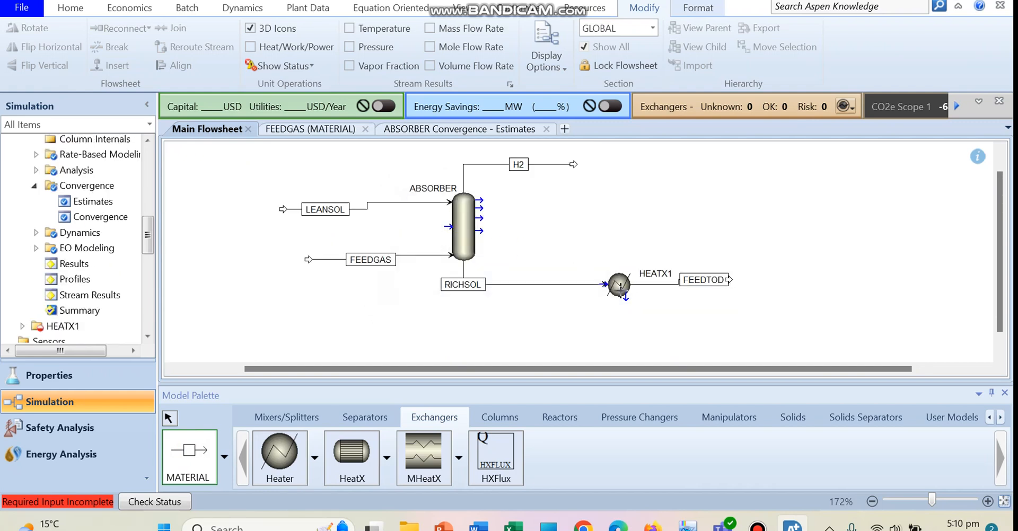
- Set the HEATX1 heater's flash temperature to 110 C and its pressure to 0 bar
key("Escape")
double_click(620, 288)
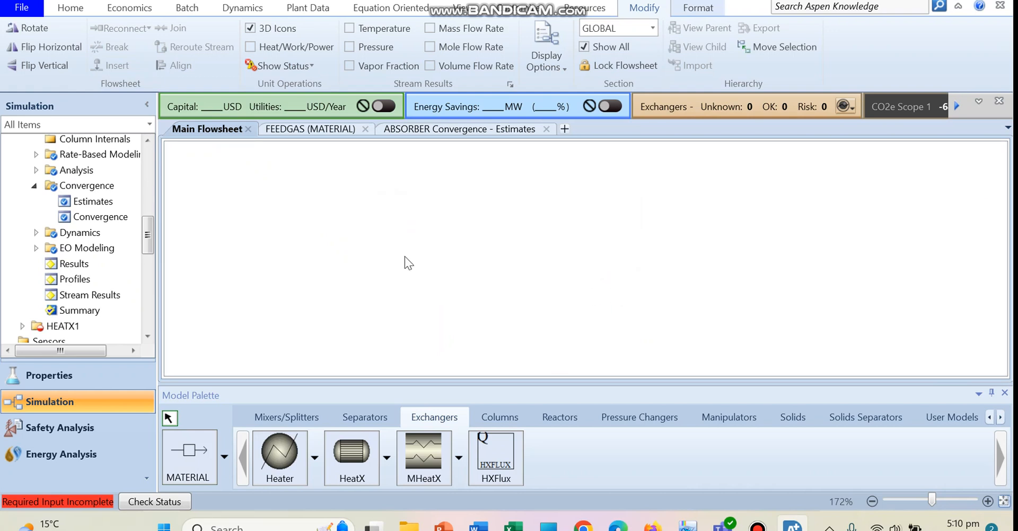
type("110")
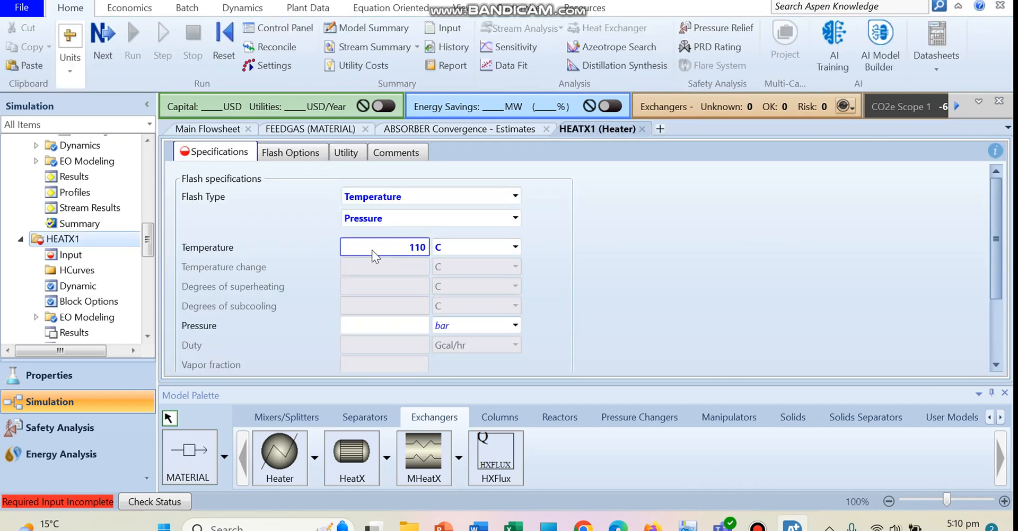
left_click(395, 327)
type("0")
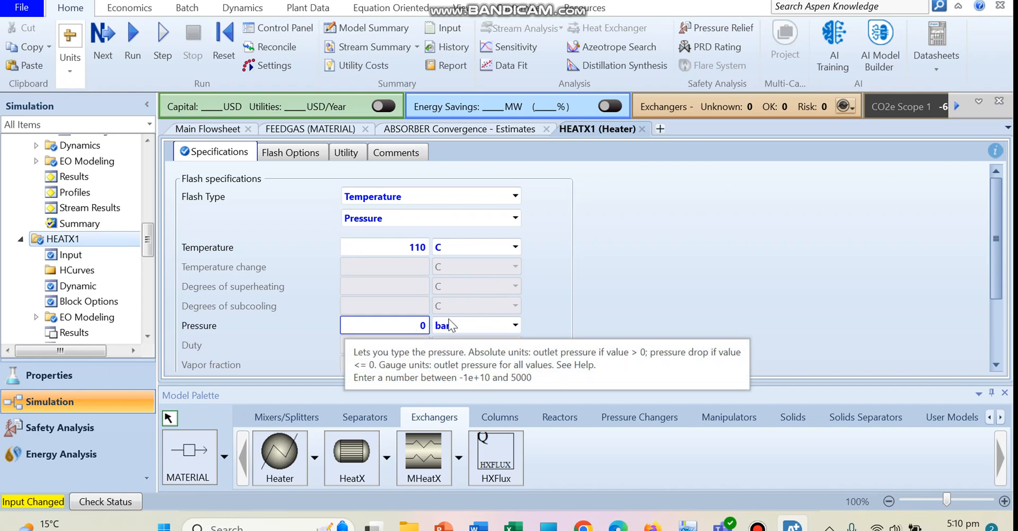
- Change the HEATX1 heater's pressure specification to 2 bar
left_click(426, 326)
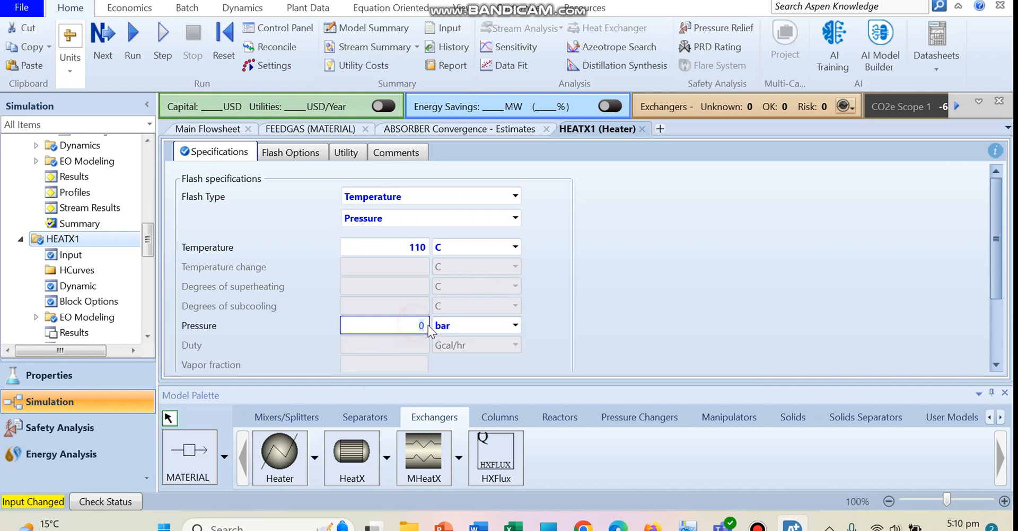
key("BackSpace")
type("-2")
left_click(421, 328)
type("2")
left_click(620, 307)
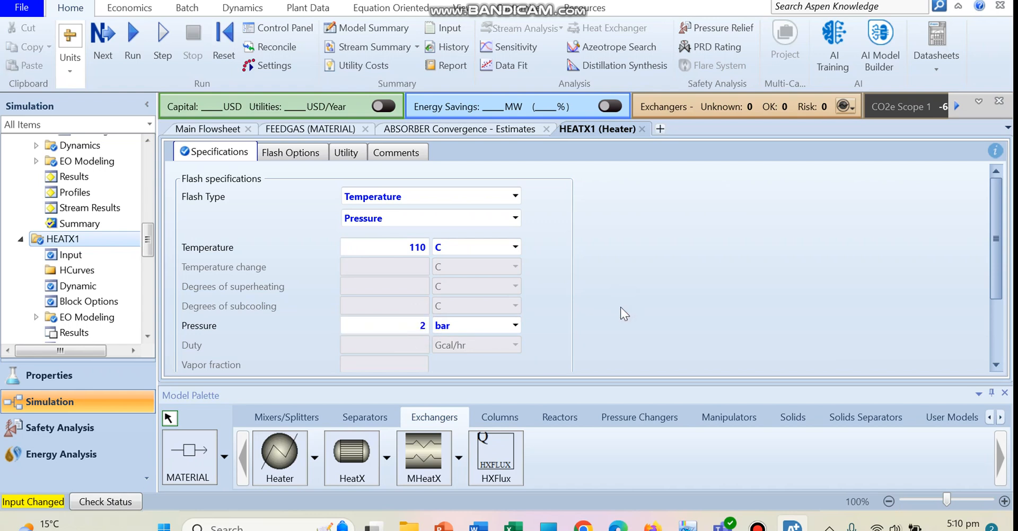
- Set the HEATX1 pressure to 0 bar and run the simulation
left_click(398, 333)
type("0")
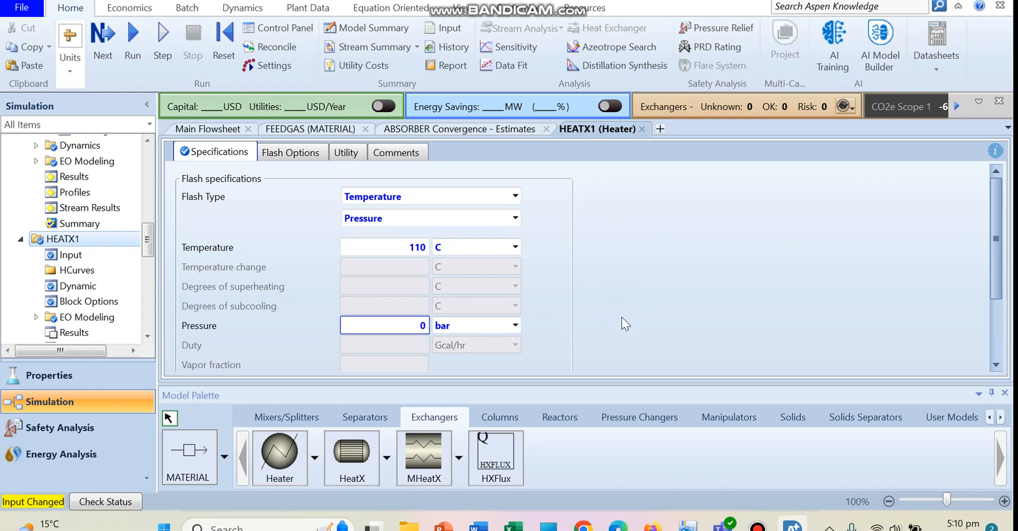
left_click(133, 40)
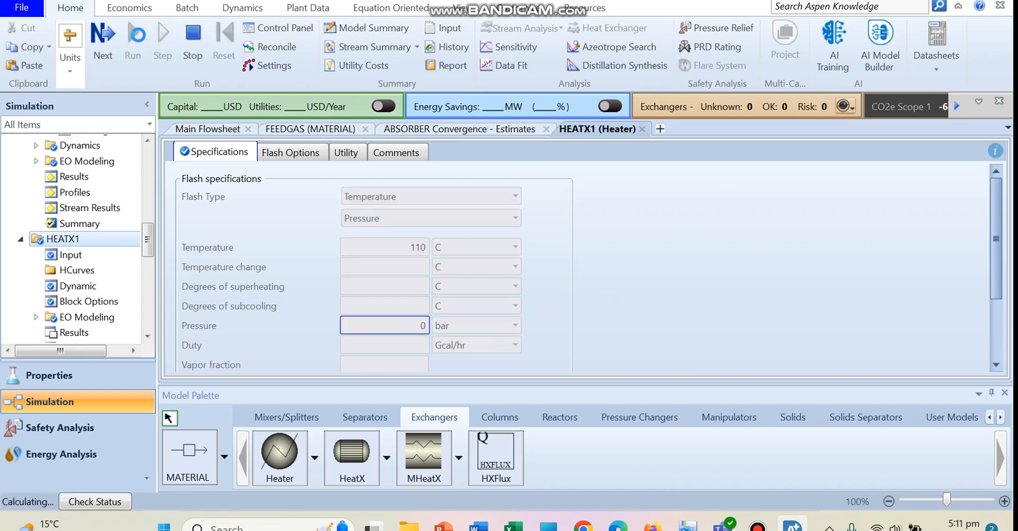
- Return to the main flowsheet and move the FEEDTOD stream label closer to the HEATX1 heater
left_click(469, 7)
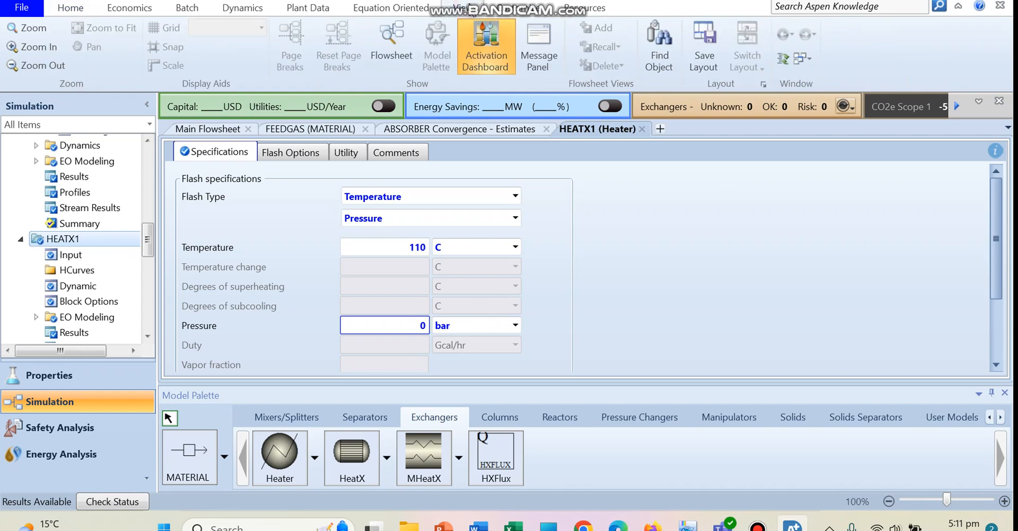
left_click(412, 37)
left_click(619, 284)
left_click_drag(716, 285, 696, 285)
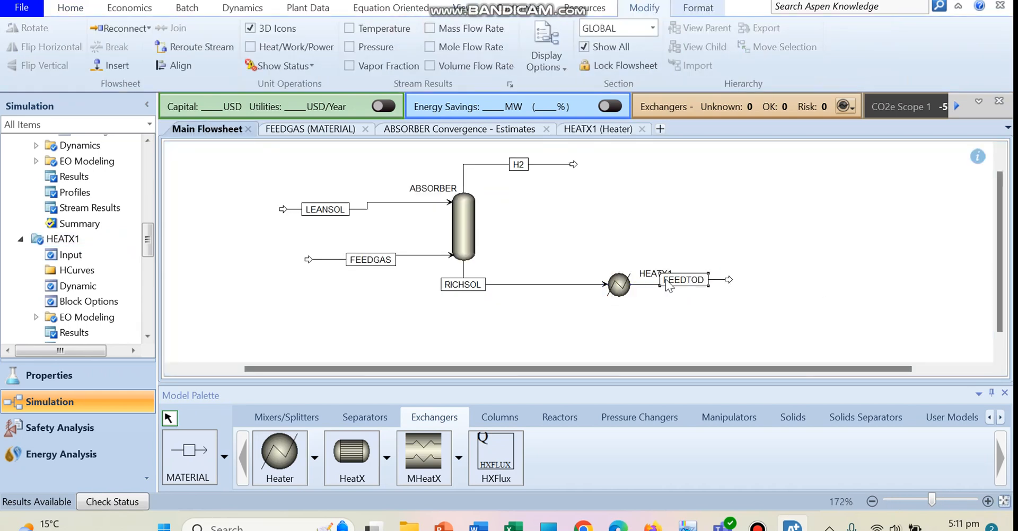
- Display temperature and mass flow rate results on the streams and move the results legend fully into view below FEEDGAS
left_click(348, 28)
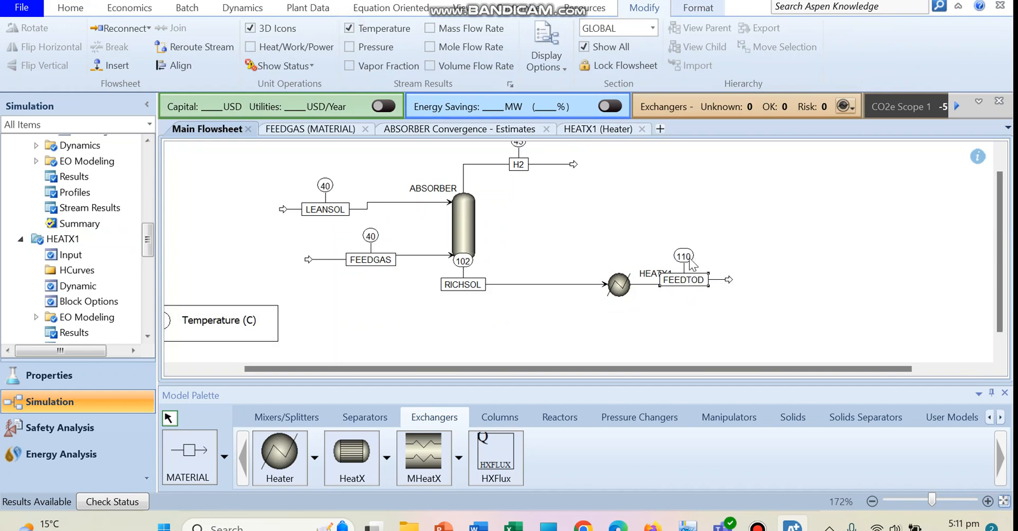
left_click(432, 28)
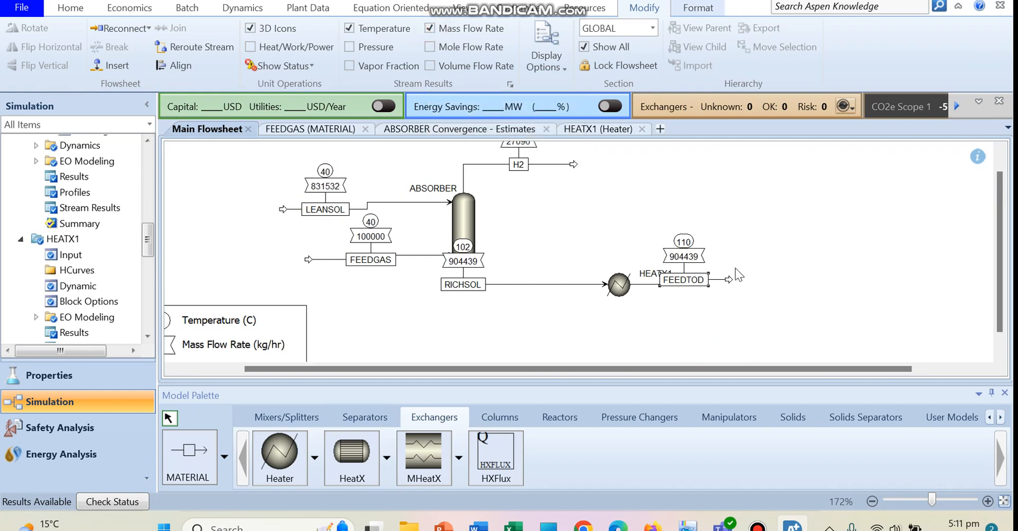
mouse_move(273, 323)
left_mouse_down()
mouse_move(310, 311)
mouse_move(275, 321)
left_mouse_up()
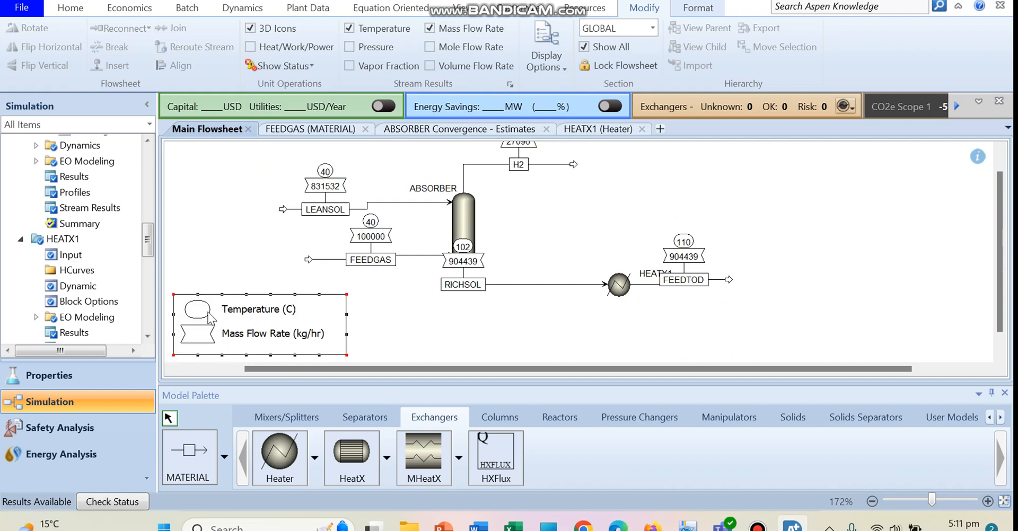
left_click(322, 172)
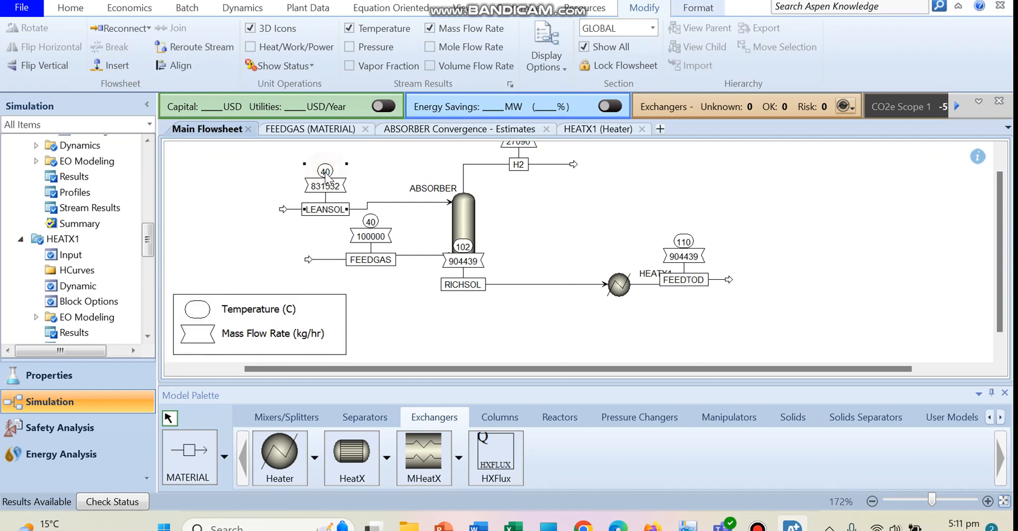
- Hide the mass flow rates and toggle the mole flow rate and pressure results on and off, keeping only temperature displayed
left_click(430, 28)
left_click(430, 47)
left_click(430, 47)
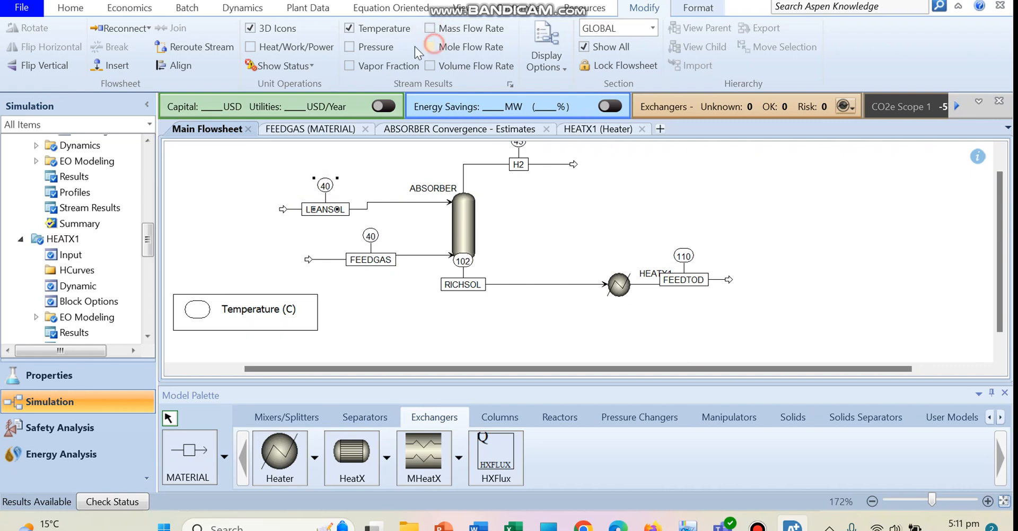
left_click(351, 47)
left_click(350, 47)
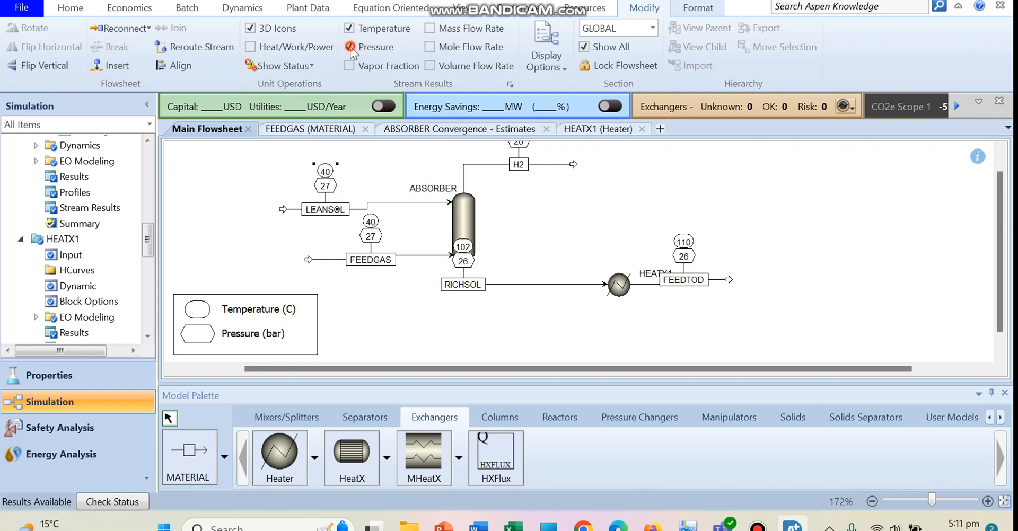
left_click(720, 281)
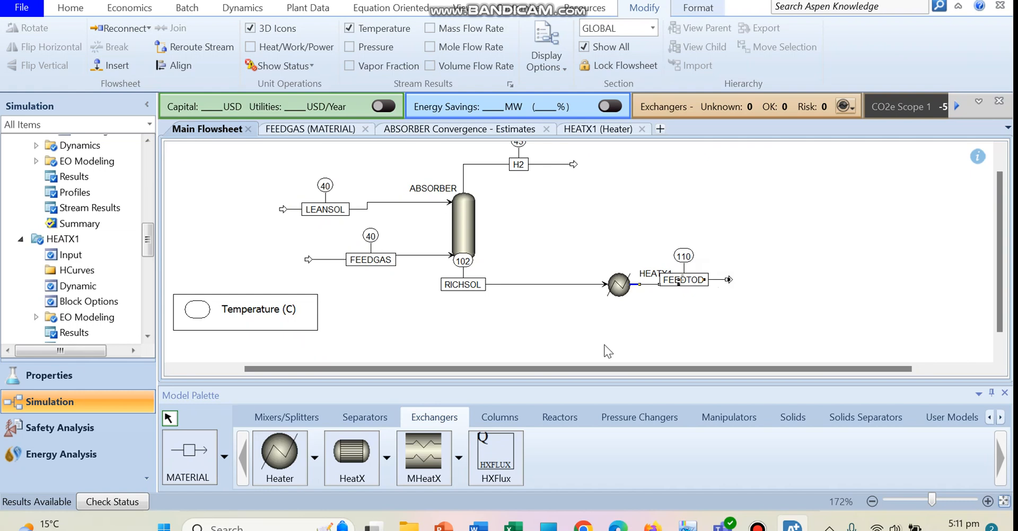
- Place a RadFrac column with condenser and reboiler beyond the FEEDTOD stream and name it STRIPPER
left_click(497, 416)
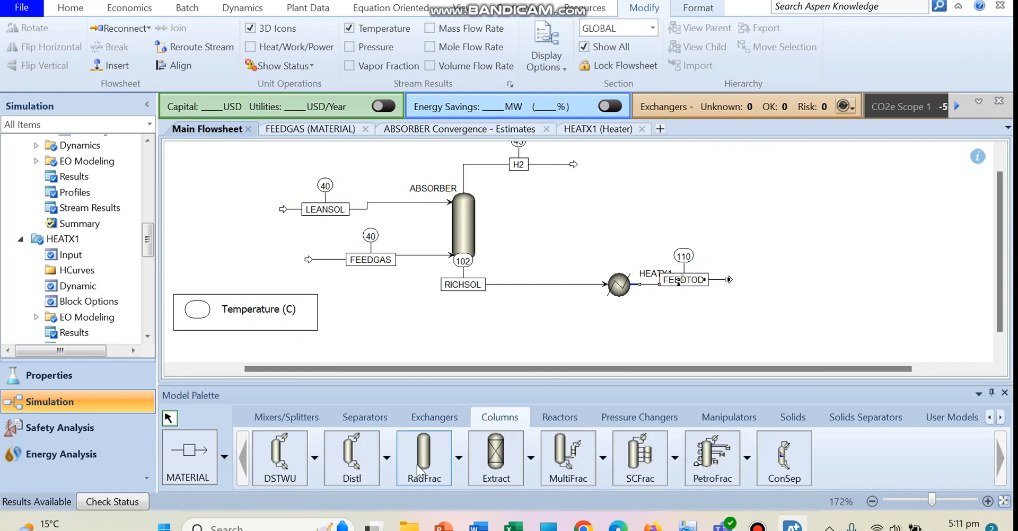
left_click(459, 456)
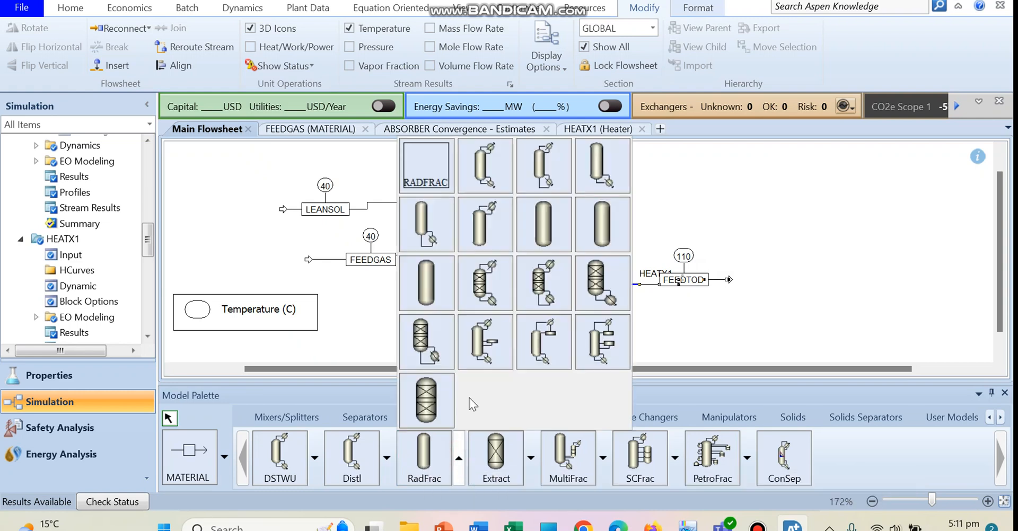
left_click(483, 173)
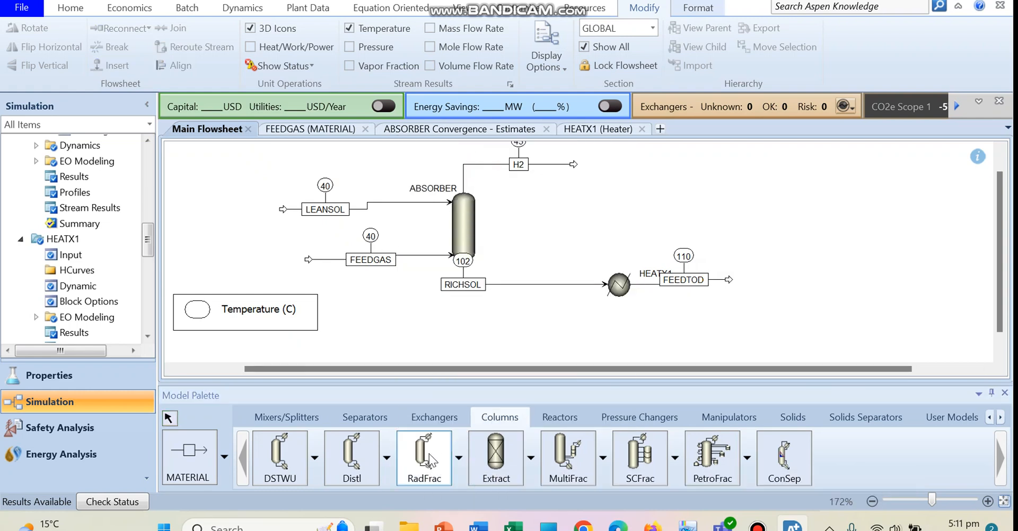
left_click(800, 252)
type("STR")
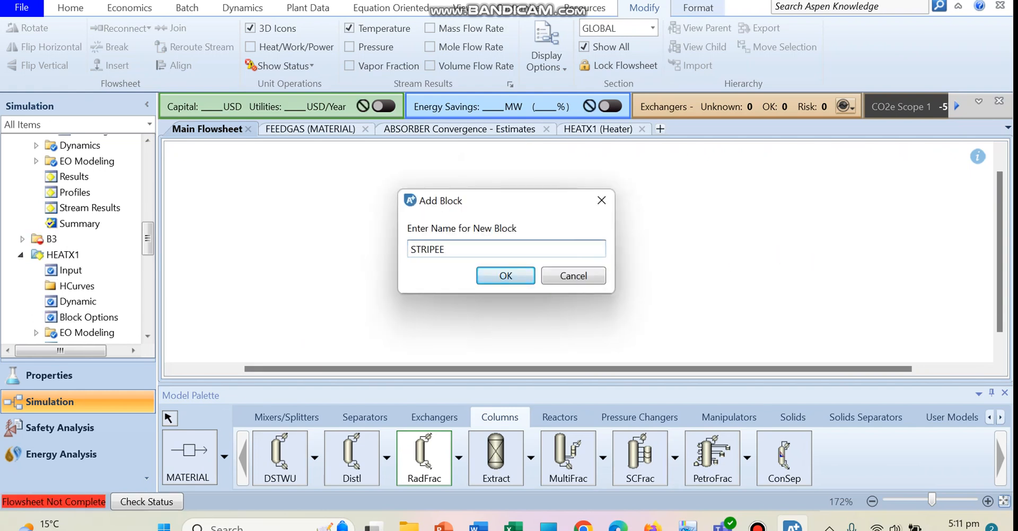
type("IPPER")
key("Return")
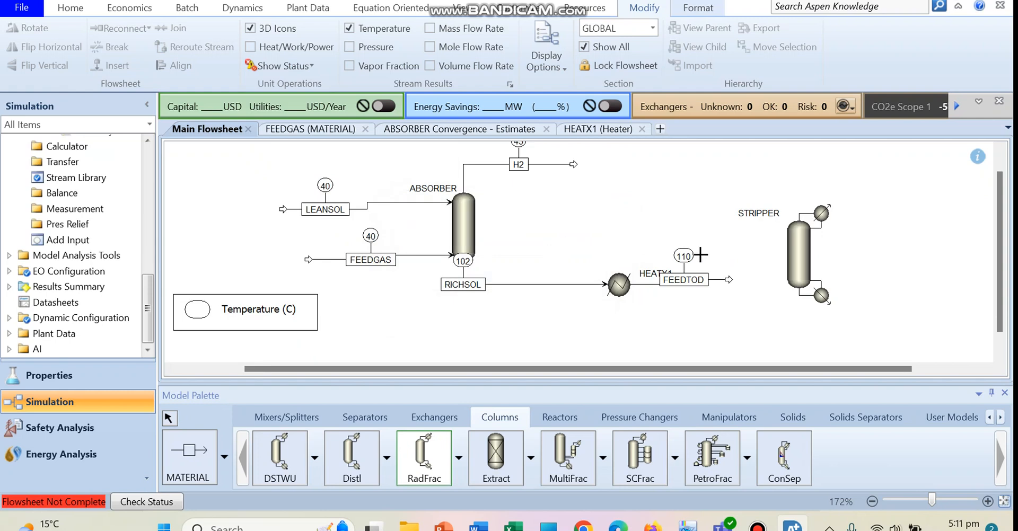
- Reconnect the free end of the FEEDTOD stream to the feed inlet of the STRIPPER column
right_click(732, 286)
left_click(730, 280)
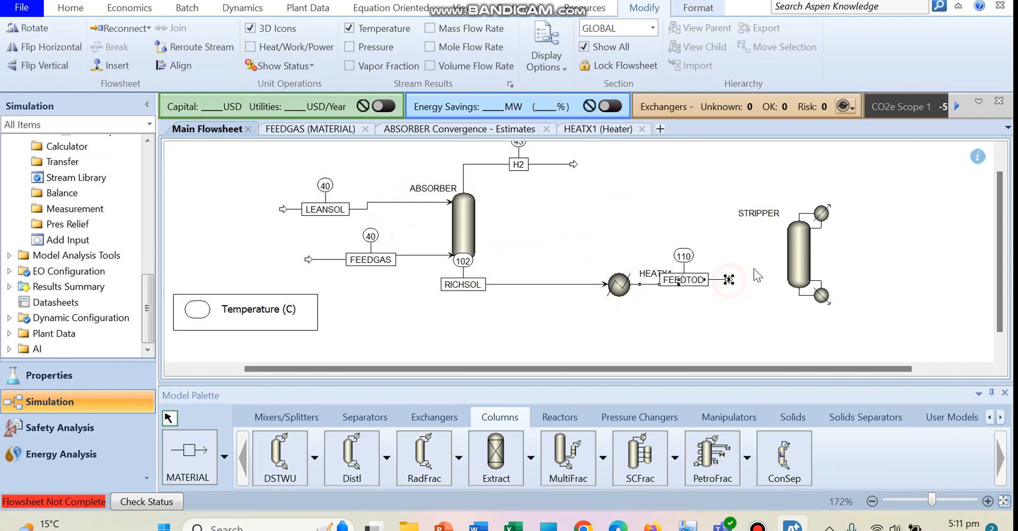
left_click_drag(730, 280, 784, 254)
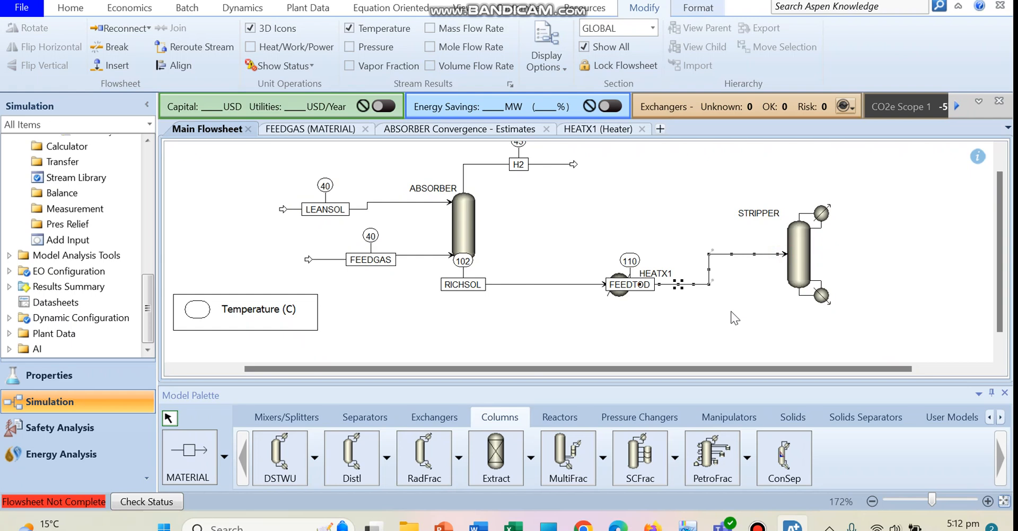
left_click(705, 329)
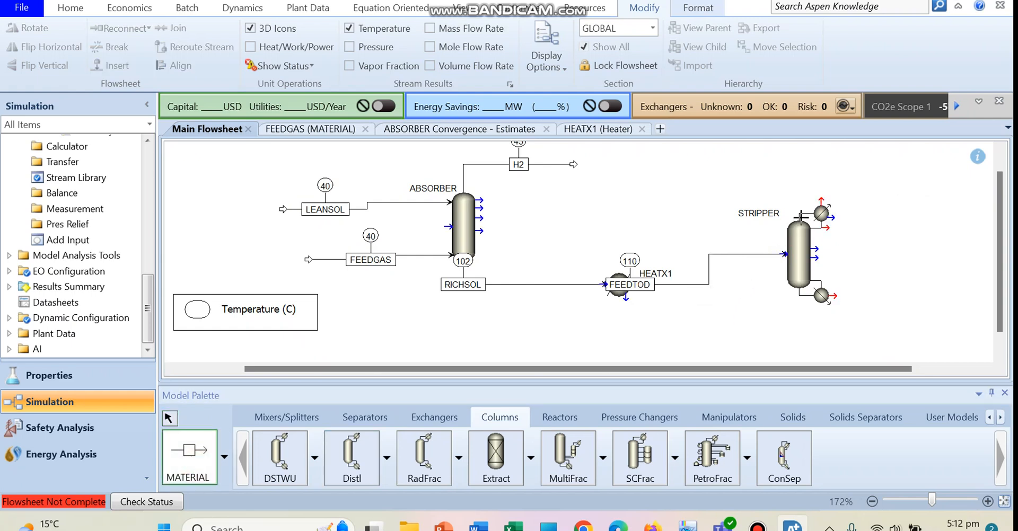
- Add a material stream named DISTL from the vapor outlet of the STRIPPER's condenser
left_click(824, 189)
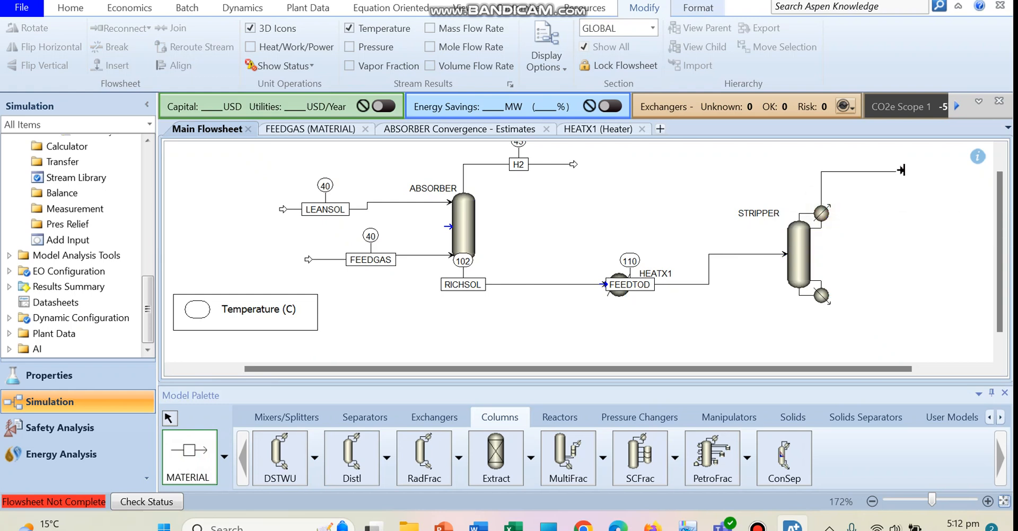
left_click(907, 171)
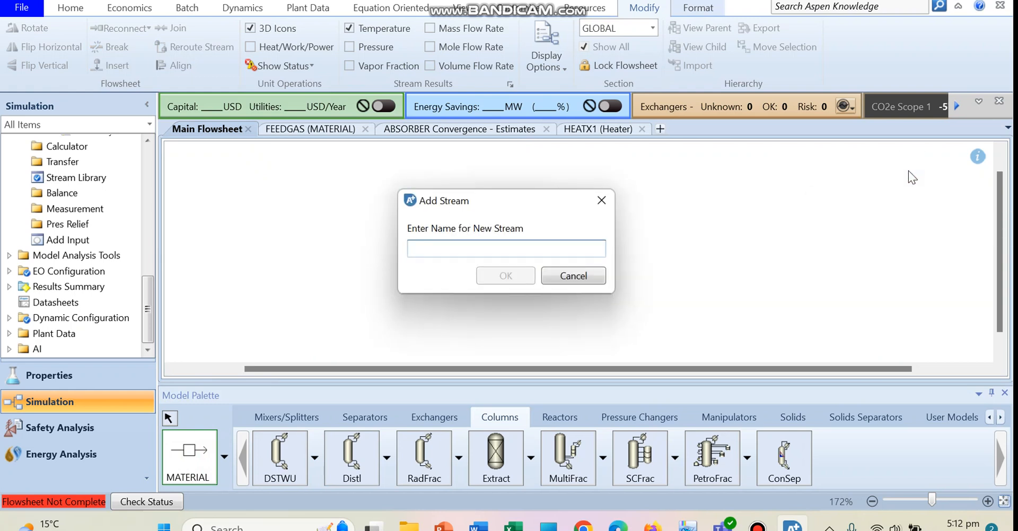
key("shift")
key("shift")
key("shift")
key("shift")
key("shift")
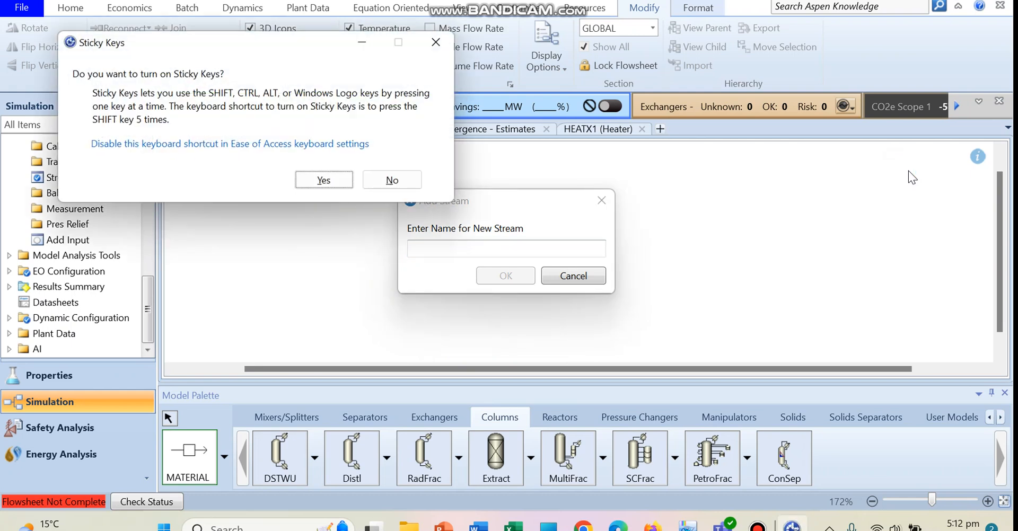
left_click(391, 179)
left_click(447, 248)
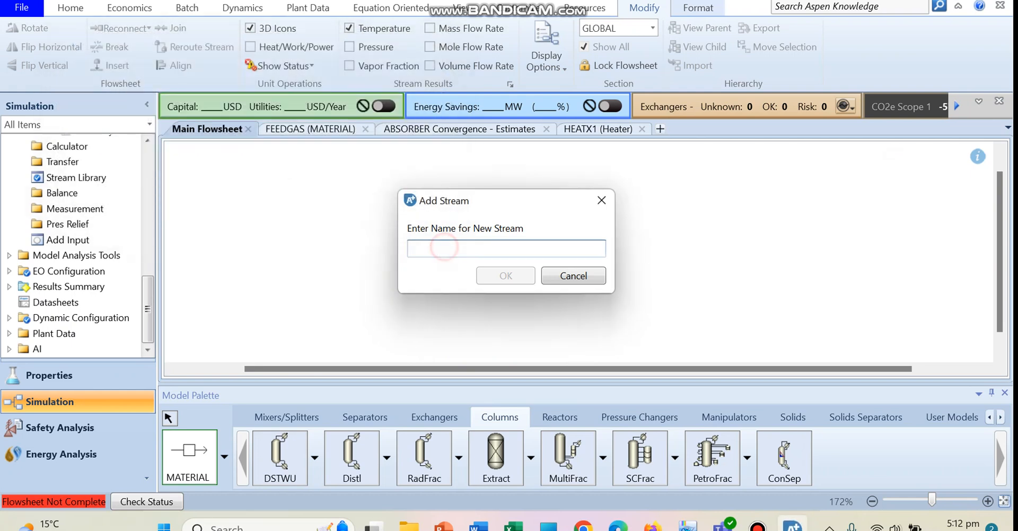
type("DISTL")
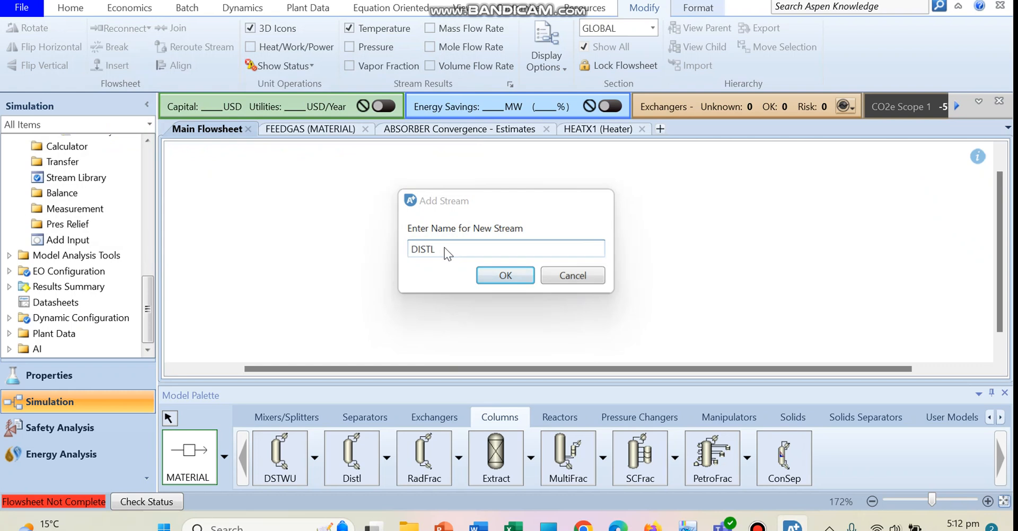
key("Return")
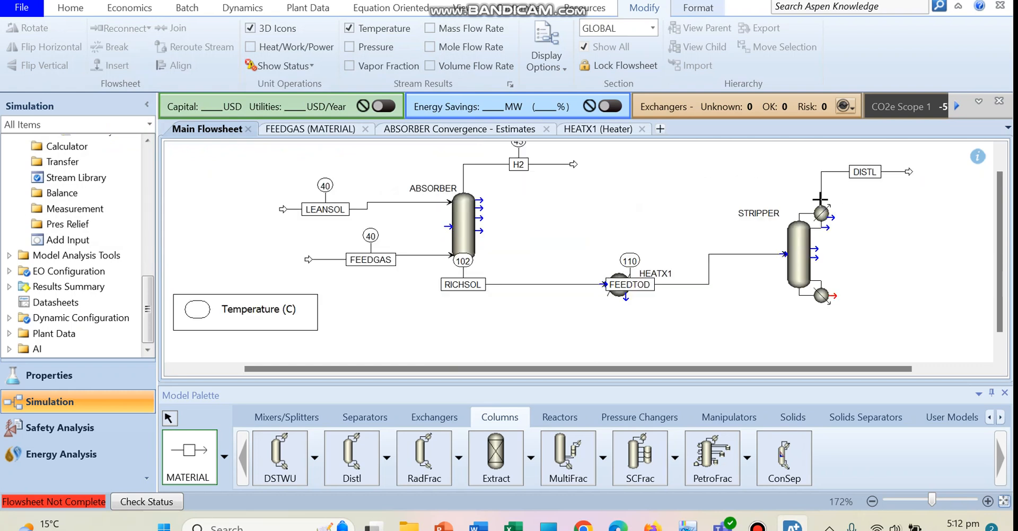
- Add a material stream named BOT from the STRIPPER's reboiler outlet
left_click(832, 296)
left_click(900, 285)
type("BOT")
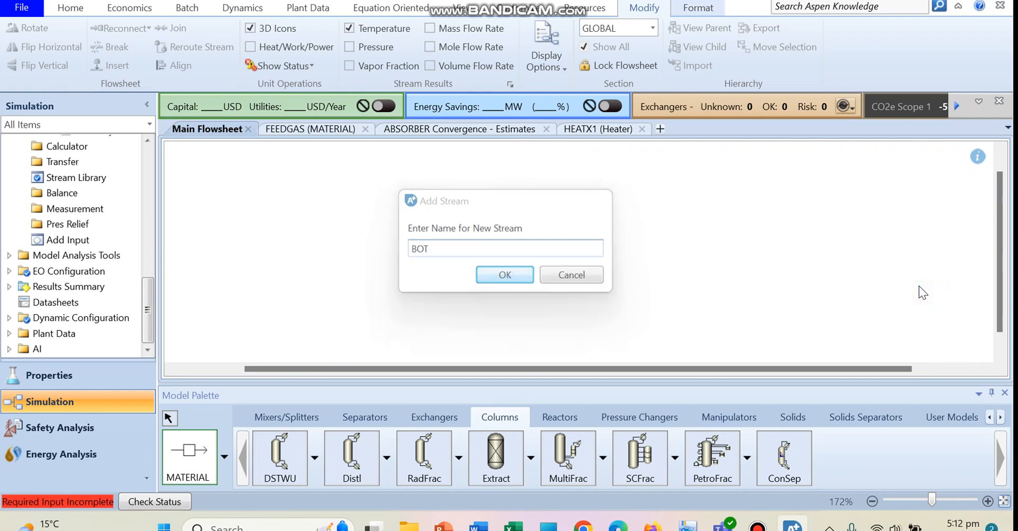
key("Return")
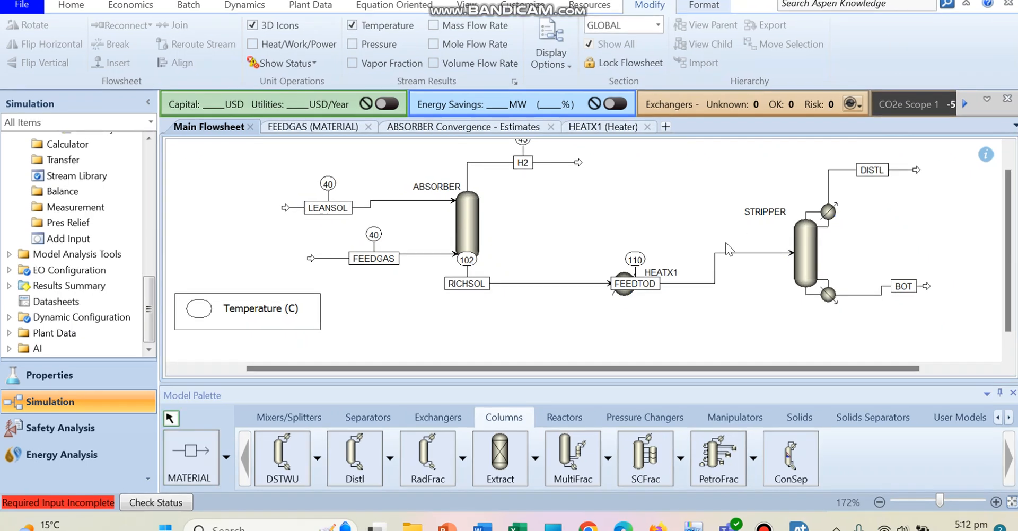
- Configure the STRIPPER column with 30 stages and a Partial-Vapor condenser
double_click(810, 253)
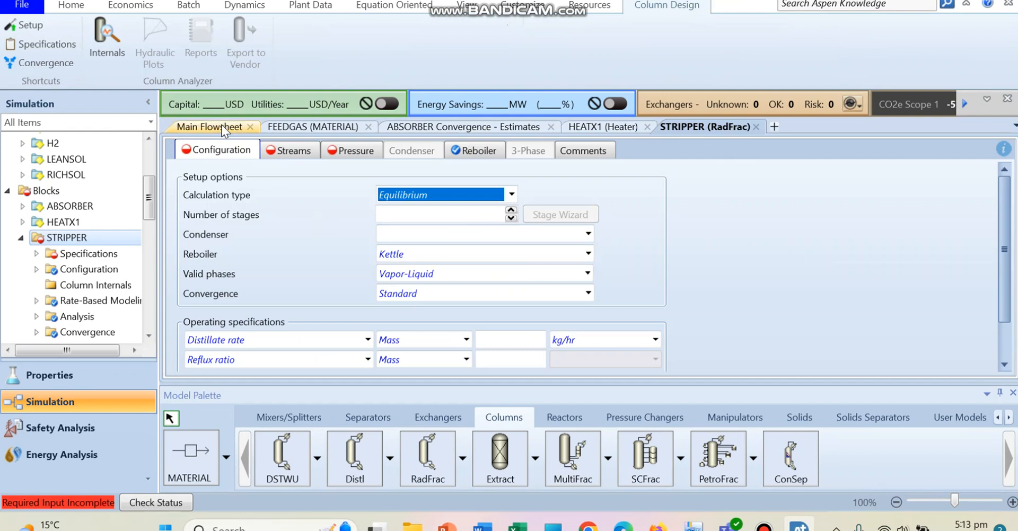
left_click(420, 215)
type("30")
left_click(431, 233)
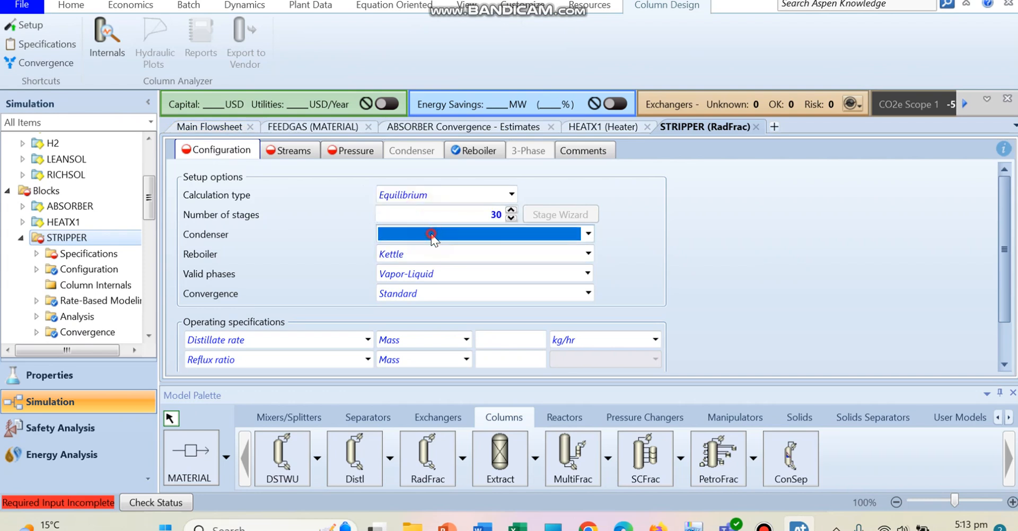
left_click(431, 234)
left_click(424, 267)
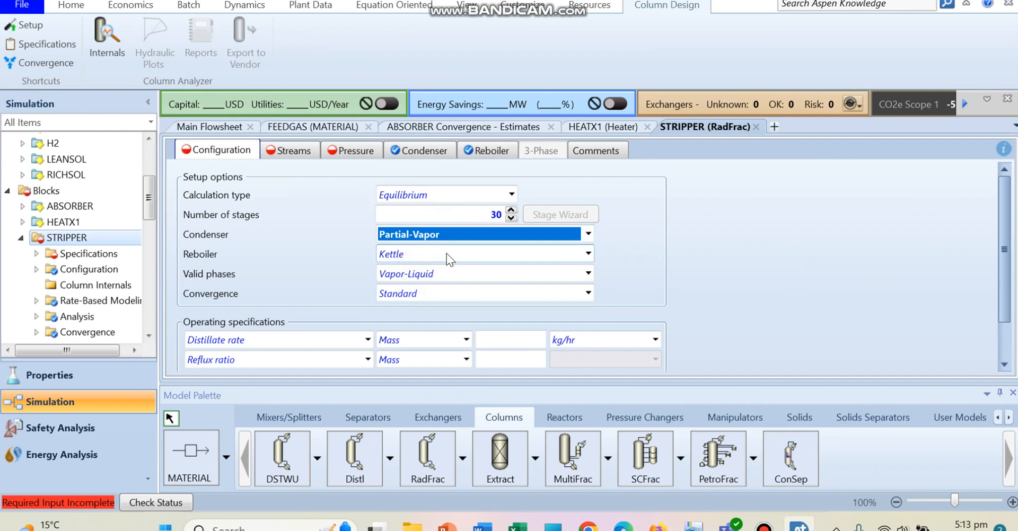
- Specify the STRIPPER's operation by boilup ratio and reflux ratio, both on a mole basis
left_click(421, 276)
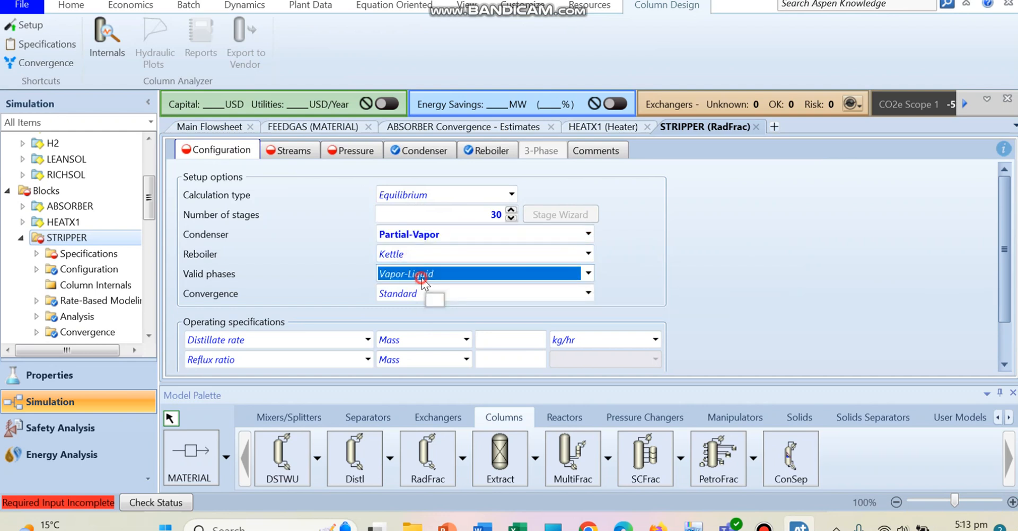
left_click(330, 340)
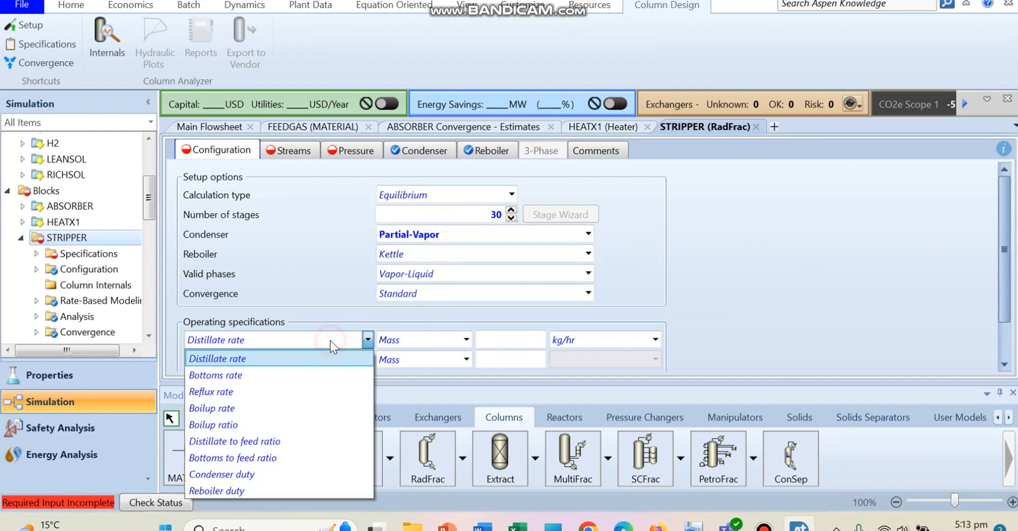
left_click(244, 407)
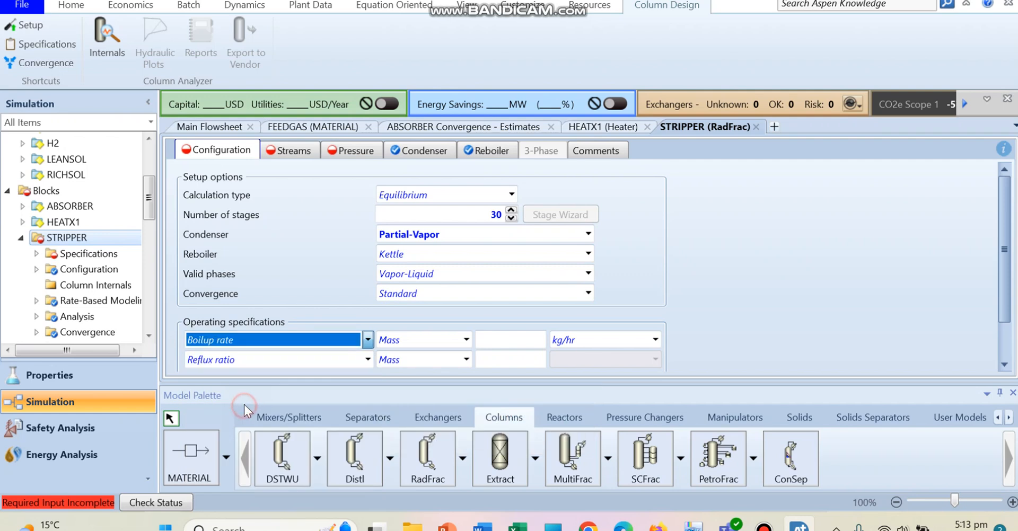
left_click(307, 345)
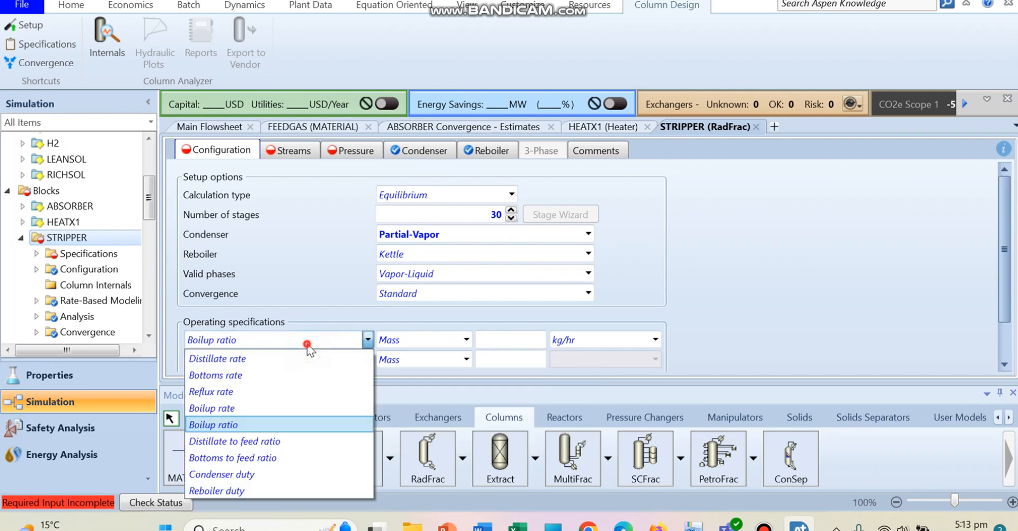
left_click(307, 344)
left_click(466, 340)
left_click(467, 340)
left_click(466, 359)
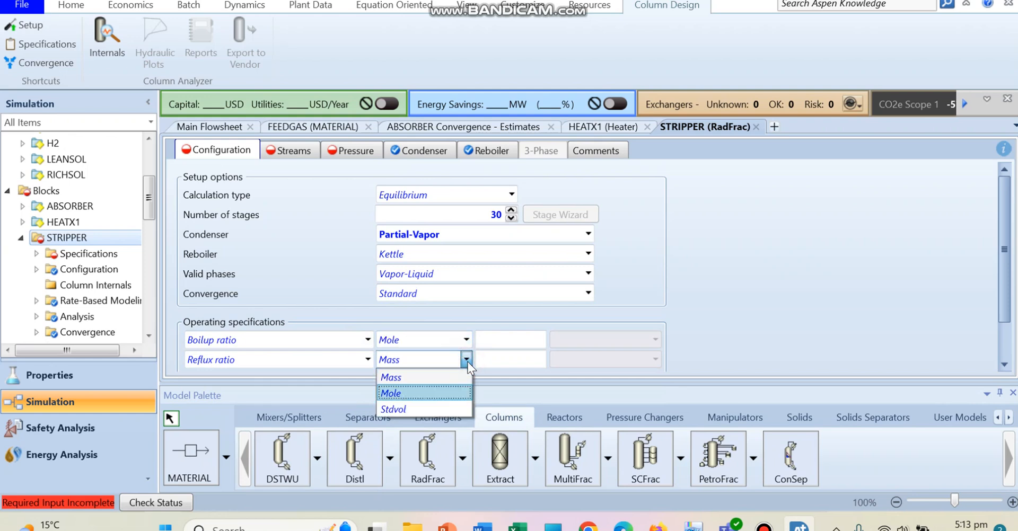
left_click(466, 360)
- Set the STRIPPER's reflux ratio to 0.1 and boilup ratio to 0.2, checking both against the process diagram in Word
left_click(503, 359)
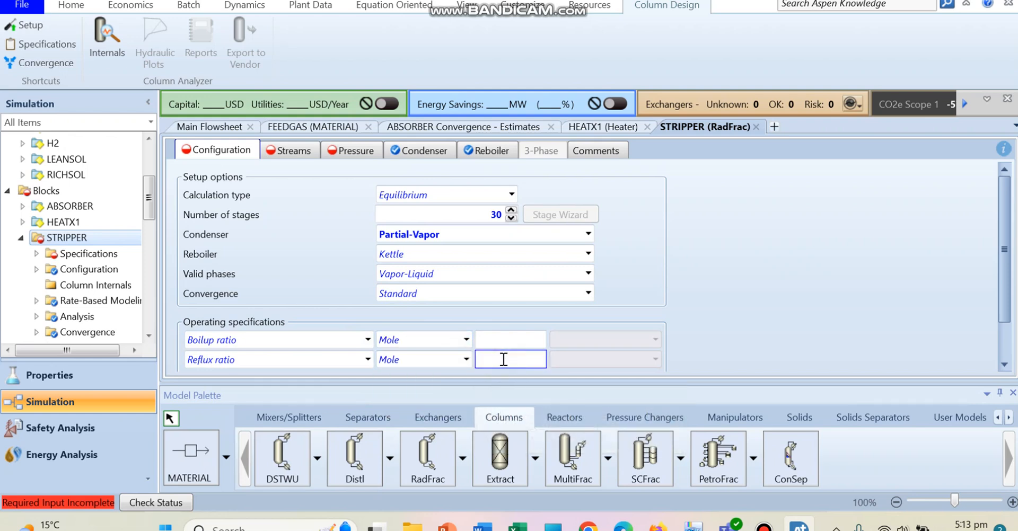
left_click(501, 339)
type("0.2")
key("Return")
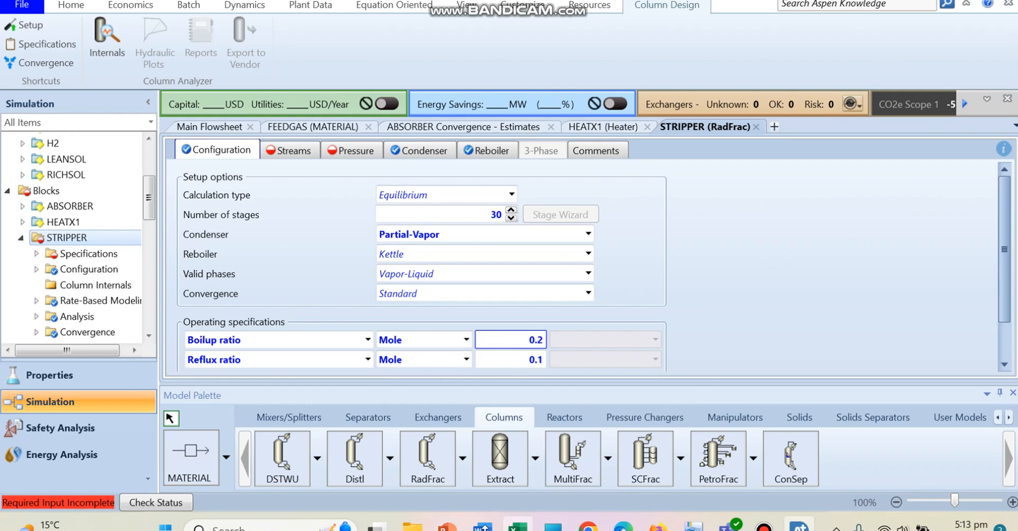
left_click(495, 527)
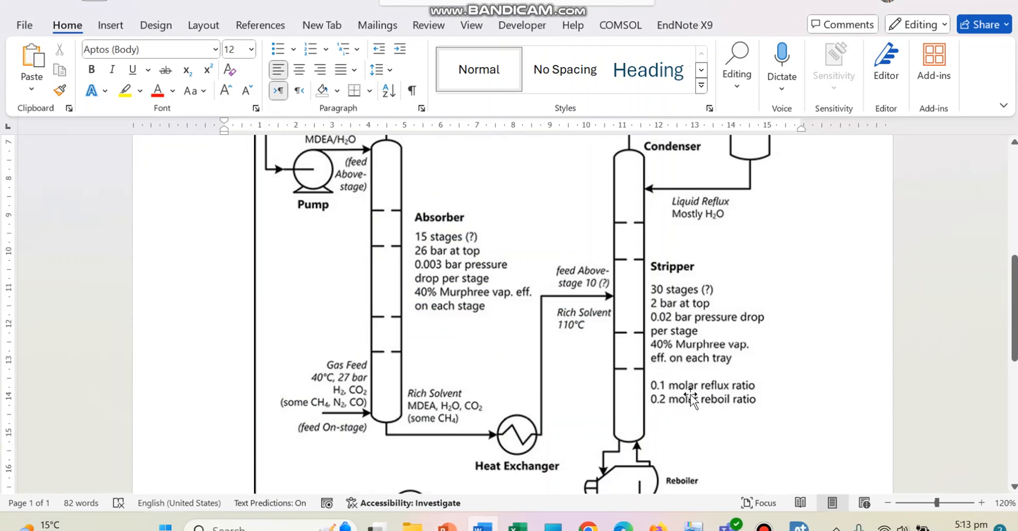
key("alt+Tab")
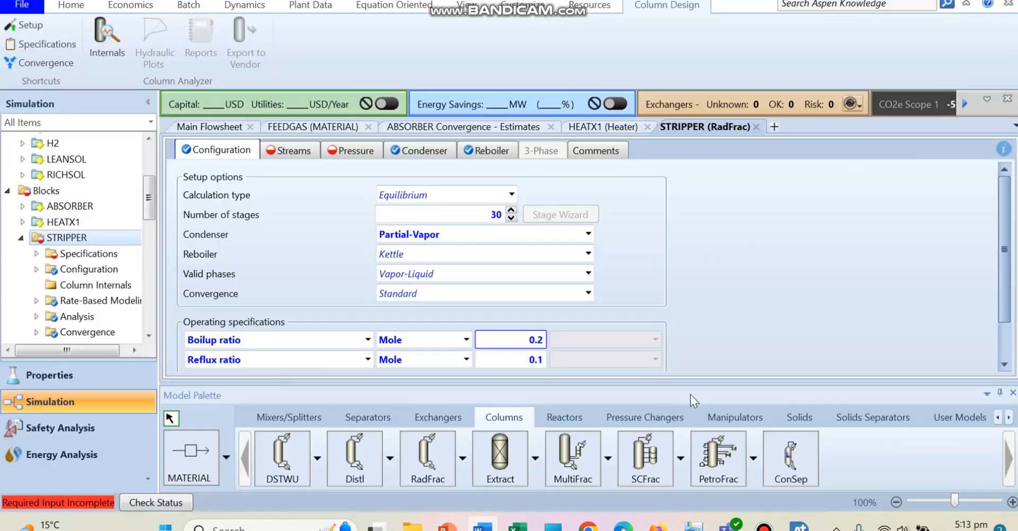
left_click(520, 365)
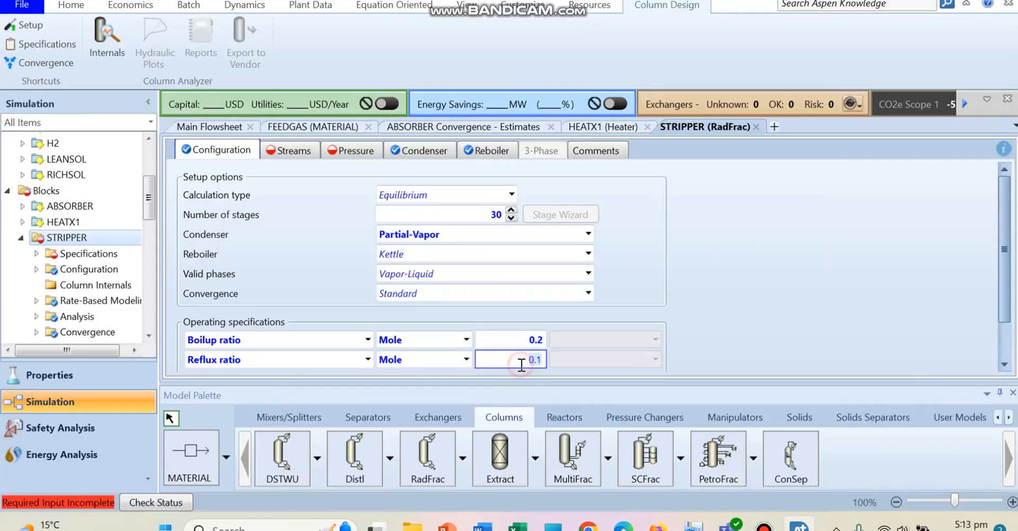
- Set the FEEDTOD stream to enter the STRIPPER at stage 10
left_click(292, 151)
left_click(294, 221)
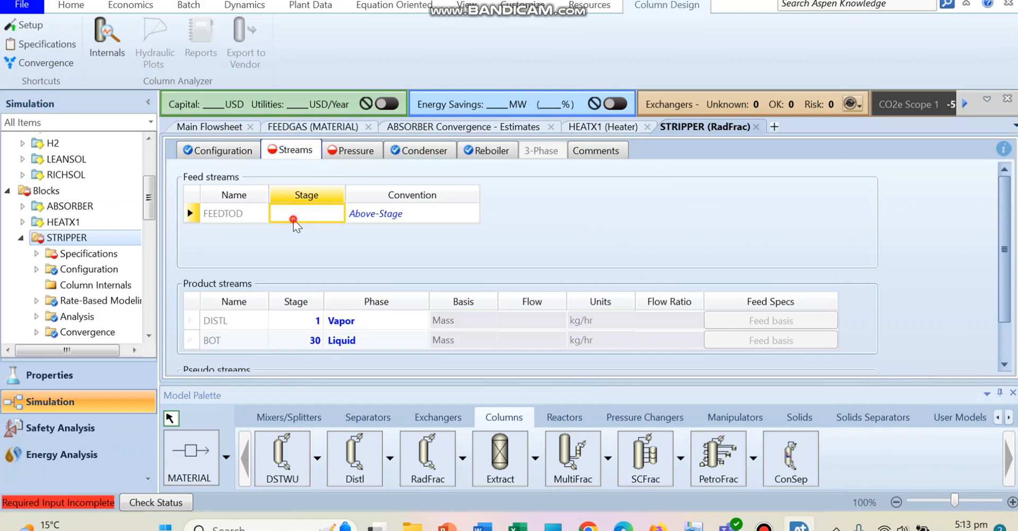
type("10")
key("Tab")
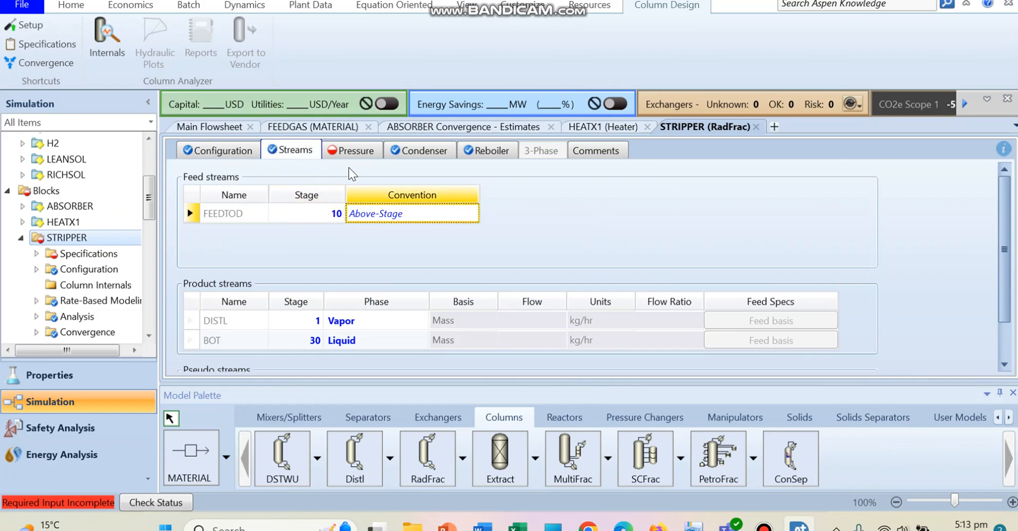
- Consult the Word diagram and set the STRIPPER's condenser pressure to 2 bar and stage pressure drop to 0.02 bar
left_click(350, 150)
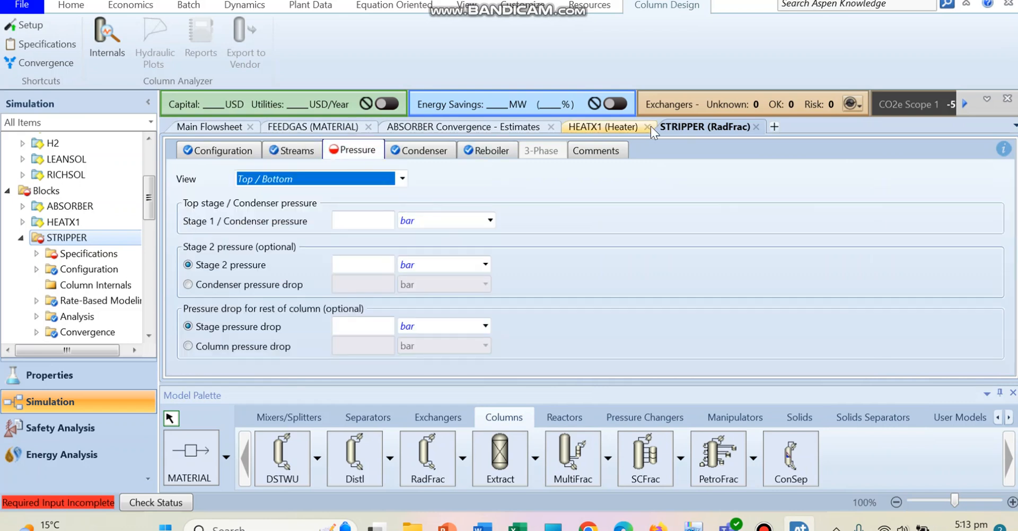
key("alt+Tab")
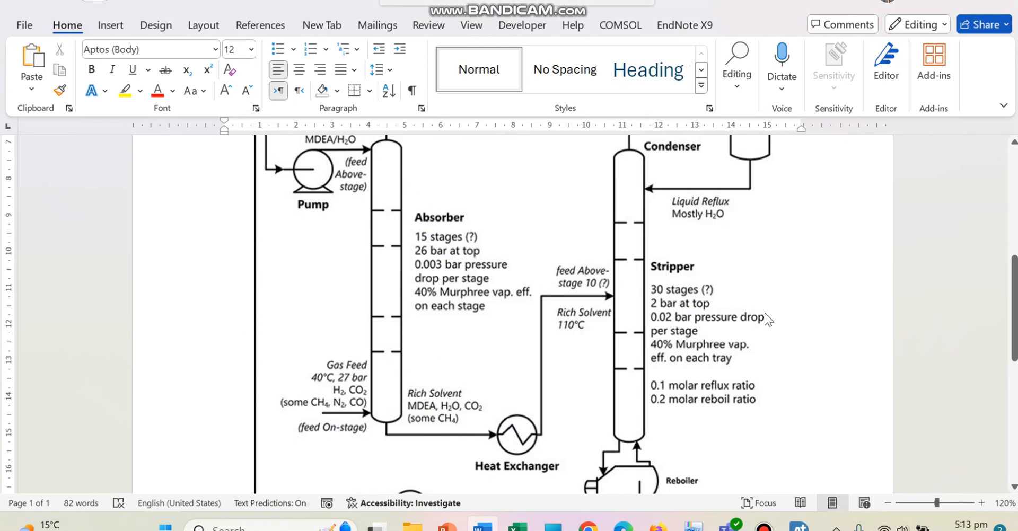
key("alt+Tab")
left_click(373, 221)
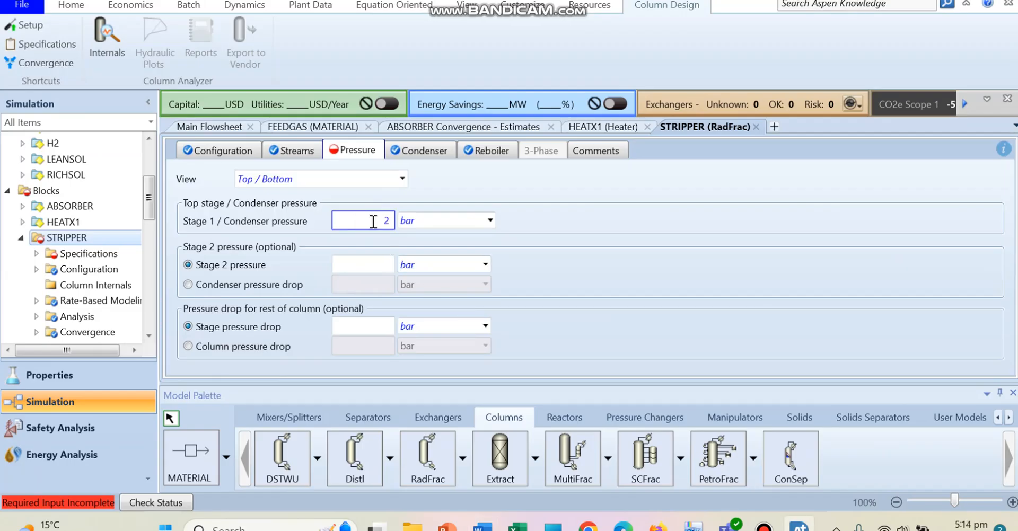
key("Return")
left_click(371, 329)
type("0.02")
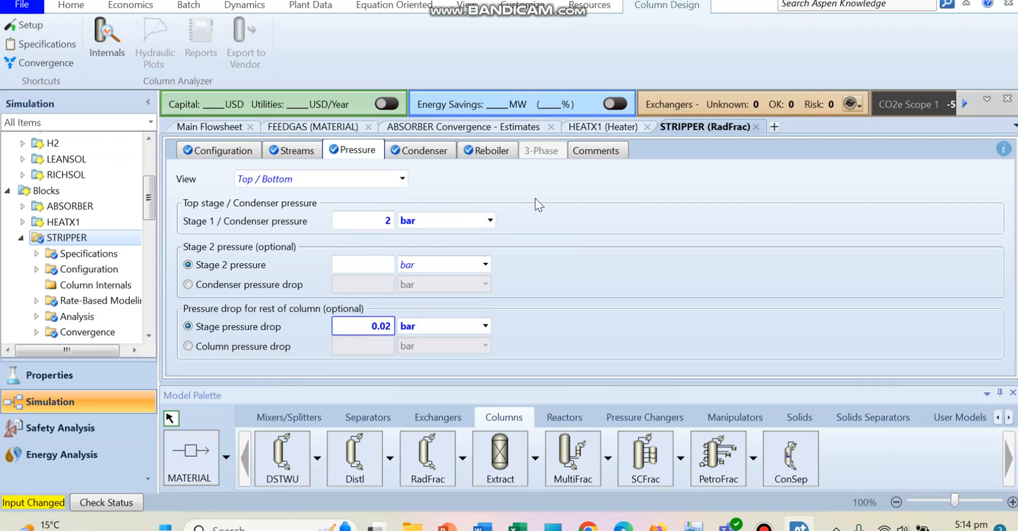
- Open the STRIPPER's efficiency specifications and choose Murphree efficiencies as the efficiency type
left_click(146, 202)
left_click_drag(146, 206, 146, 211)
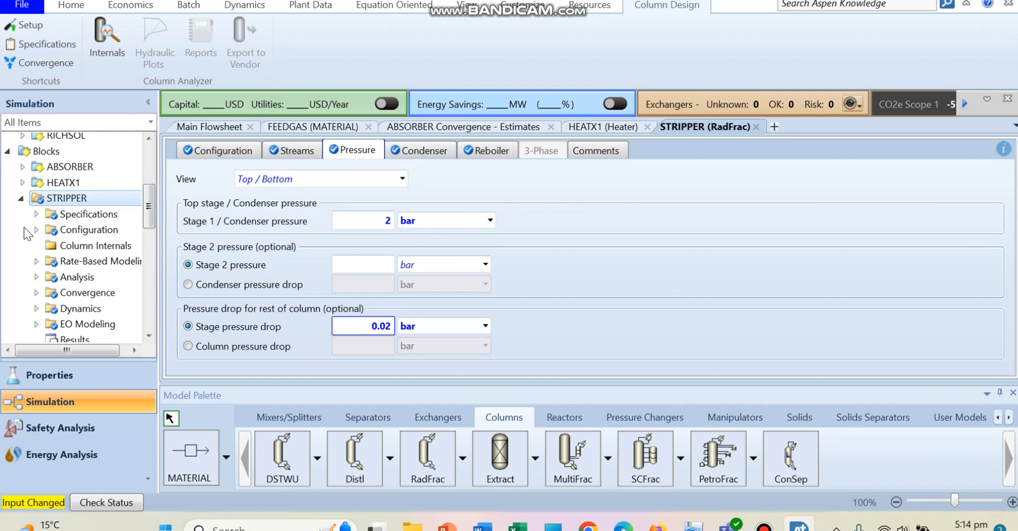
left_click(36, 214)
left_click_drag(150, 195, 148, 206)
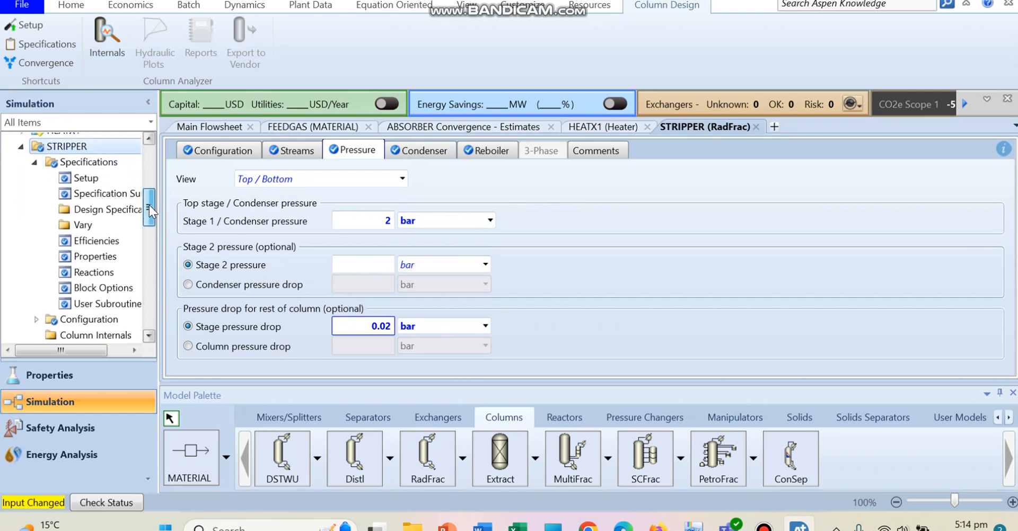
left_click(106, 225)
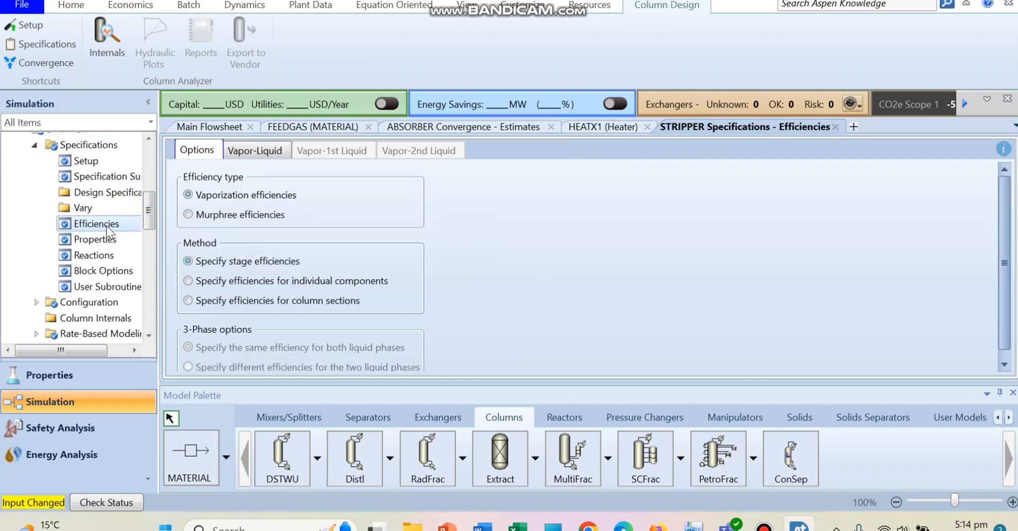
left_click(249, 214)
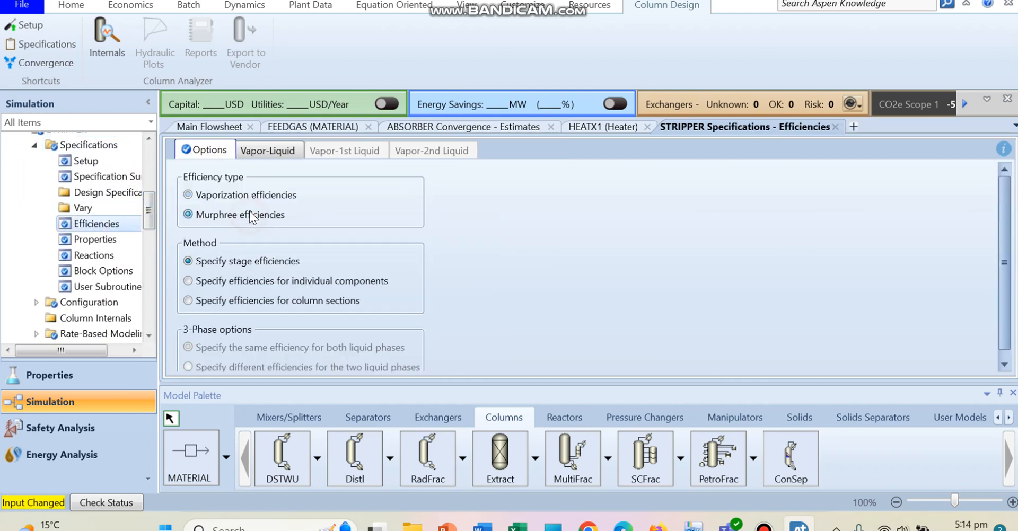
- Add stages 2 and 29 to the STRIPPER's vapor-liquid Murphree stage efficiency table
left_click(276, 151)
left_click(227, 235)
type("2")
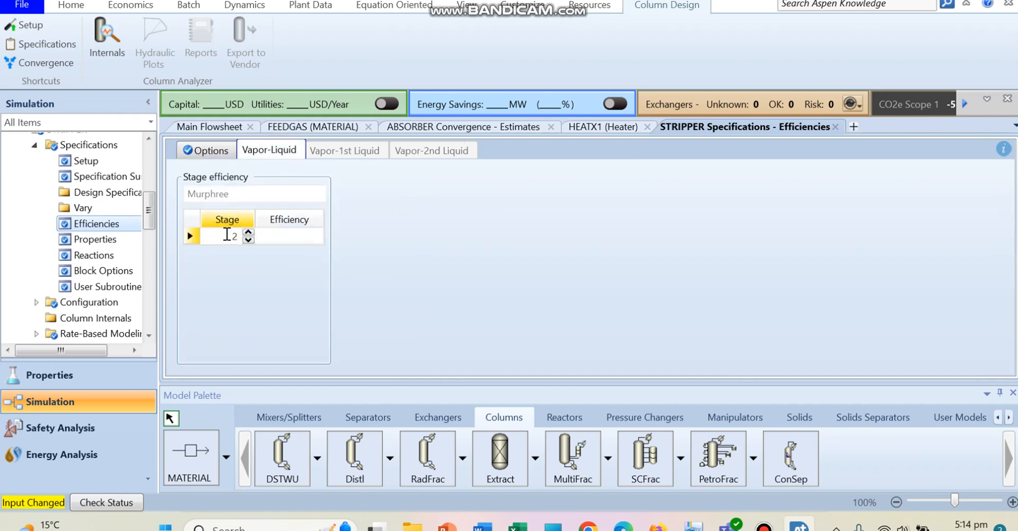
key("Return")
left_click(230, 260)
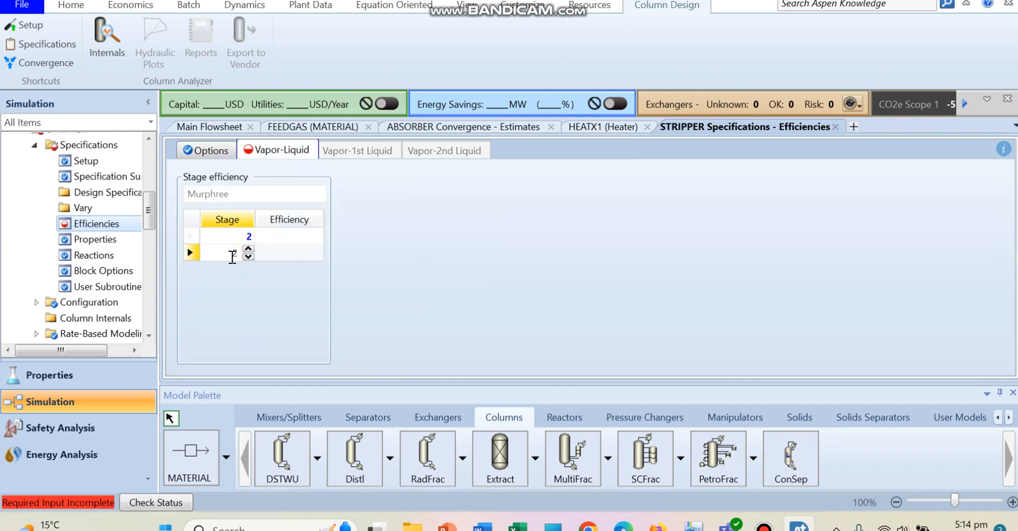
type("29")
- Set the Murphree efficiency to 0.4 for both stage 2 and stage 29
left_click(280, 240)
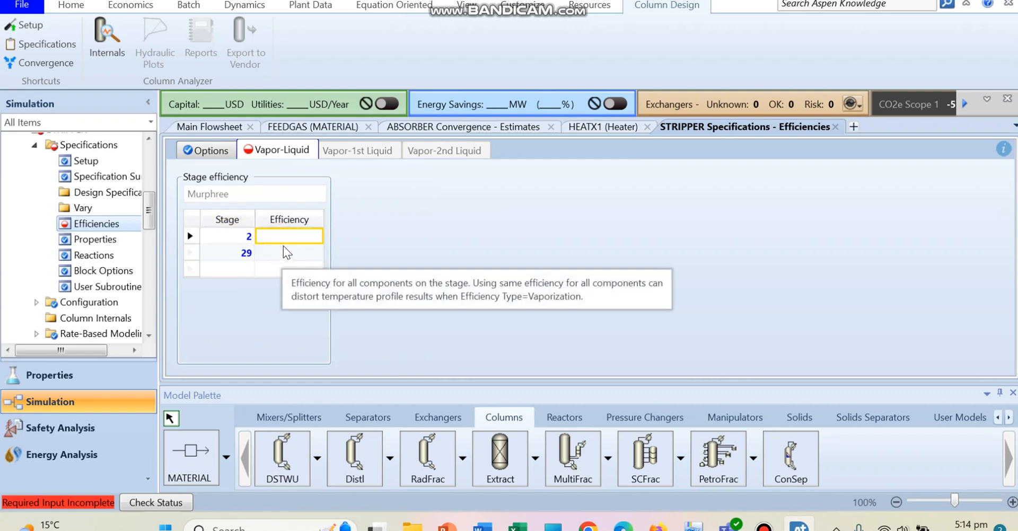
left_click(284, 237)
type("0")
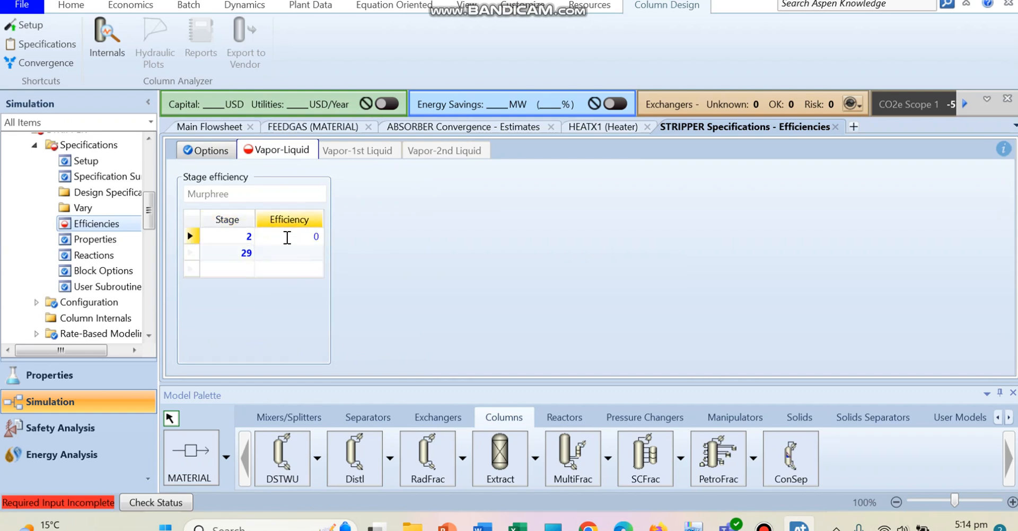
type(".4")
key("Return")
type("0")
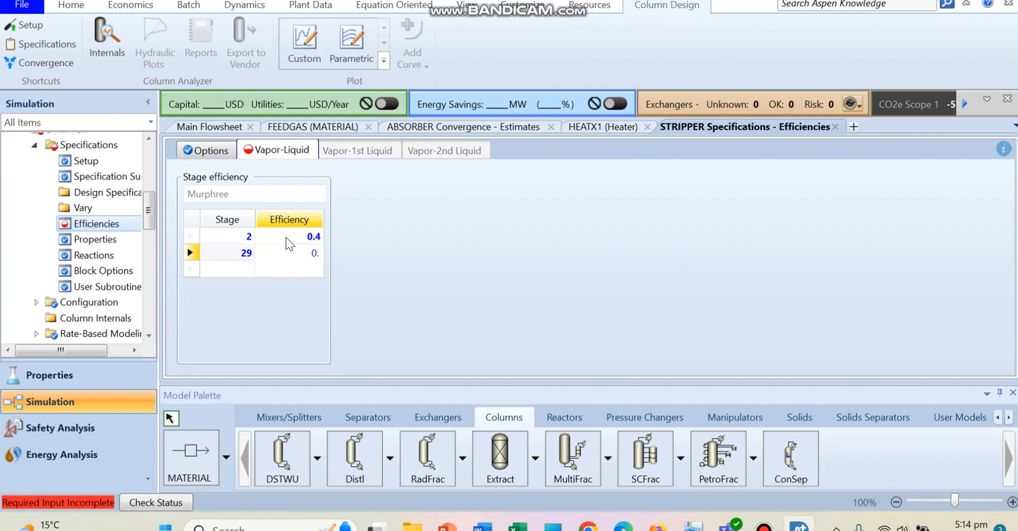
type(".4")
key("Return")
- Assign the MDEA-CO2 reaction set to stages 1 through 30 of the STRIPPER
left_click(96, 256)
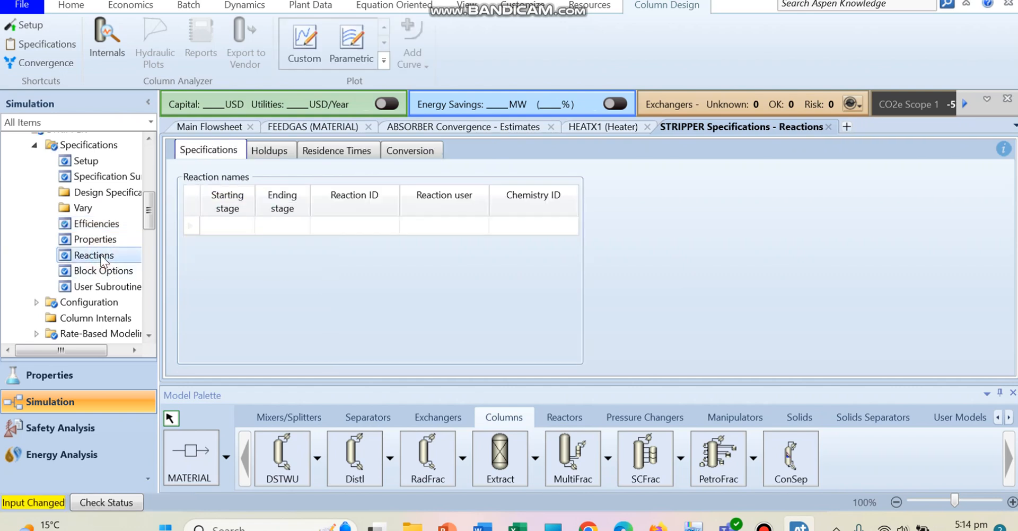
left_click(211, 228)
type("1")
left_click(283, 223)
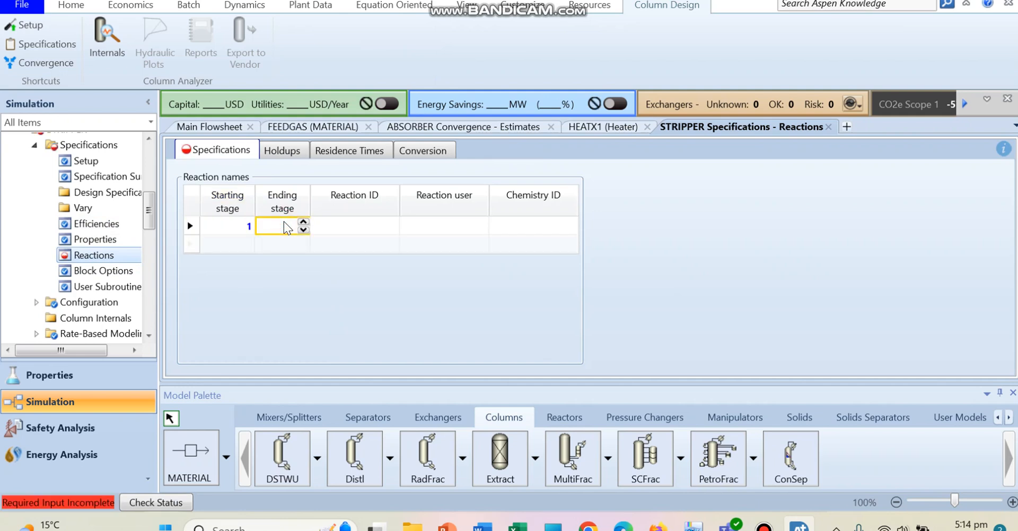
type("30")
left_click(393, 223)
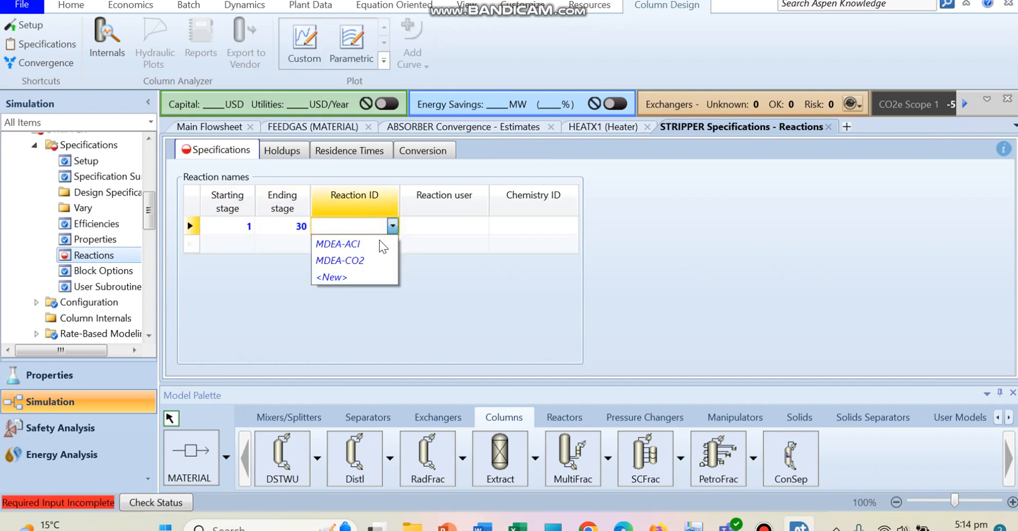
left_click(354, 263)
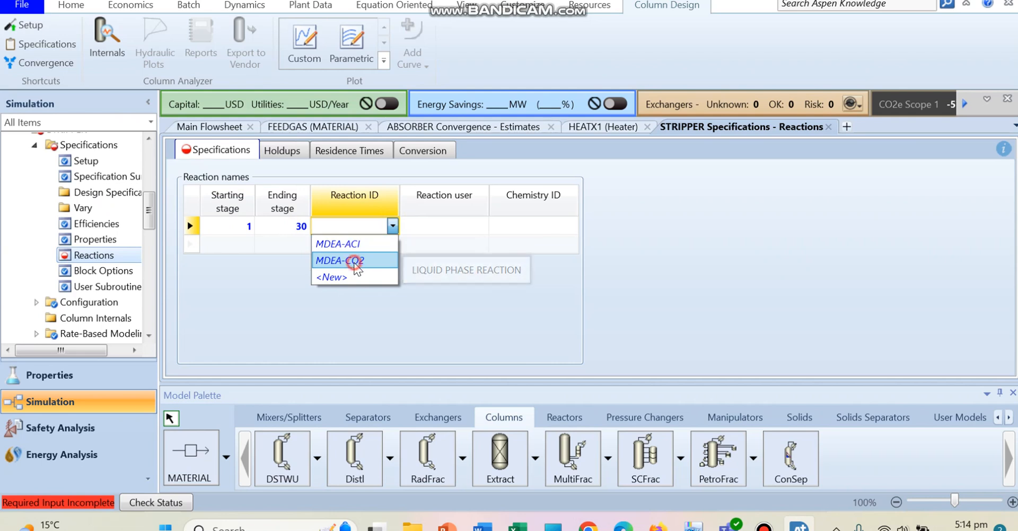
- Specify a liquid residence time of 300 sec for reactions on stage 1 of the STRIPPER
left_click(352, 150)
left_click(227, 252)
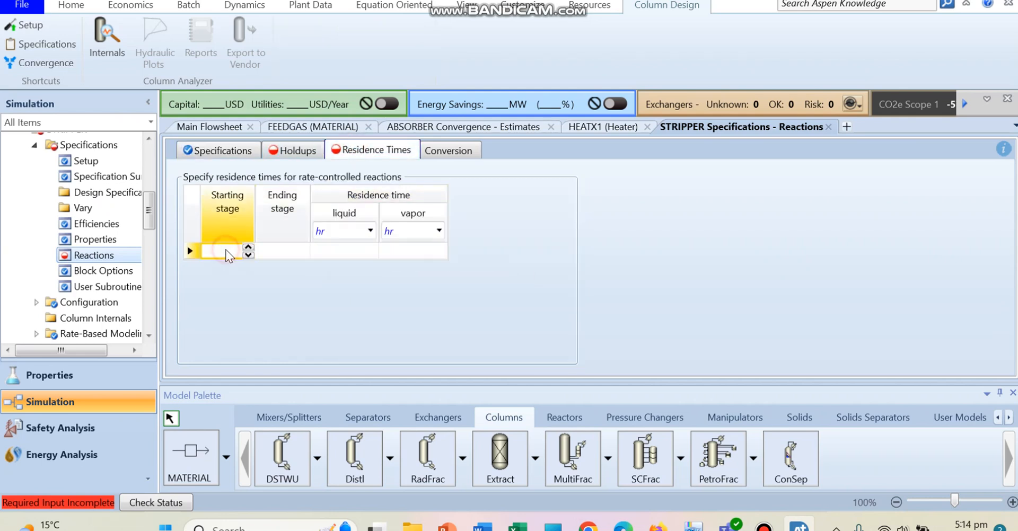
left_click(282, 255)
left_click(354, 234)
left_click(370, 231)
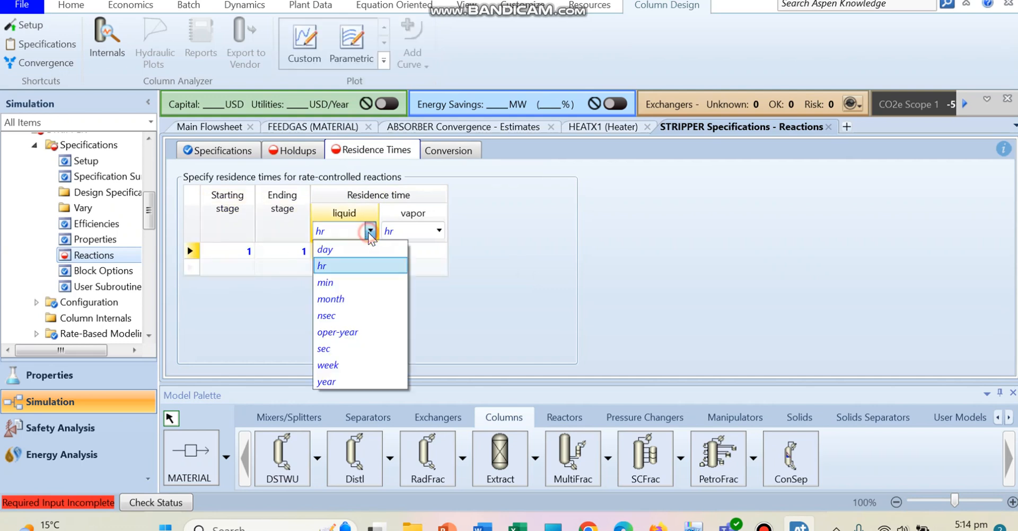
left_click(324, 349)
left_click(343, 252)
type("300")
key("Return")
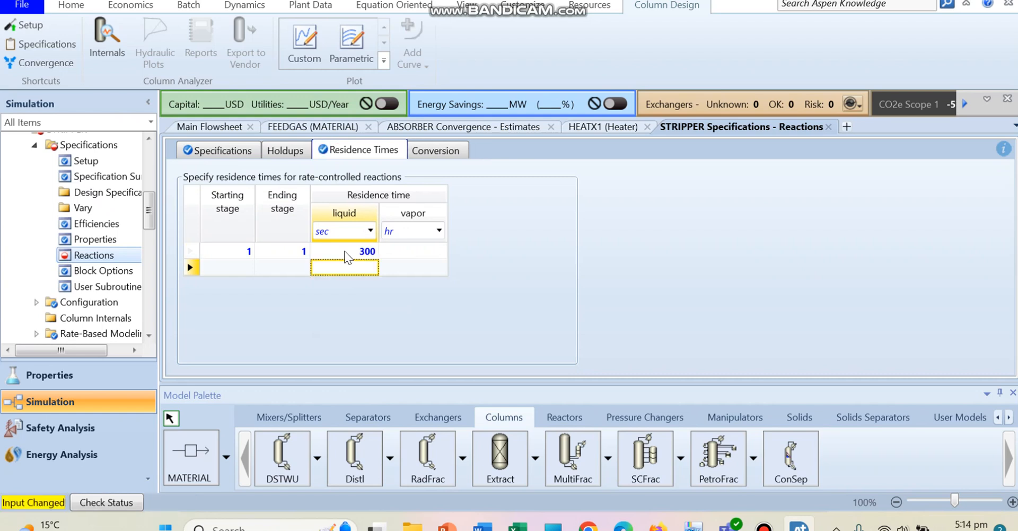
- Add a liquid residence time of 5 sec for stages 2 through 29 of the STRIPPER
left_click(235, 269)
type("2")
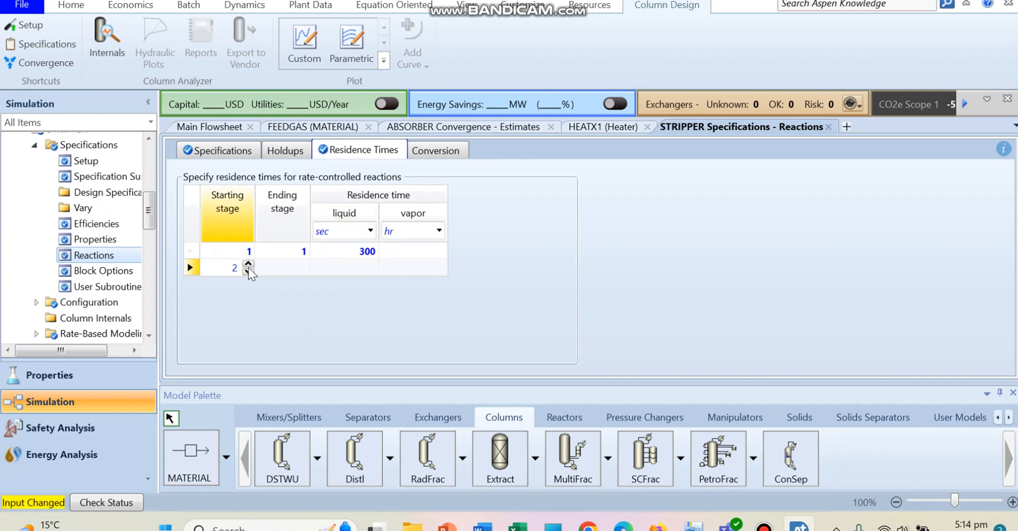
left_click(271, 267)
type("29")
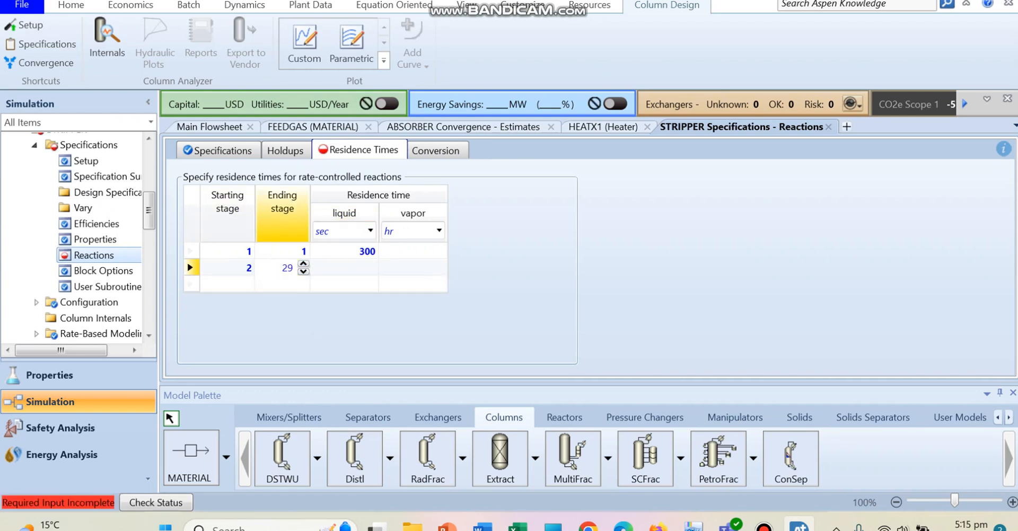
left_click(342, 272)
type("5")
key("Return")
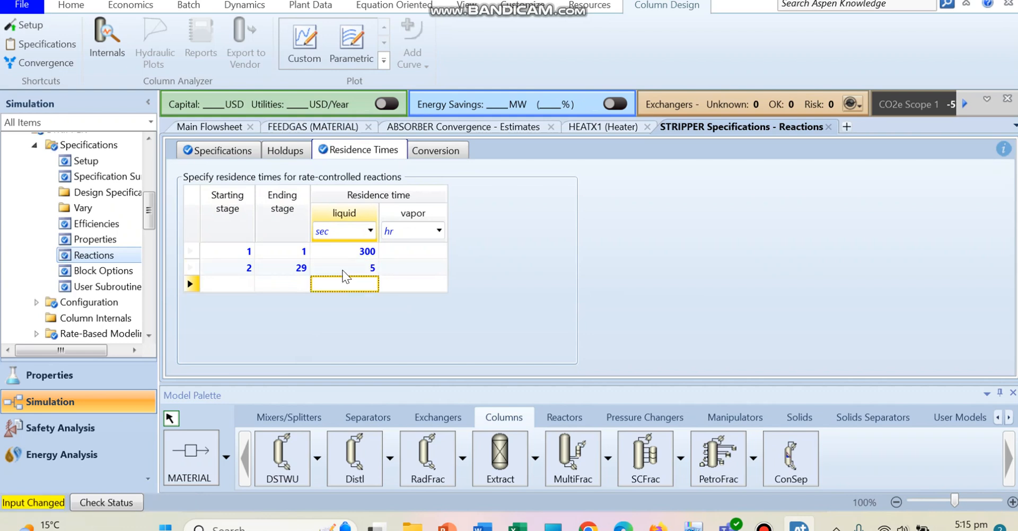
- Add a liquid residence time of 300 sec for stage 30 of the STRIPPER
left_click(231, 288)
type("30")
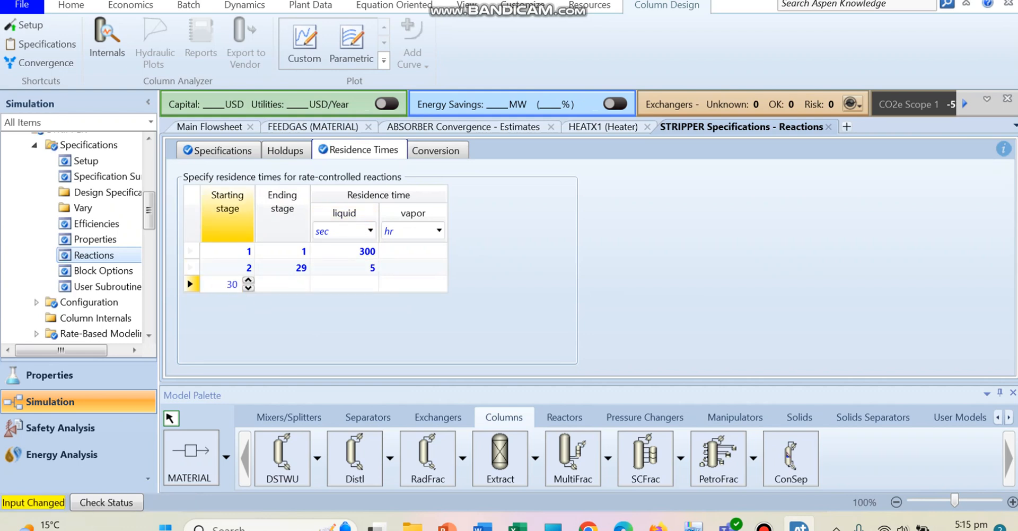
left_click(290, 285)
type("30")
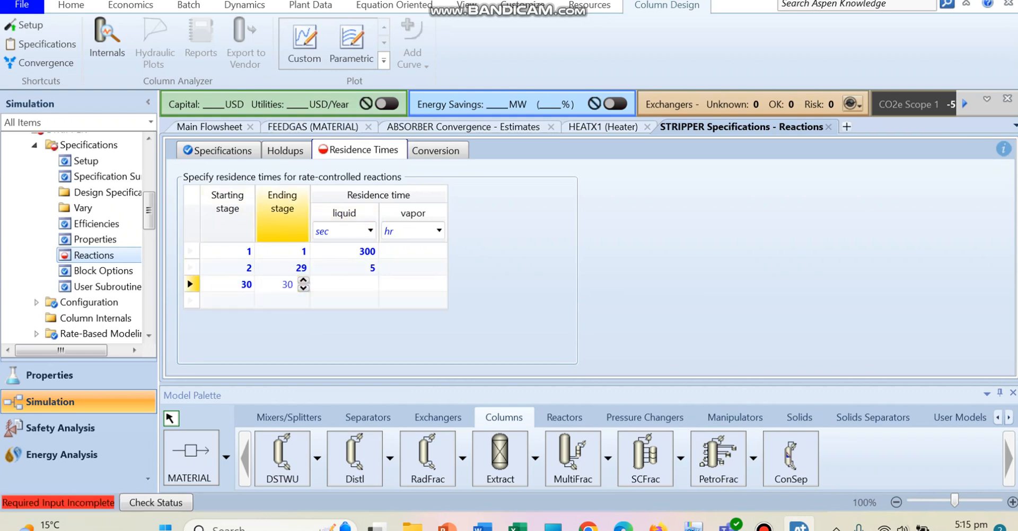
left_click(353, 287)
type("300")
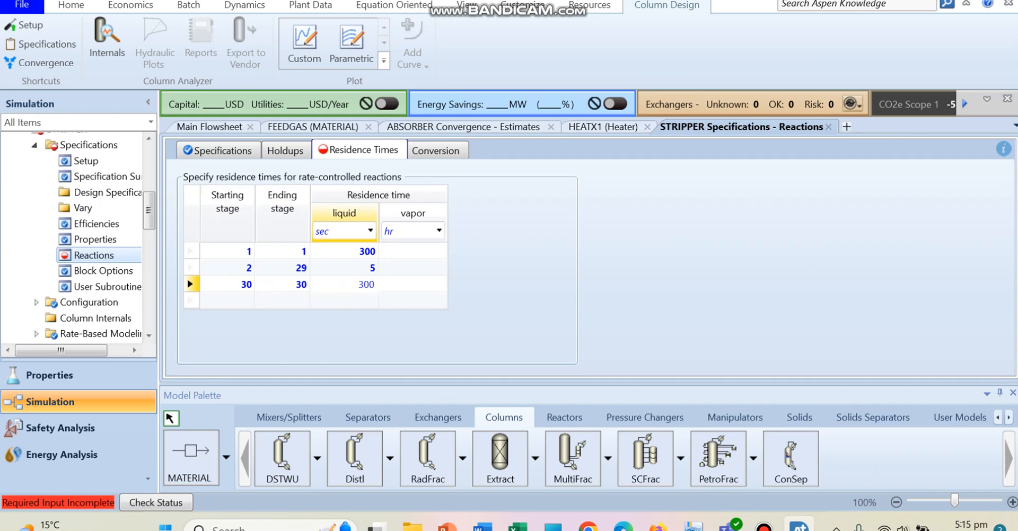
key("Return")
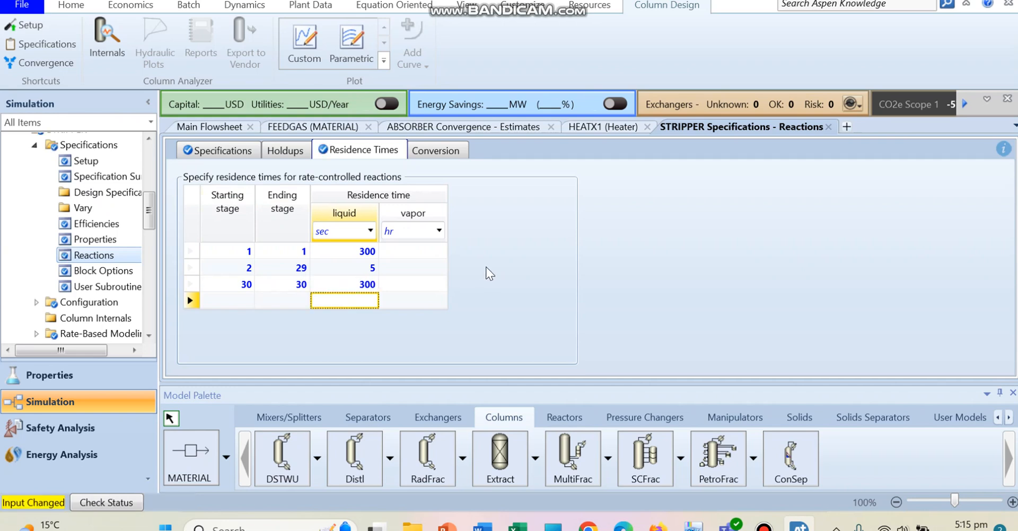
- Set the maximum iterations to 200 in the STRIPPER's basic convergence settings
left_click_drag(145, 206, 149, 235)
left_click(35, 212)
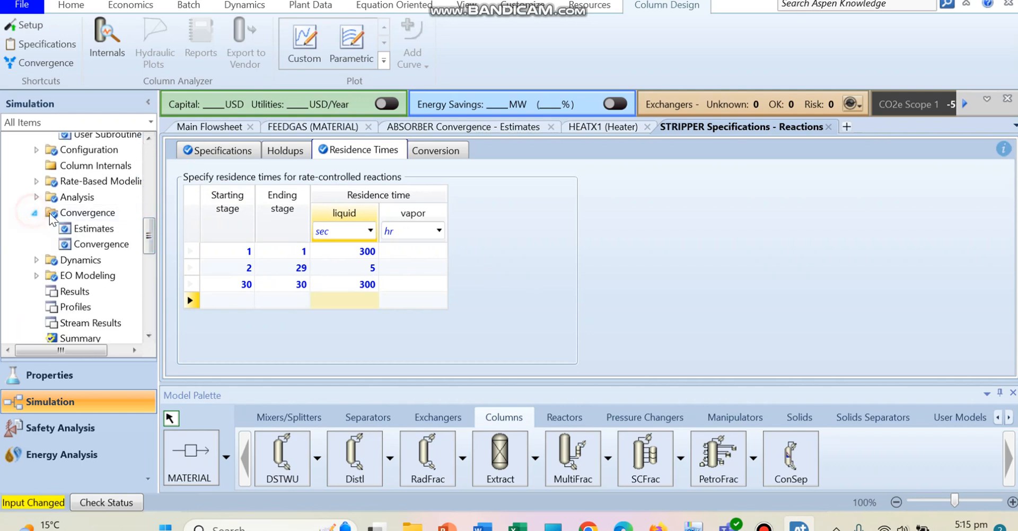
left_click(92, 246)
left_click(401, 215)
type("200")
key("Return")
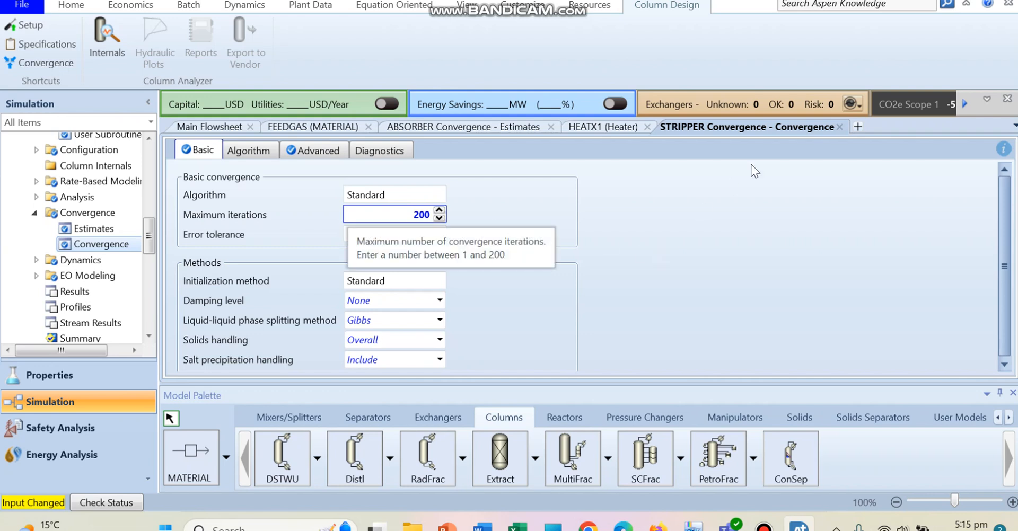
- Run the simulation from the main flowsheet and display the run-status results form
left_click(228, 127)
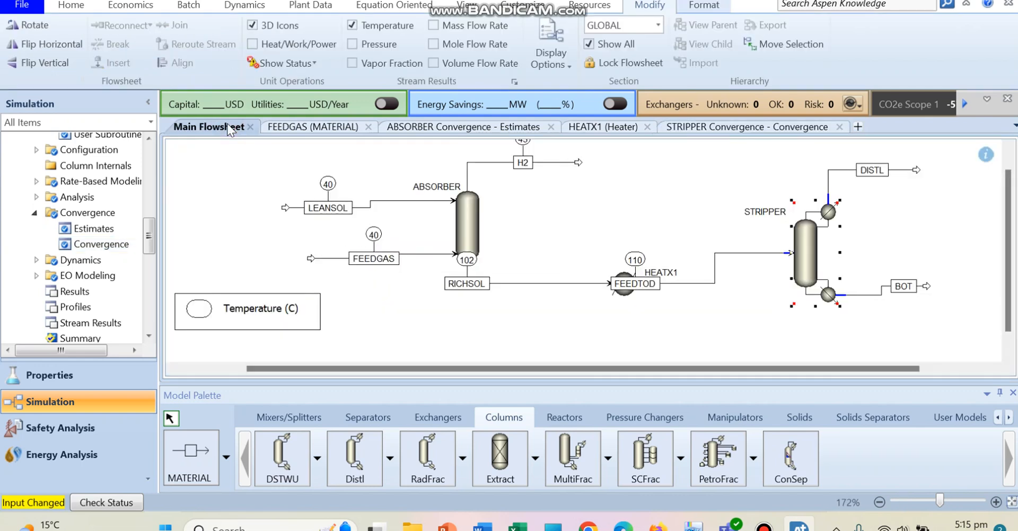
left_click(71, 7)
left_click(192, 41)
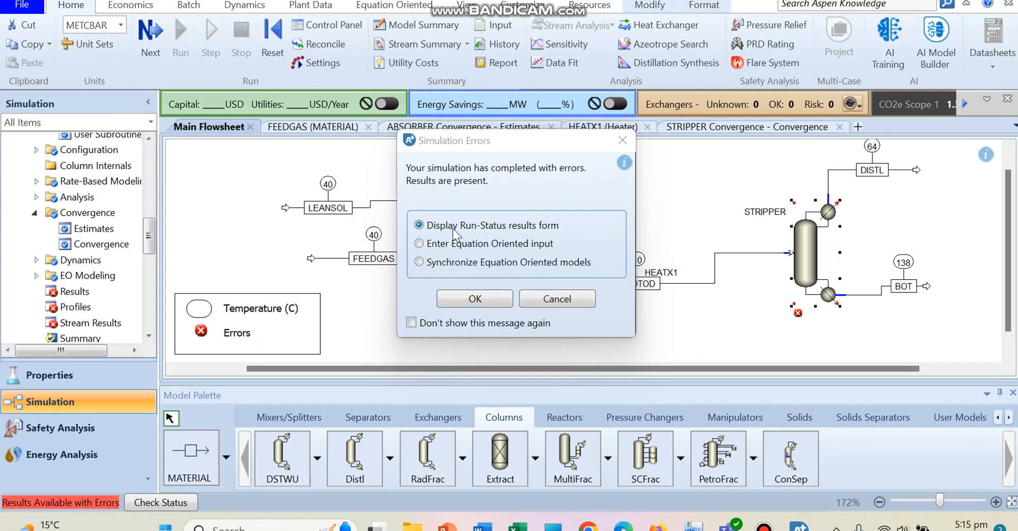
left_click(469, 303)
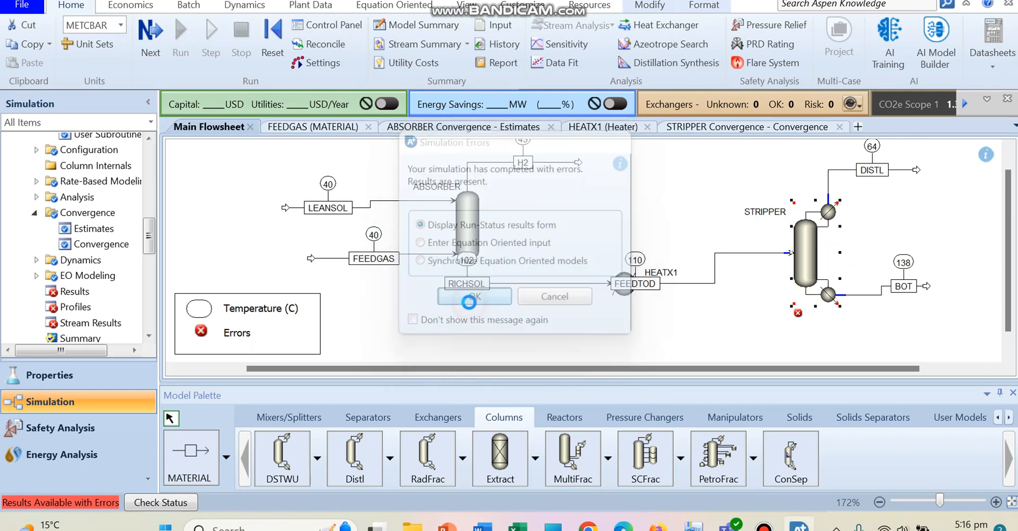
- Remove the MDEA-CO2 reaction assignment from the STRIPPER's stages, overriding the consistency check
left_click_drag(149, 297, 148, 199)
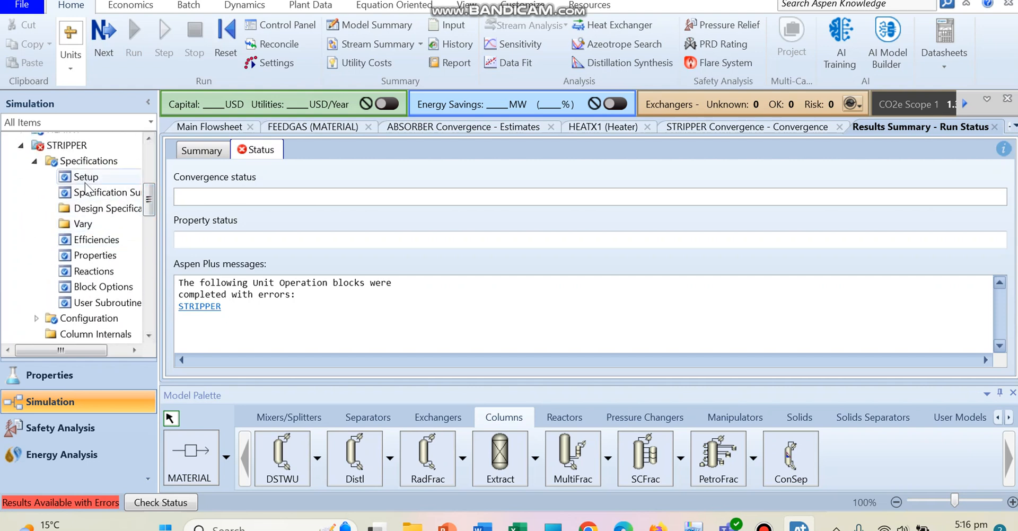
double_click(79, 145)
left_click(94, 271)
left_click(220, 234)
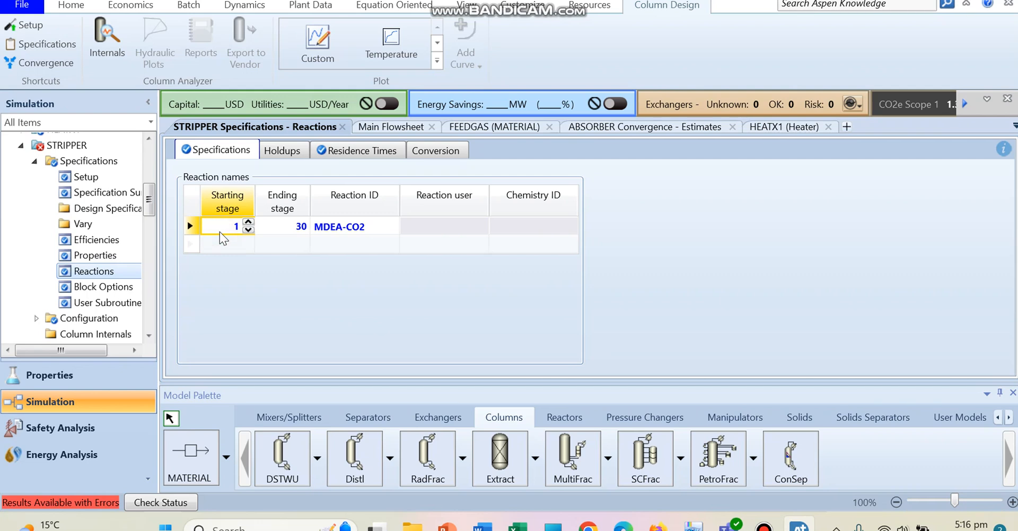
key("BackSpace")
left_click(290, 232)
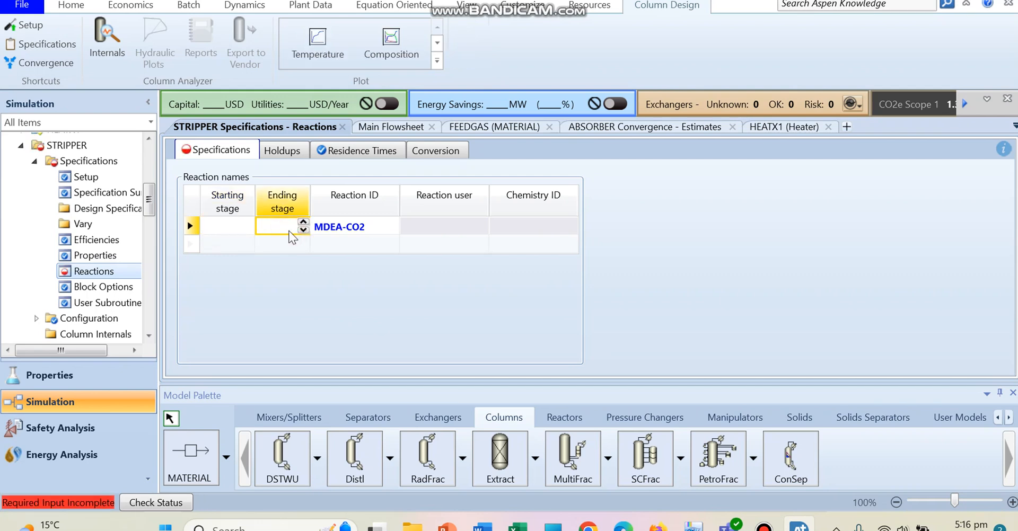
left_click(323, 233)
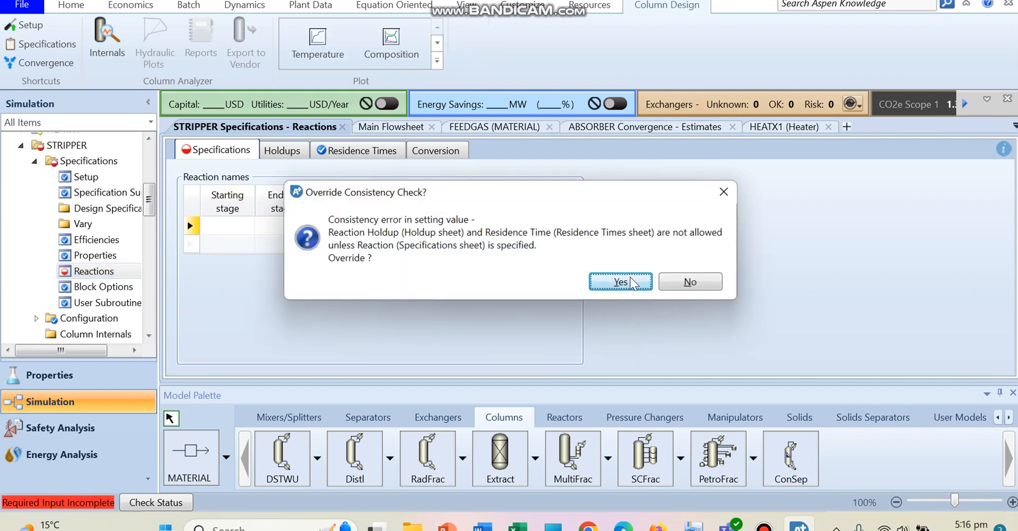
left_click(620, 281)
- Clear the starting and ending stages from all three rows of the STRIPPER's reaction residence times
left_click(327, 151)
left_click(228, 254)
key("Delete")
left_click(234, 284)
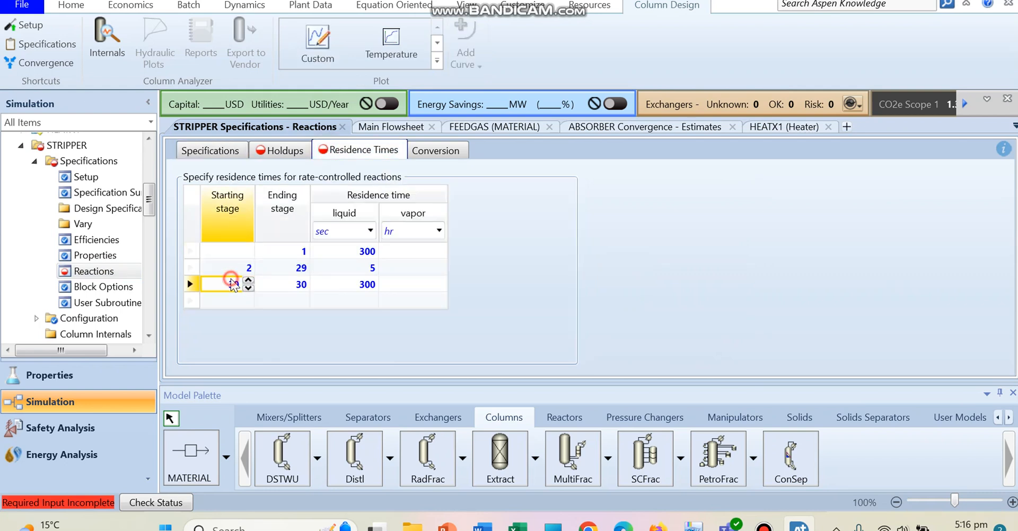
left_click(228, 270)
key("Delete")
left_click(285, 253)
key("Delete")
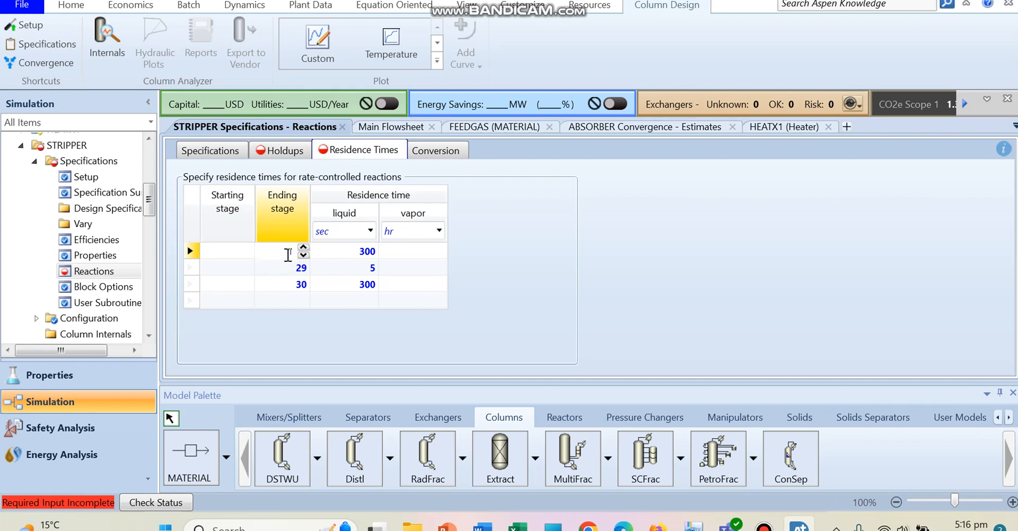
left_click(294, 268)
key("Delete")
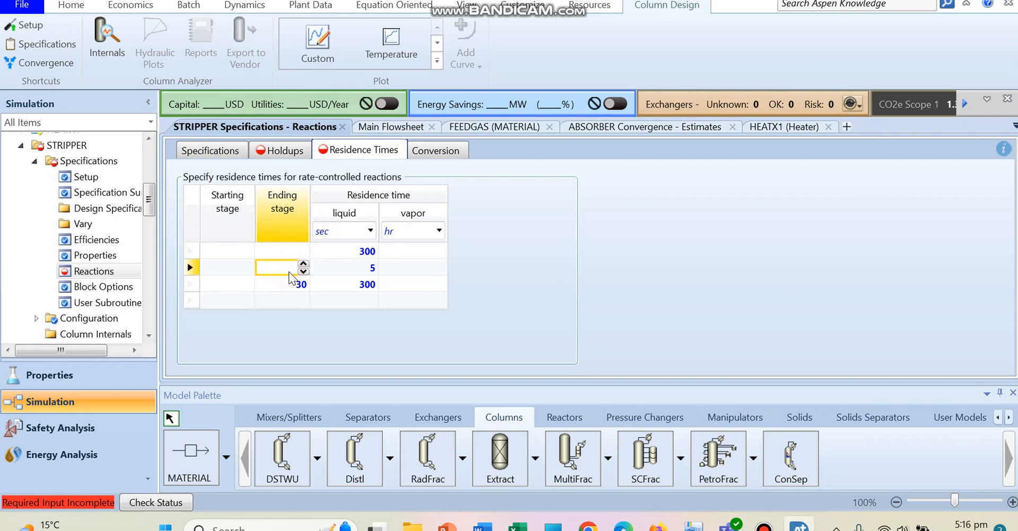
left_click(294, 285)
key("Delete")
- Delete all remaining liquid residence time values so the STRIPPER's residence time table is empty
left_click(344, 251)
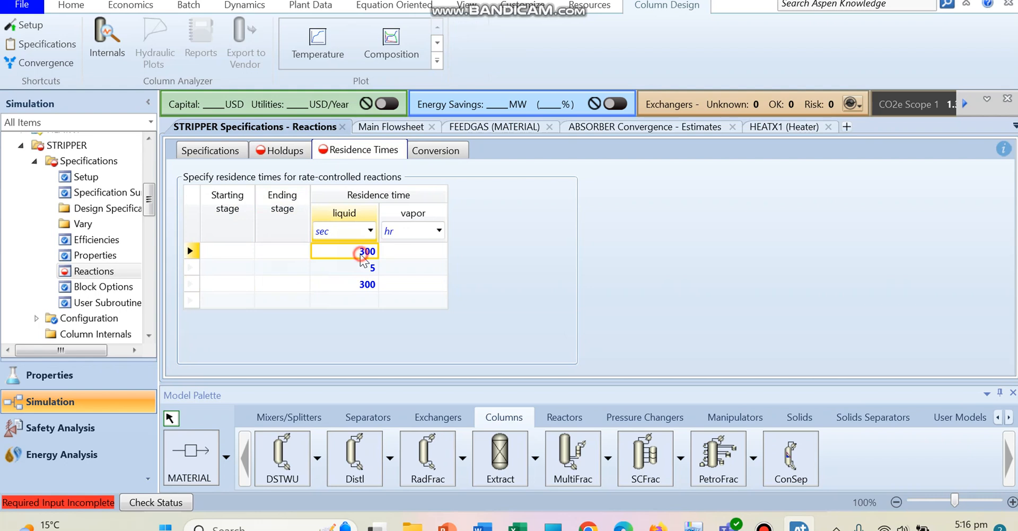
key("Delete")
left_click(354, 268)
key("Delete")
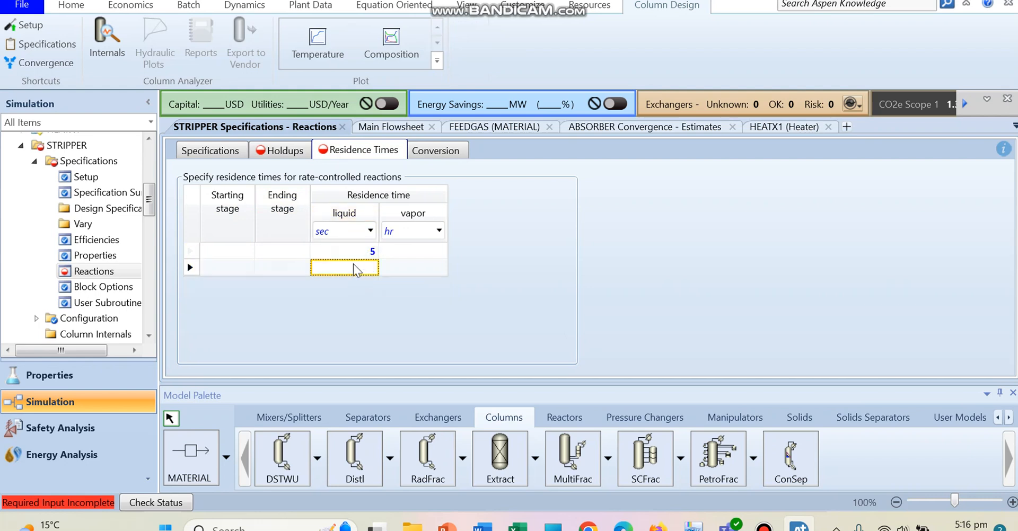
left_click(353, 253)
key("Delete")
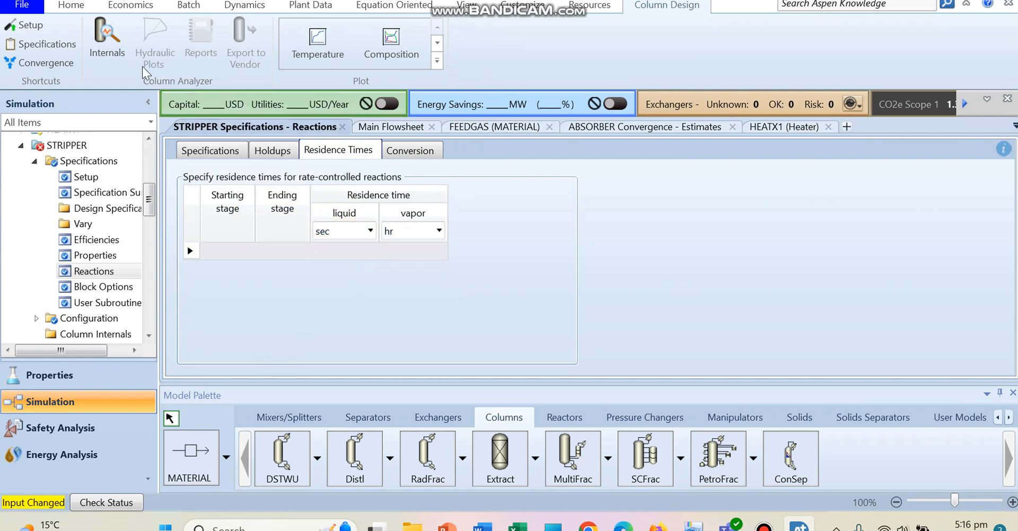
- Rerun the simulation without the stripper reactions and open the STRIPPER's convergence estimates
left_click(65, 6)
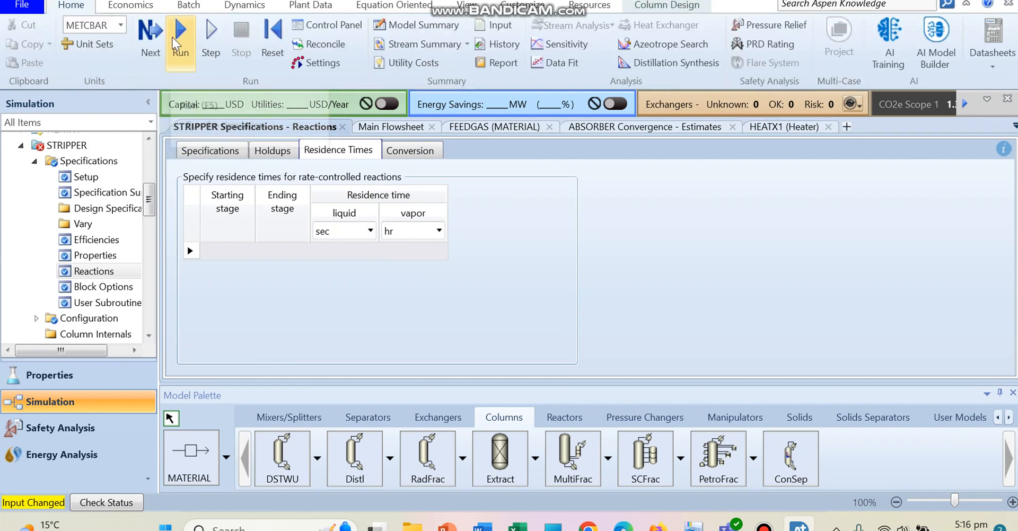
left_click(172, 37)
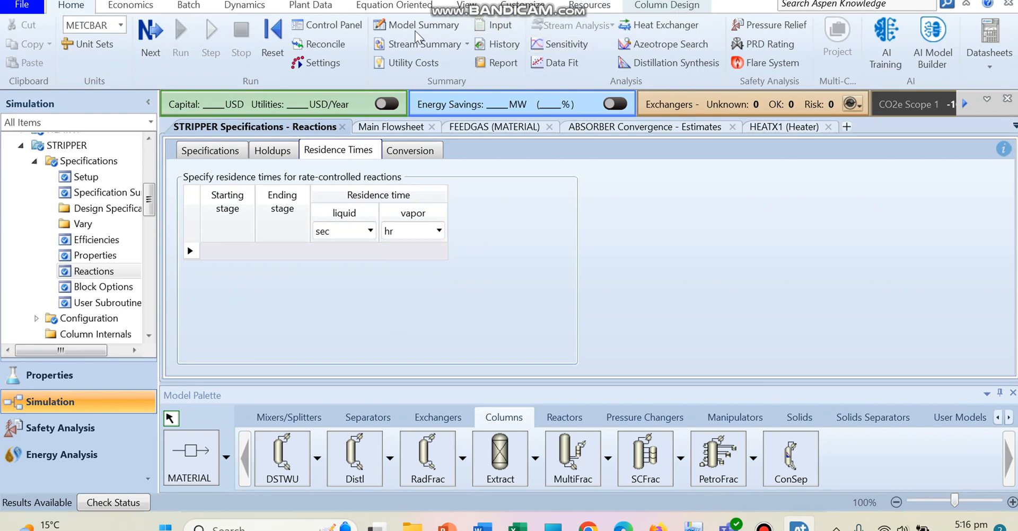
left_click(148, 203)
left_click_drag(148, 203, 148, 219)
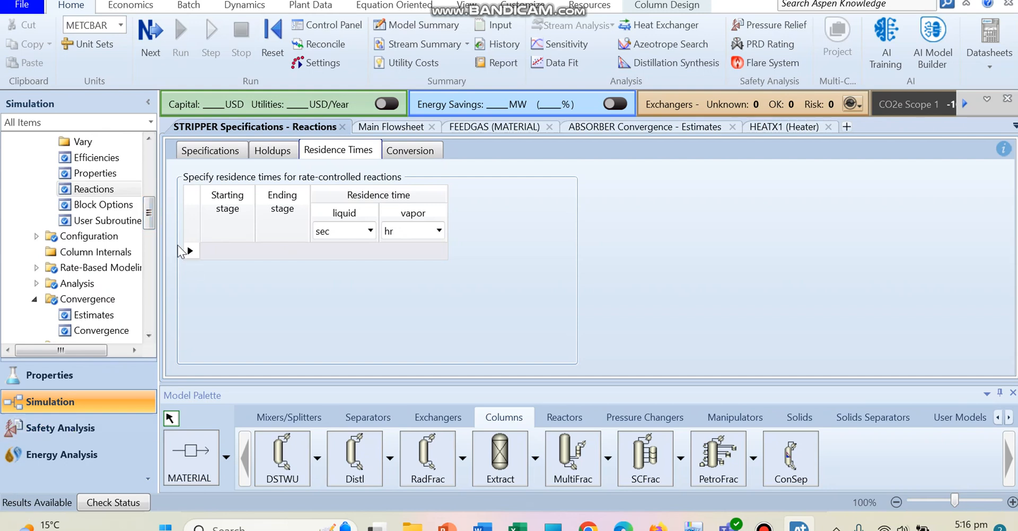
mouse_move(148, 215)
left_mouse_down()
mouse_move(147, 262)
mouse_move(152, 203)
mouse_move(149, 225)
left_mouse_up()
left_click(95, 258)
mouse_move(150, 220)
left_mouse_down()
mouse_move(151, 199)
mouse_move(151, 230)
left_mouse_up()
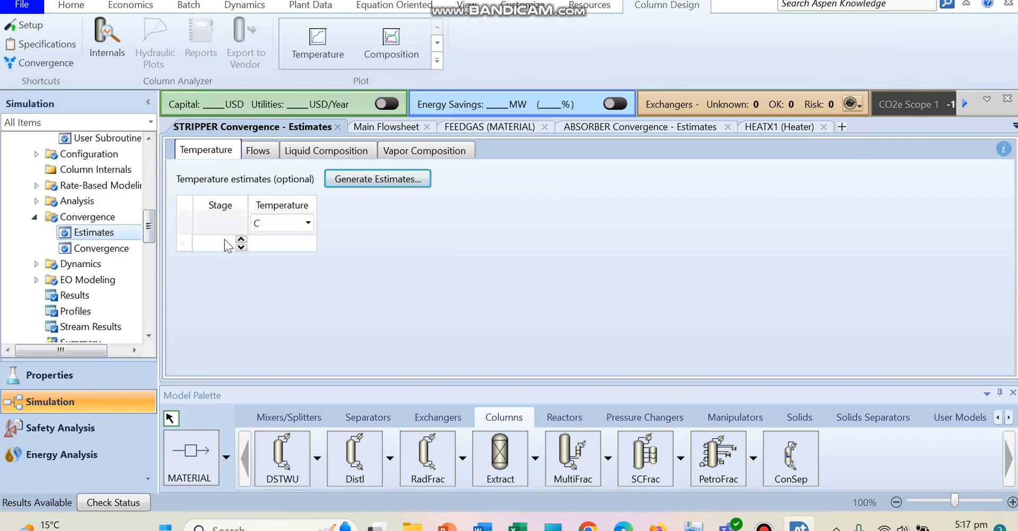
- Generate STRIPPER estimates for temperature, liquid and vapor mole flows, and component mole fractions, using all stages for temperatures and flows
left_click(365, 181)
left_click(395, 152)
left_click(395, 173)
left_click(396, 194)
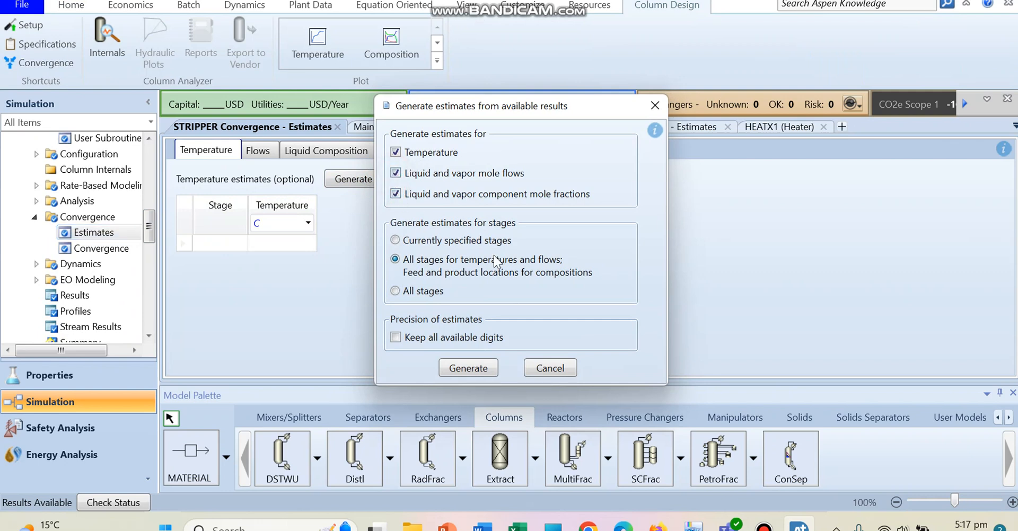
left_click(469, 369)
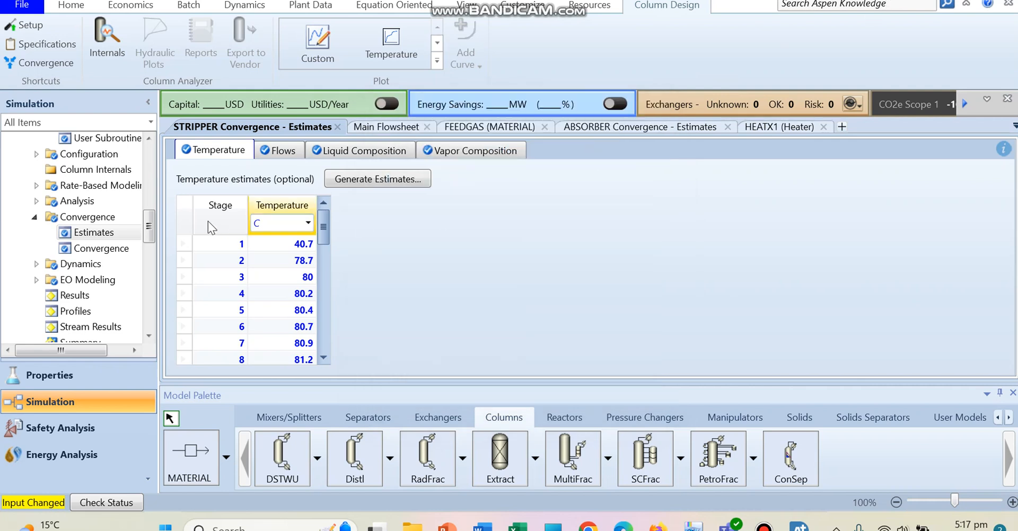
- Assign the MDEA-CO2 reaction set to stages 1 through 30 of the STRIPPER again
left_click_drag(156, 237, 149, 209)
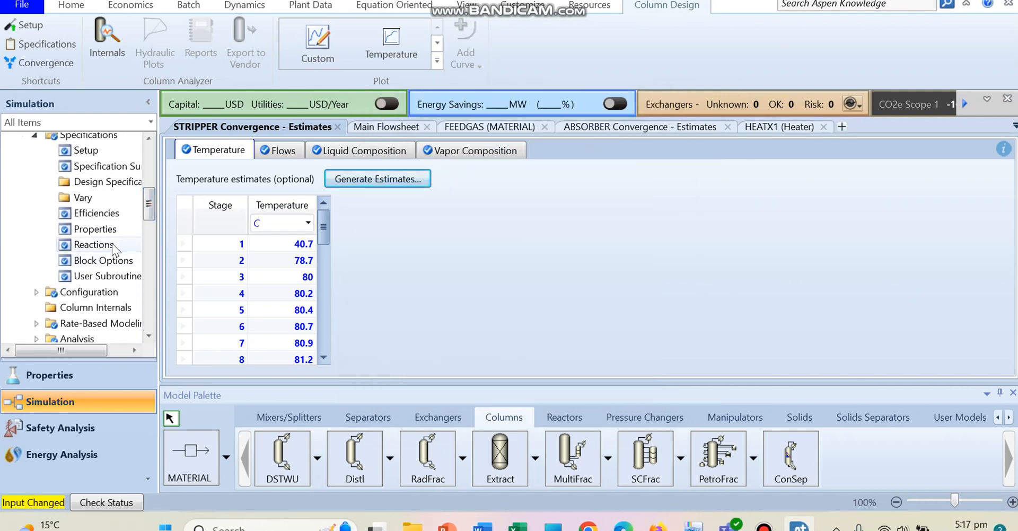
left_click(113, 243)
left_click(233, 228)
type("1")
left_click(282, 226)
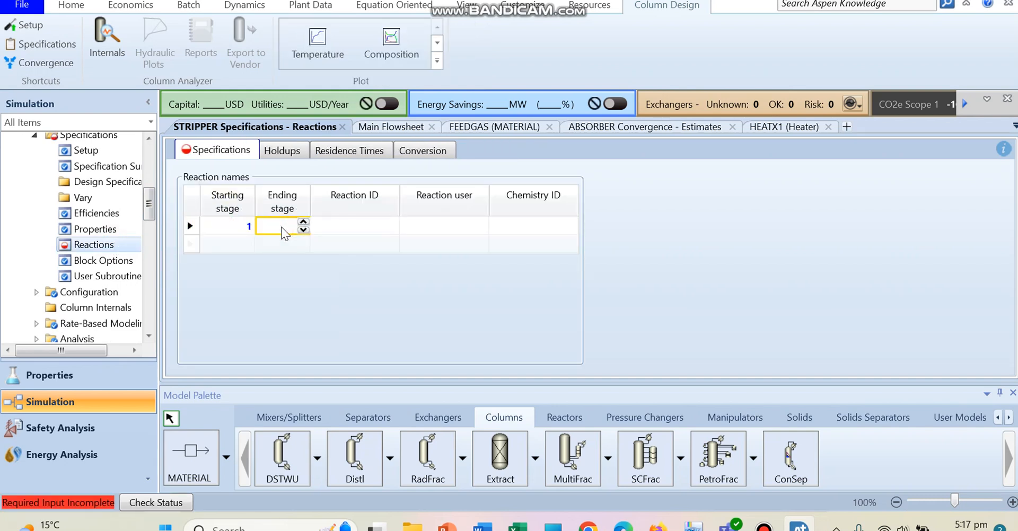
type("3")
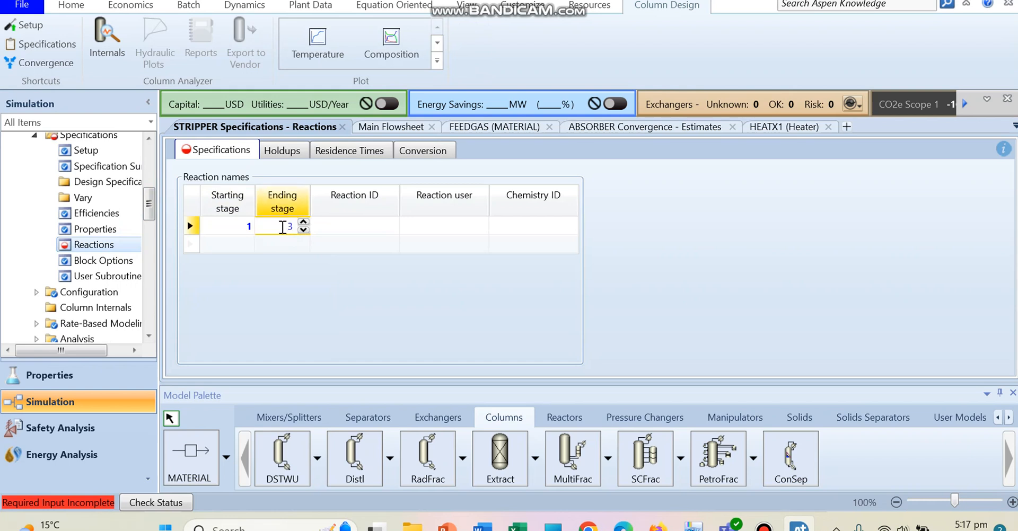
type("0")
left_click(356, 218)
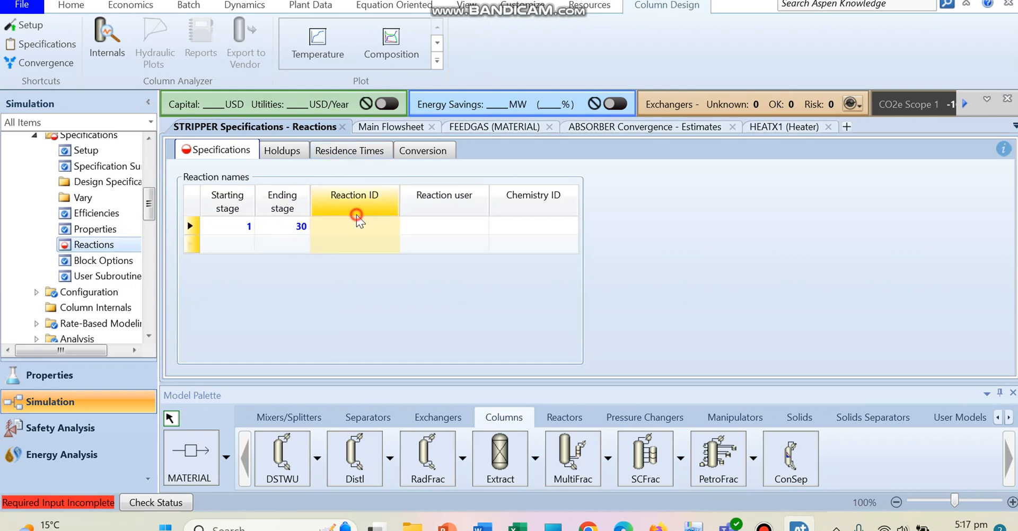
left_click(345, 227)
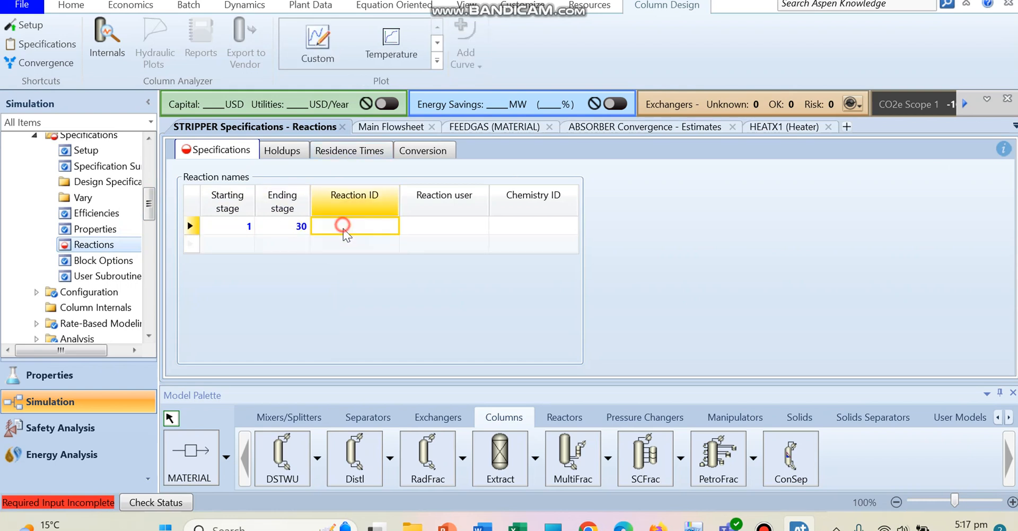
left_click(391, 226)
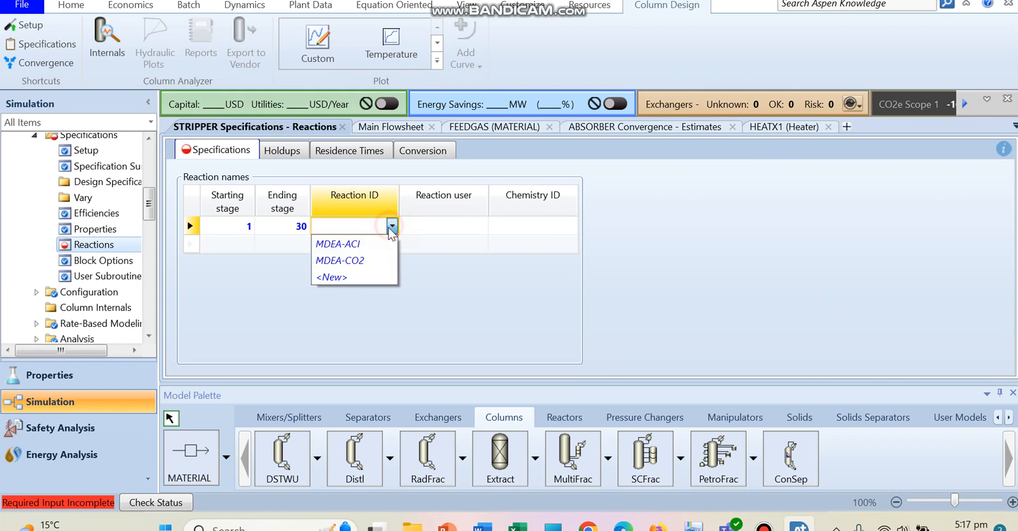
left_click(355, 260)
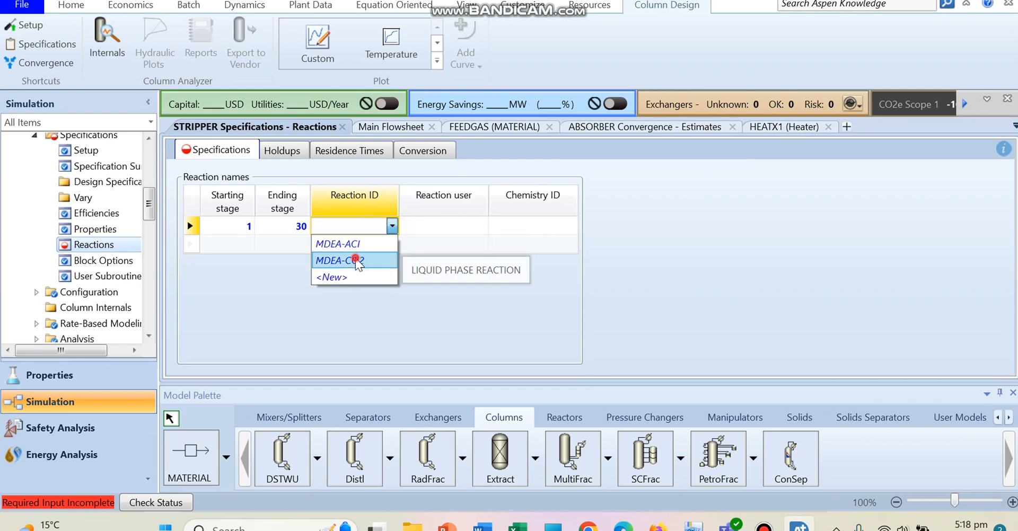
- Set the STRIPPER's liquid residence time to 300 sec for stage 1
left_click(348, 151)
left_click(220, 250)
type("1")
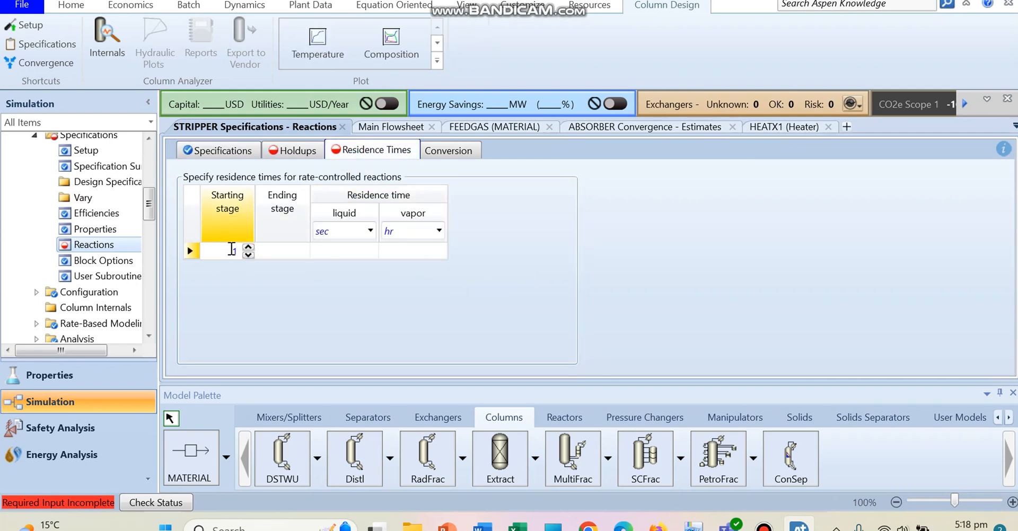
left_click(272, 255)
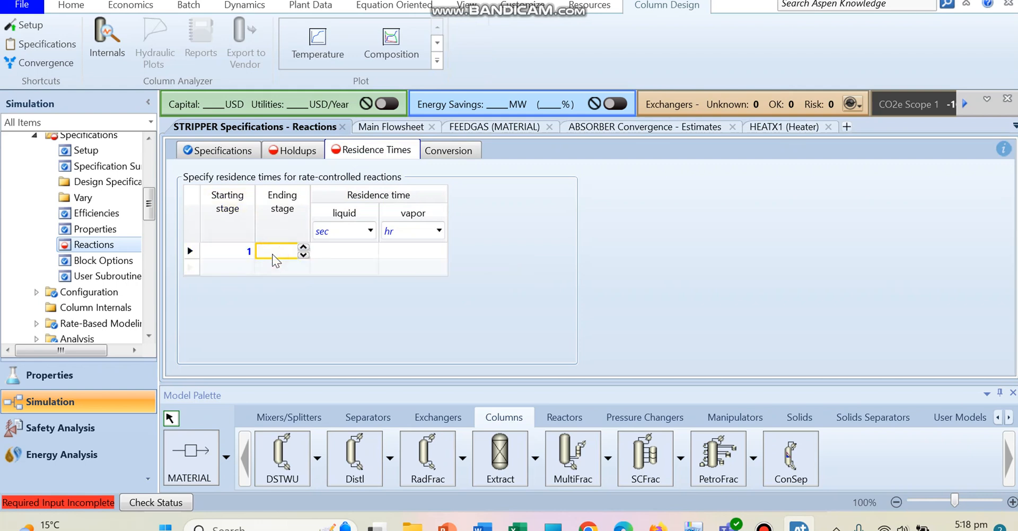
type("1")
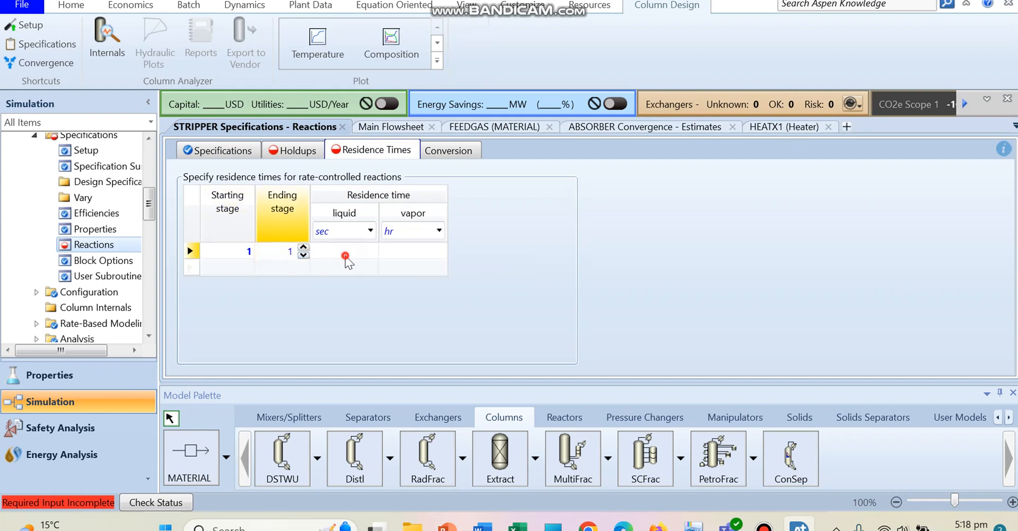
left_click(345, 255)
type("300")
key("Return")
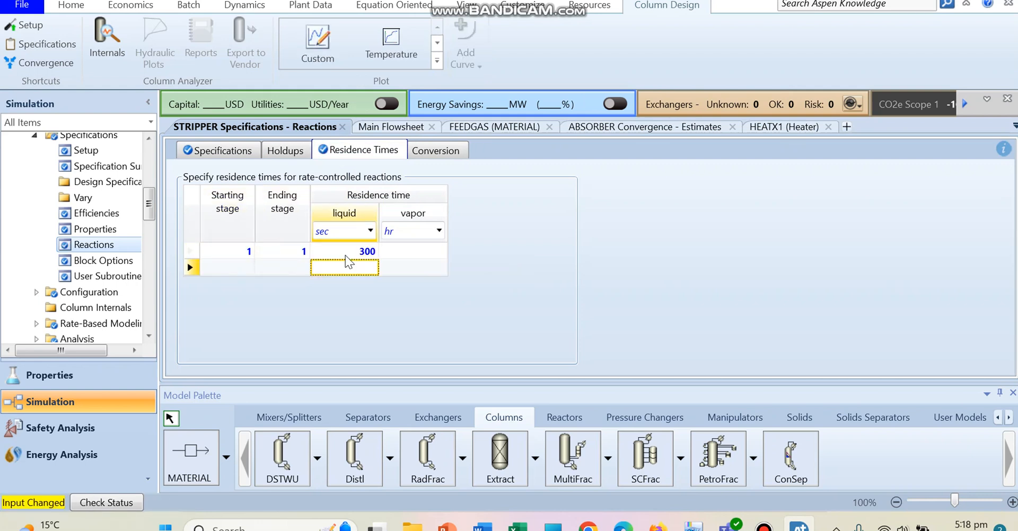
- Add a liquid residence time of 5 sec for STRIPPER stages 2 through 29
left_click(245, 265)
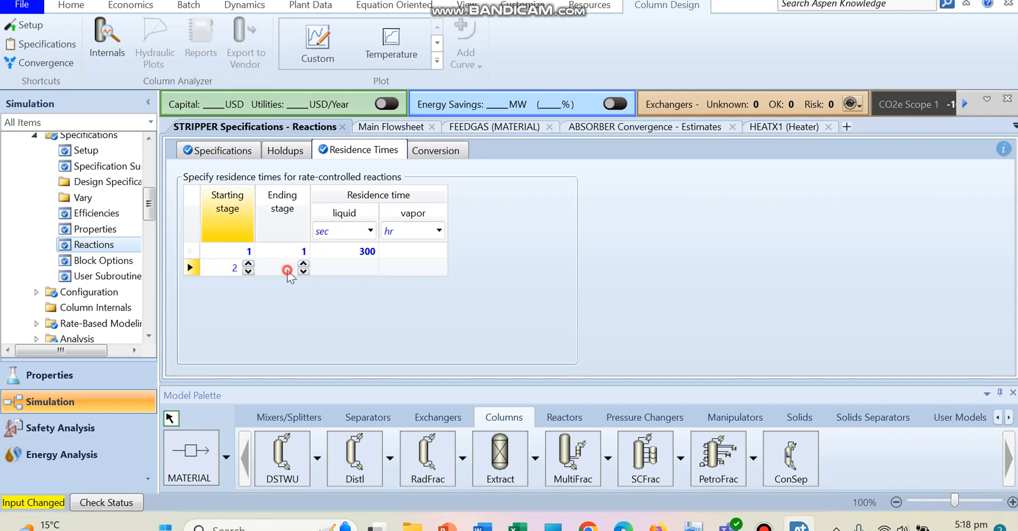
left_click(287, 269)
type("29")
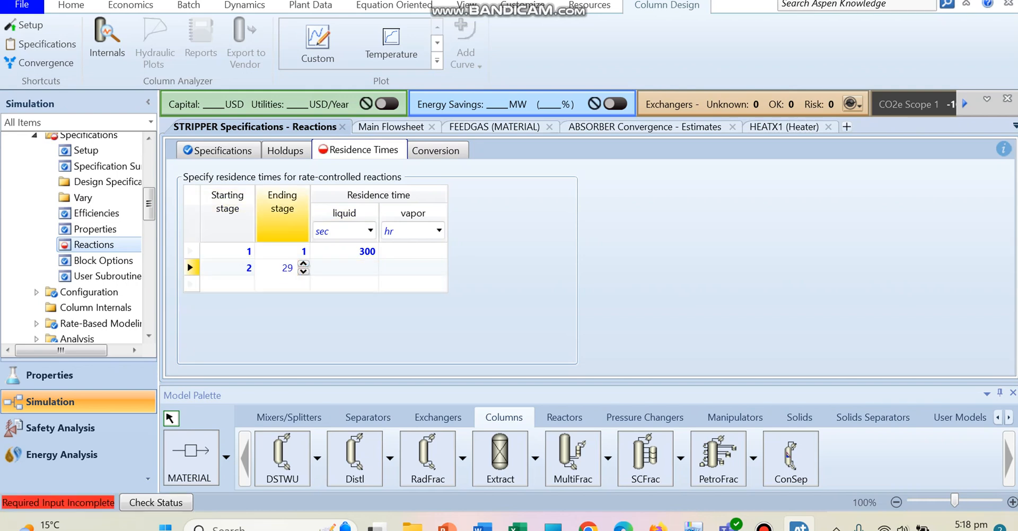
left_click(358, 267)
type("5")
key("Return")
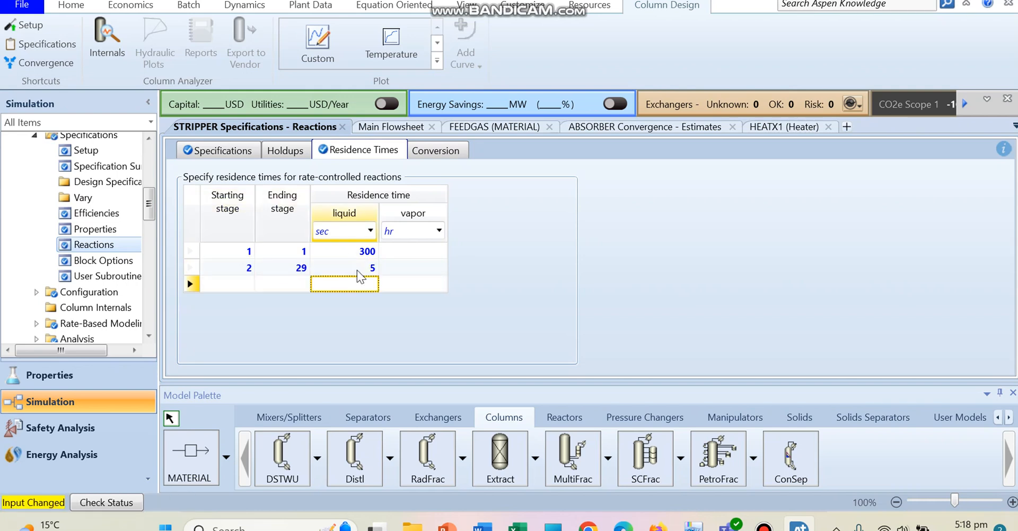
- Add a liquid residence time of 300 sec for stage 30 of the STRIPPER
left_click(228, 285)
type("30")
left_click(275, 289)
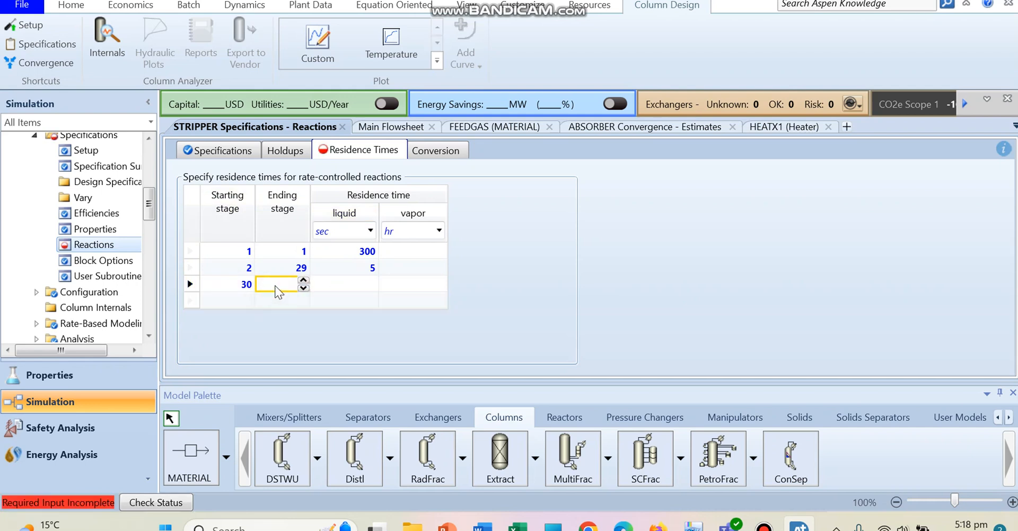
type("30")
left_click(351, 280)
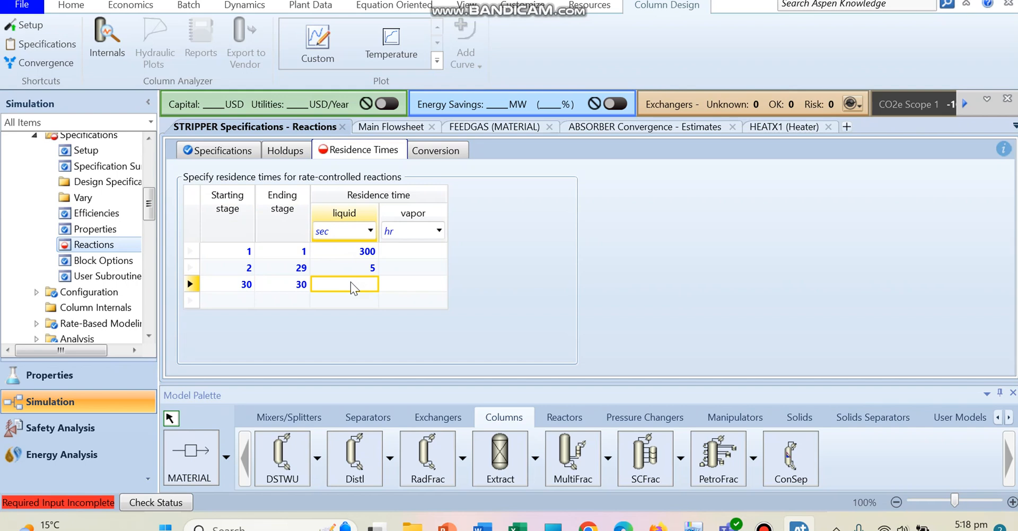
type("300")
key("Return")
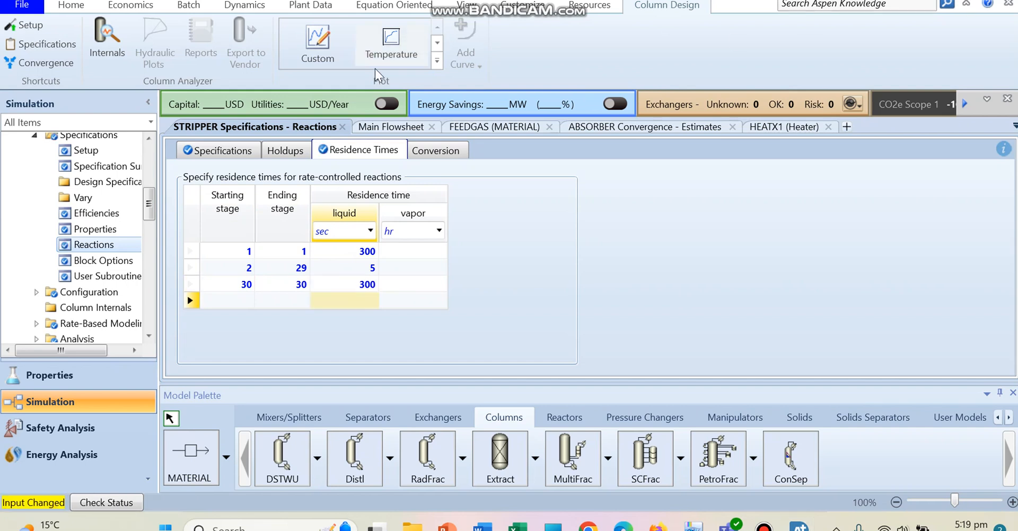
- Run the simulation with the stripper reactions and residence times restored
left_click(72, 7)
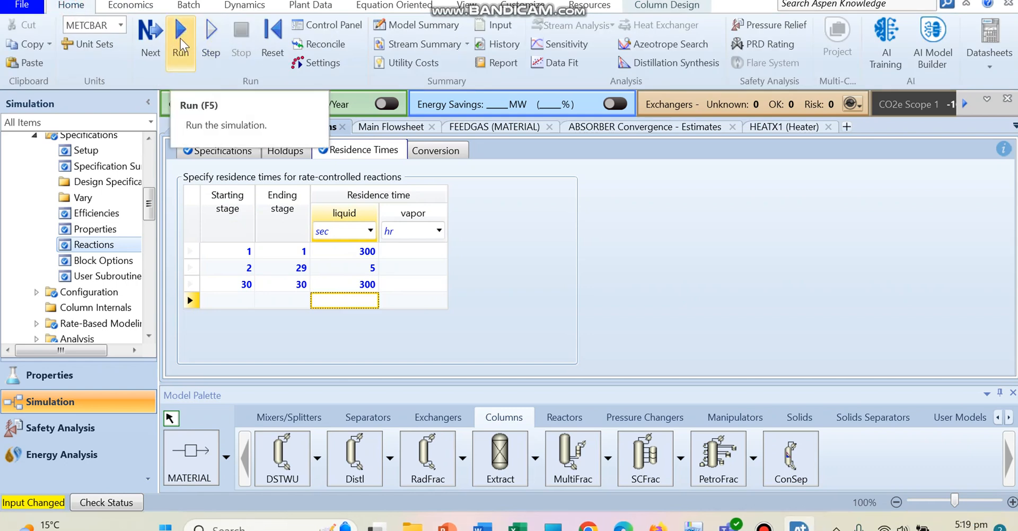
left_click(180, 39)
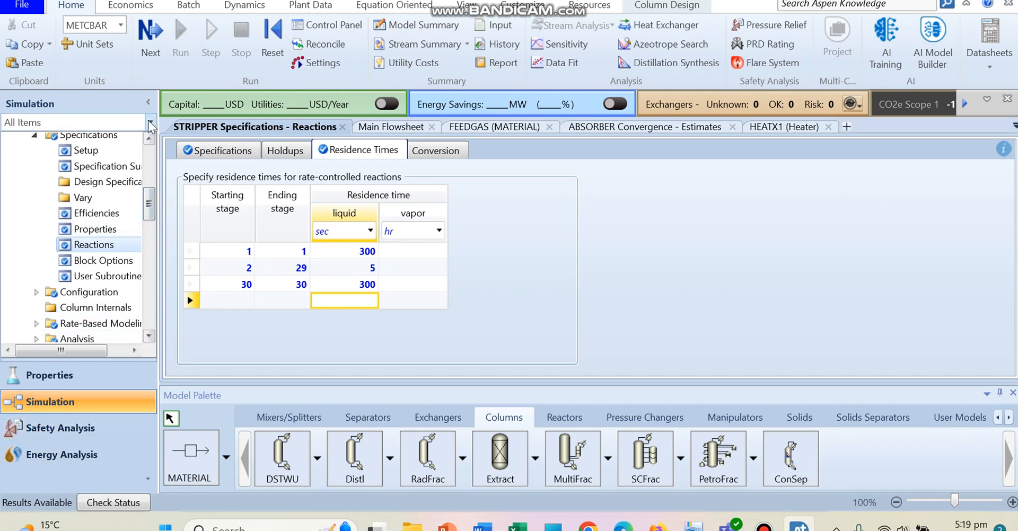
left_click(516, 347)
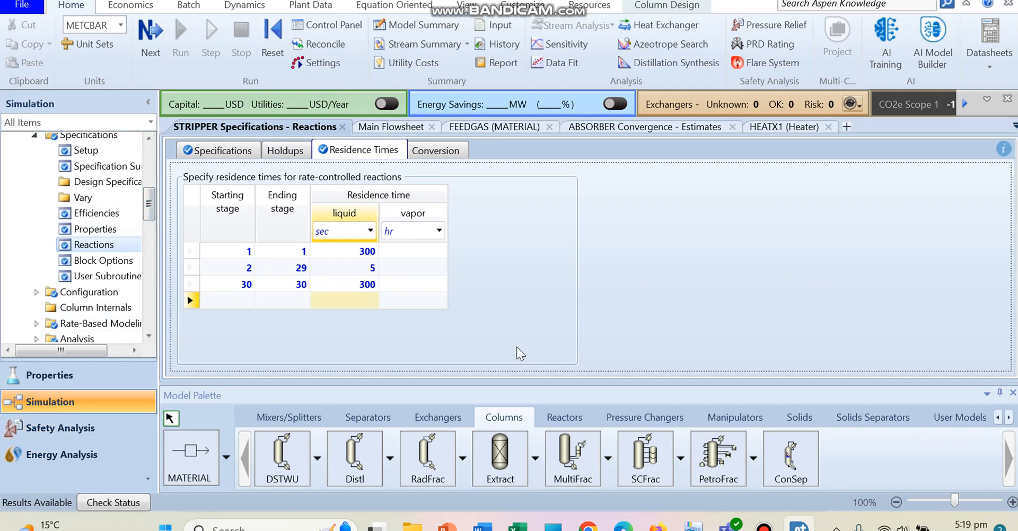
- Regenerate the STRIPPER's convergence estimates from the new results, including temperature, mole flows and liquid and vapor component mole fractions
scroll(152, 202, "down", 3)
left_click(101, 246)
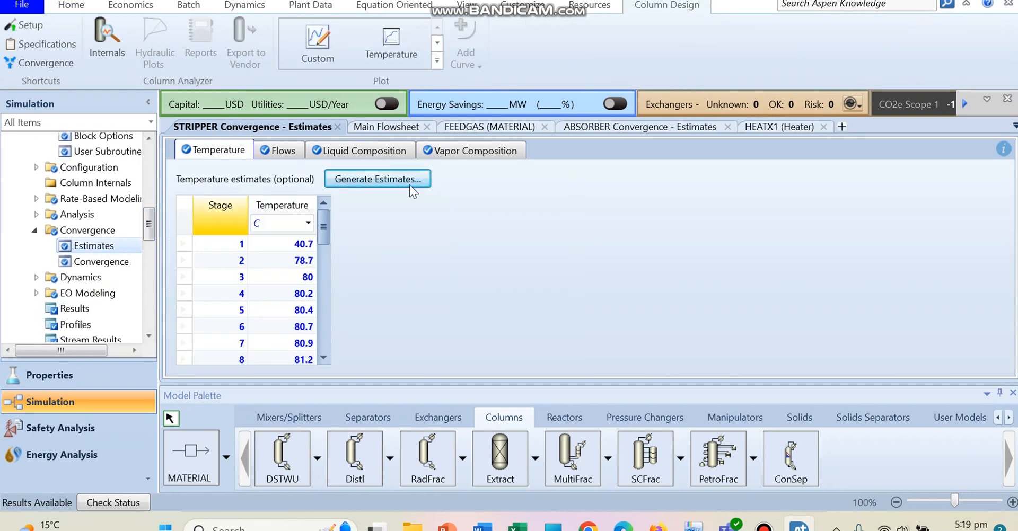
left_click(403, 181)
left_click(404, 174)
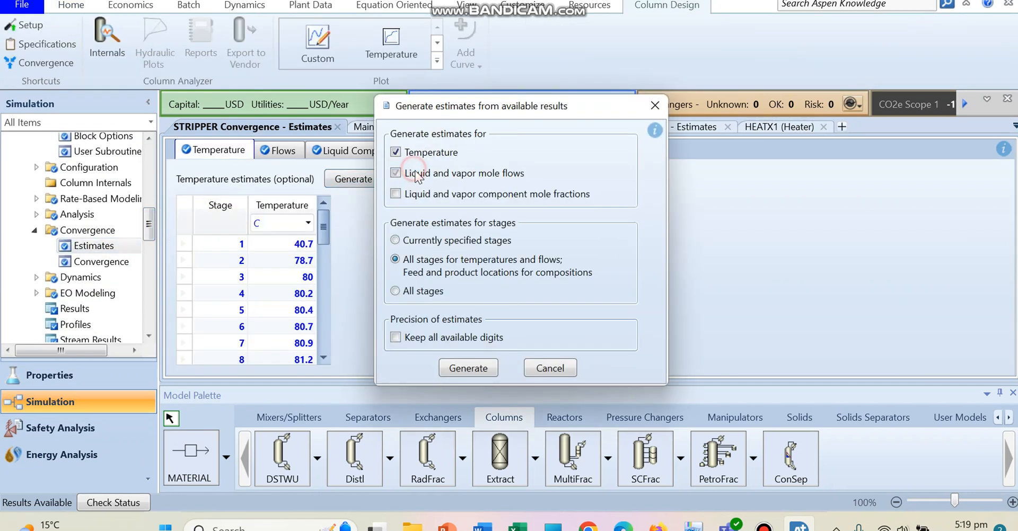
left_click(397, 195)
left_click(466, 366)
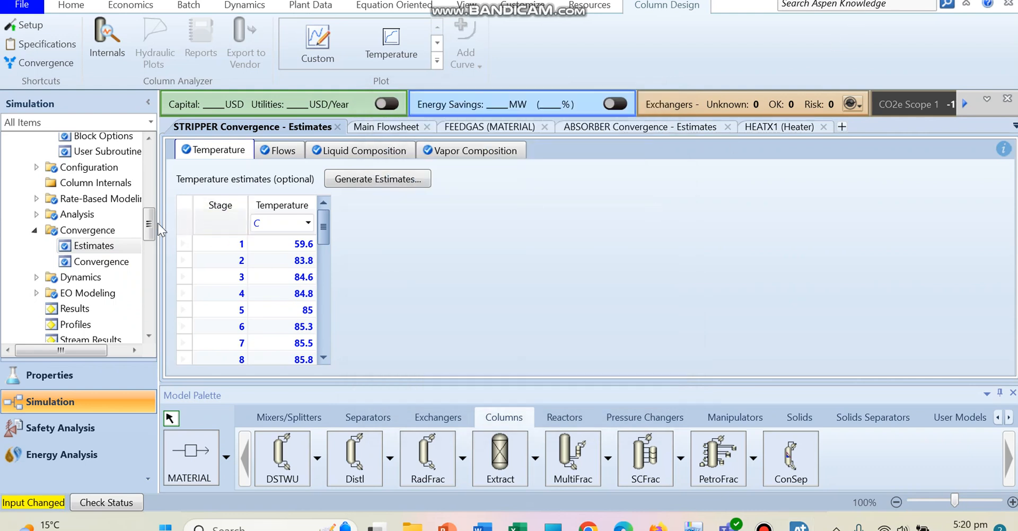
- Display the main flowsheet with the STRIPPER and its DISTL and BOT product streams in view
left_click_drag(151, 221, 152, 233)
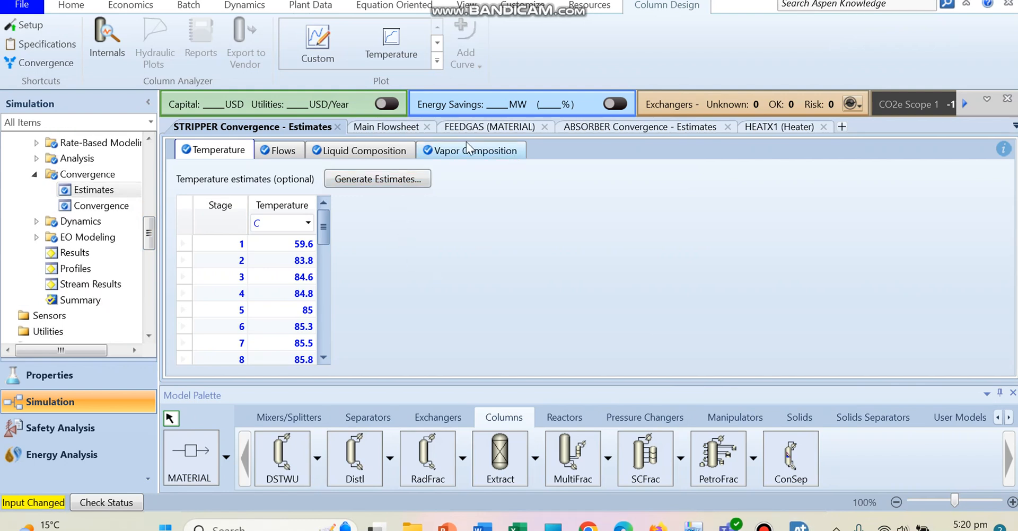
left_click(466, 9)
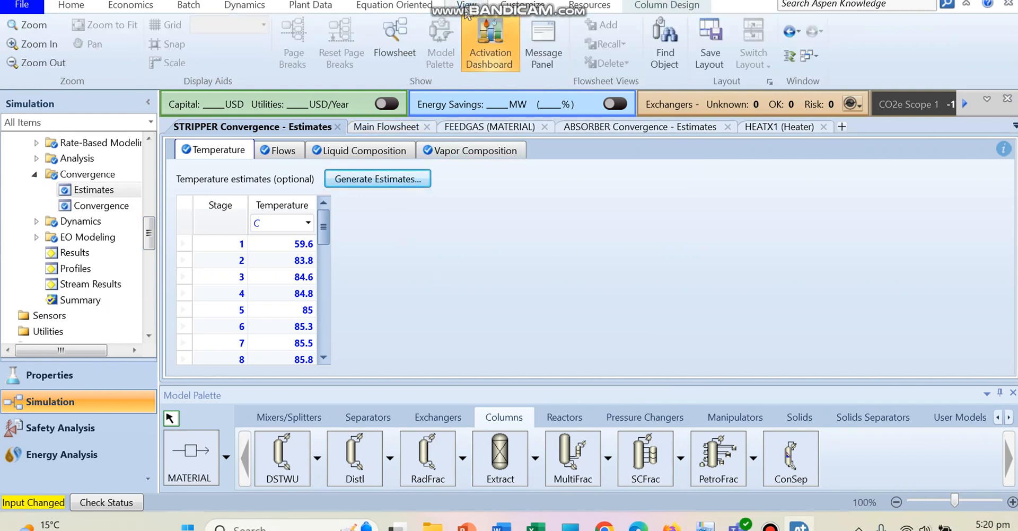
left_click(394, 40)
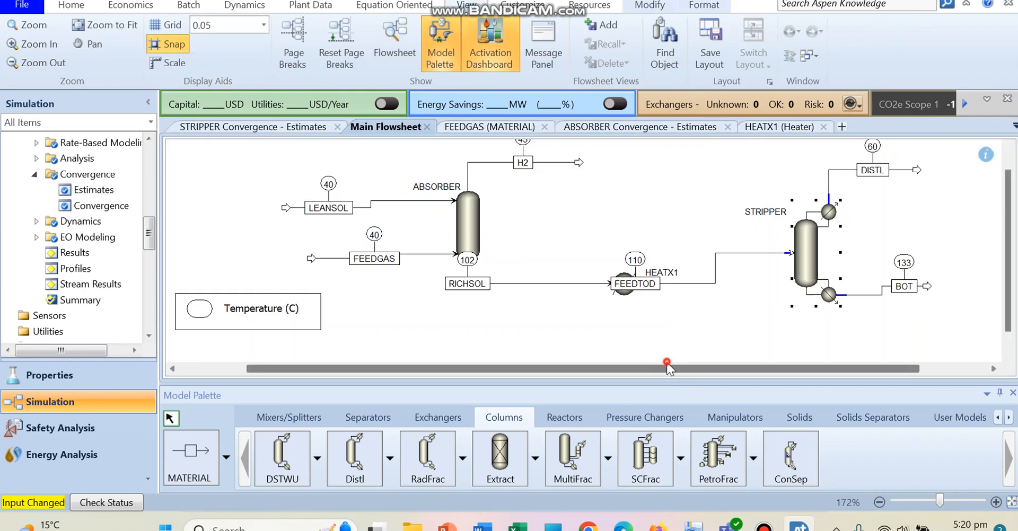
left_click_drag(667, 364, 753, 366)
left_click_drag(1007, 238, 1005, 183)
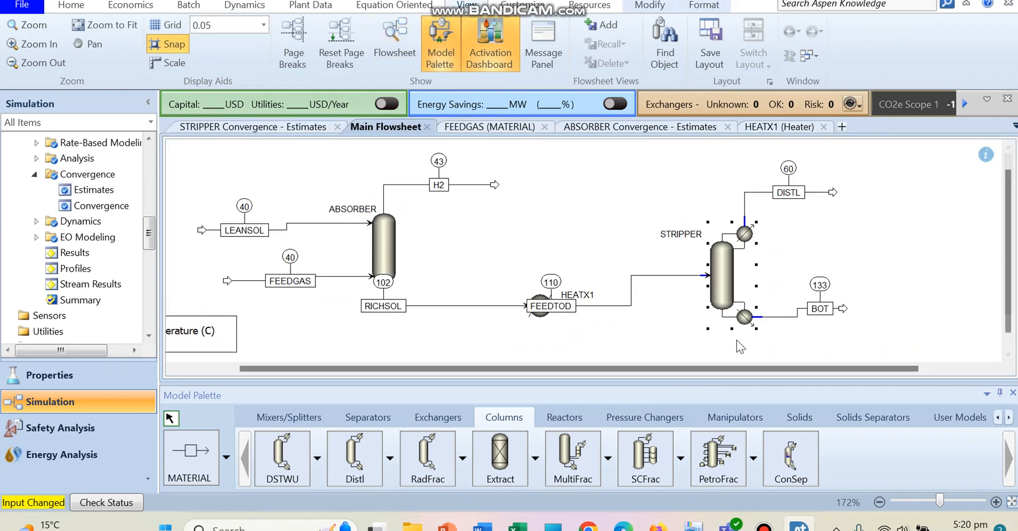
- Switch to the Word document and examine the process diagram for the chiller, flash drum, lean solvent cooler and recycle connections
left_click(482, 525)
scroll(760, 272, "up", 5)
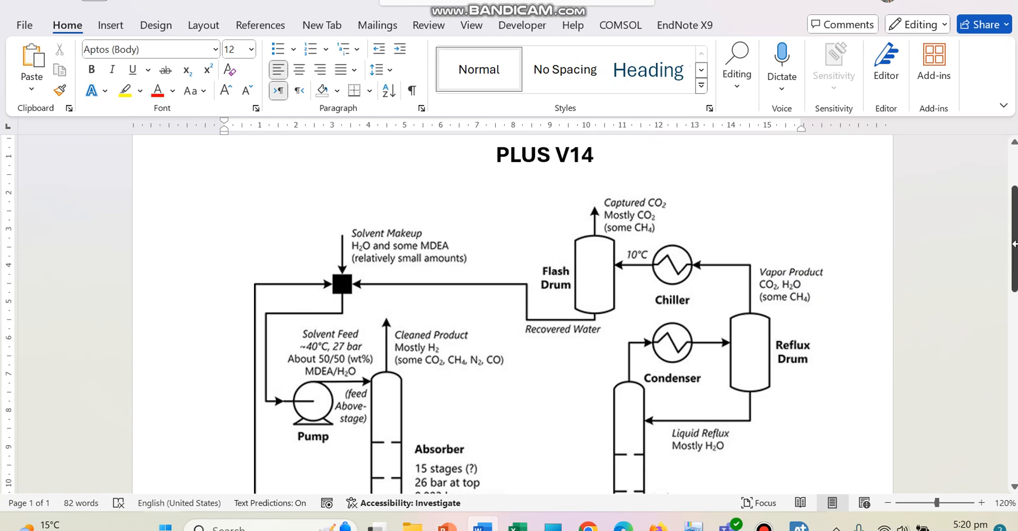
left_click_drag(1013, 250, 1014, 256)
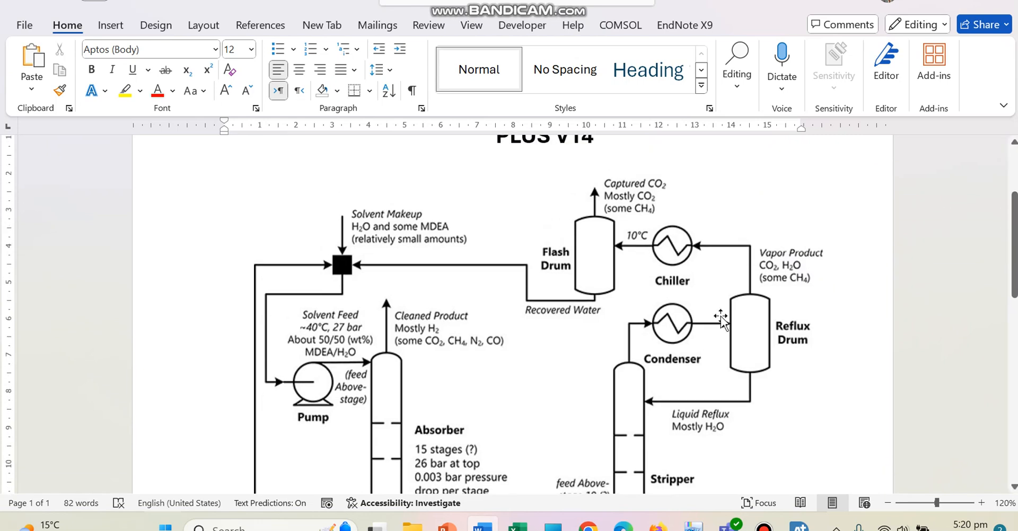
left_click(649, 248)
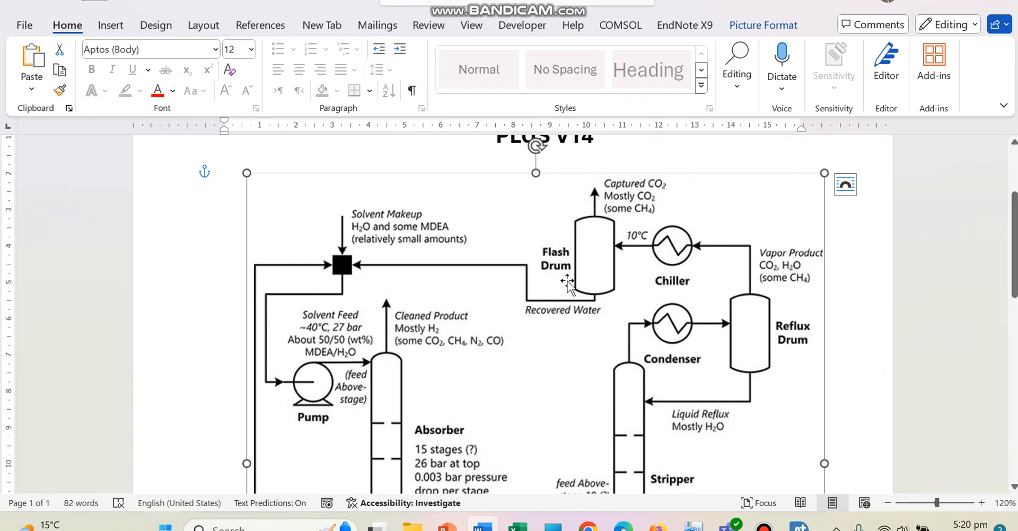
left_click_drag(1011, 234, 1007, 330)
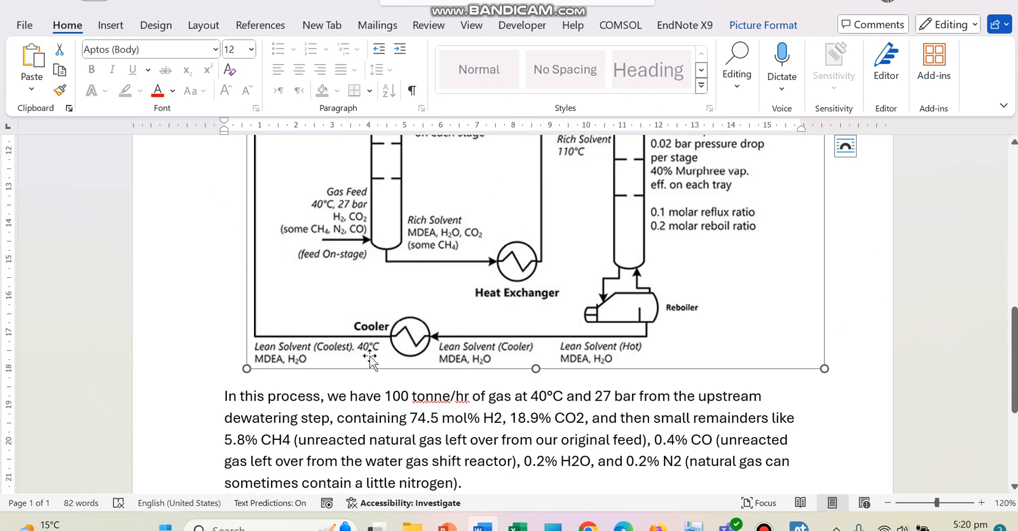
left_click_drag(1014, 390, 993, 274)
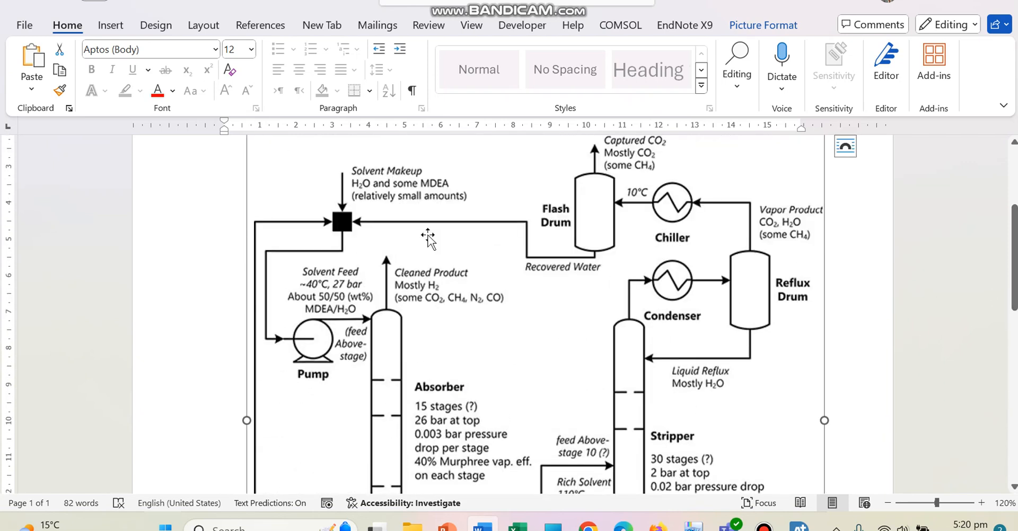
- Return to Aspen Plus and place a Heater block named COOLER beside the end of the DISTL stream
key("alt+Tab")
left_click(868, 227)
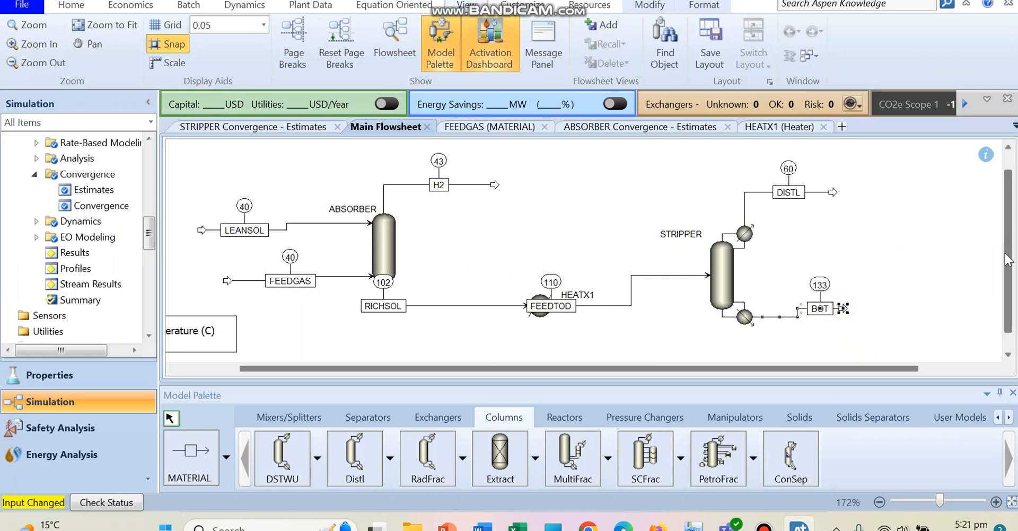
left_click_drag(1008, 239, 1006, 254)
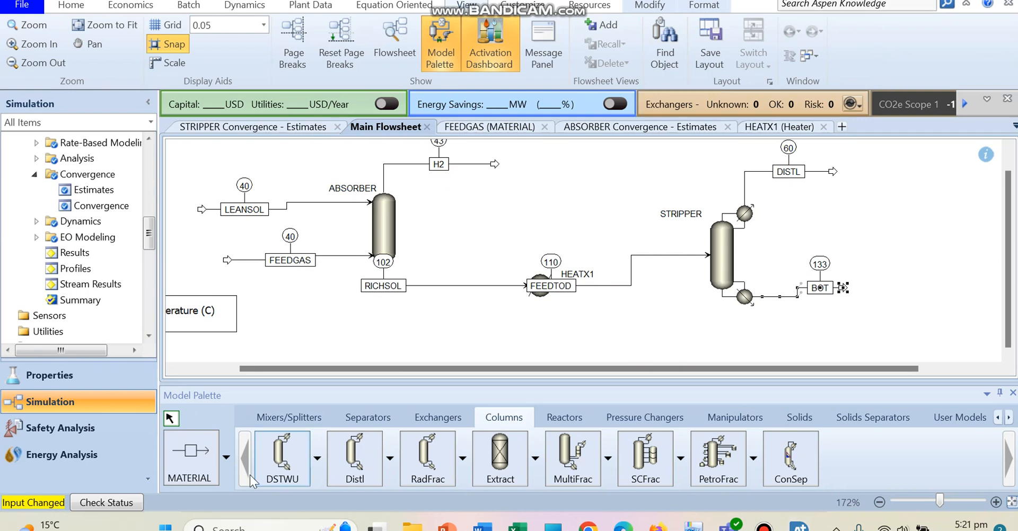
left_click(425, 417)
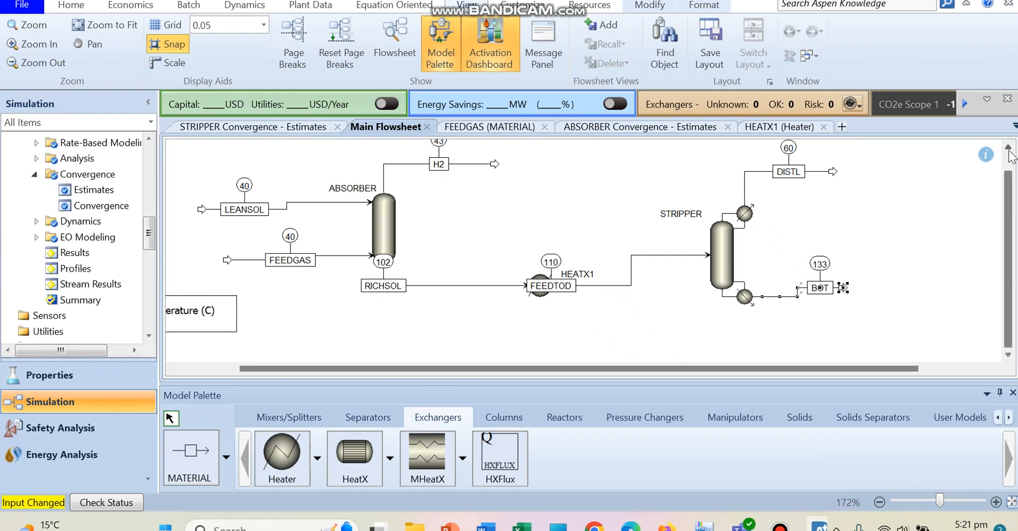
scroll(708, 164, "up", 1)
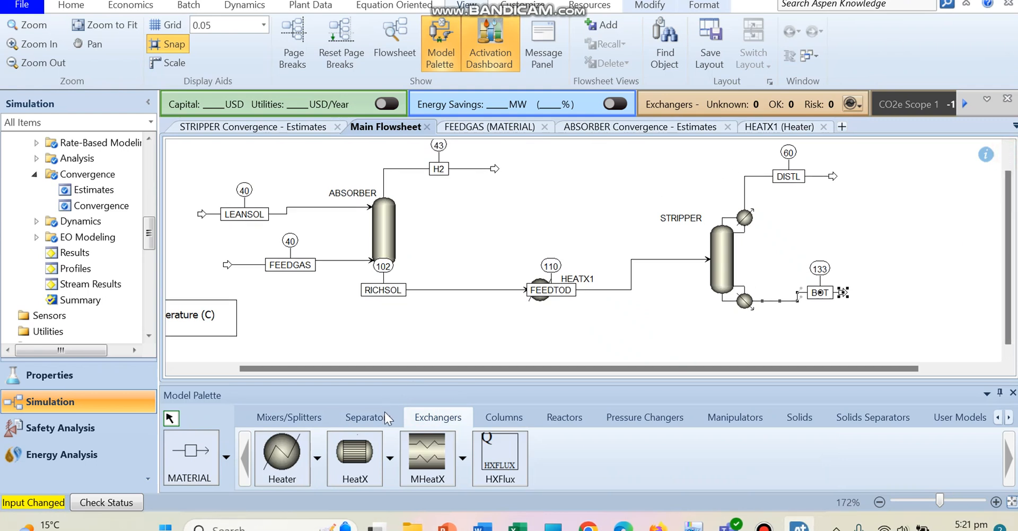
left_click(293, 461)
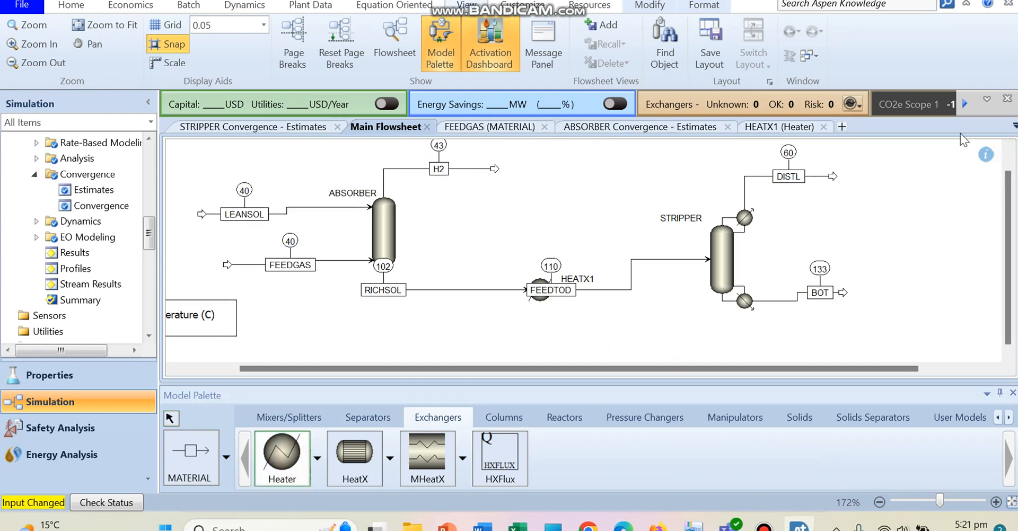
left_click(841, 160)
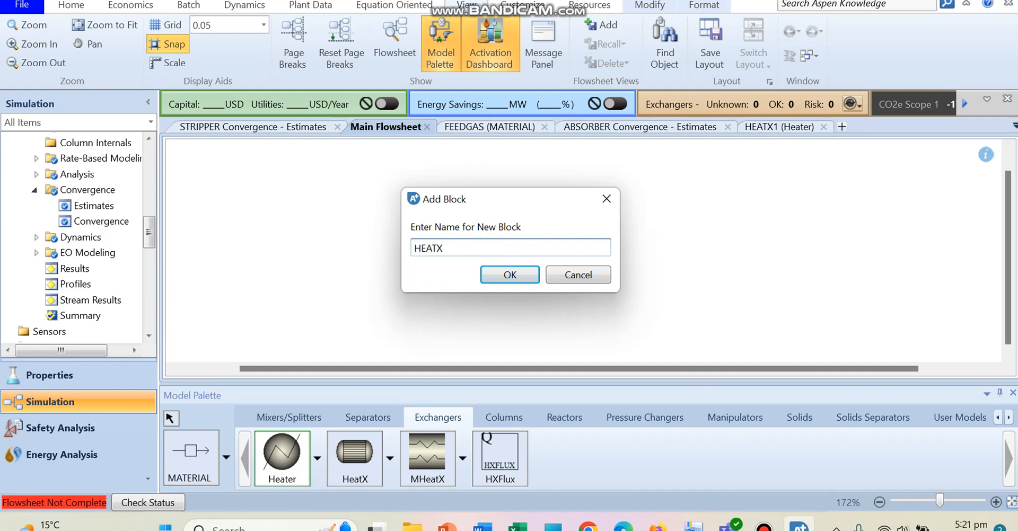
type("H")
key("BackSpace")
type("CO")
key("Return")
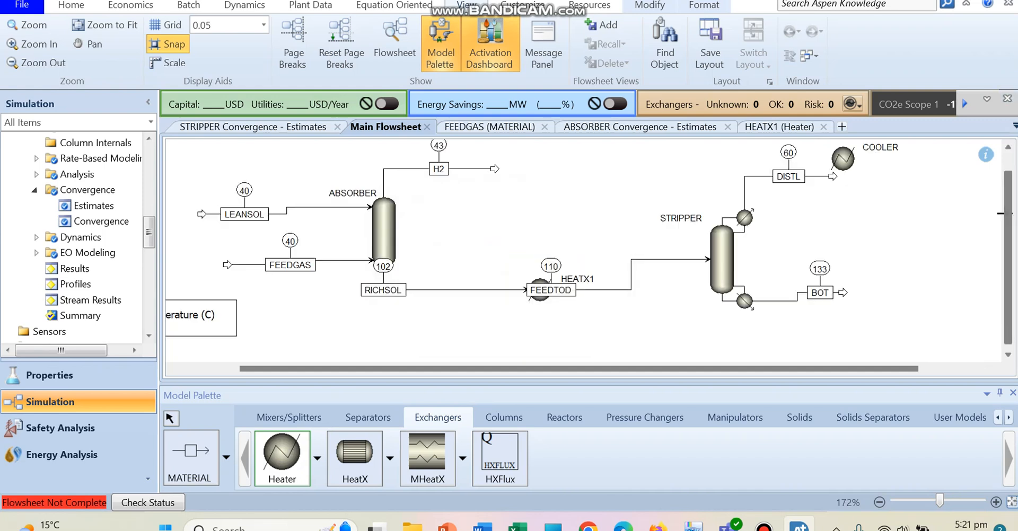
key("Escape")
- Connect the DISTL stream to the COOLER's inlet and add an outlet material stream named S1
double_click(833, 177)
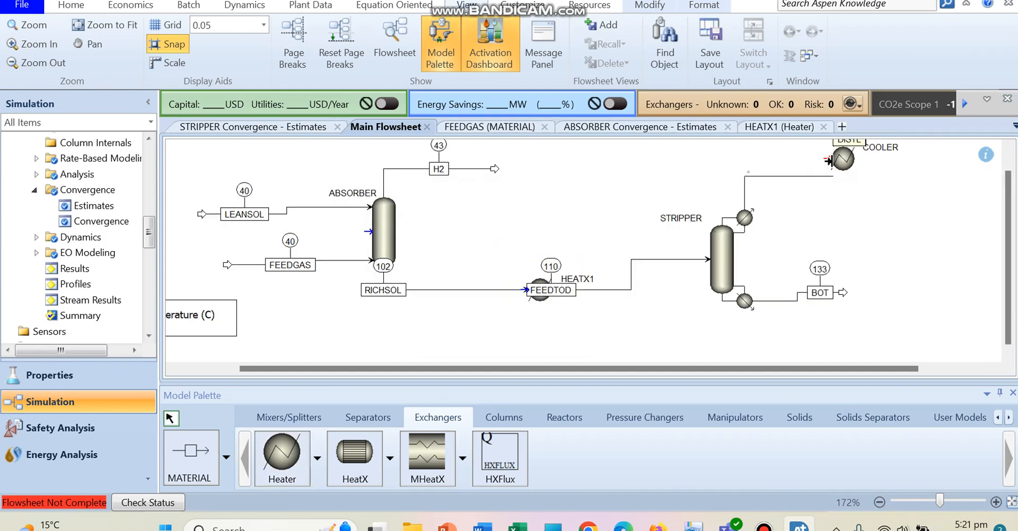
left_click(828, 160)
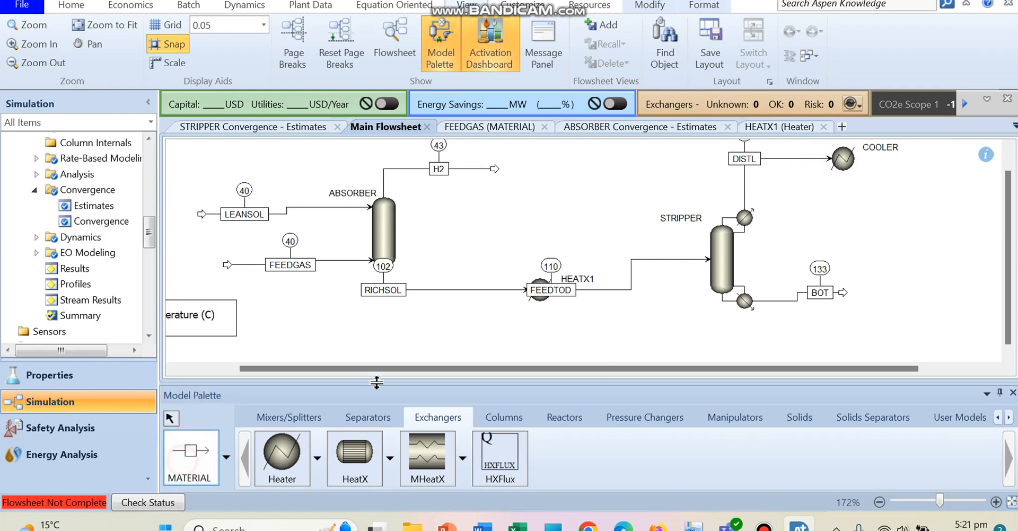
left_click(859, 157)
left_click(915, 166)
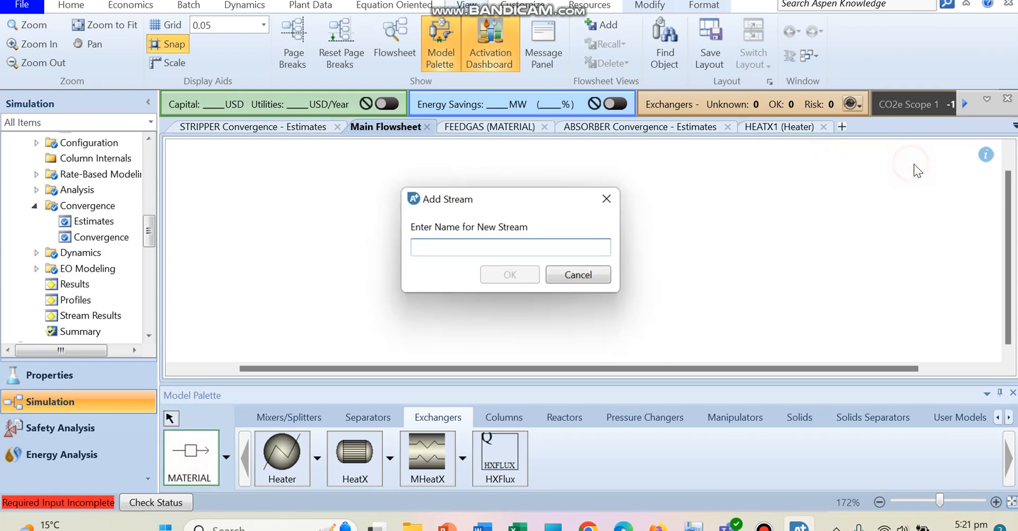
type("S")
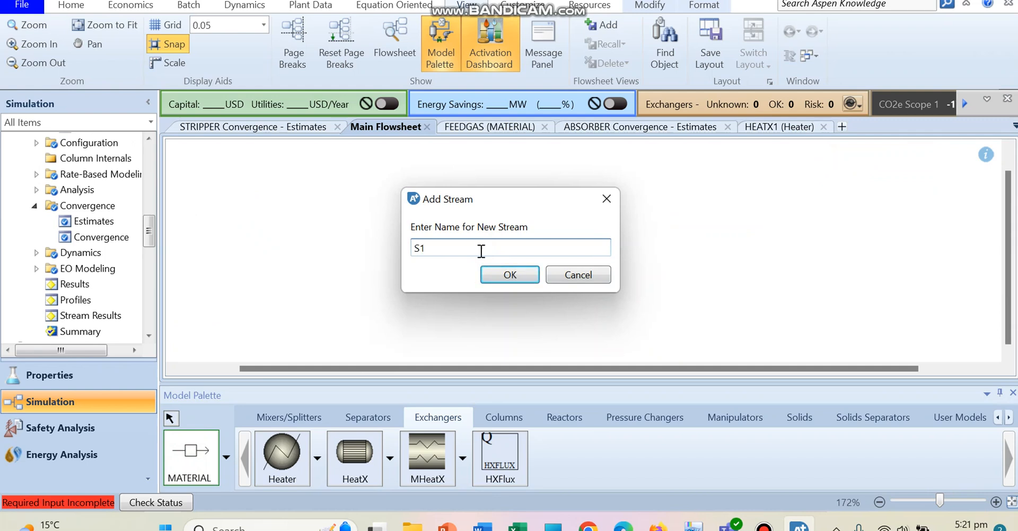
type("1")
key("Return")
left_click_drag(1008, 206, 1006, 162)
key("Escape")
- Hide the stream temperatures on the flowsheet and shift the S1 label slightly closer to the COOLER
left_click(848, 185)
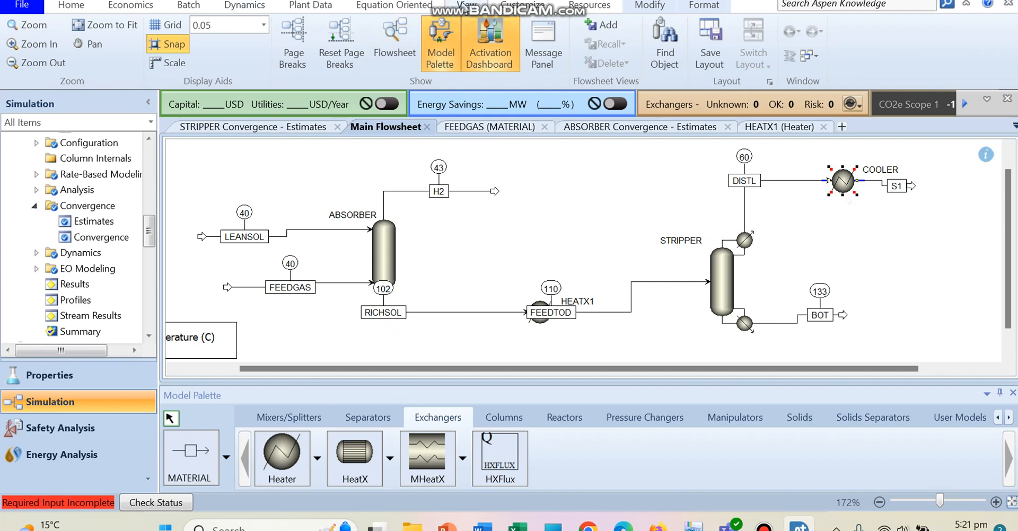
left_click(651, 10)
left_click(371, 27)
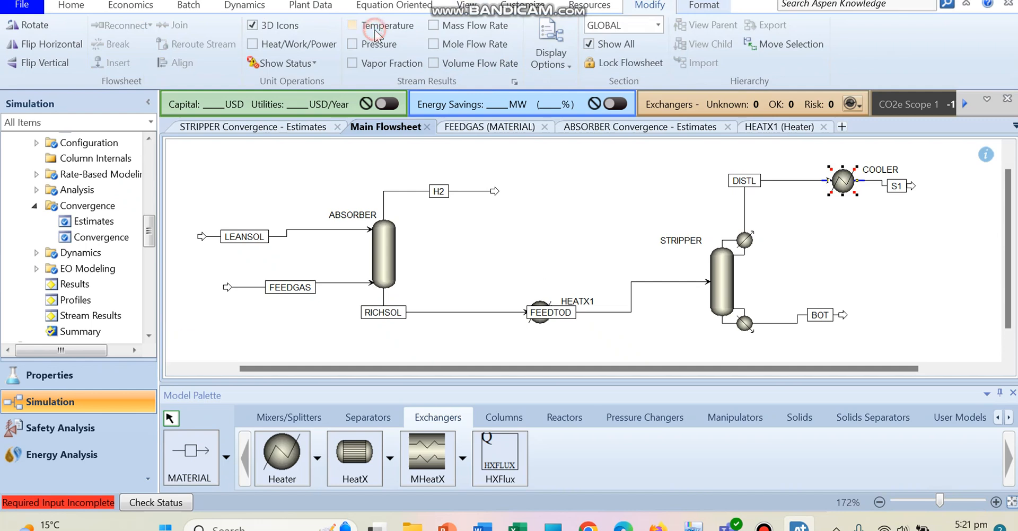
left_click_drag(891, 189, 883, 189)
- Specify the COOLER with a temperature of 10 C and a pressure of 0 bar
left_click(847, 181)
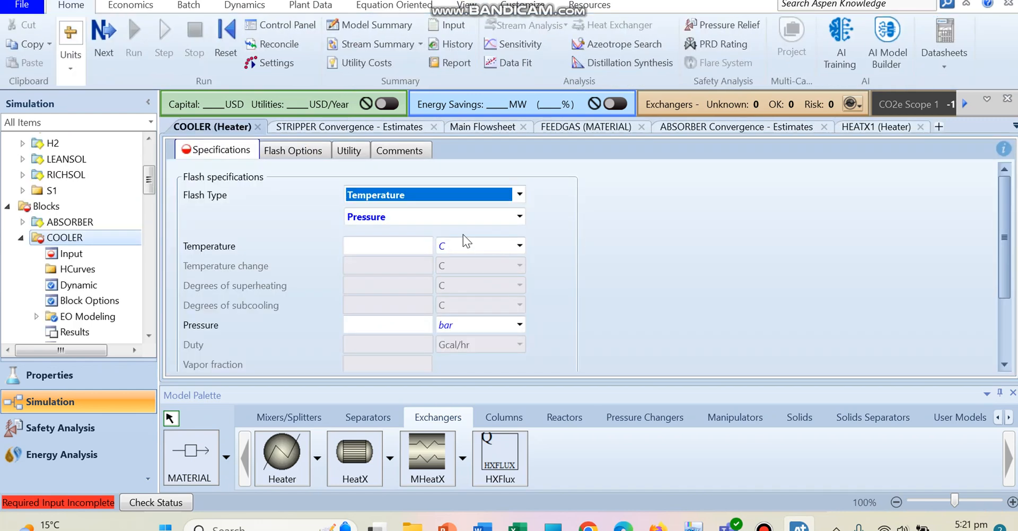
left_click(399, 246)
type("10")
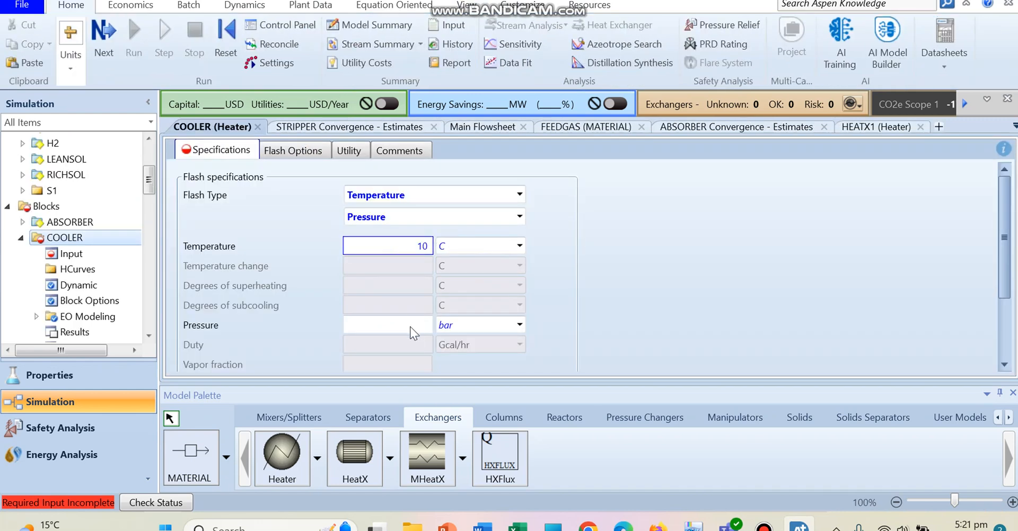
left_click(411, 326)
type("0")
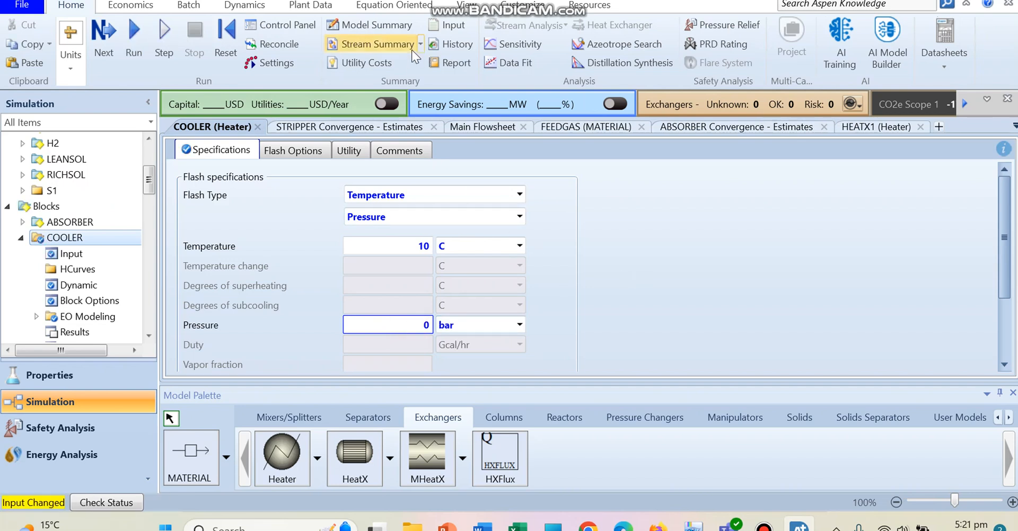
- Return to the main flowsheet, straighten the end of the S1 stream and run the simulation
left_click(466, 5)
left_click(385, 54)
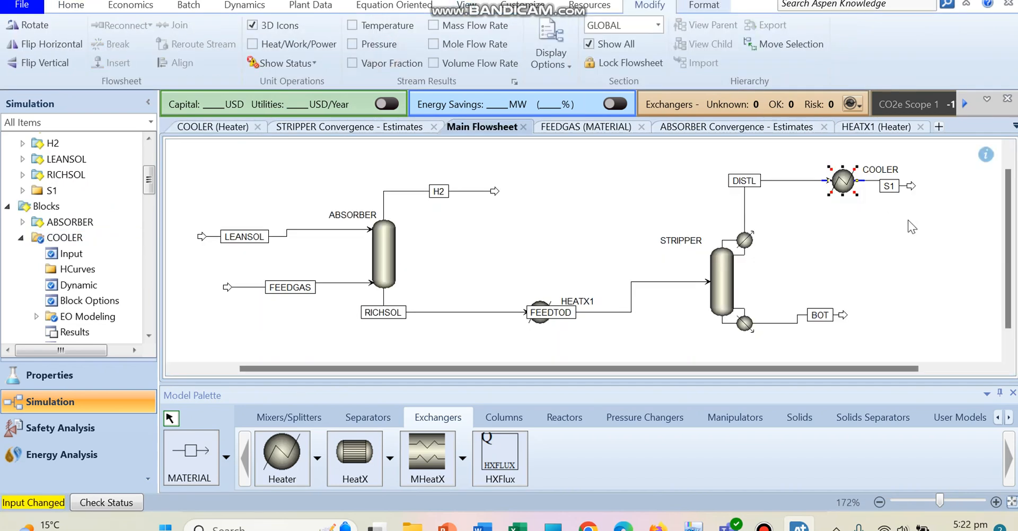
left_click(843, 316)
left_click_drag(911, 185, 922, 178)
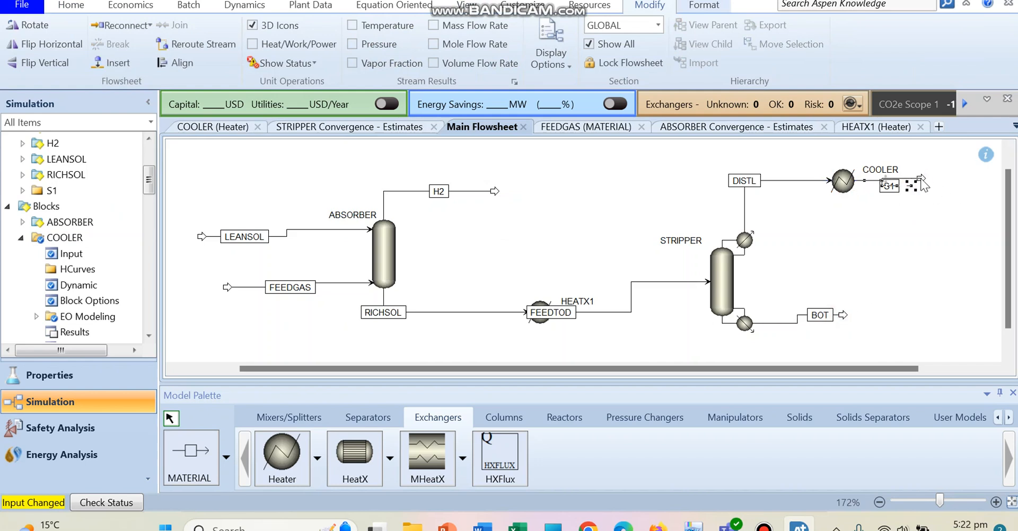
left_click(71, 5)
left_click(180, 43)
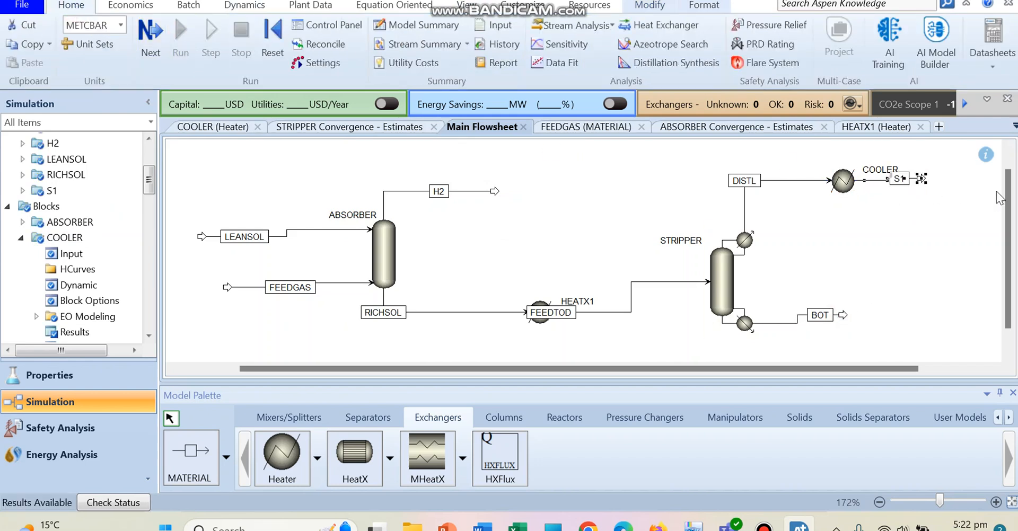
- Adjust the S1 label and raise the end of the stream above the COOLER outlet
left_click_drag(904, 180, 898, 181)
left_click_drag(1007, 199, 990, 148)
left_click_drag(921, 201, 922, 185)
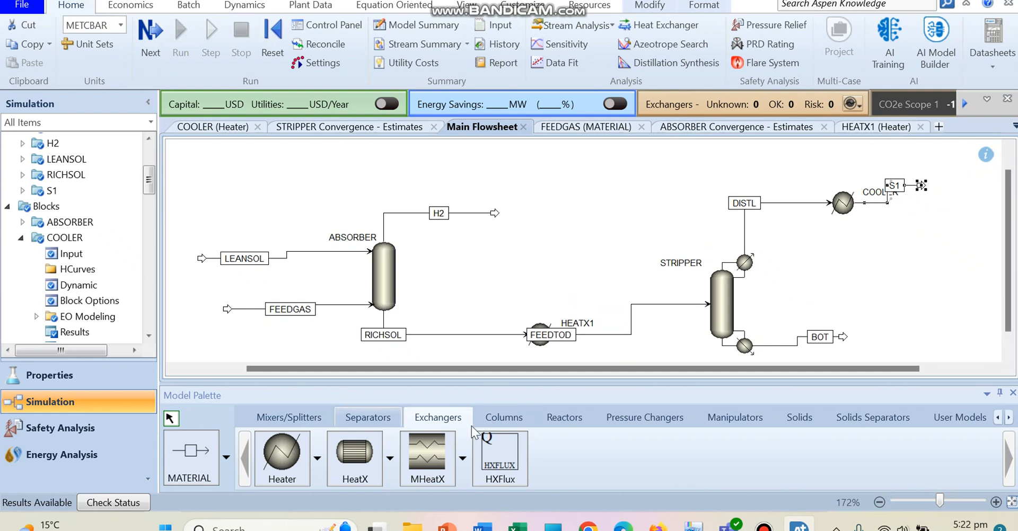
- Place a Flash2 block named FLASH above the COOLER and connect the S1 stream to its inlet
left_click(366, 418)
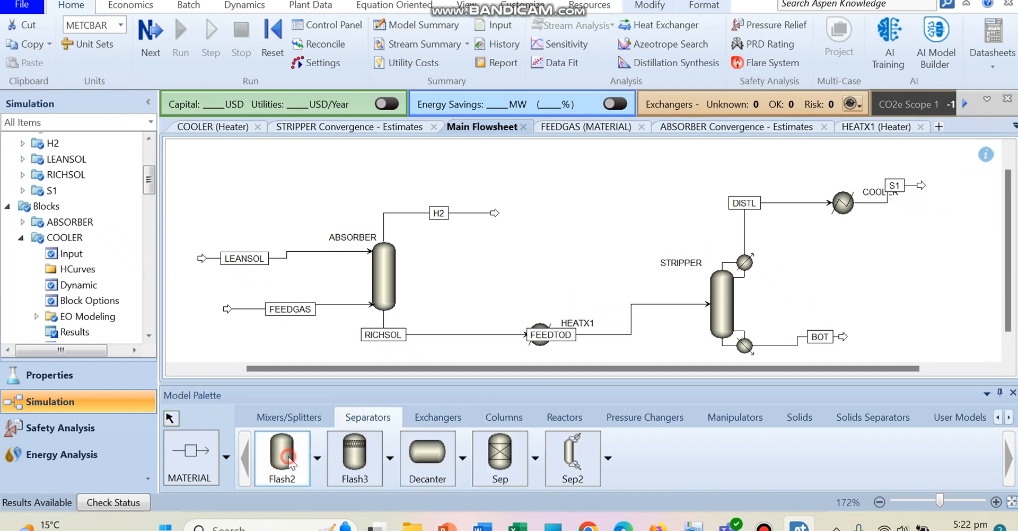
left_click(898, 156)
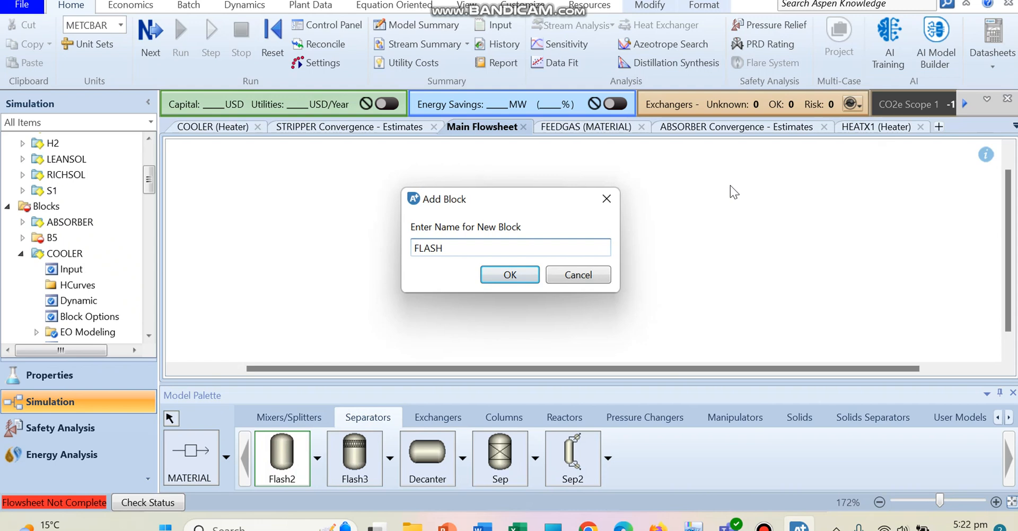
type("FLASH")
key("Return")
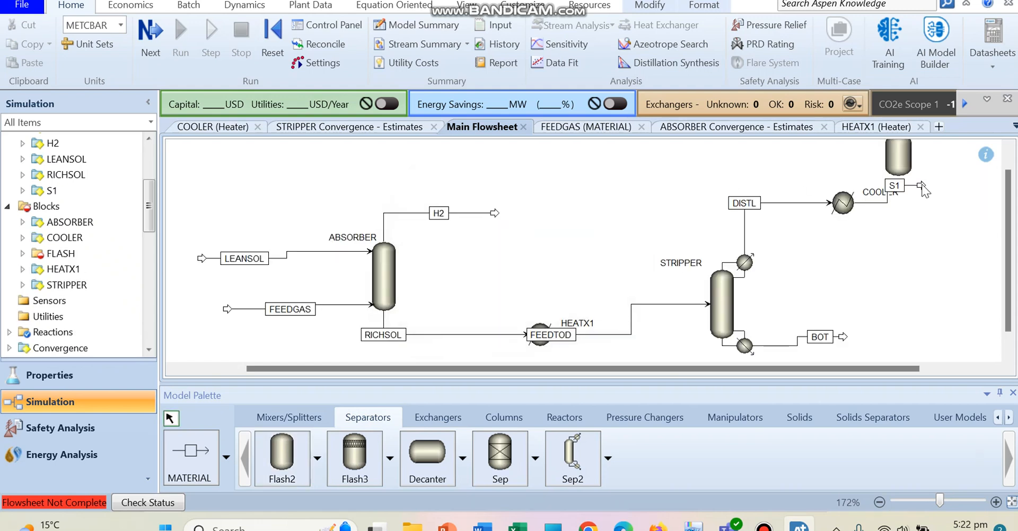
left_click_drag(922, 188, 908, 159)
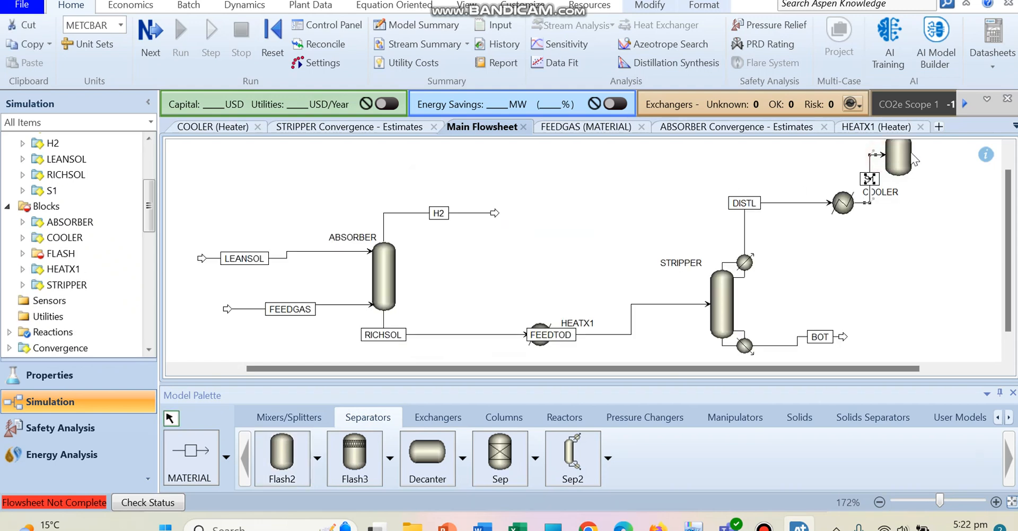
left_click_drag(1007, 244, 1007, 198)
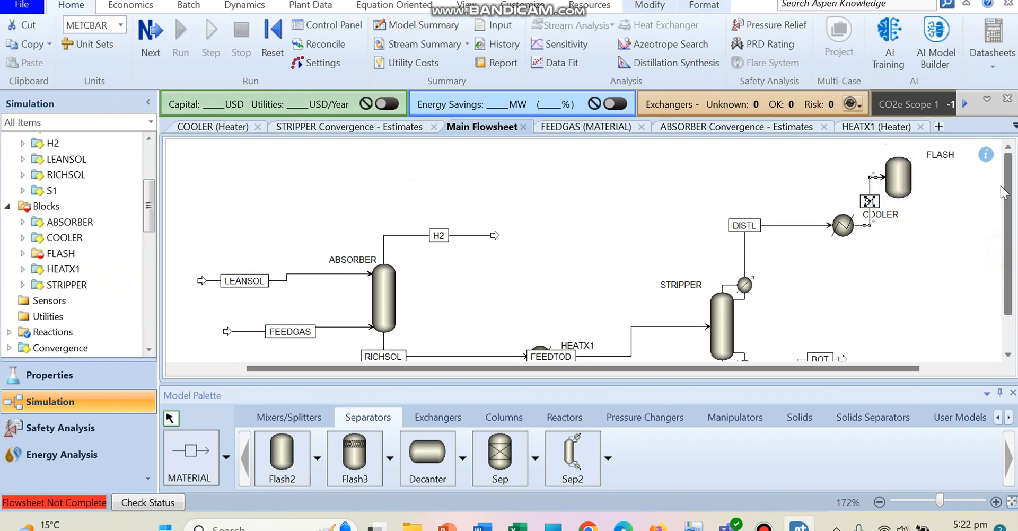
- Add two product streams to the FLASH drum: CO2 from the vapor outlet and WATER from the liquid outlet
left_click(901, 183)
left_click(213, 472)
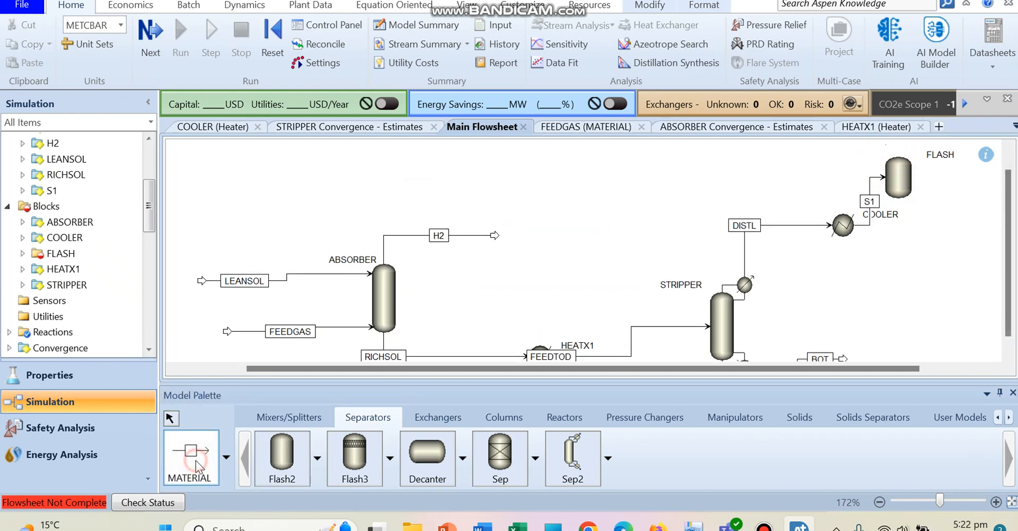
left_click(898, 152)
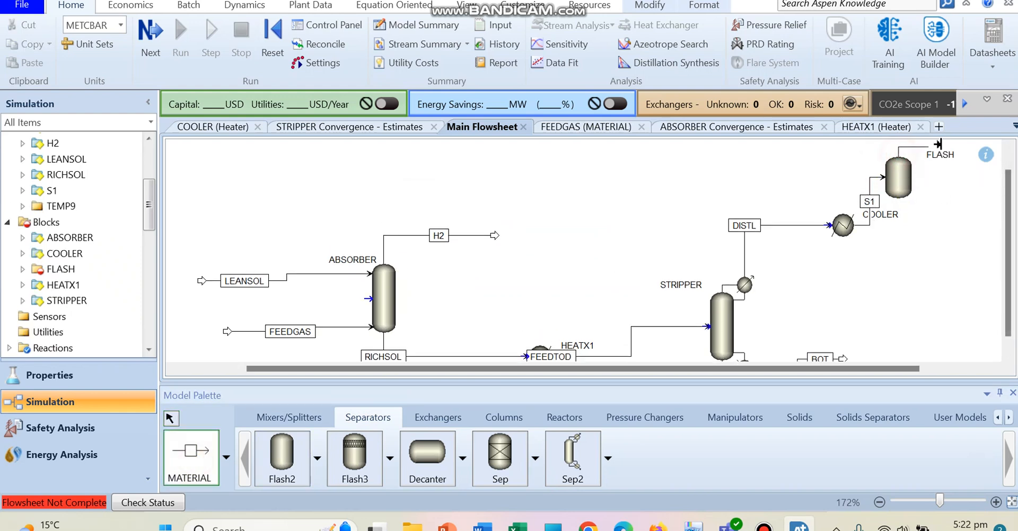
left_click(975, 146)
type("CO2")
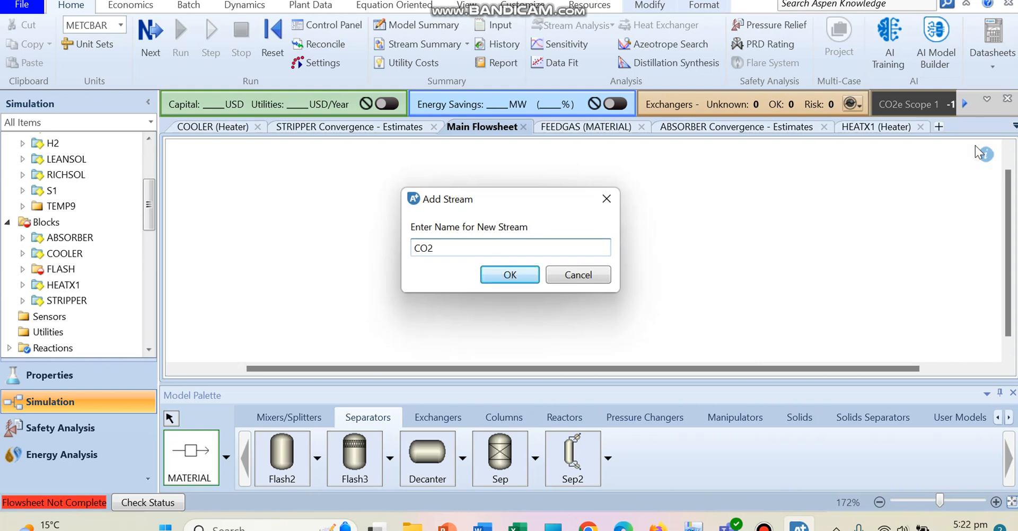
key("Return")
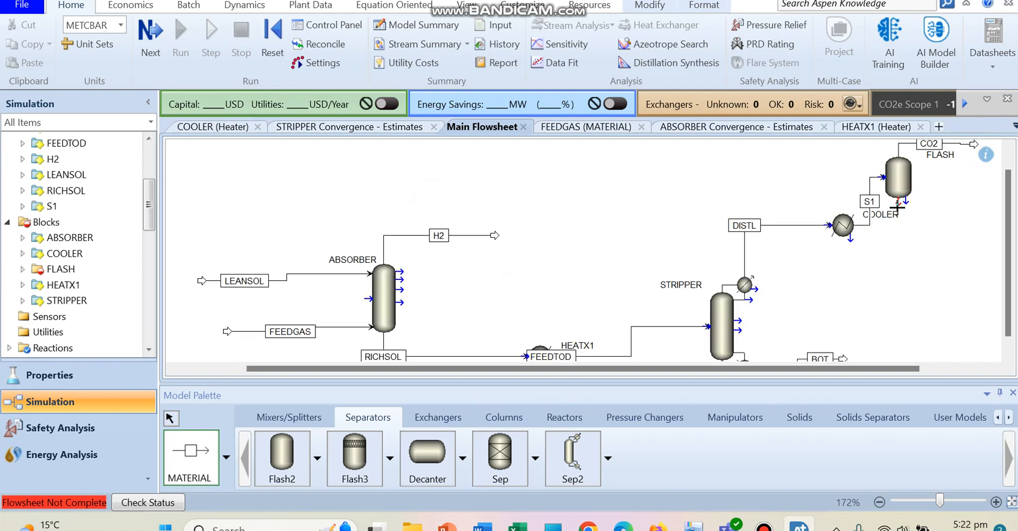
left_click(898, 203)
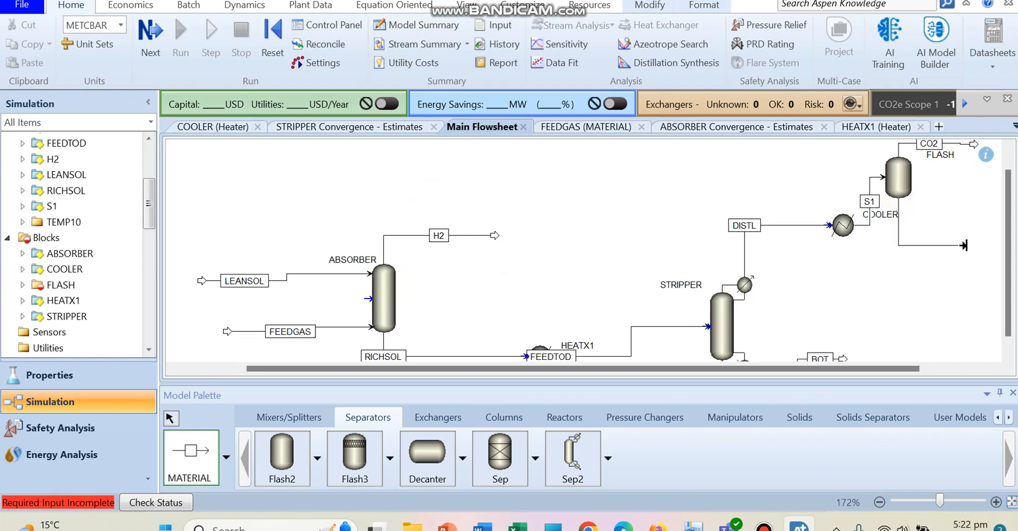
left_click(903, 256)
type("WATER")
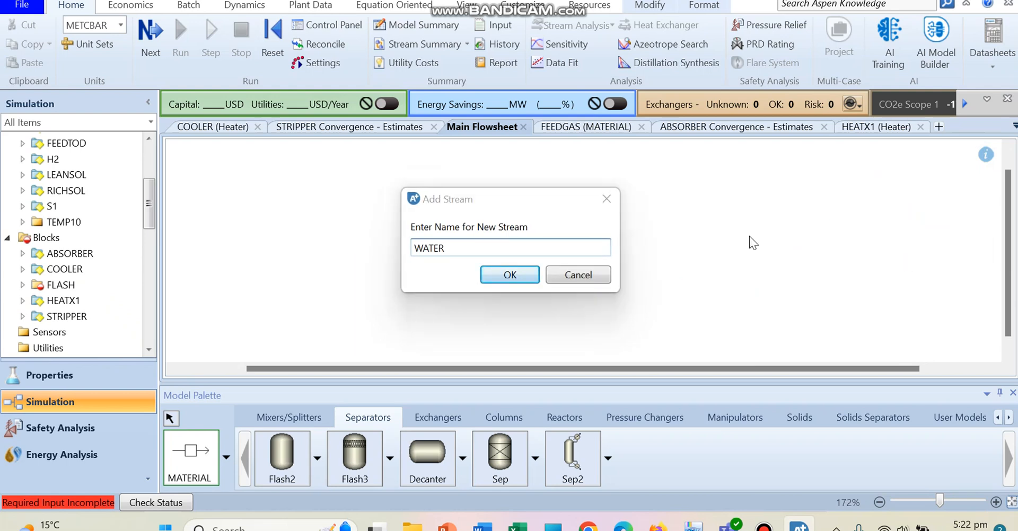
key("Return")
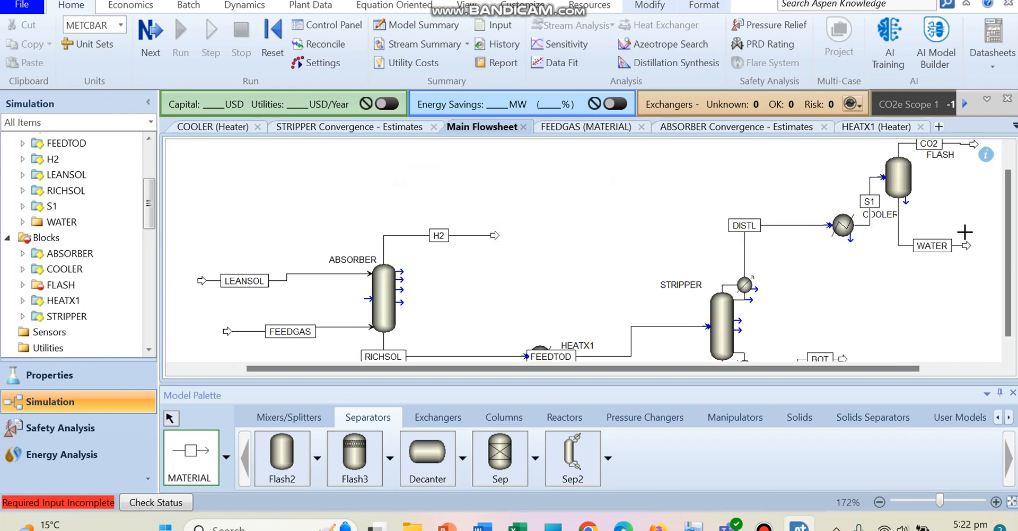
- Shift the COOLER block slightly away from the FLASH drum and check the drum's WATER and CO2 streams
left_click_drag(1008, 215, 1009, 197)
left_click_drag(855, 254, 835, 242)
left_click(898, 218)
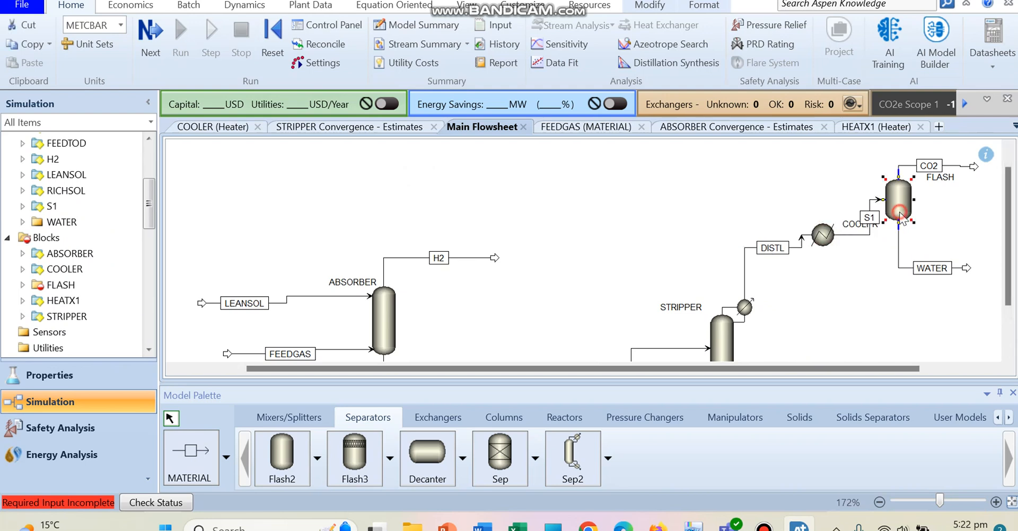
left_click(917, 270)
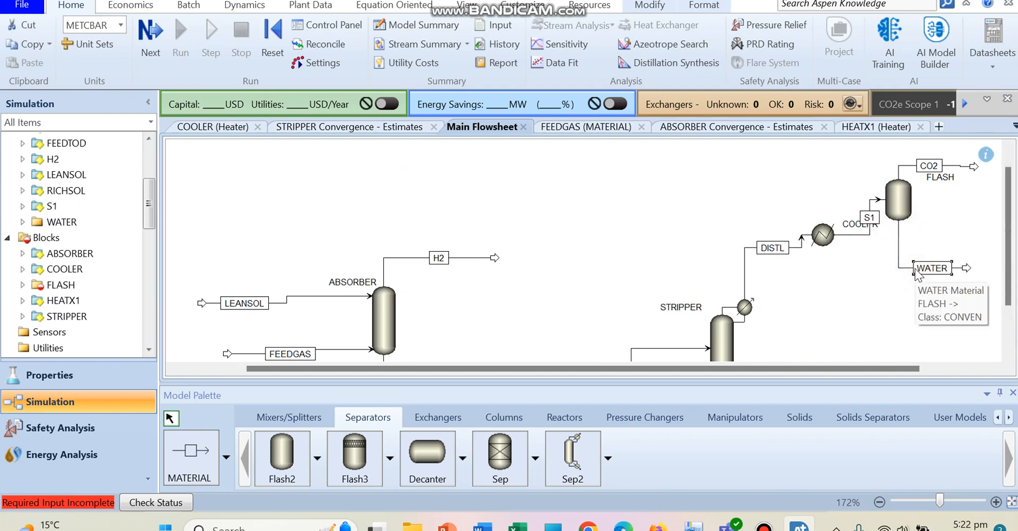
left_click(922, 167)
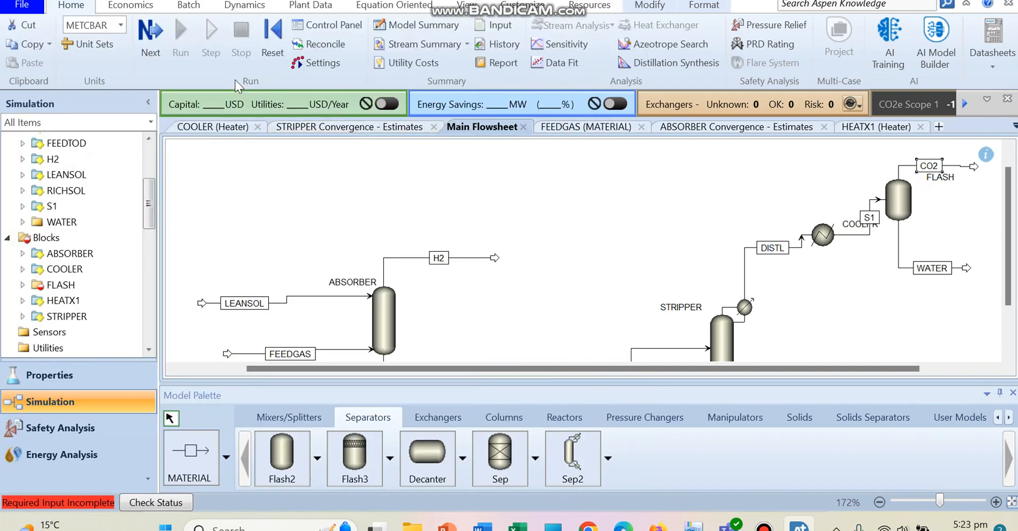
- Specify the FLASH drum with a temperature of 10 C and a pressure of 0 bar, and run the simulation
left_click(151, 40)
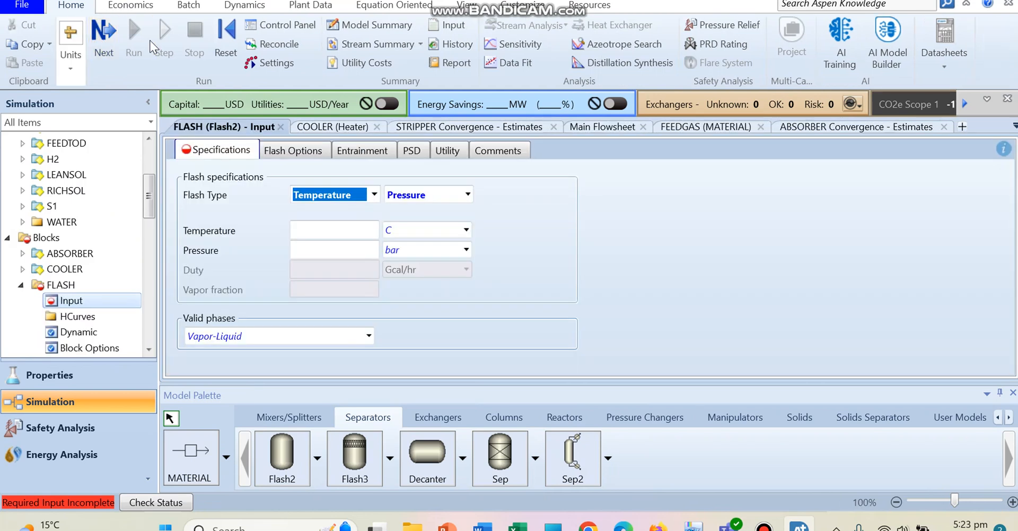
left_click(353, 236)
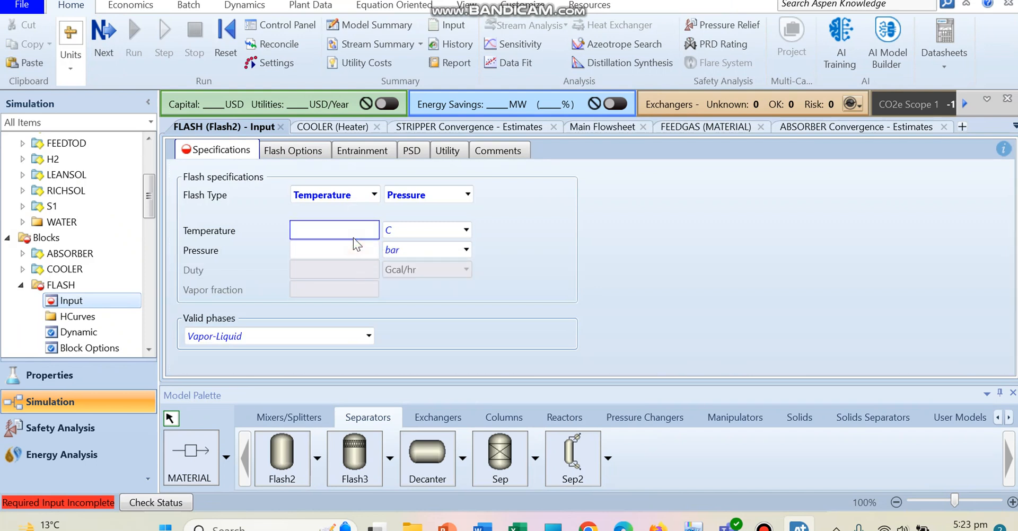
type("10")
left_click(355, 249)
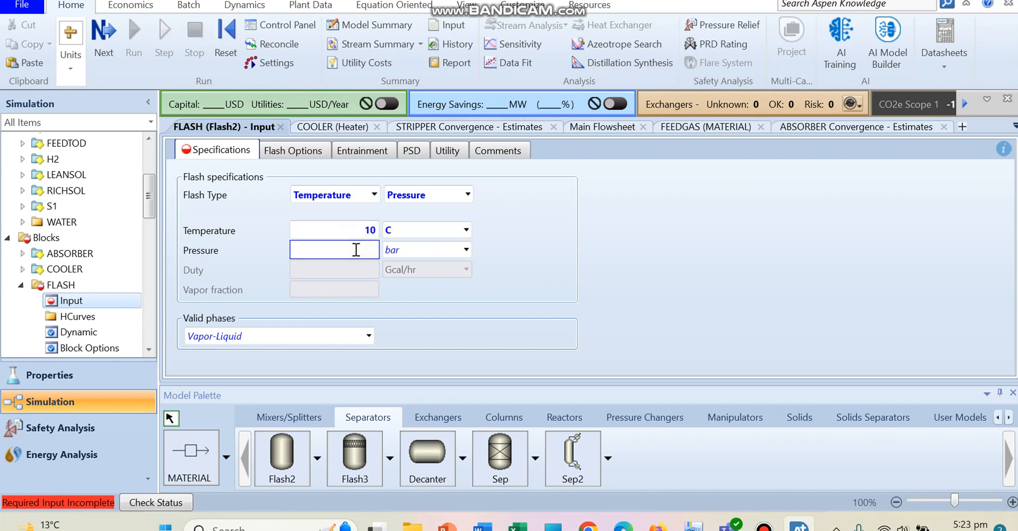
type("0")
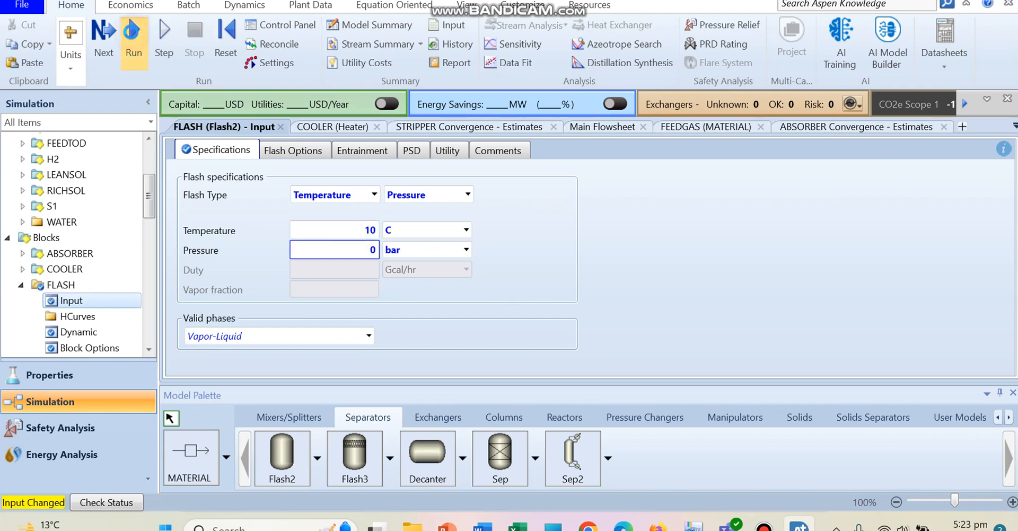
left_click(134, 42)
- Open the FLASH drum's stream results and examine the mole, mass and volume flows of S1, CO2 and WATER
left_click_drag(148, 200, 149, 227)
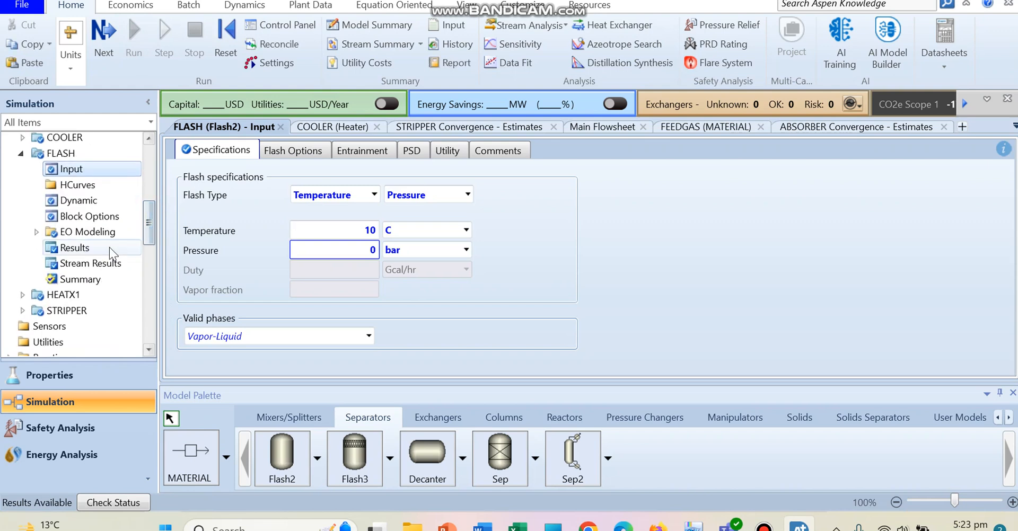
left_click(96, 263)
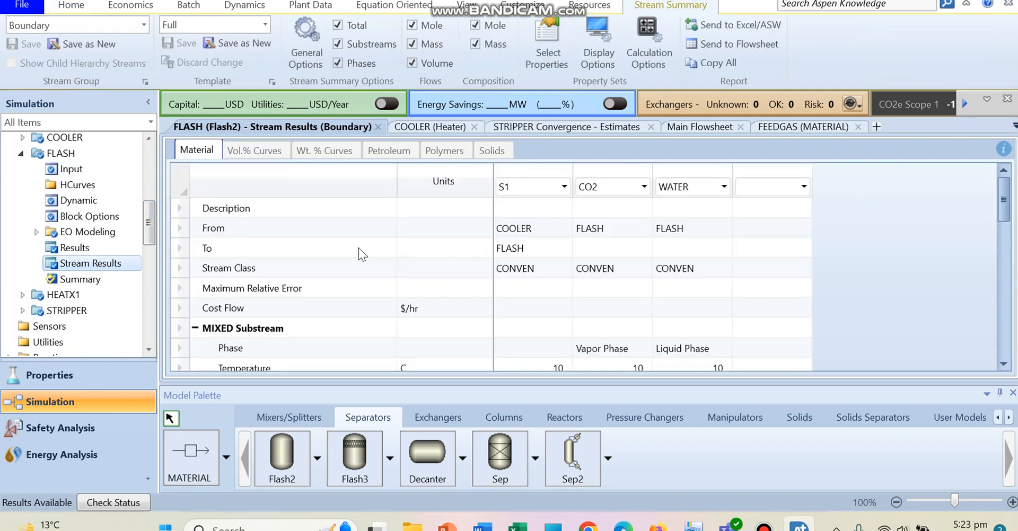
left_click_drag(1003, 201, 998, 331)
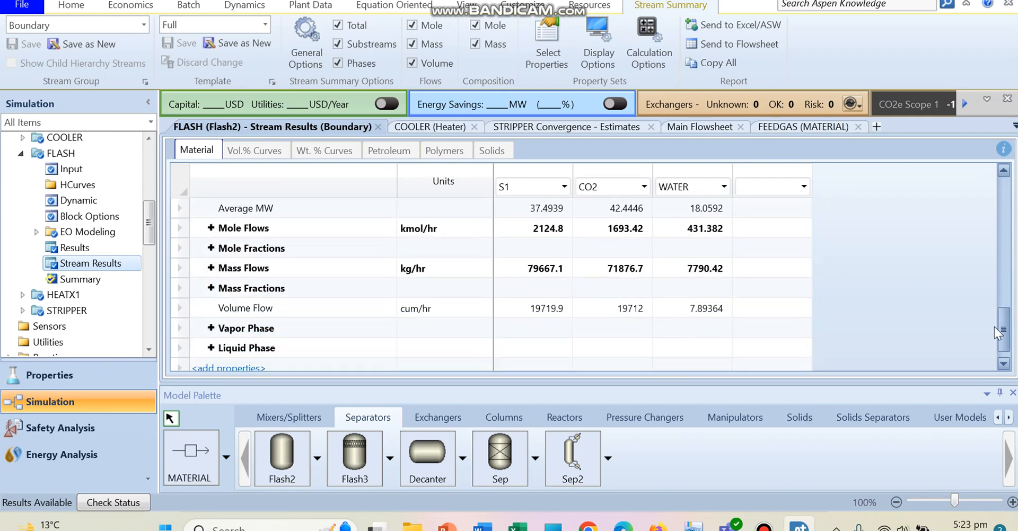
- Expand the mole fractions in the FLASH stream results and examine H2O in the WATER stream and CO2 in the CO2 stream
left_click(211, 248)
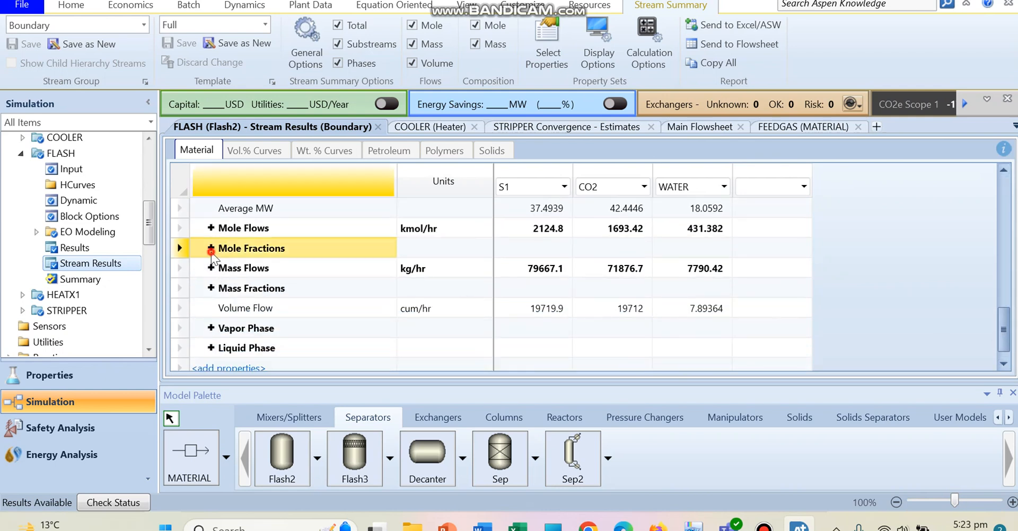
left_click(211, 248)
left_click(687, 273)
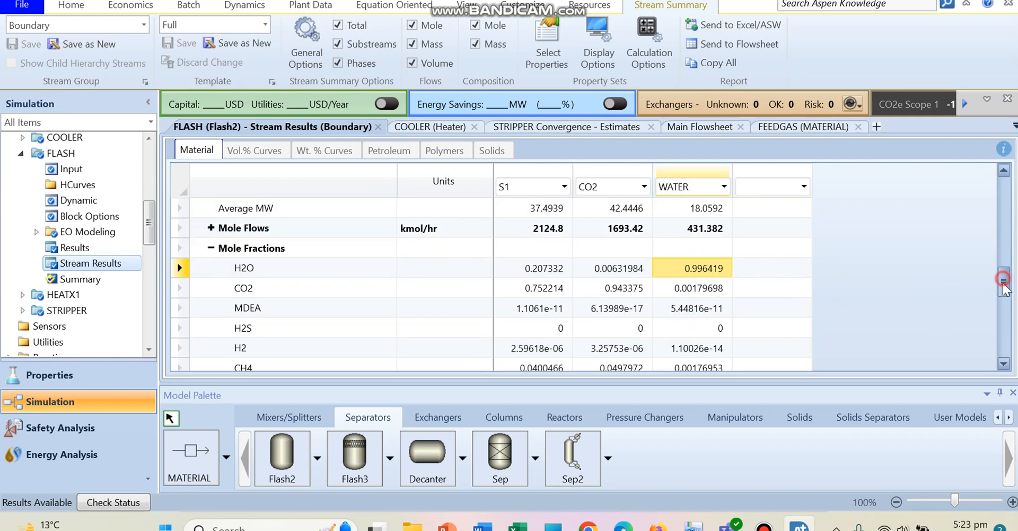
scroll(1003, 284, "down", 1)
mouse_move(1004, 288)
left_mouse_down()
mouse_move(1011, 324)
mouse_move(1012, 300)
left_mouse_up()
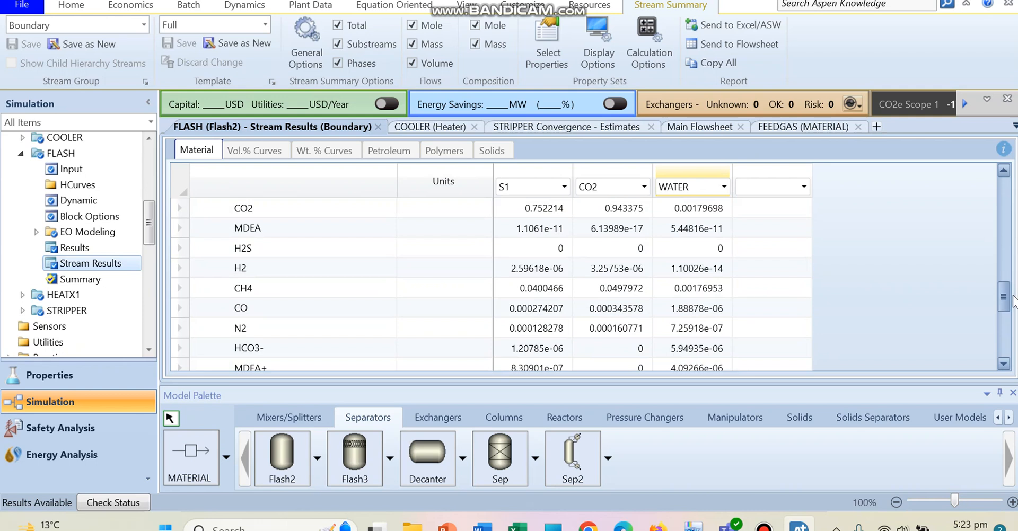
left_click(606, 214)
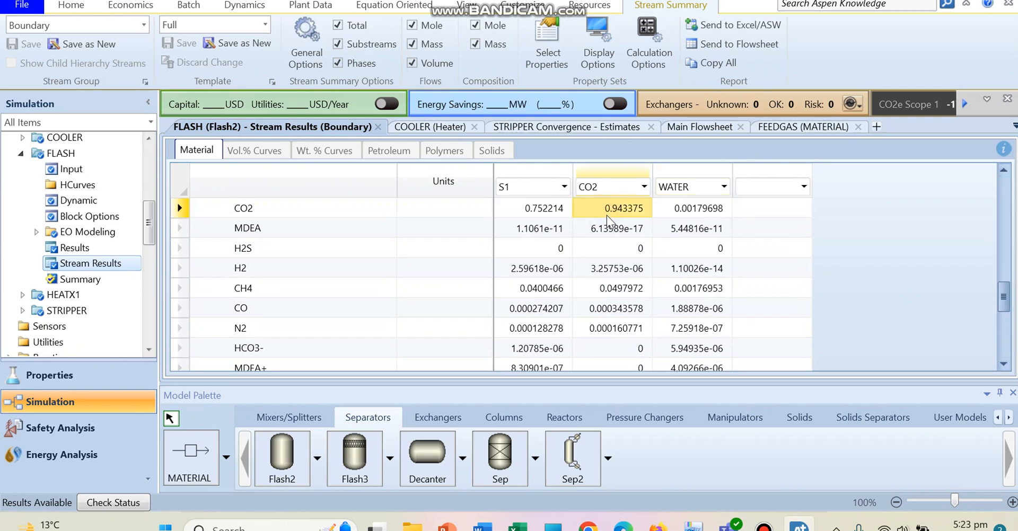
- Return to the main flowsheet and reposition the CO2 stream, the FLASH label and the end of the WATER stream around the drum
left_click(464, 11)
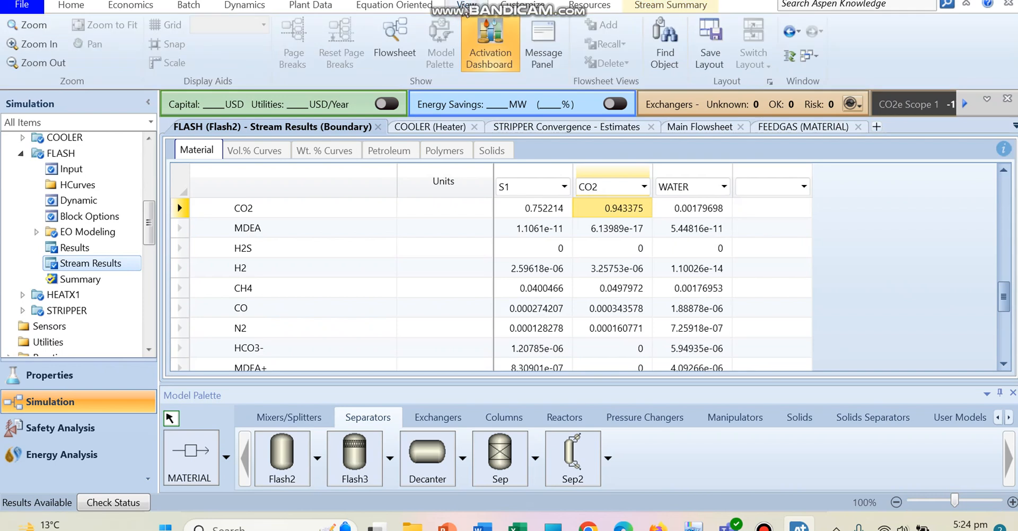
left_click(409, 45)
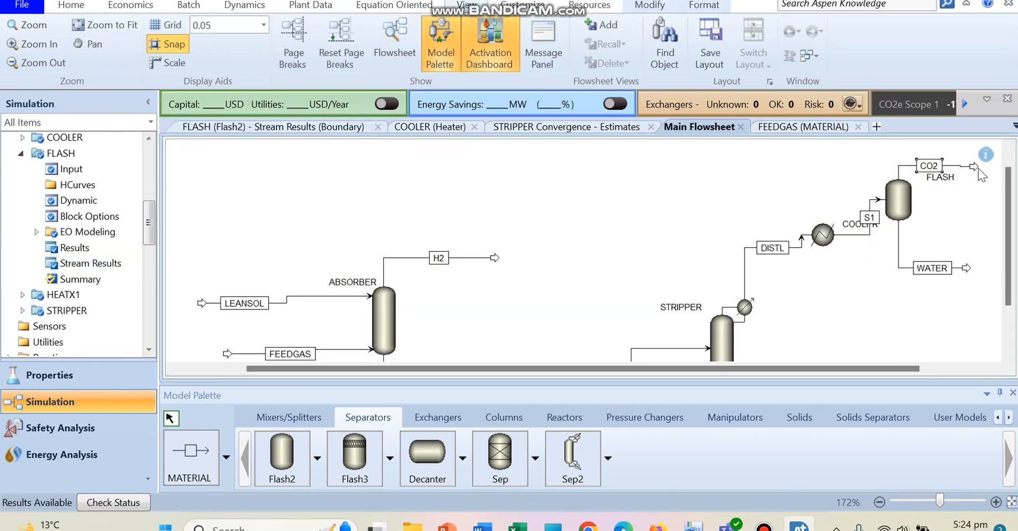
mouse_move(972, 166)
left_mouse_down()
mouse_move(384, 157)
mouse_move(673, 134)
mouse_move(986, 171)
mouse_move(982, 178)
left_mouse_up()
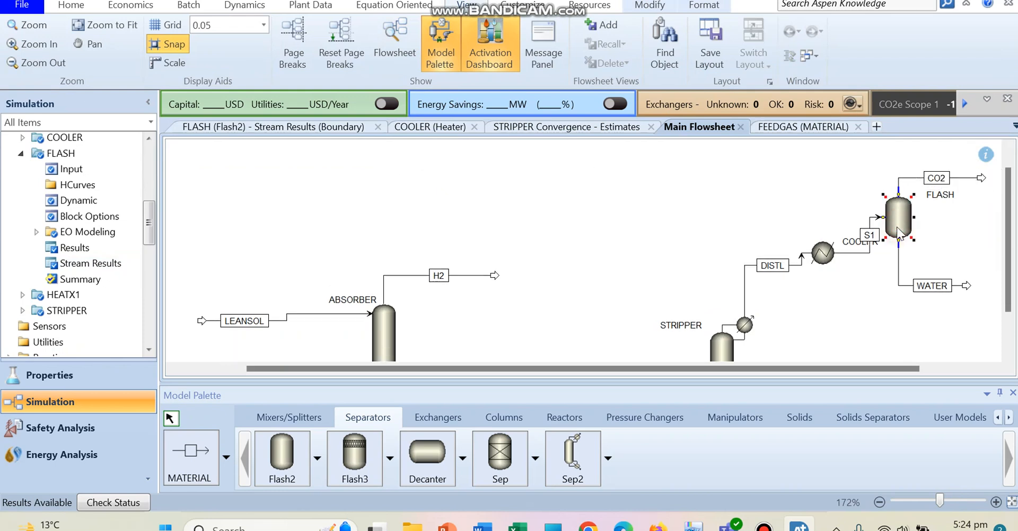
left_click(966, 287)
left_click_drag(981, 178, 861, 171)
left_click(968, 287)
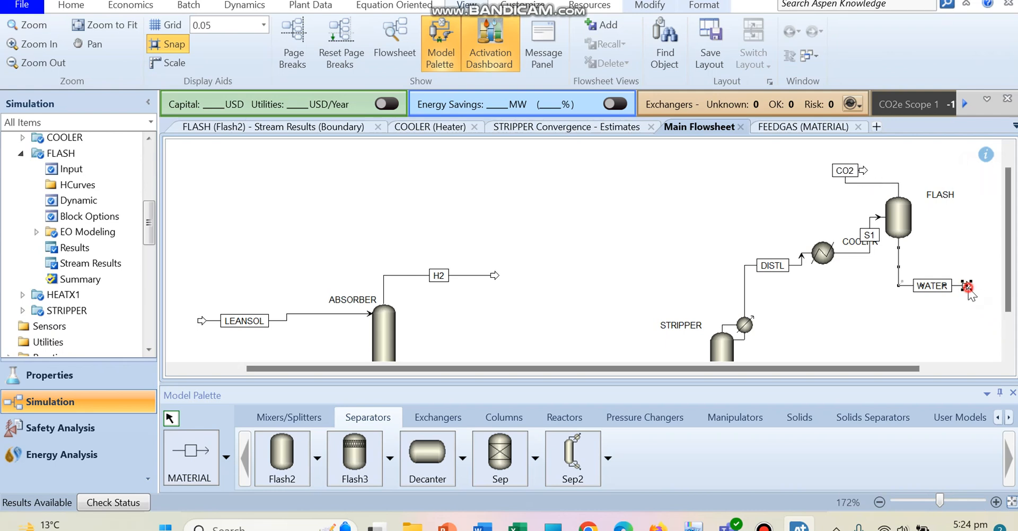
left_click_drag(937, 195, 917, 192)
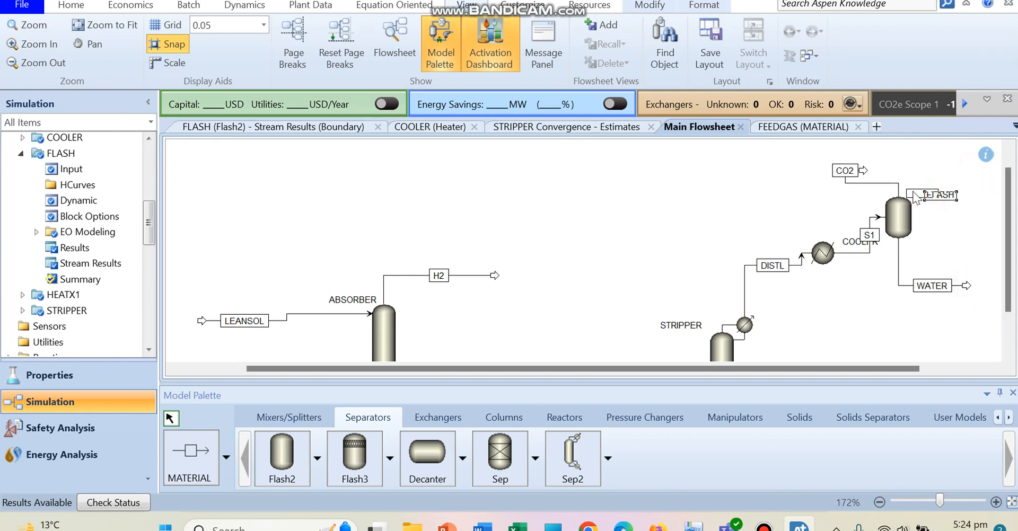
left_click(968, 286)
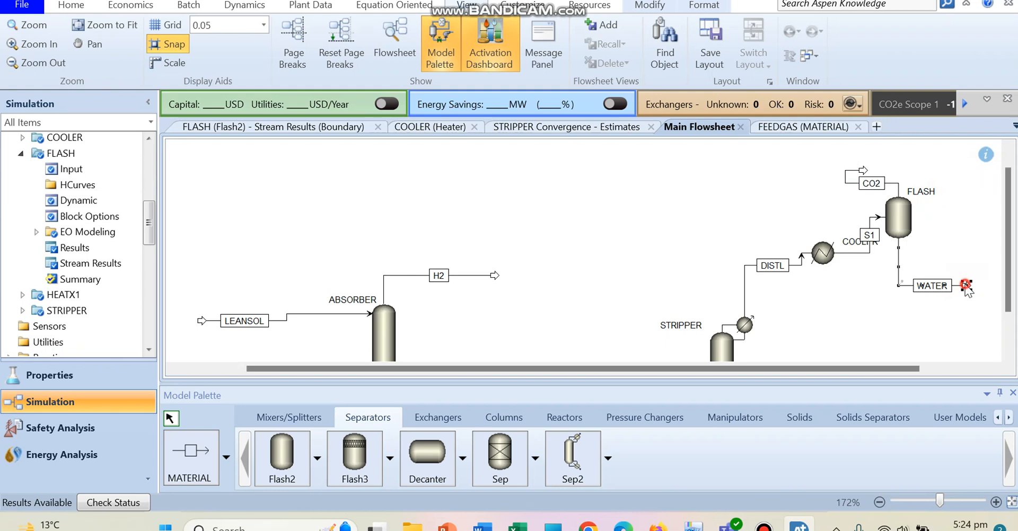
left_click_drag(968, 286, 993, 280)
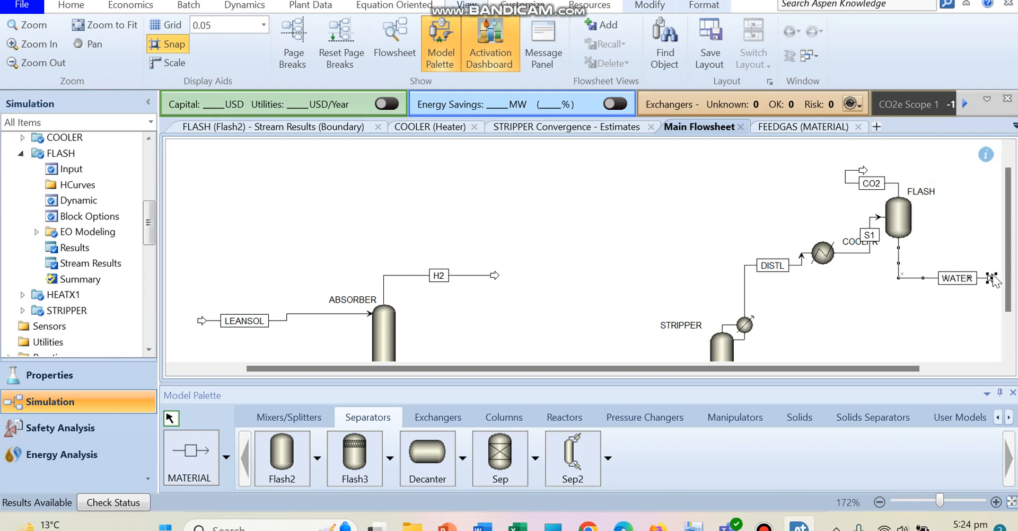
- Add a Mixer block named MIXER above the ABSORBER
scroll(827, 334, "down", 3)
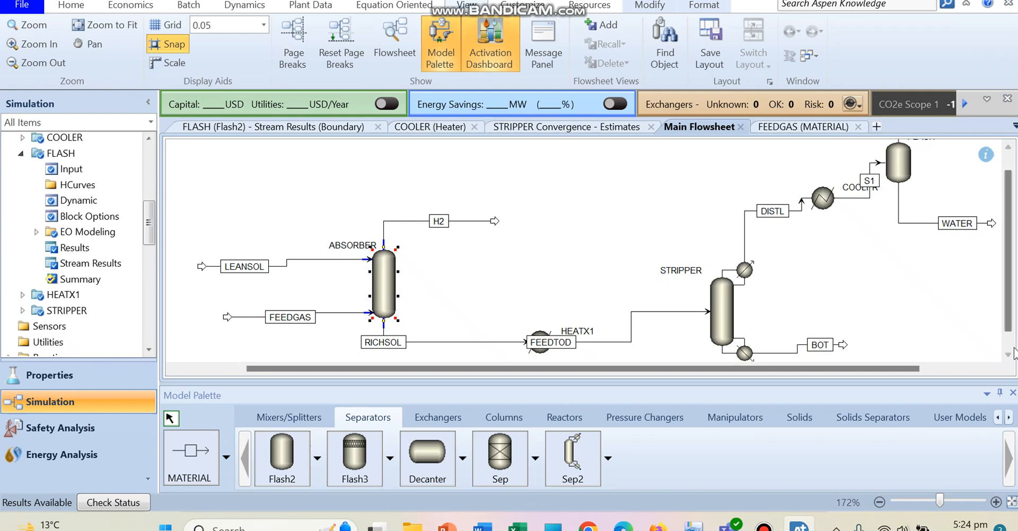
left_click(1007, 345)
left_click_drag(1005, 288, 1003, 284)
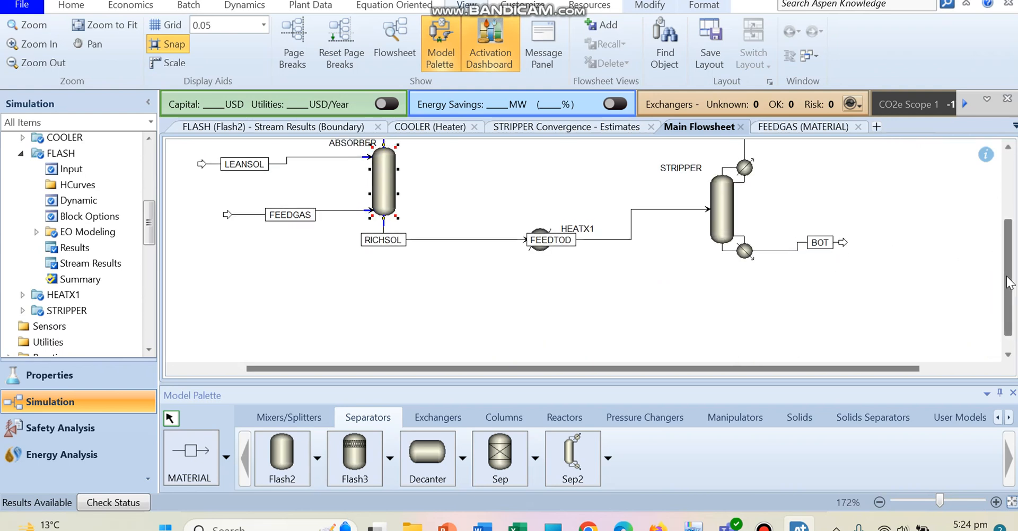
left_click(1003, 170)
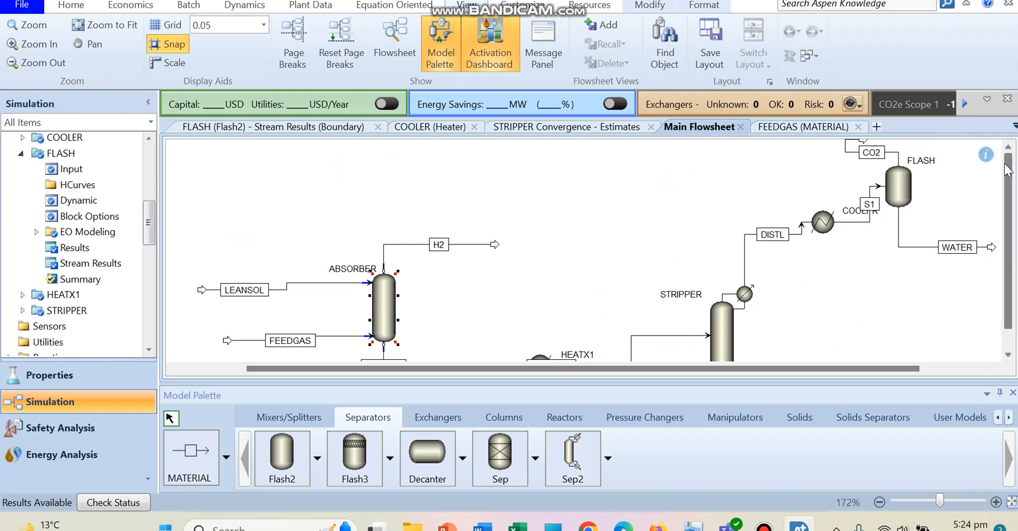
left_click(1007, 149)
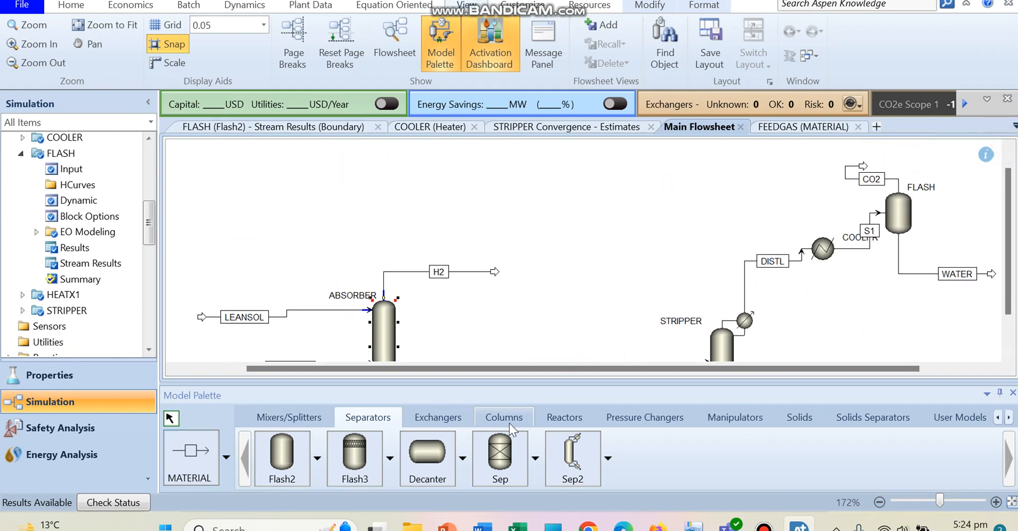
left_click(302, 419)
left_click(282, 456)
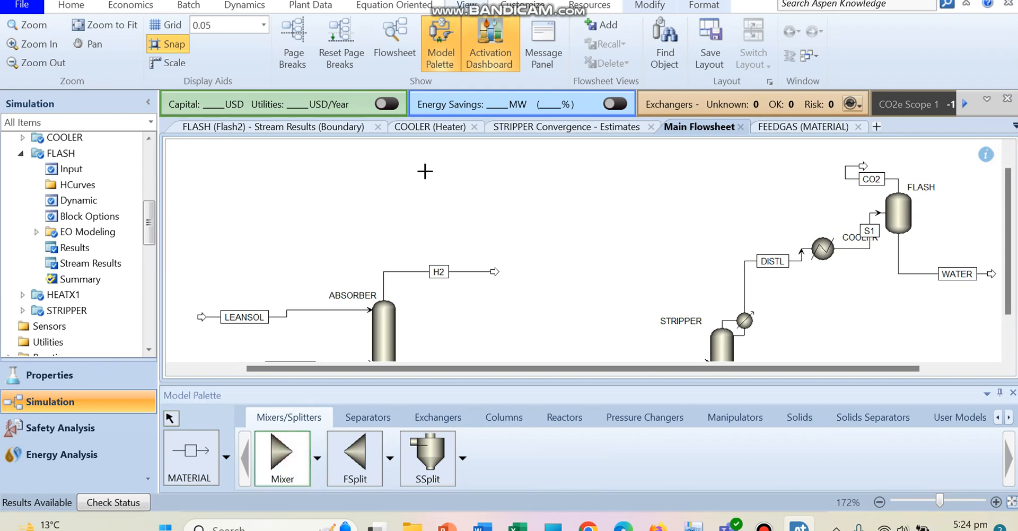
left_click(426, 171)
type("MIXER")
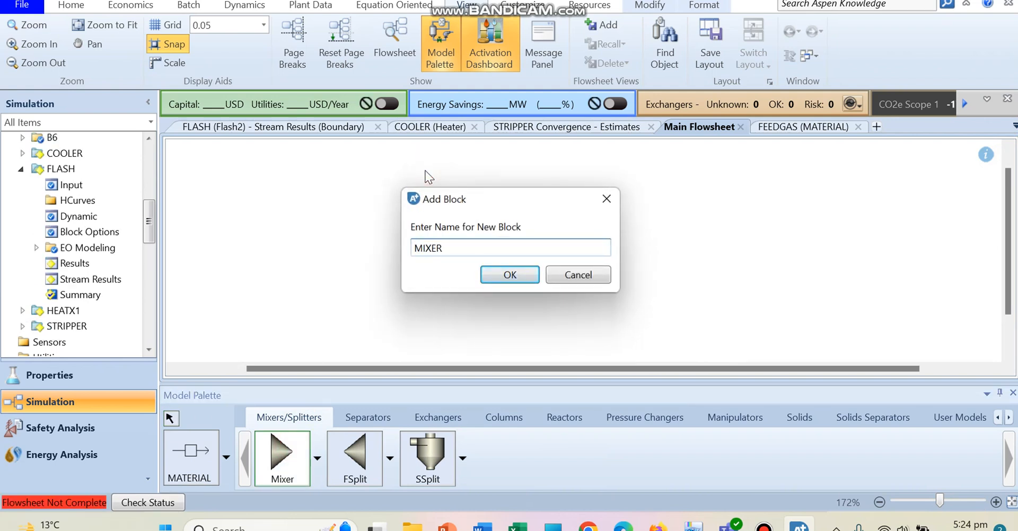
key("Return")
- Rotate the MIXER block to point downward, and connect the WATER stream from the FLASH drum to its inlet
right_click(981, 257)
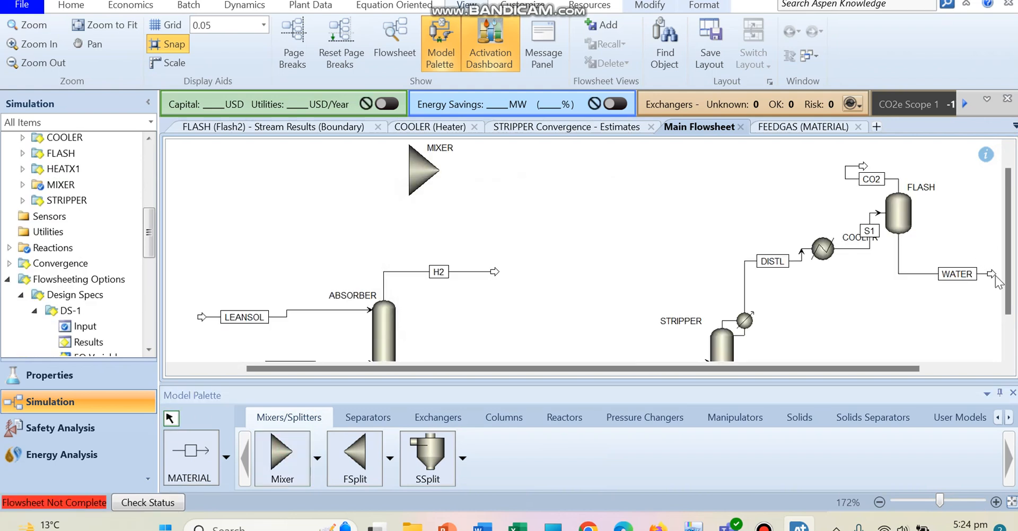
left_click(427, 182)
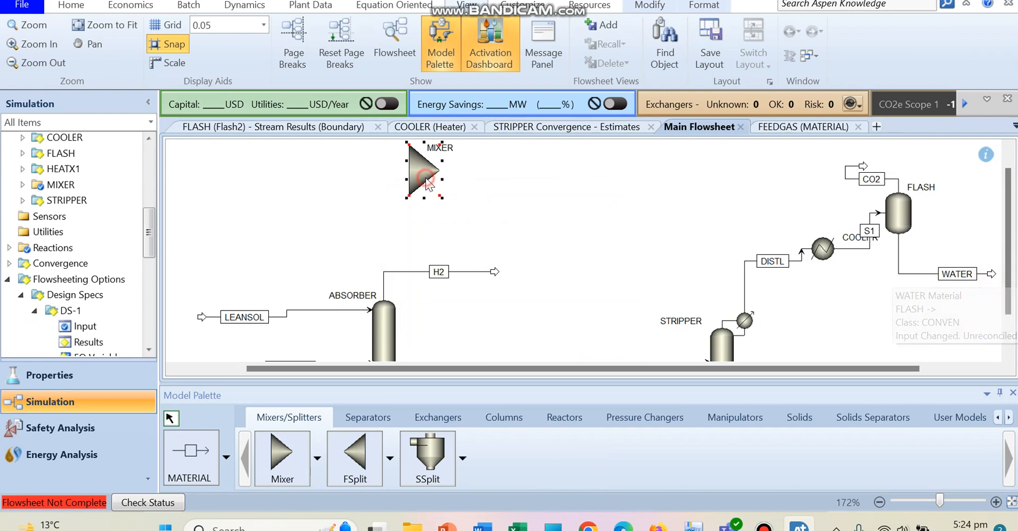
key("ctrl+r")
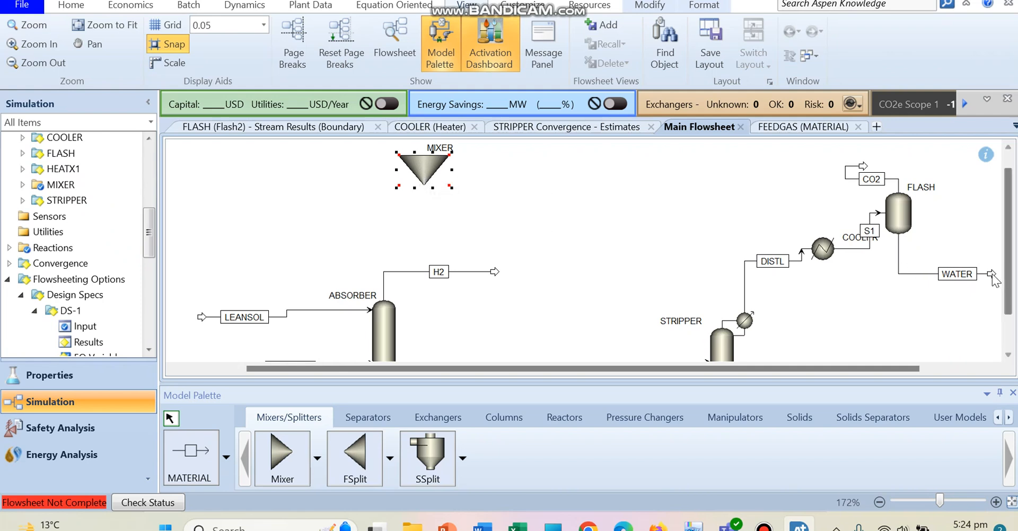
left_click_drag(992, 274, 976, 187)
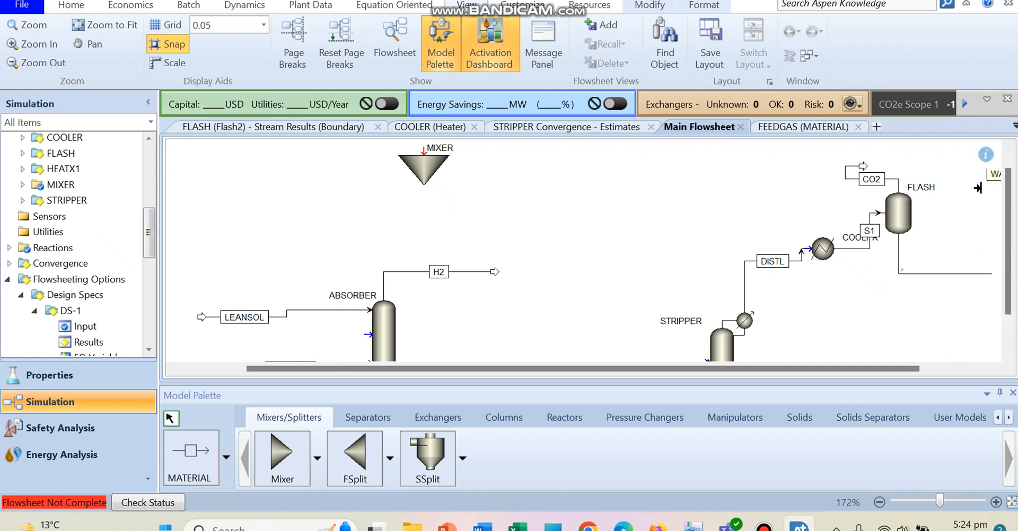
left_click(421, 152)
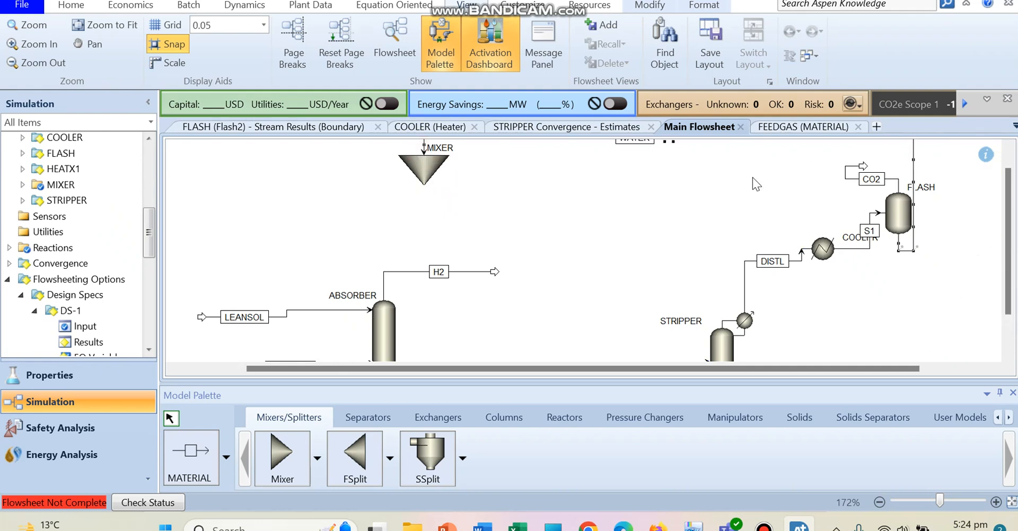
scroll(788, 193, "up", 1)
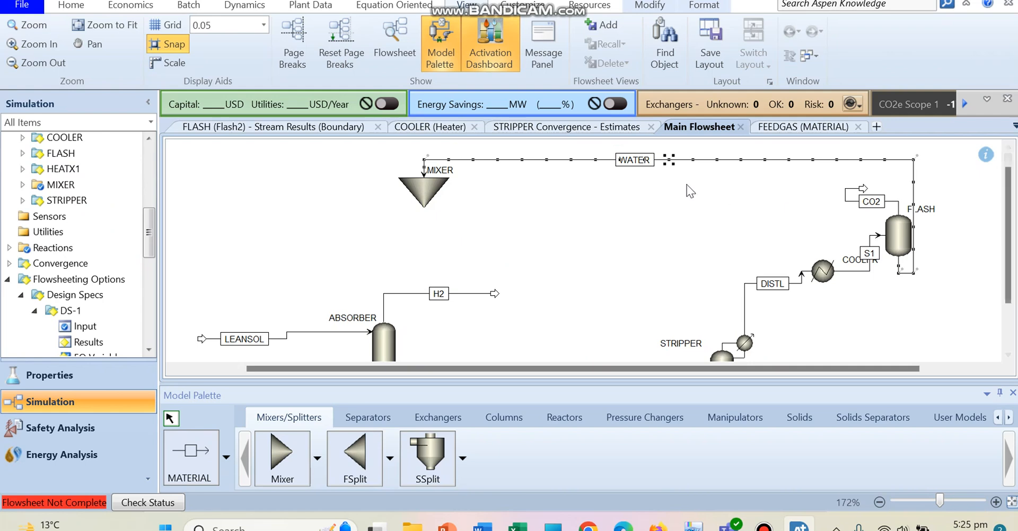
left_click_drag(425, 198, 426, 222)
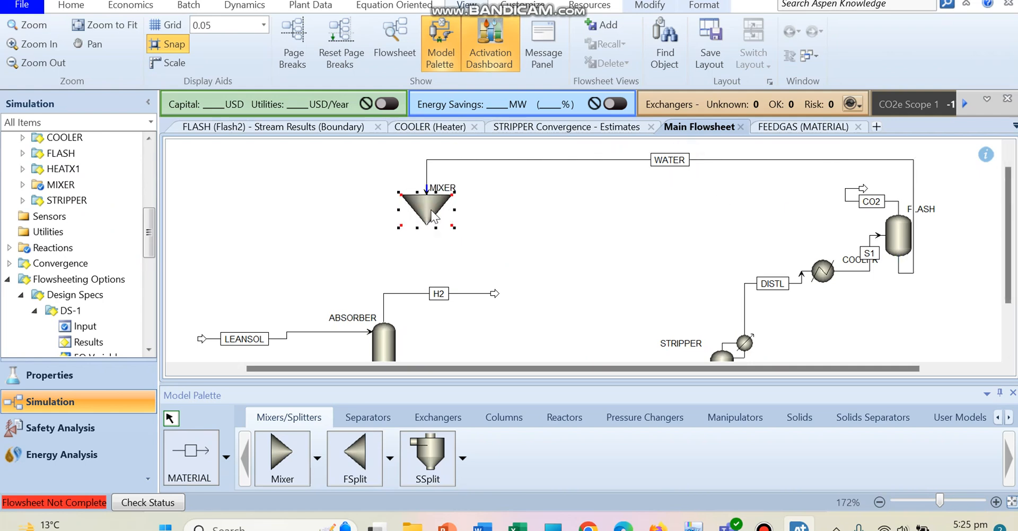
- Add a material product stream named REC to the MIXER outlet and tidy its route just below the block
left_click(197, 453)
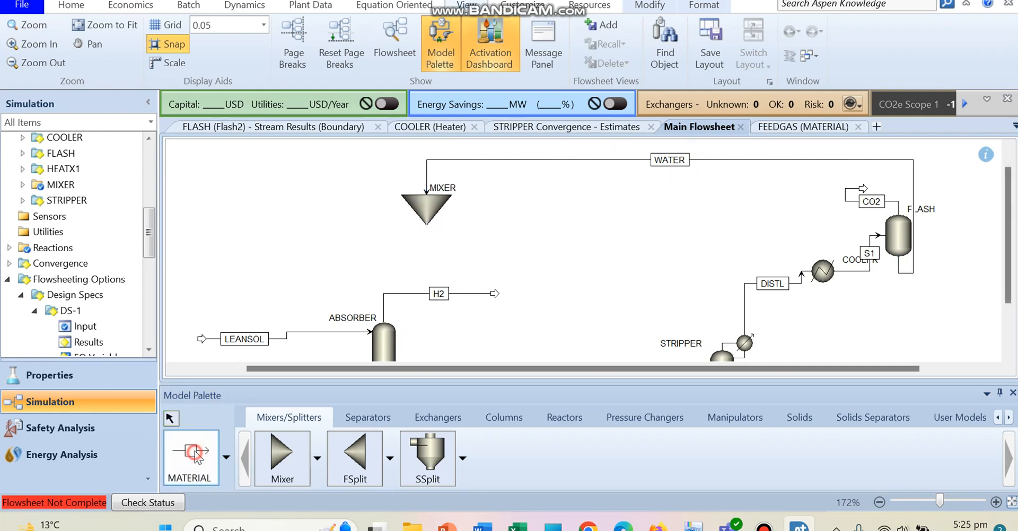
left_click(427, 231)
left_click(523, 241)
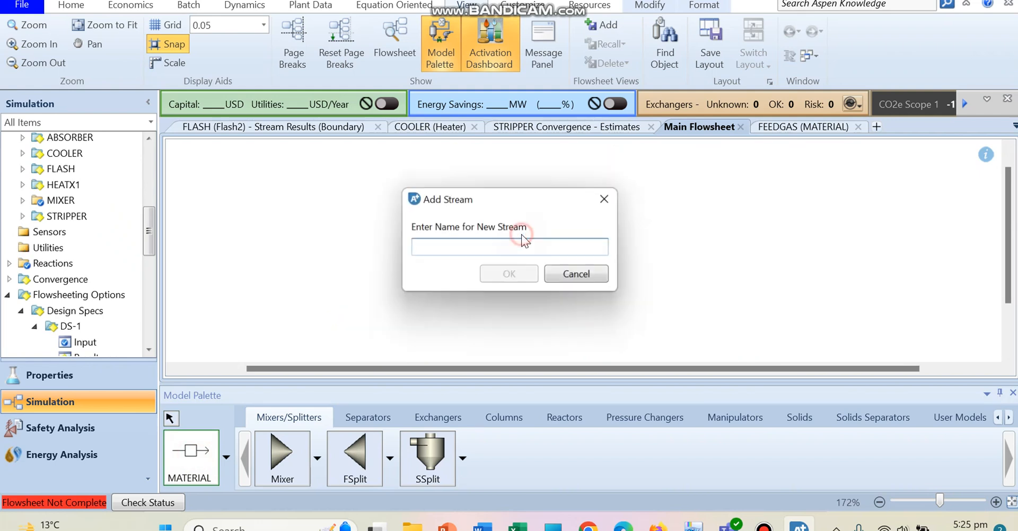
left_click(466, 247)
type("REC")
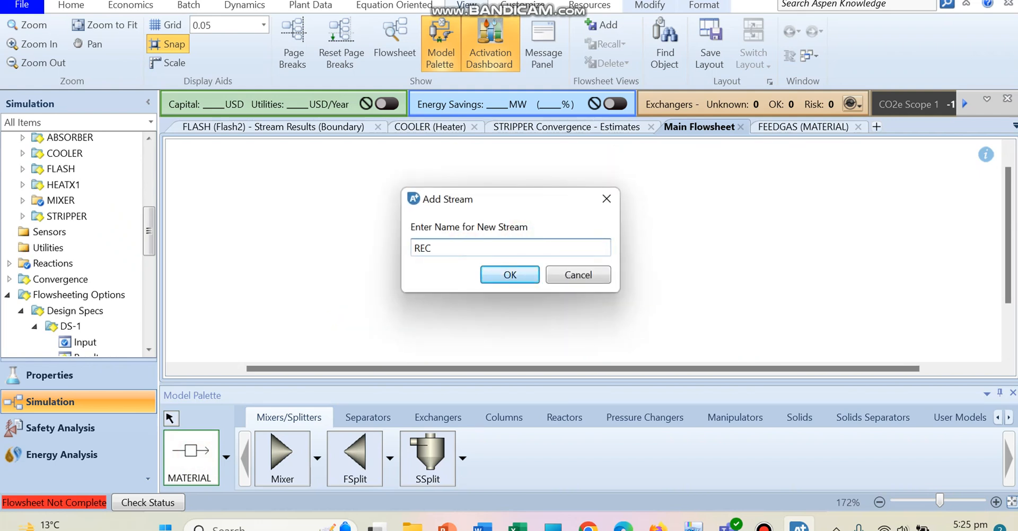
key("Return")
key("Escape")
left_click(426, 234)
left_click_drag(426, 233, 430, 237)
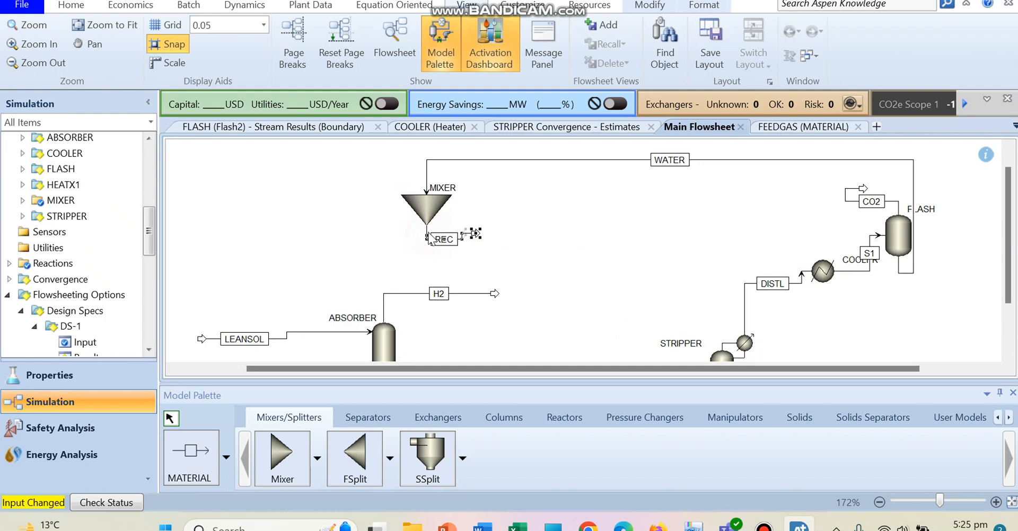
left_click(405, 249)
- Open the results of the STRIPPER's BOT stream and examine its mole and mass fractions, especially H2O and MDEA
left_click(1007, 357)
left_click(1007, 357)
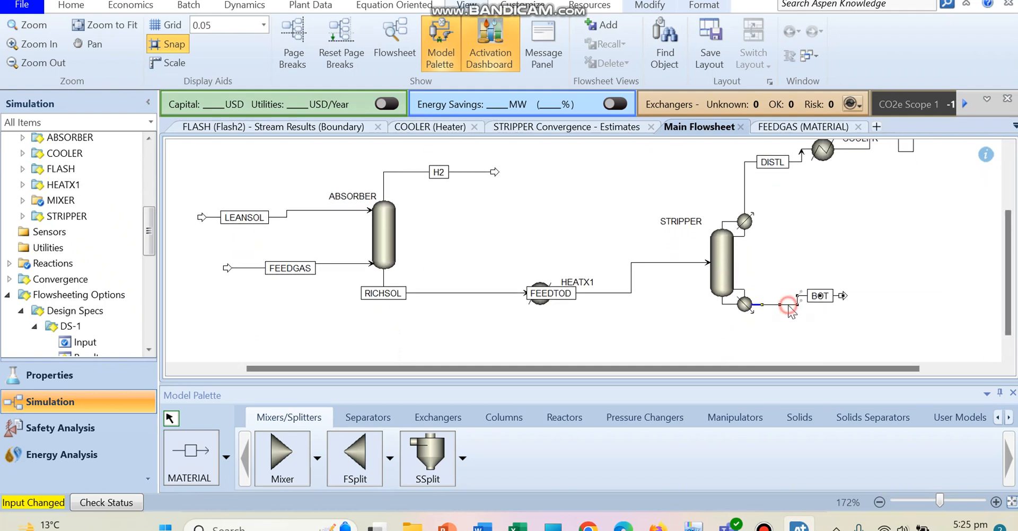
double_click(788, 306)
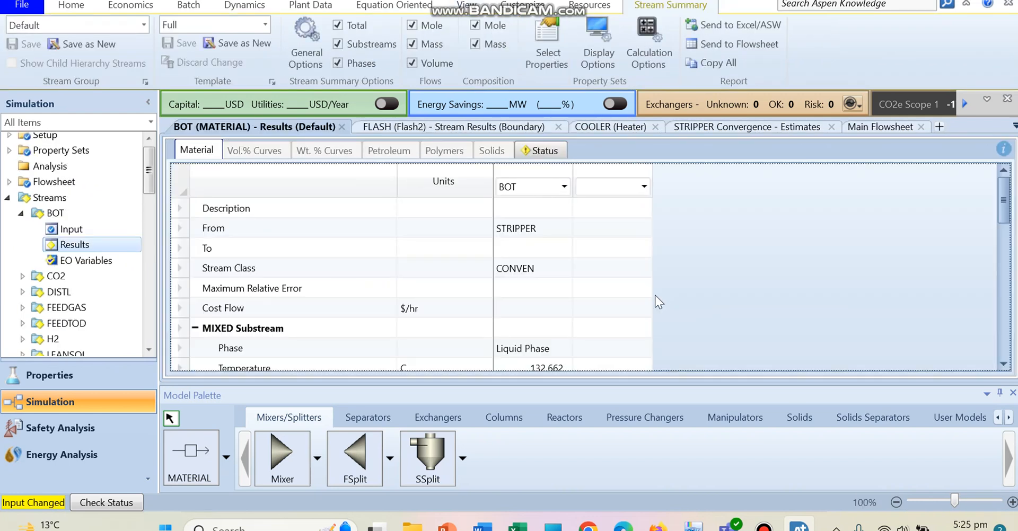
scroll(402, 307, "down", 5)
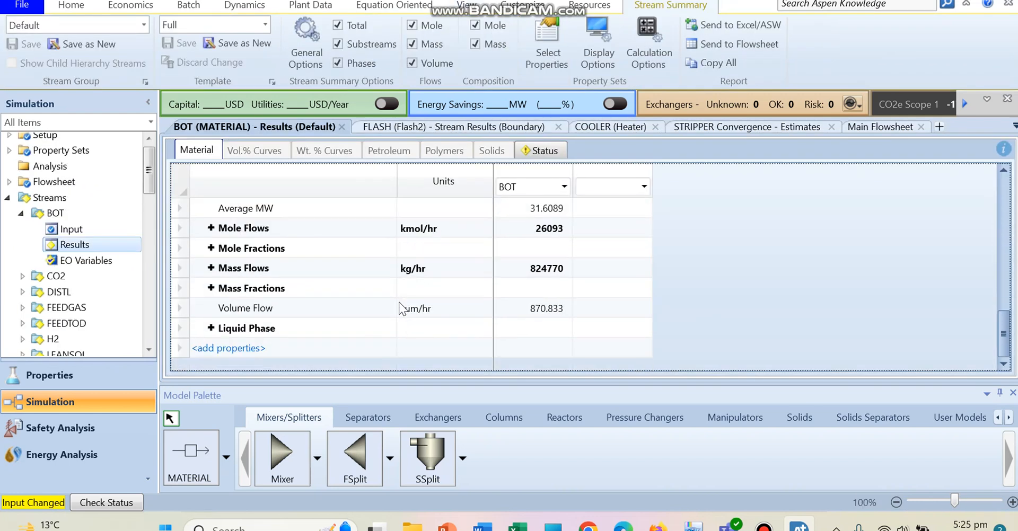
left_click(211, 248)
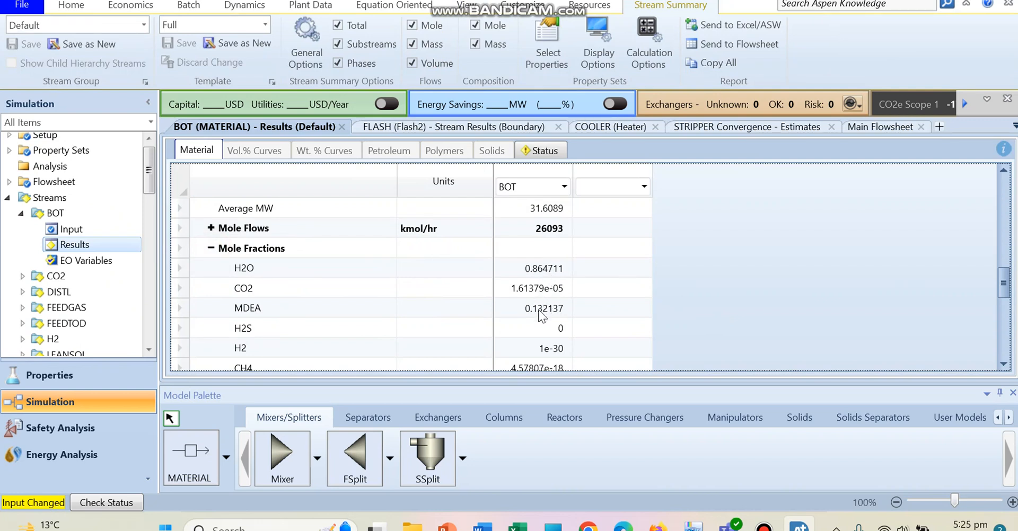
scroll(540, 316, "down", 5)
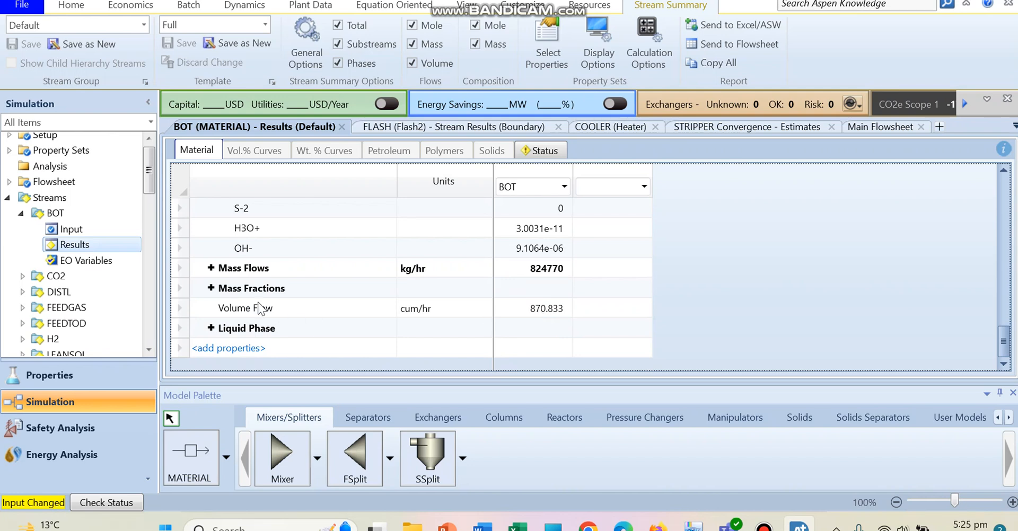
left_click(210, 287)
left_click(520, 313)
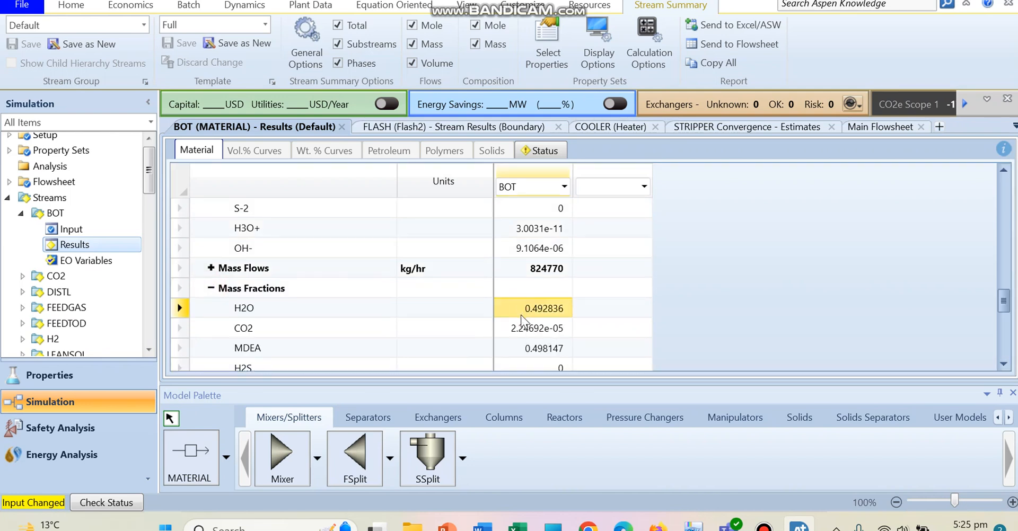
left_click(522, 348)
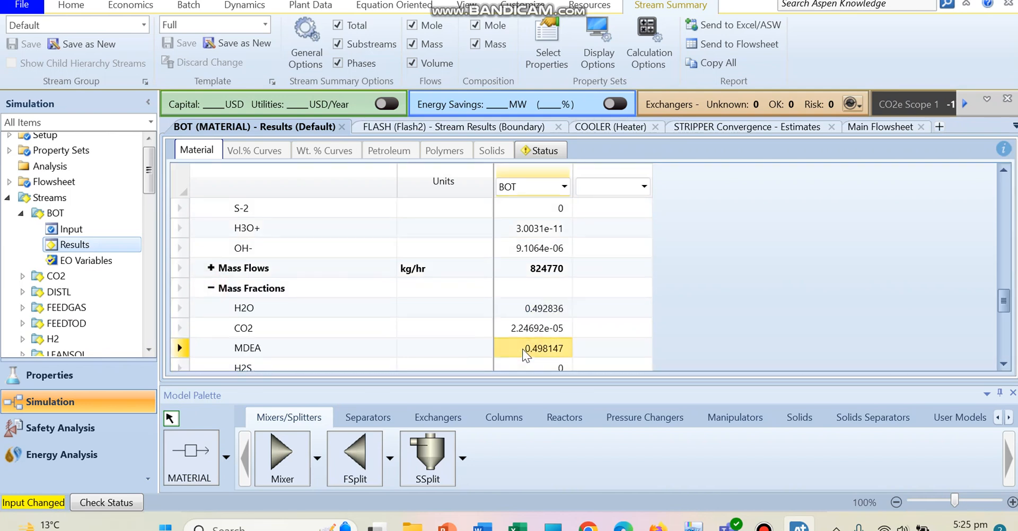
- Return to the main flowsheet and display the available heat exchanger block models
left_click(466, 5)
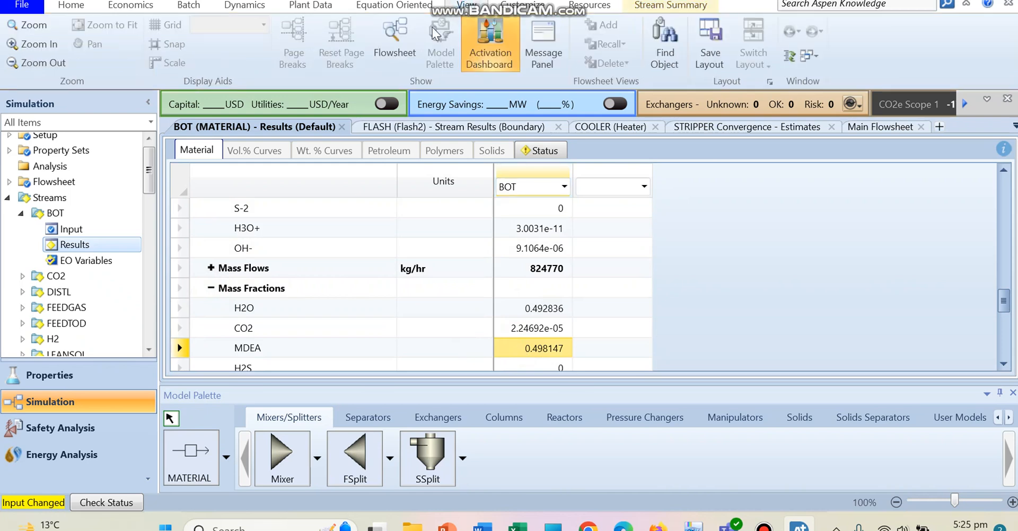
left_click(408, 47)
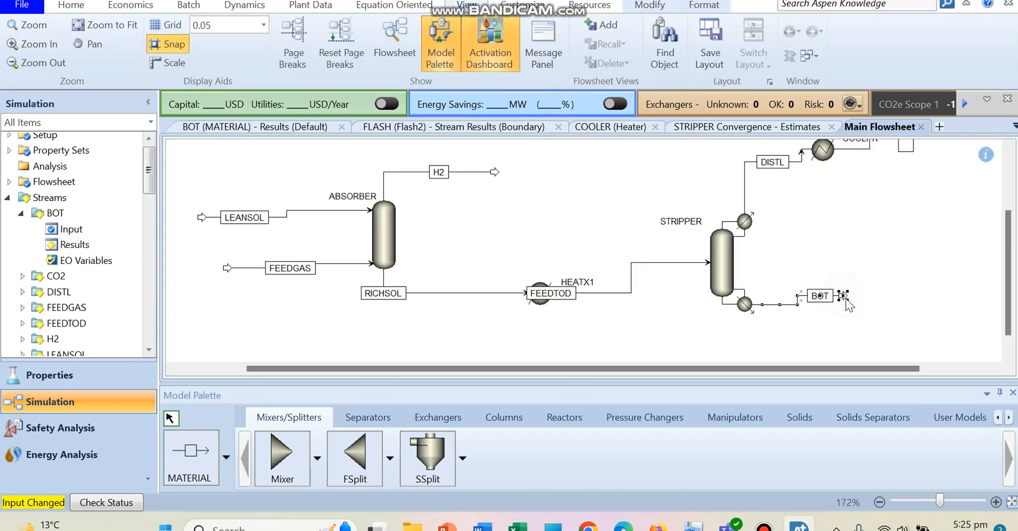
left_click(433, 418)
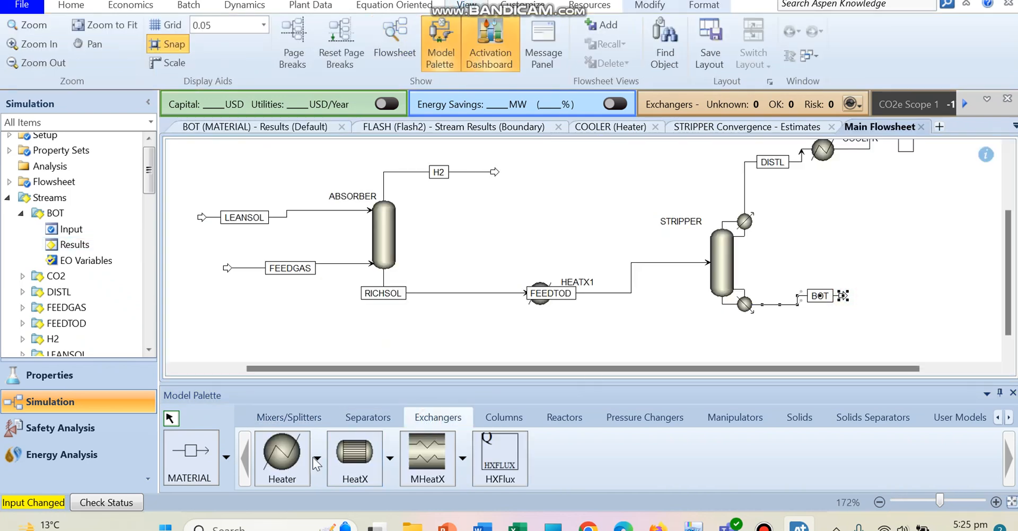
left_click(374, 470)
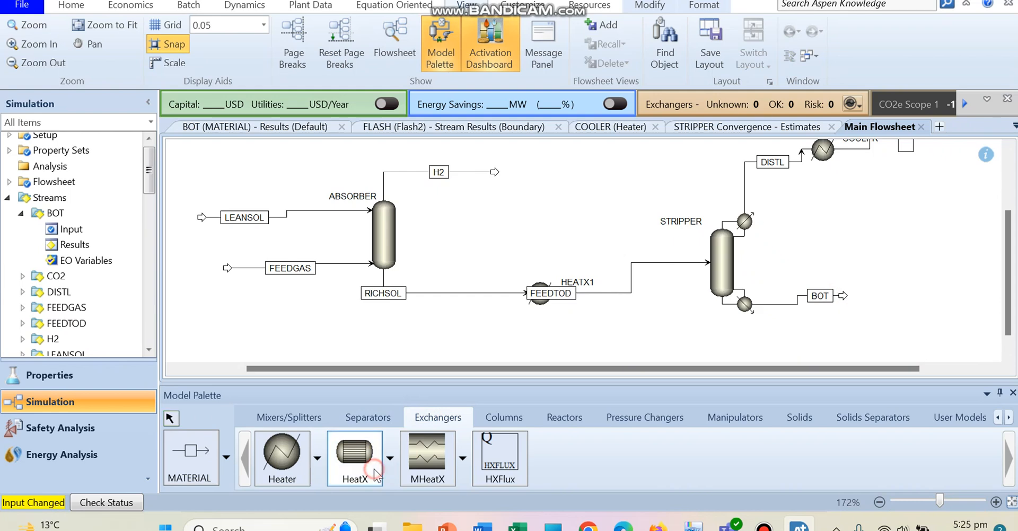
left_click(539, 352)
type("CO")
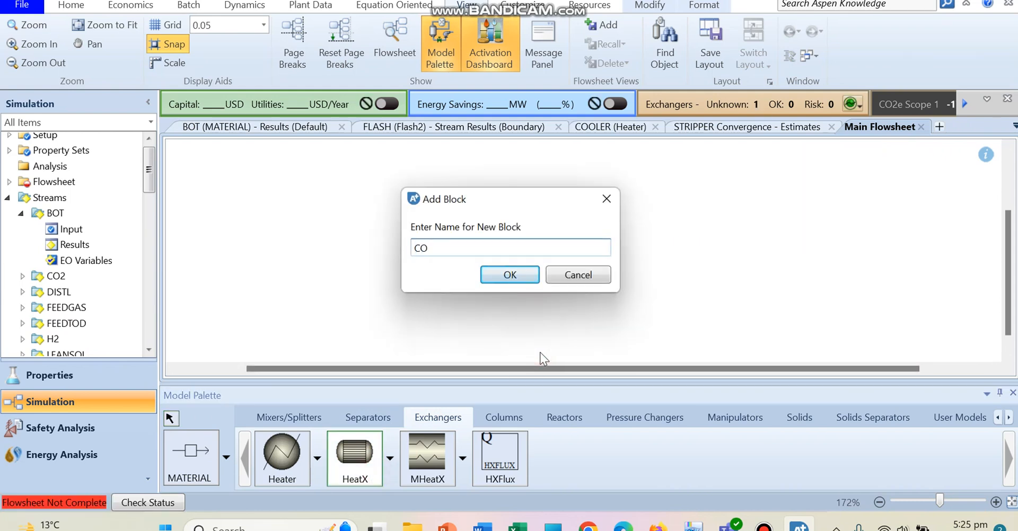
type("OLER2")
key("Return")
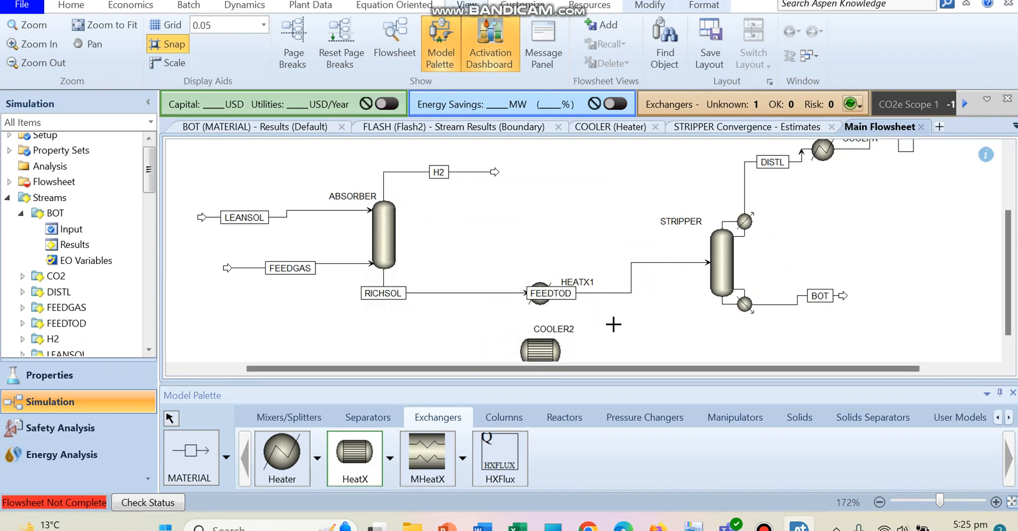
right_click(859, 309)
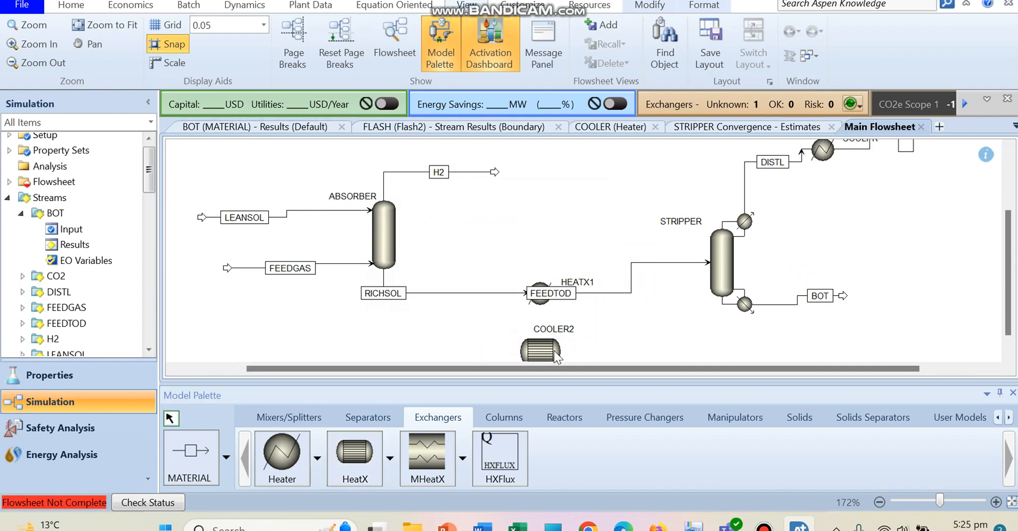
key("Delete")
key("Return")
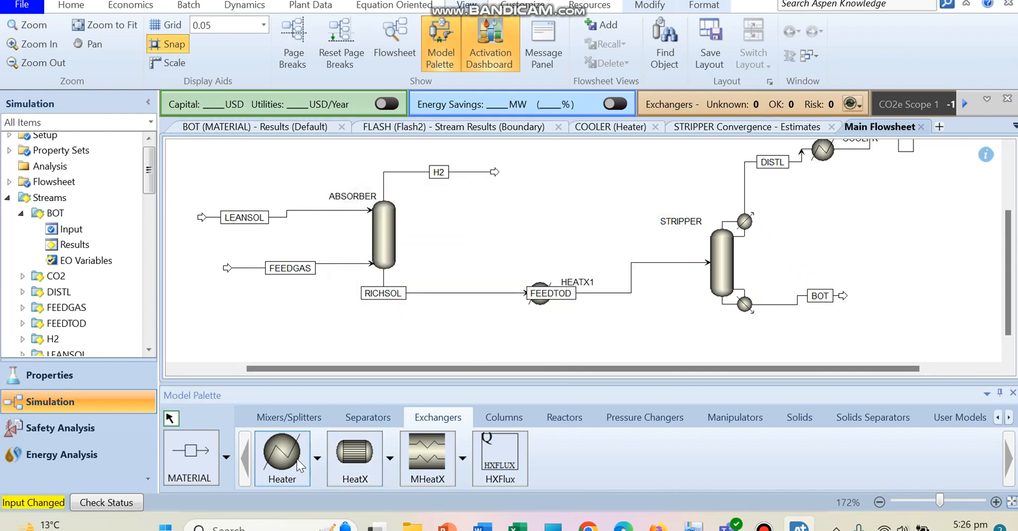
- Add a Heater block named COOLER2 just below the HEATX1 block
left_click(284, 461)
left_click(550, 351)
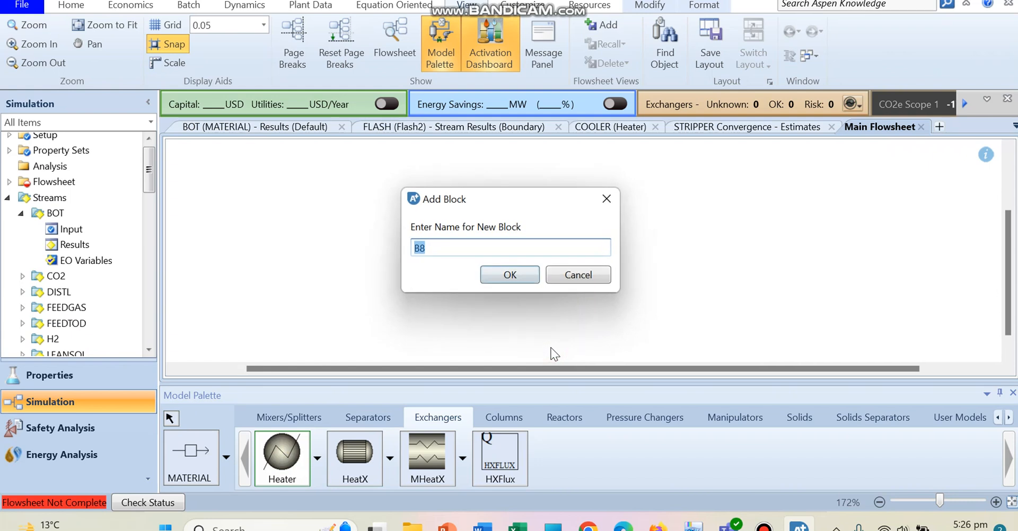
type("COOLER2")
key("Return")
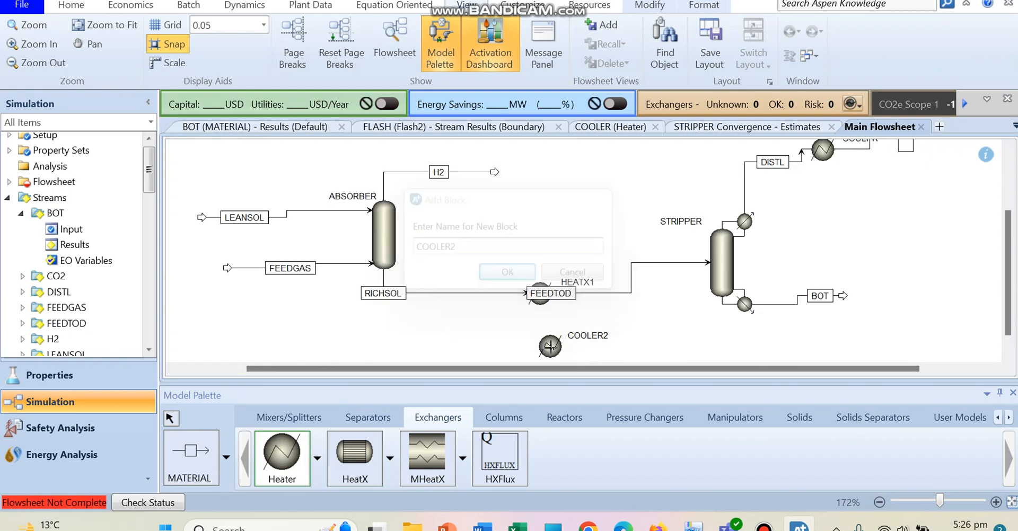
key("Escape")
left_click(550, 351)
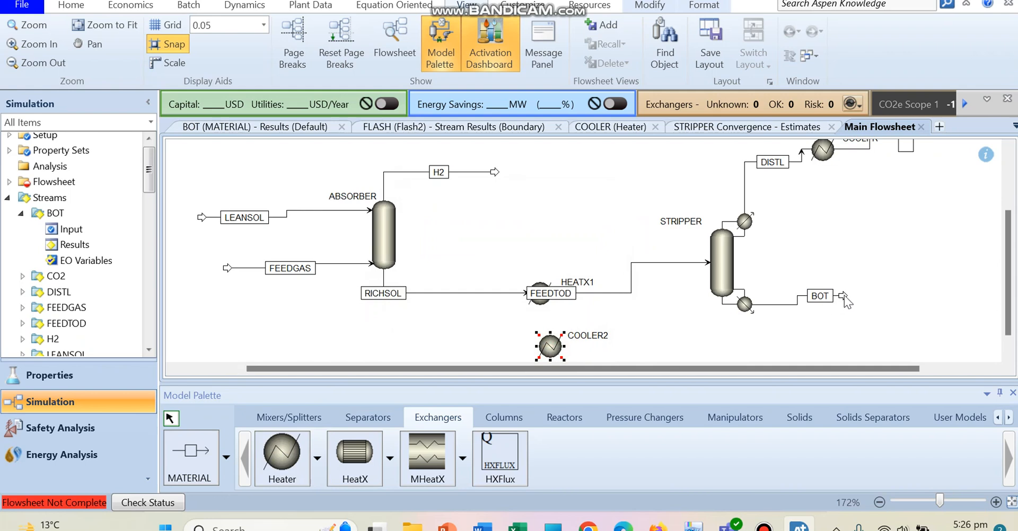
- Connect the destination of the STRIPPER's BOT stream to the inlet of COOLER2
left_click(844, 296)
left_click(550, 344)
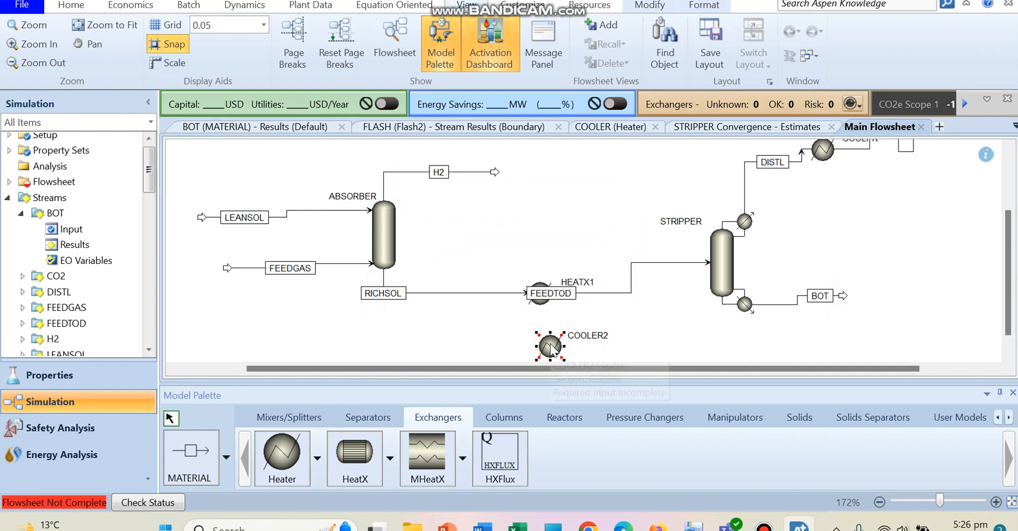
left_click(825, 285)
left_click(842, 295)
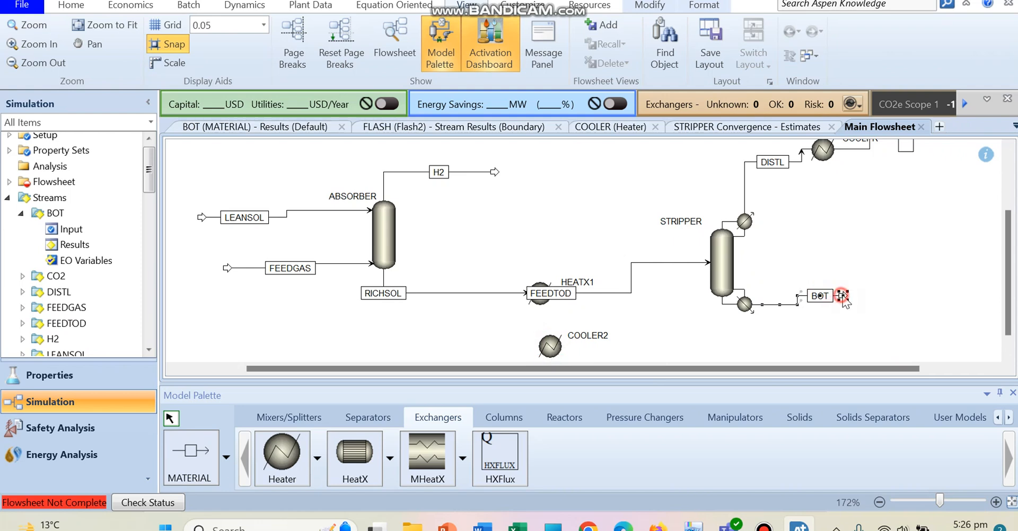
left_click_drag(844, 297, 565, 347)
- Add a material stream named REC1 leaving the COOLER2 outlet toward the far side of the ABSORBER
left_click(197, 456)
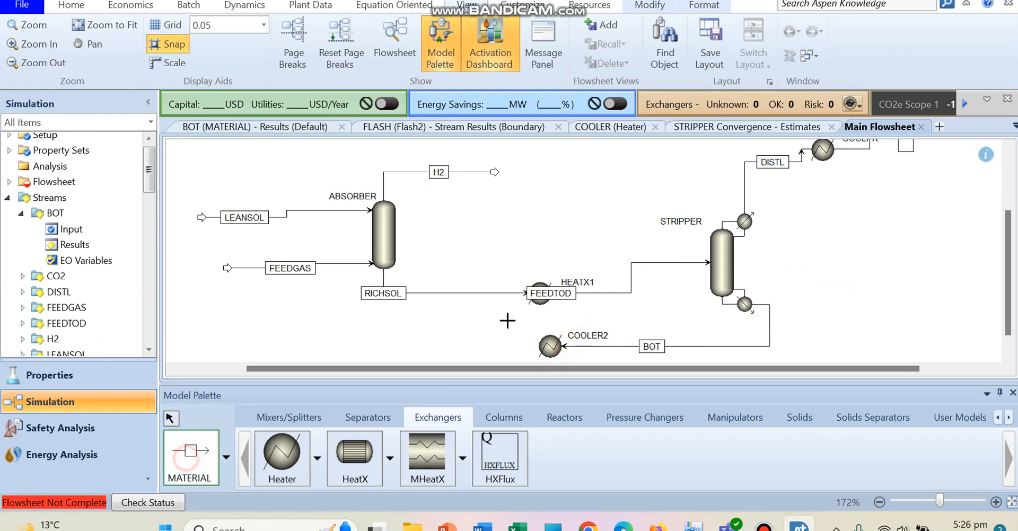
left_click(533, 347)
left_click(273, 347)
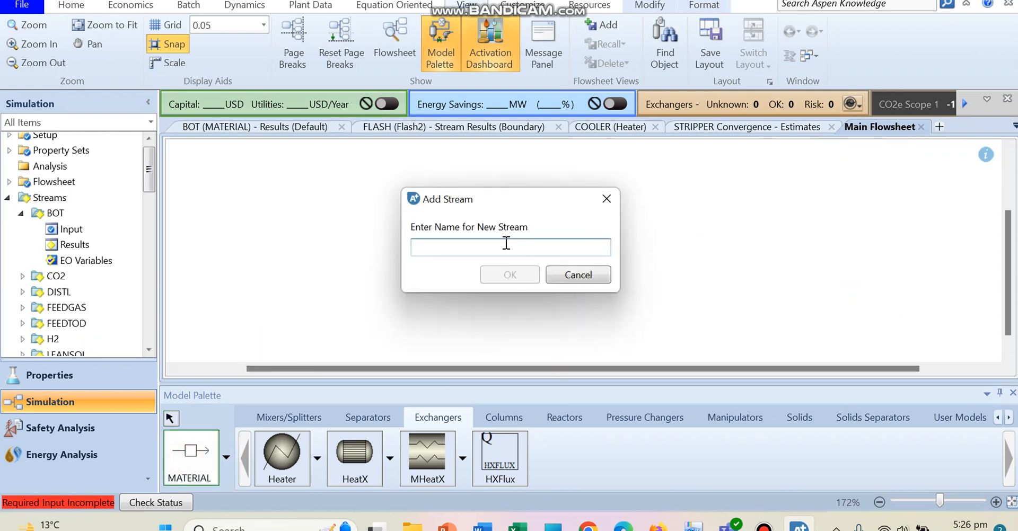
type("REC1")
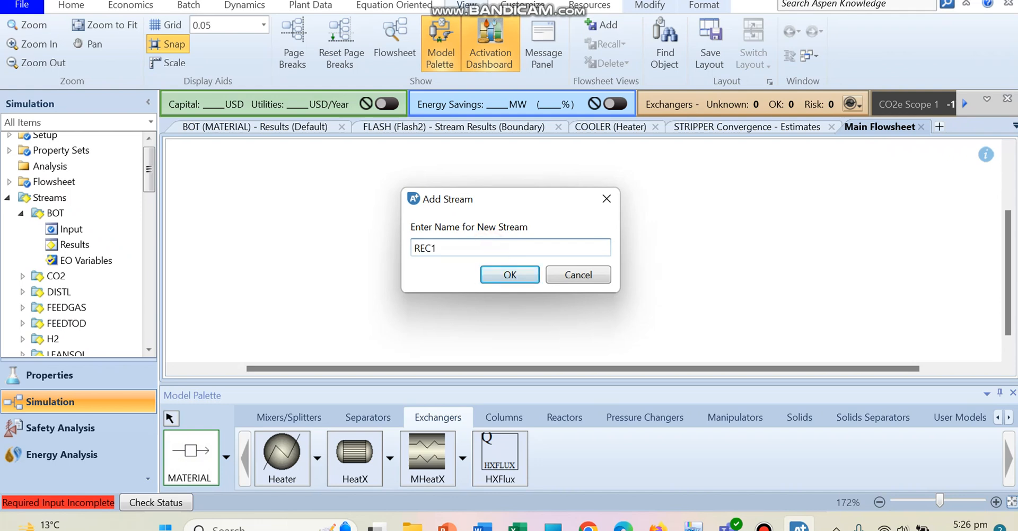
key("Return")
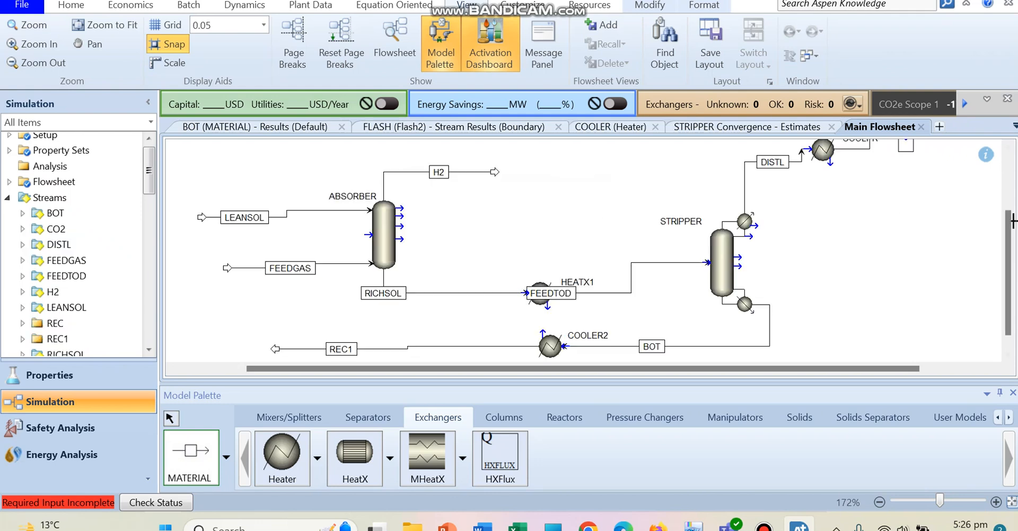
- Reconnect the free end of the REC1 stream to the inlet of the MIXER block
left_click_drag(1000, 233, 998, 183)
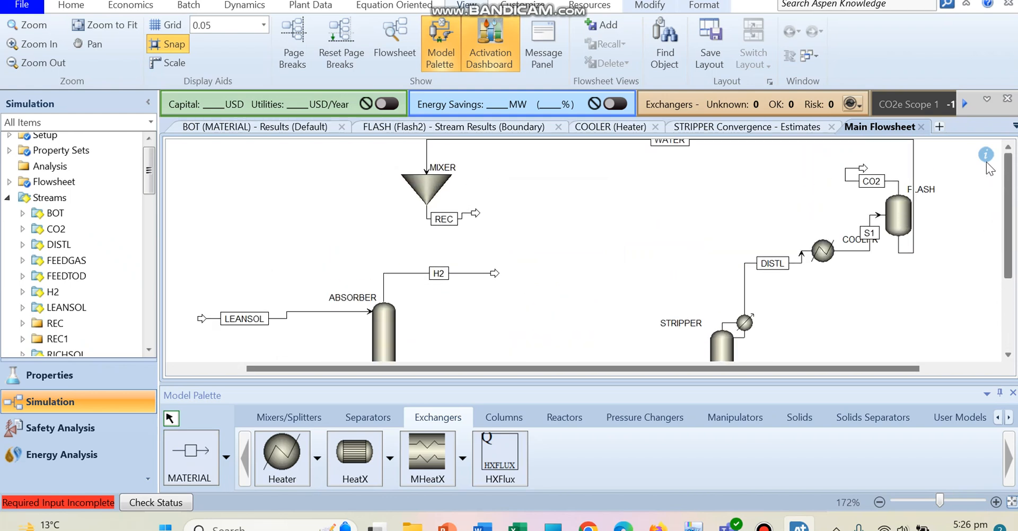
left_click(426, 197)
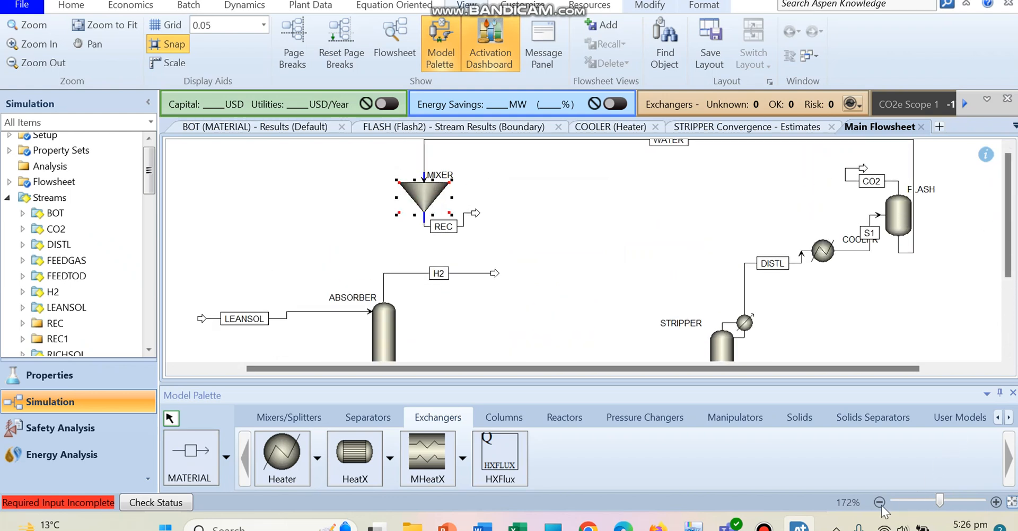
left_click(880, 502)
left_click(431, 351)
left_click_drag(430, 352, 505, 212)
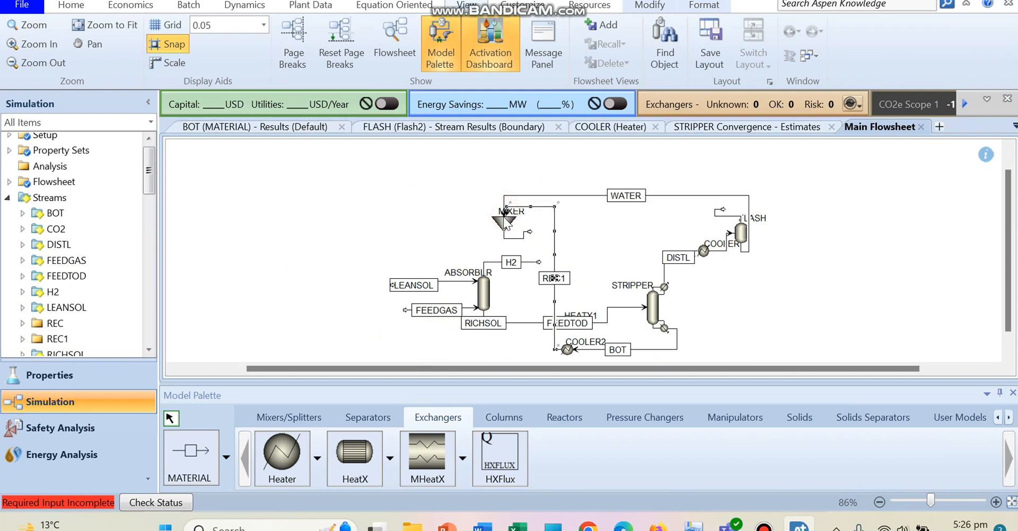
- Shift the MIXER toward the feed side and reroute REC1 around the ABSORBER's feed streams, clear of the other blocks
left_click_drag(555, 253, 378, 276)
left_click_drag(510, 227, 458, 223)
left_click_drag(557, 285, 349, 286)
left_click(468, 242)
left_click(527, 234)
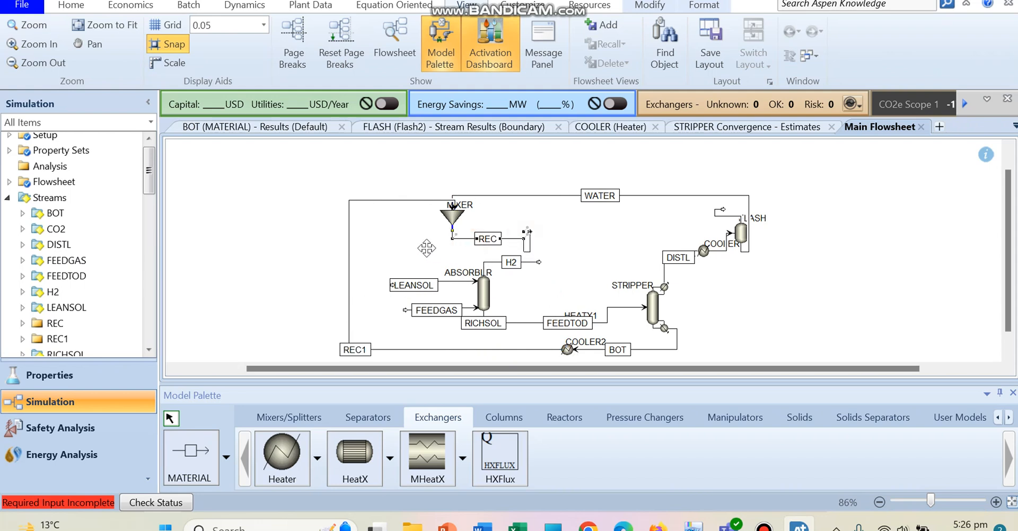
left_click(579, 212)
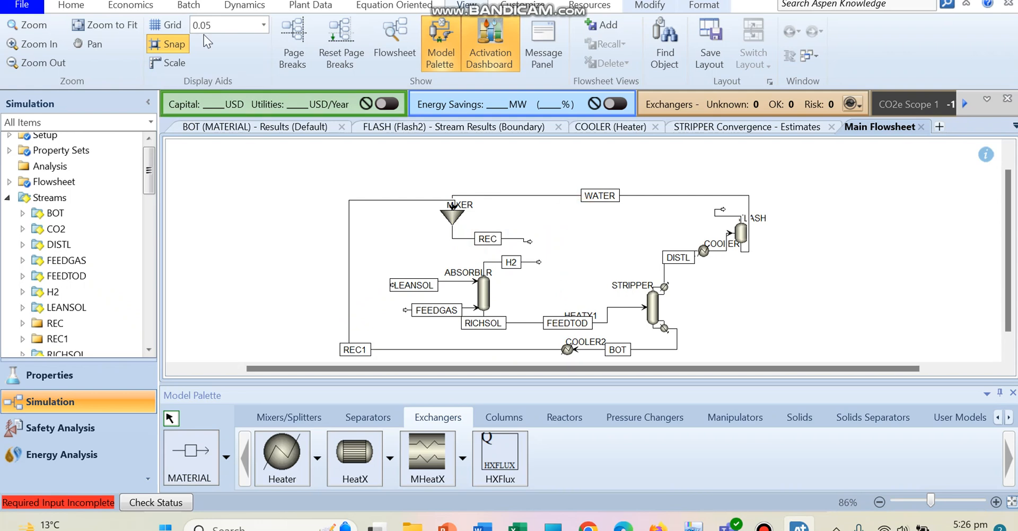
- Specify COOLER2 with a temperature of 40 C and a pressure of 0 bar, and run the simulation
left_click(84, 6)
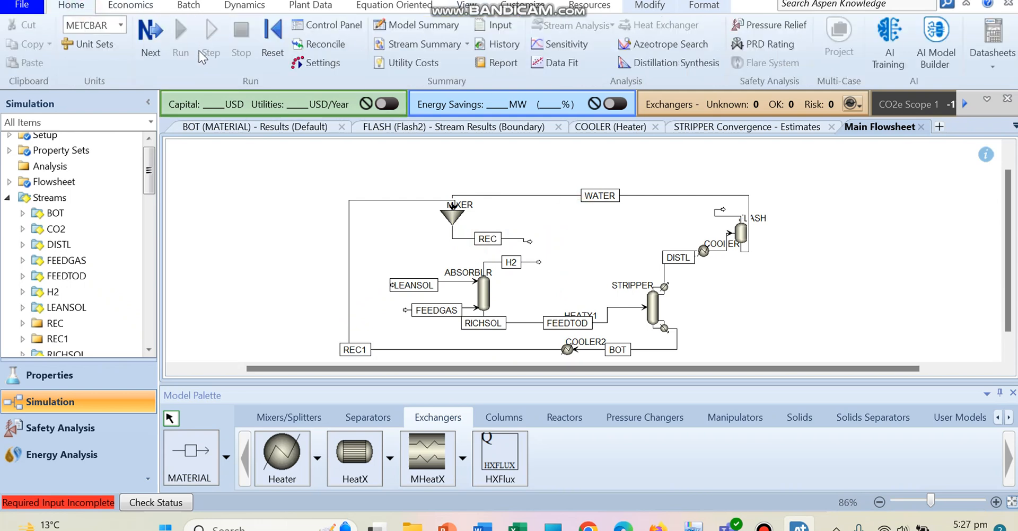
left_click(149, 47)
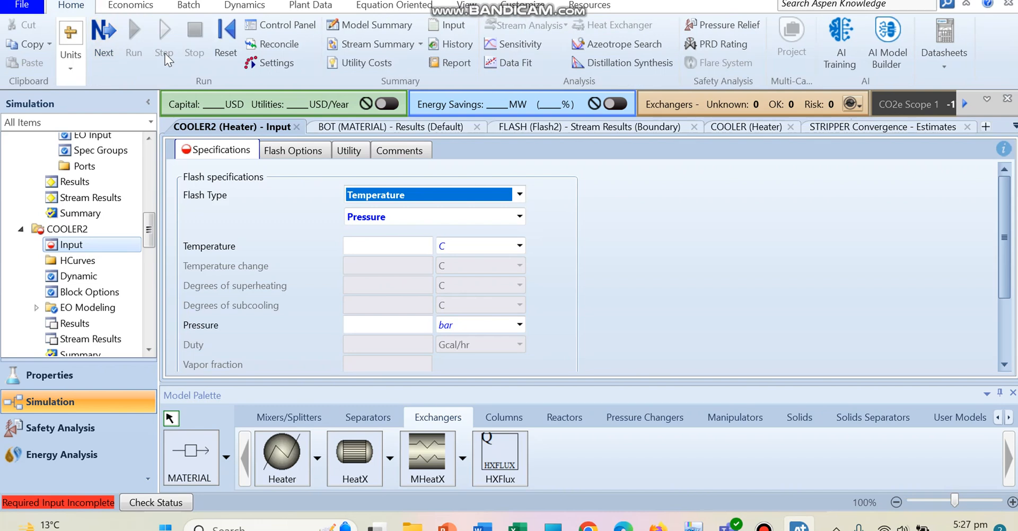
left_click(375, 250)
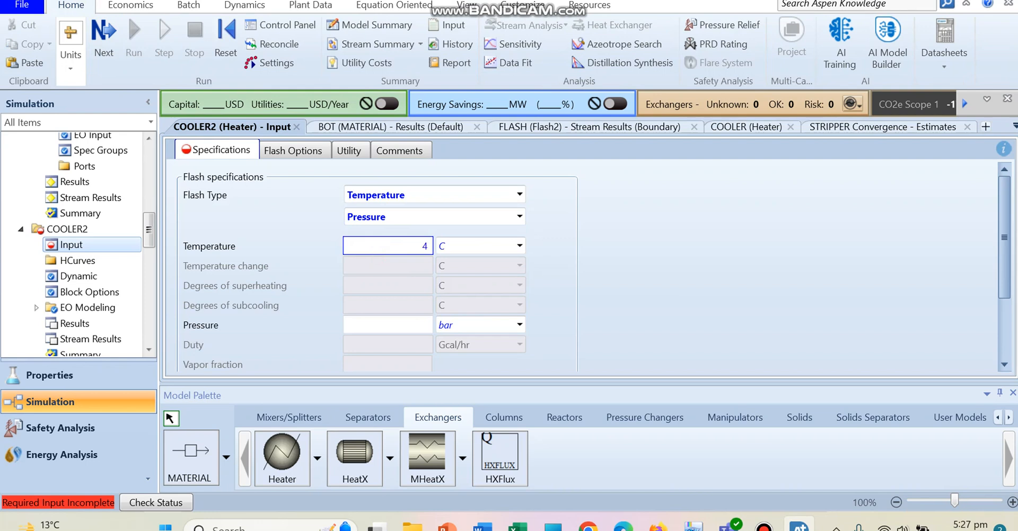
left_click(406, 323)
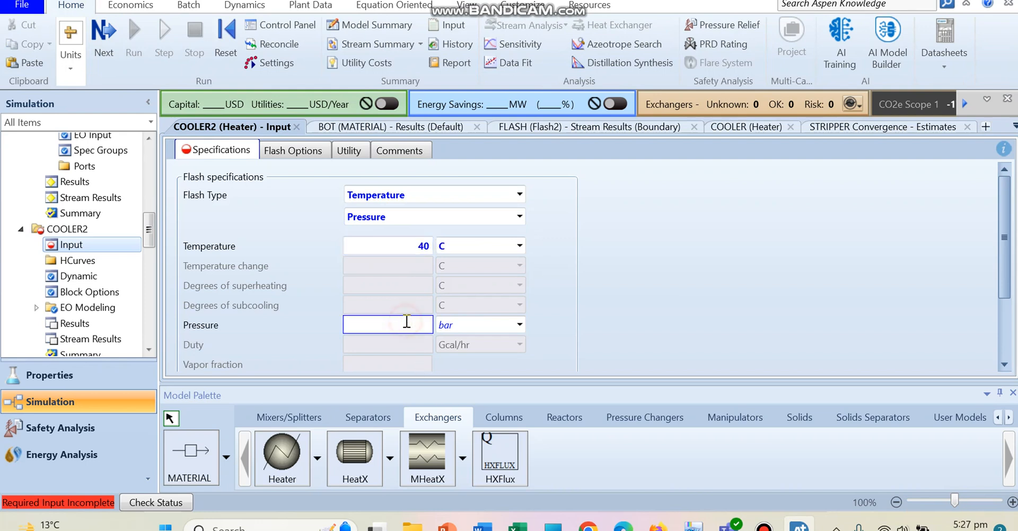
type("0")
key("Return")
left_click(134, 34)
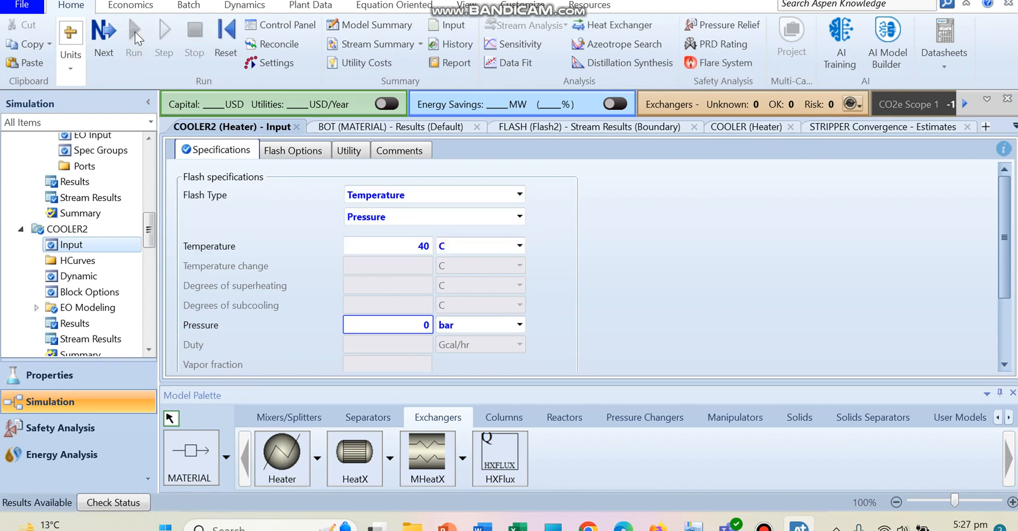
- Open the results of the MIXER's REC outlet stream and display its mass flows in tonne/hr
left_click(460, 13)
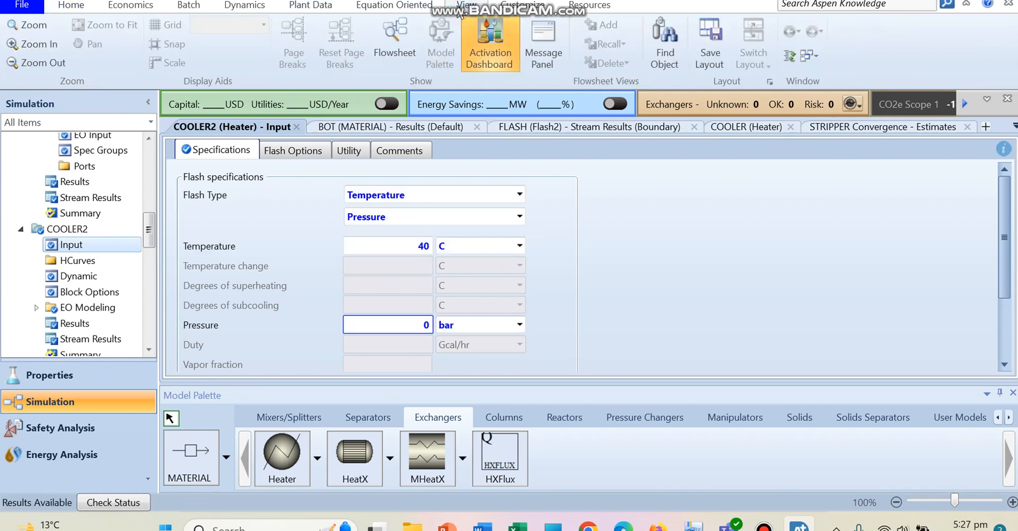
left_click(399, 33)
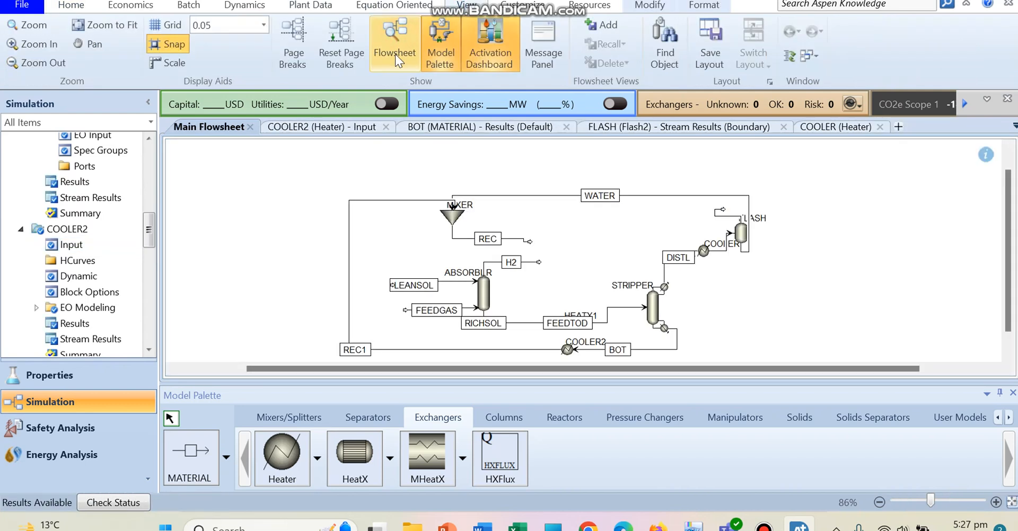
double_click(511, 240)
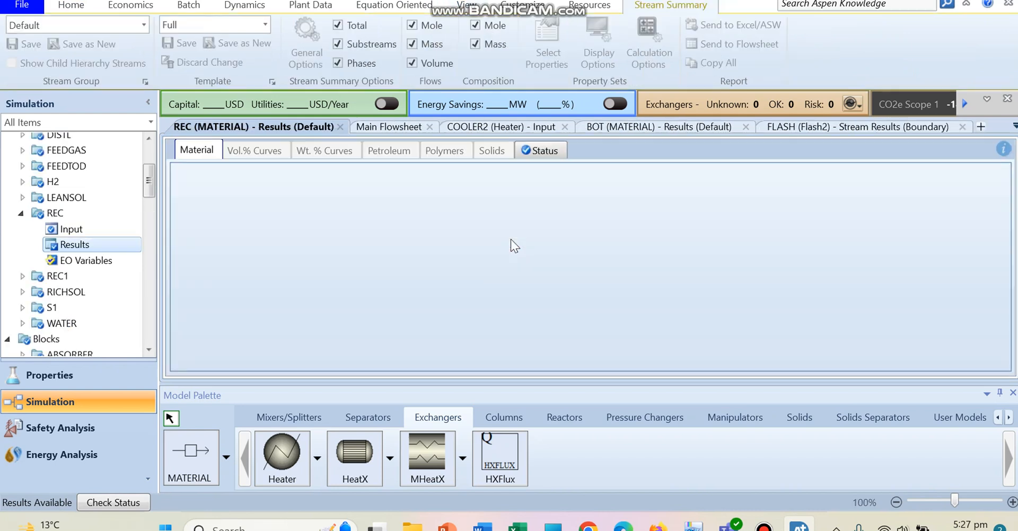
left_click_drag(1003, 192, 1005, 332)
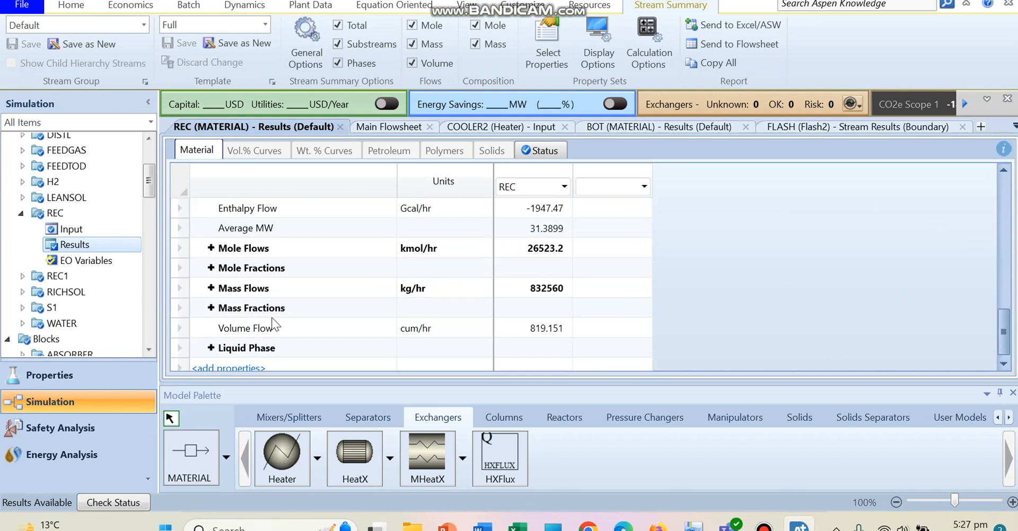
left_click(423, 295)
left_click(421, 291)
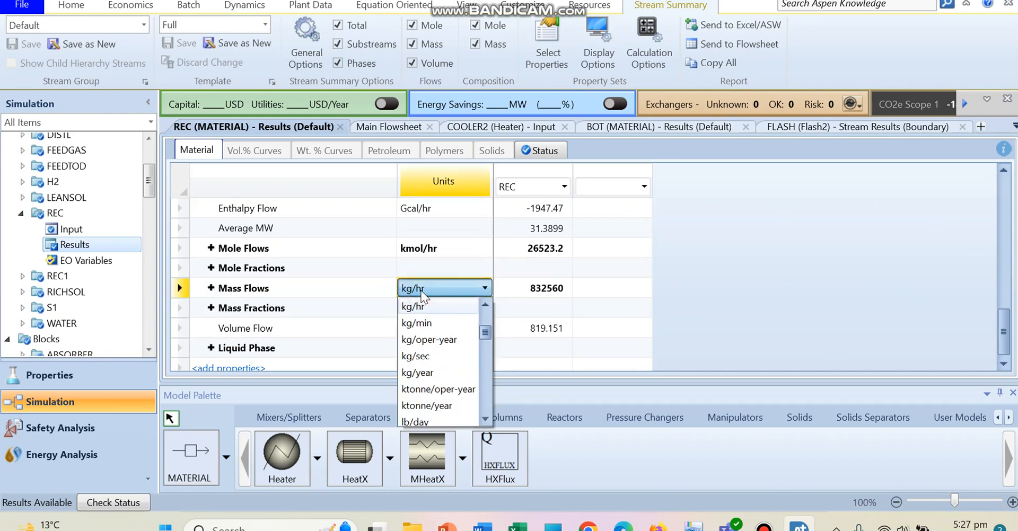
left_click_drag(488, 332, 491, 402)
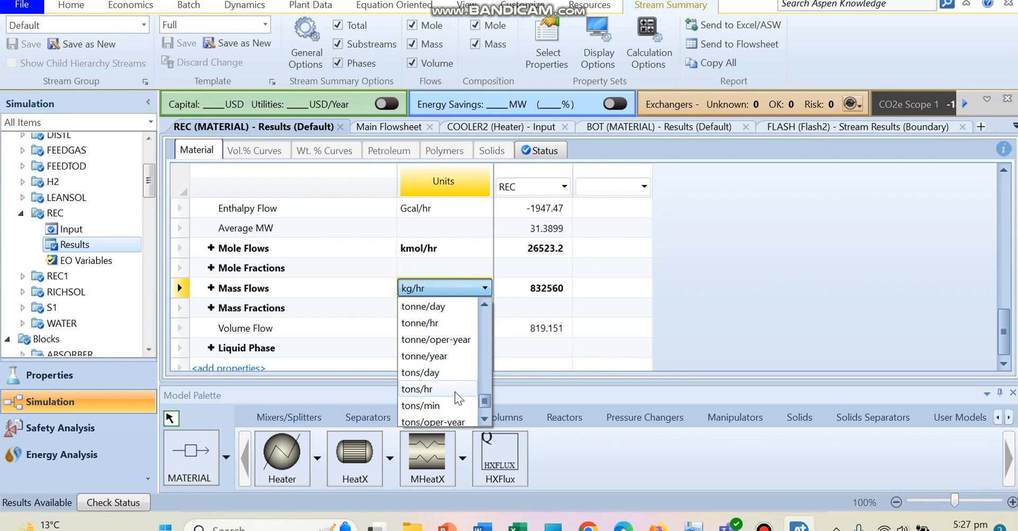
left_click(440, 323)
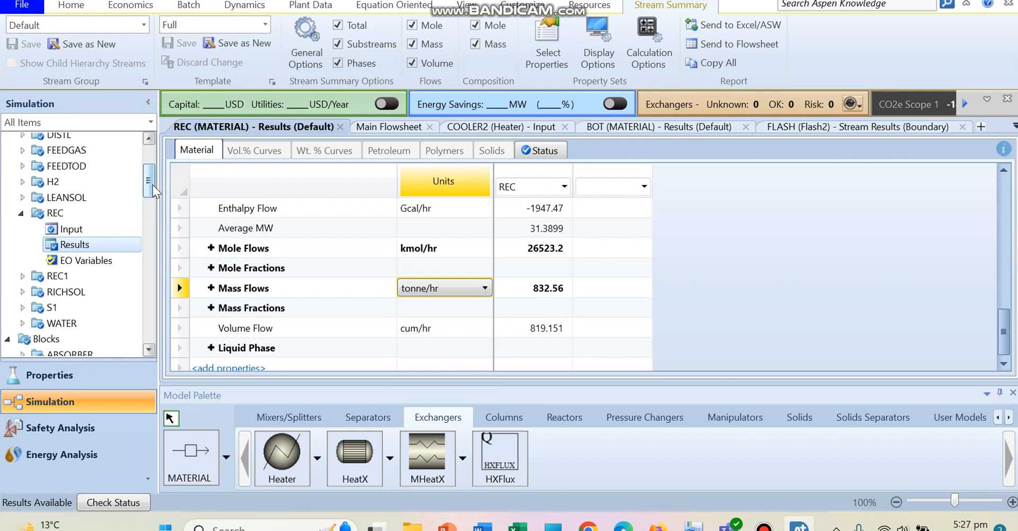
- Open the results of the LEANSOL feed stream and display its mass flows in tonne/hr
left_click(466, 6)
left_click(416, 35)
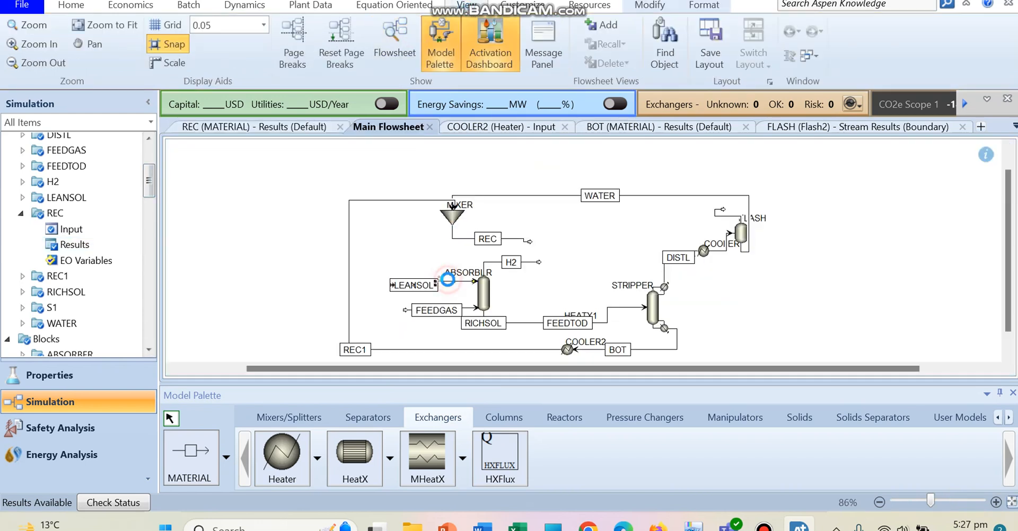
double_click(431, 281)
scroll(148, 185, "down", 1)
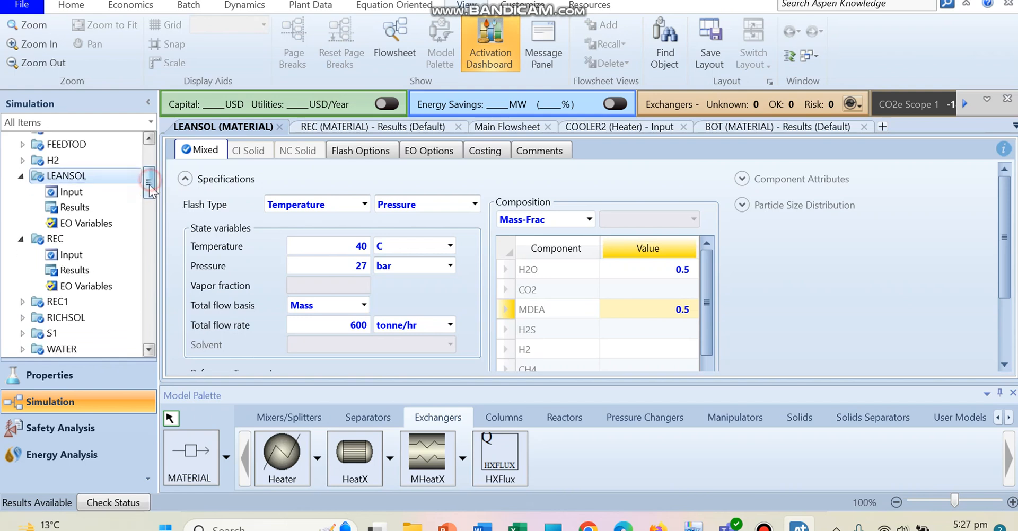
left_click(90, 196)
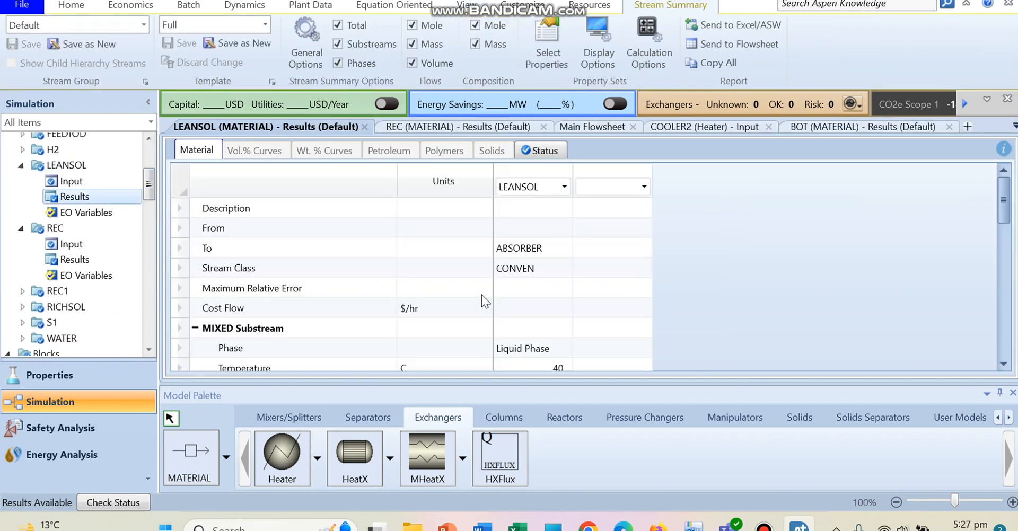
left_click_drag(1004, 208, 1005, 341)
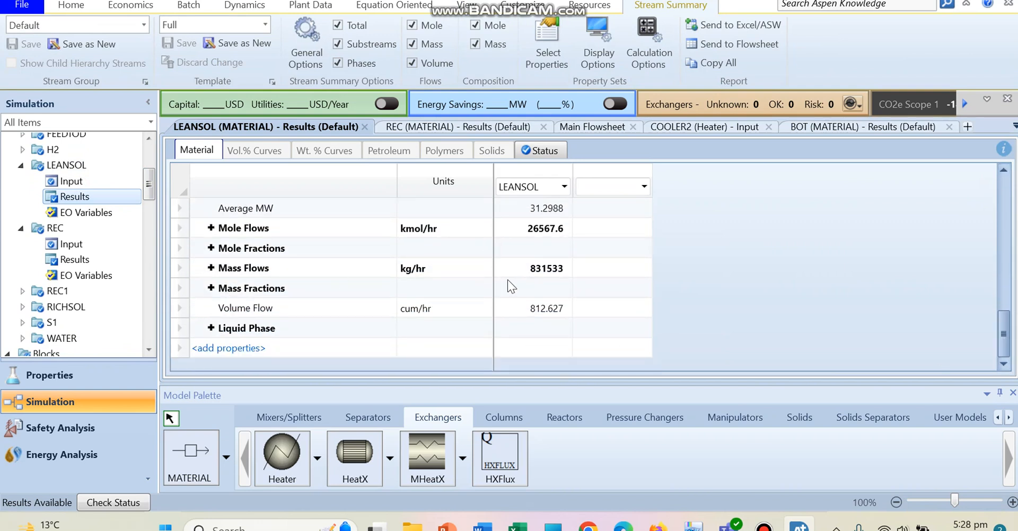
left_click(438, 276)
left_click(485, 267)
left_click_drag(486, 319, 486, 379)
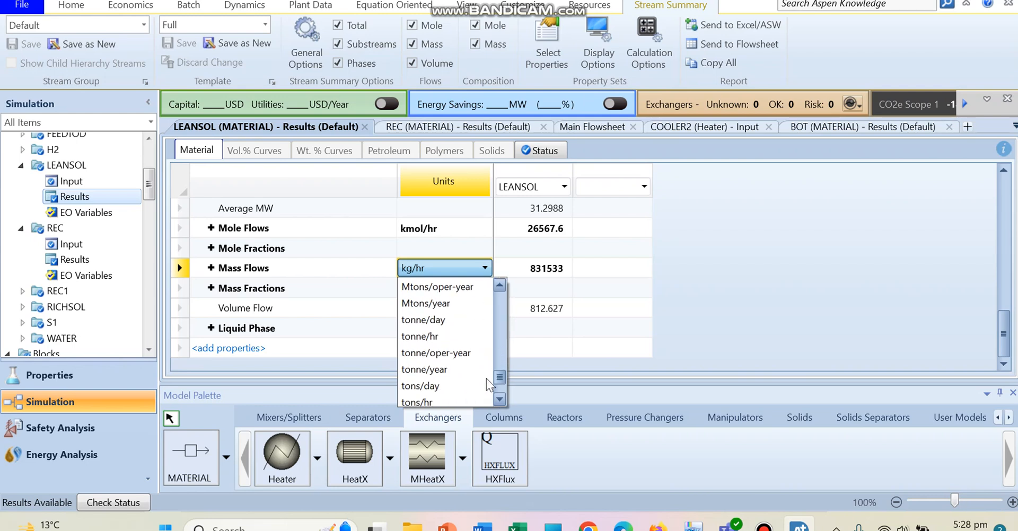
left_click(432, 336)
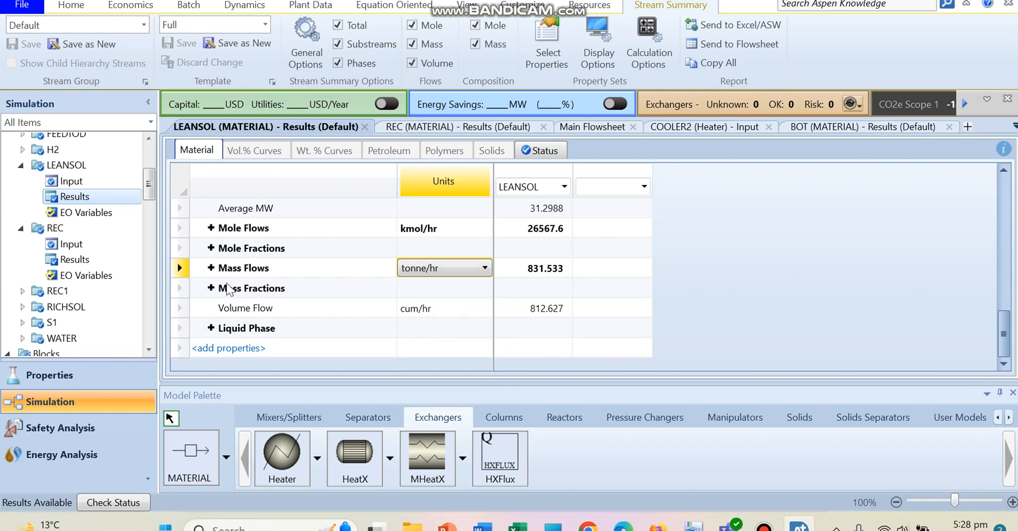
- Expand the component mass flows in the LEANSOL results and add the REC stream as a comparison column
left_click(211, 269)
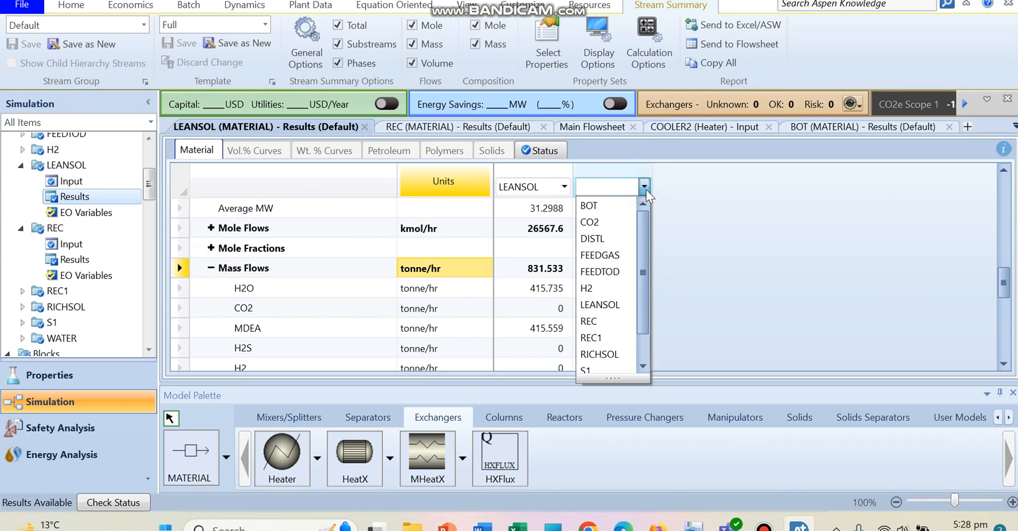
left_click_drag(641, 278, 644, 295)
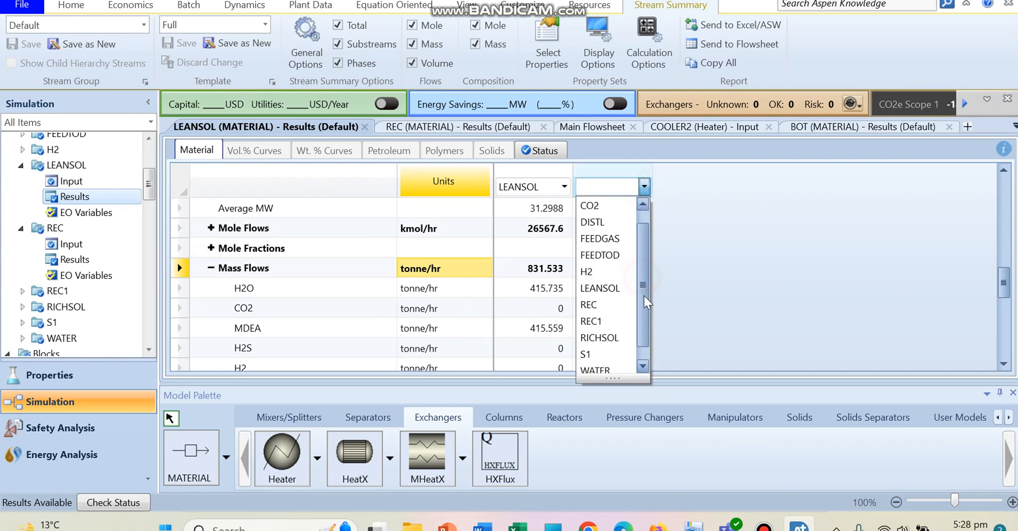
left_click(615, 303)
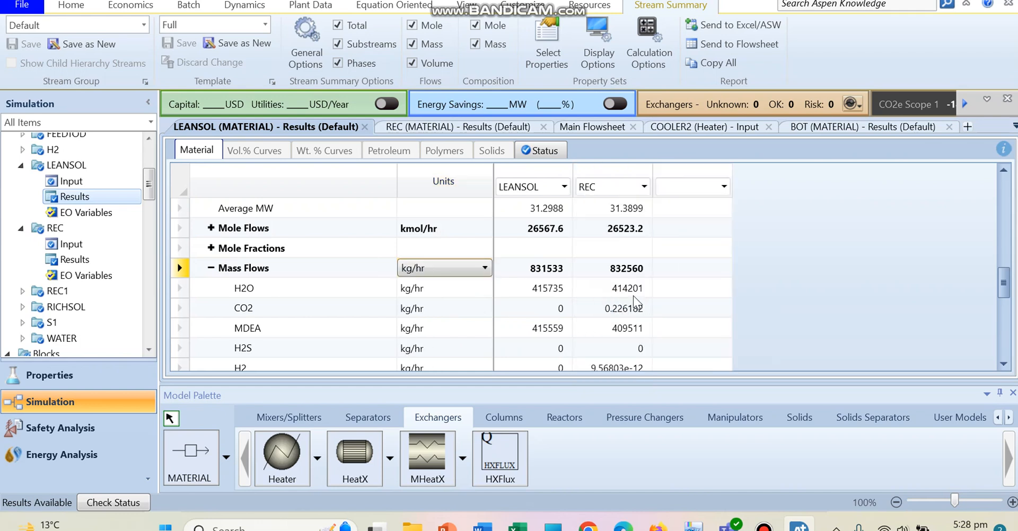
left_click(635, 294)
- Display the compared mass flows of LEANSOL and REC in tonne/hr
left_click(441, 269)
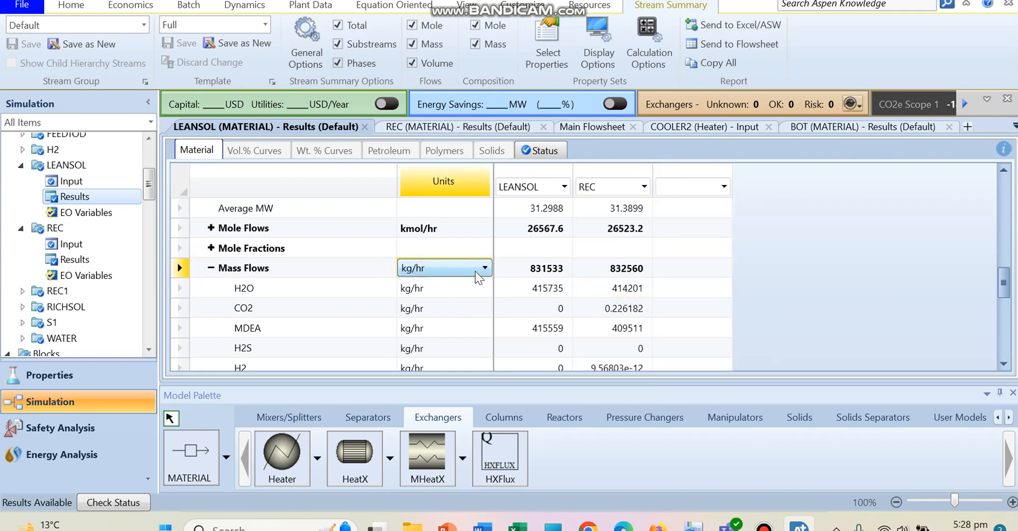
left_click(480, 269)
left_click_drag(488, 315, 490, 377)
scroll(489, 377, "down", 3)
left_click(499, 287)
scroll(461, 311, "up", 1)
left_click(455, 303)
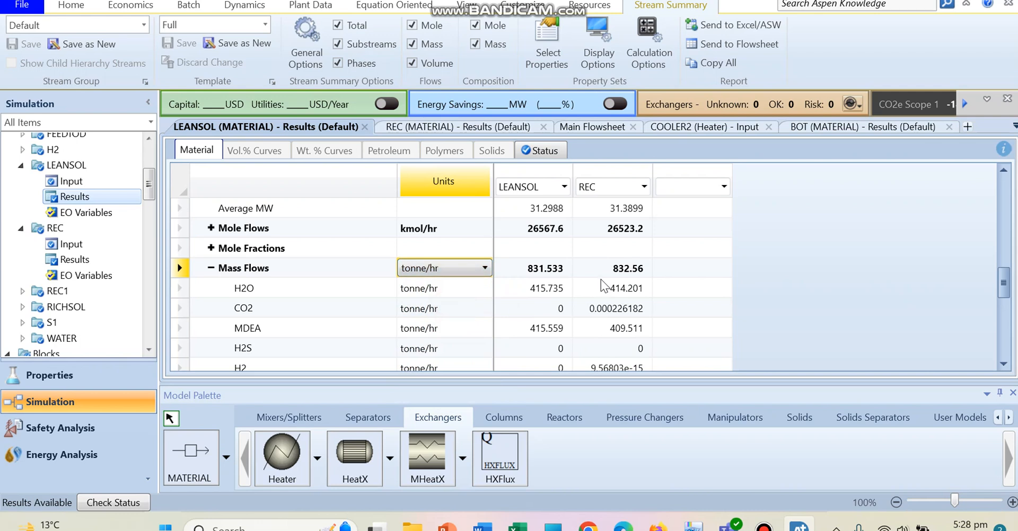
left_click(555, 289)
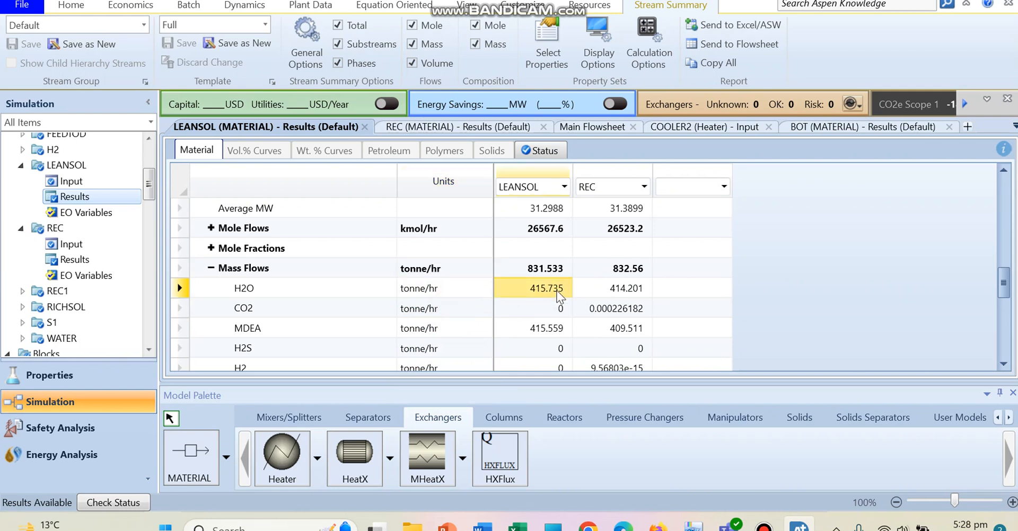
left_click(467, 269)
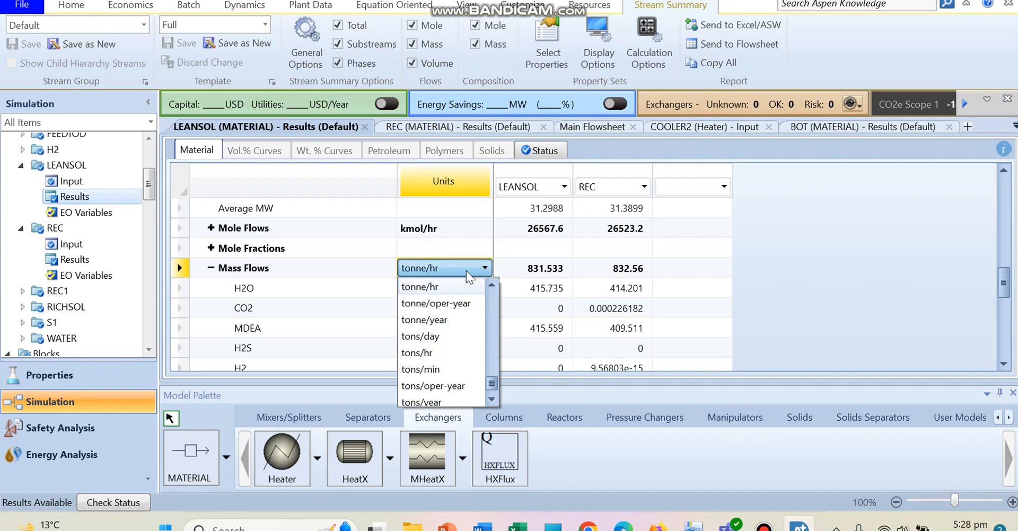
scroll(467, 273, "up", 5)
key("Return")
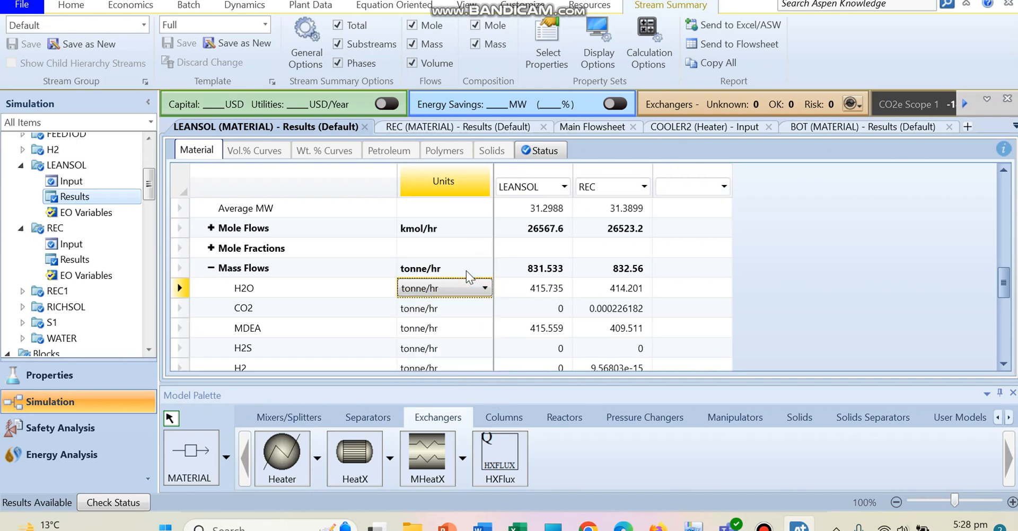
left_click(466, 270)
left_click(466, 271)
left_click(495, 288)
left_click(492, 286)
left_click(492, 400)
left_click(492, 400)
left_click(492, 401)
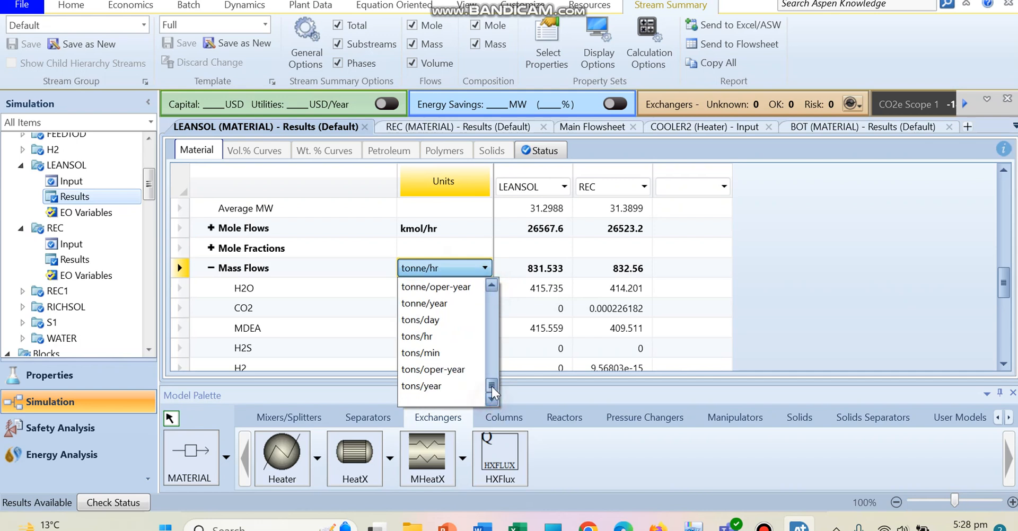
left_click(492, 286)
left_click(492, 286)
left_click(492, 286)
left_click(492, 287)
left_click(492, 286)
left_click(492, 286)
left_click(492, 287)
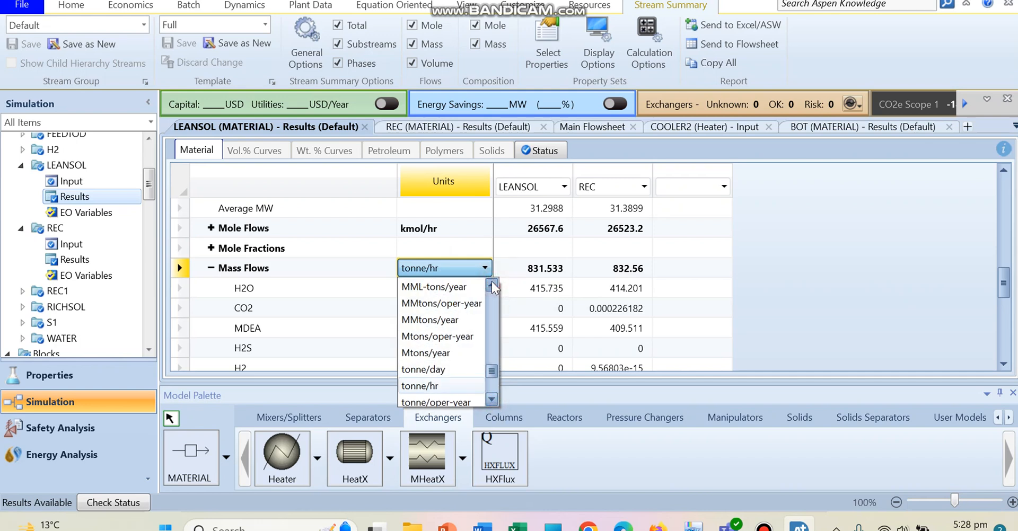
left_click(493, 287)
left_click_drag(501, 370, 495, 289)
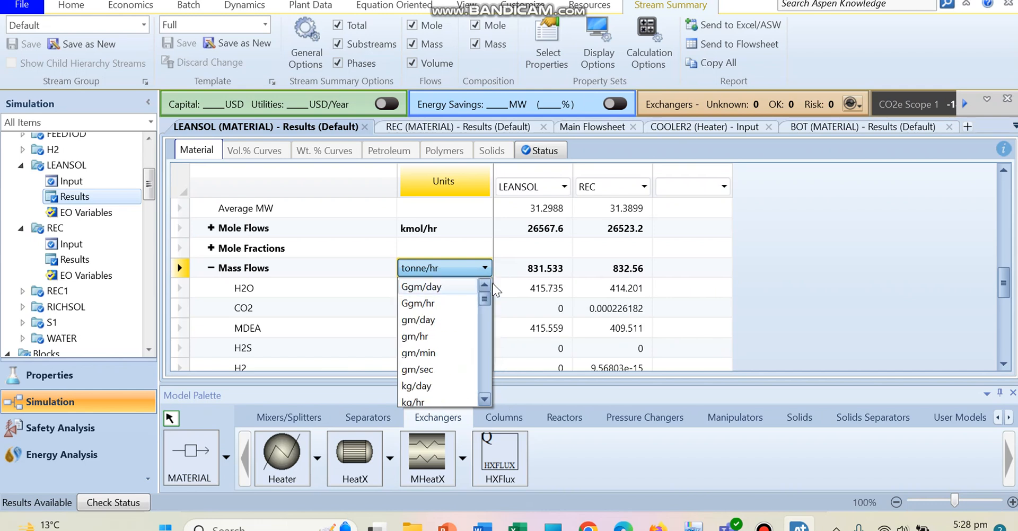
left_click(494, 289)
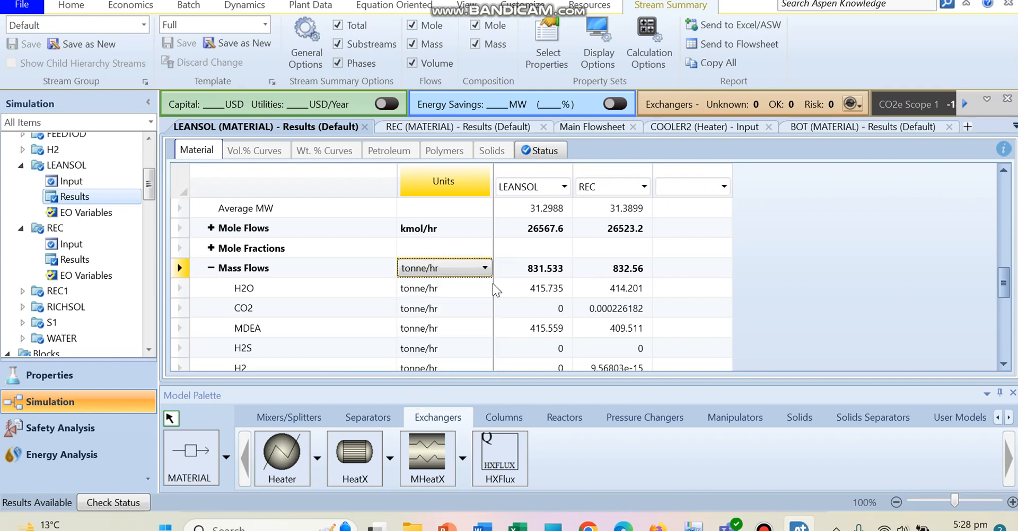
- Switch the mass flow unit to kg/hr and compare the H2O flows of LEANSOL and REC
left_click(484, 268)
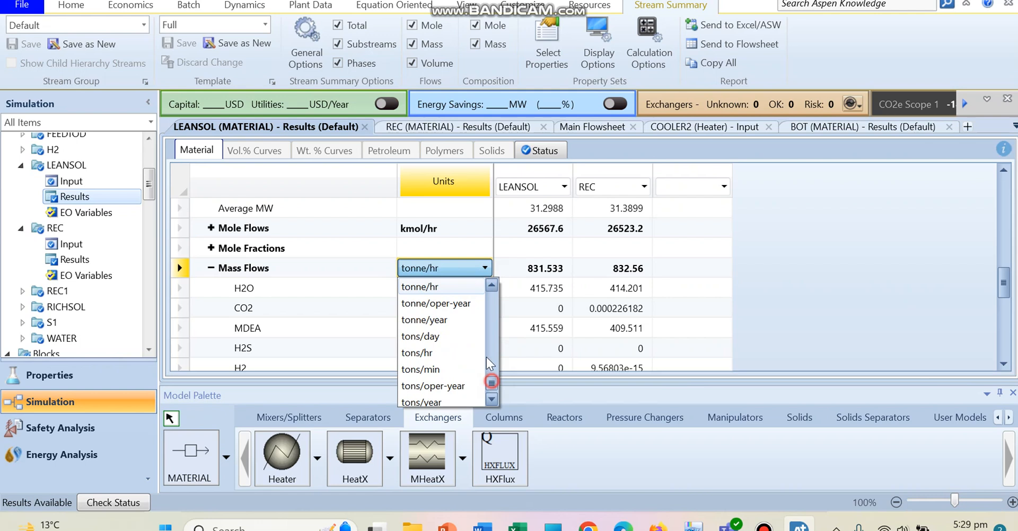
left_click_drag(500, 395, 492, 302)
scroll(448, 379, "down", 2)
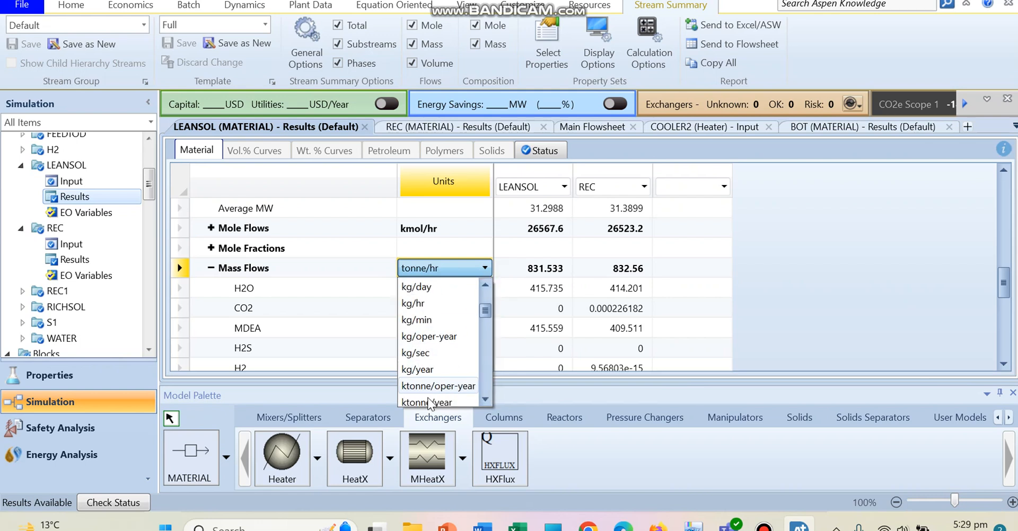
left_click(419, 303)
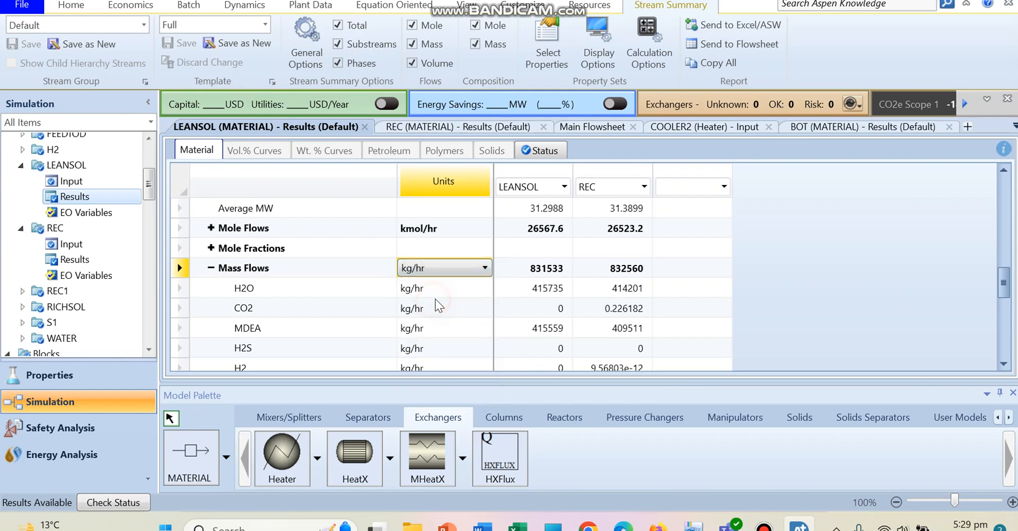
left_click(551, 269)
left_click(551, 293)
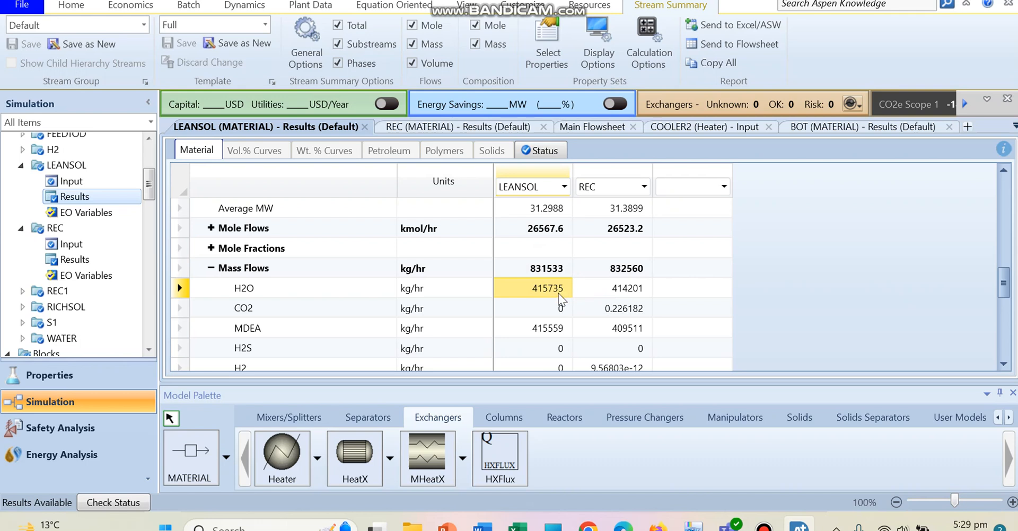
left_click(608, 292)
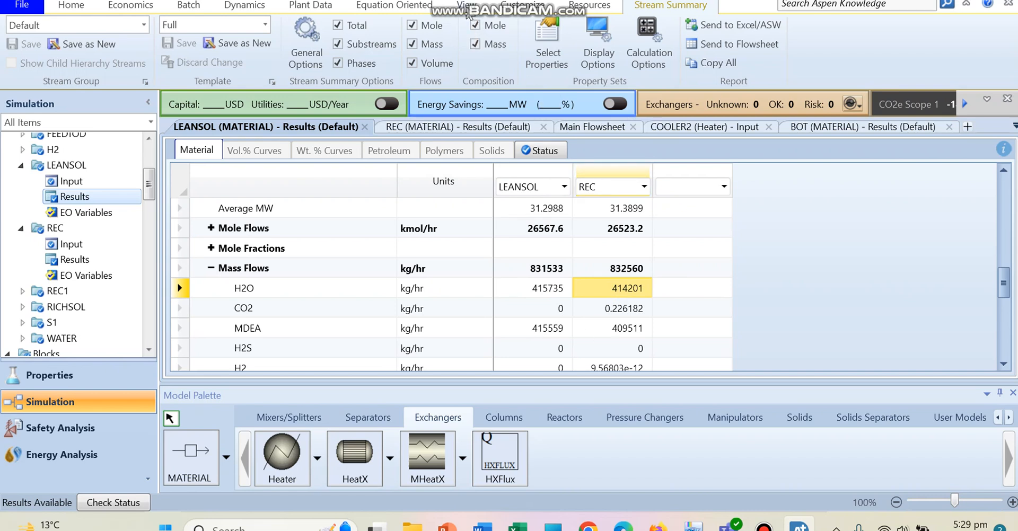
- Add the H2 stream to the results comparison and check its H2O and MDEA mass flows
left_click(723, 187)
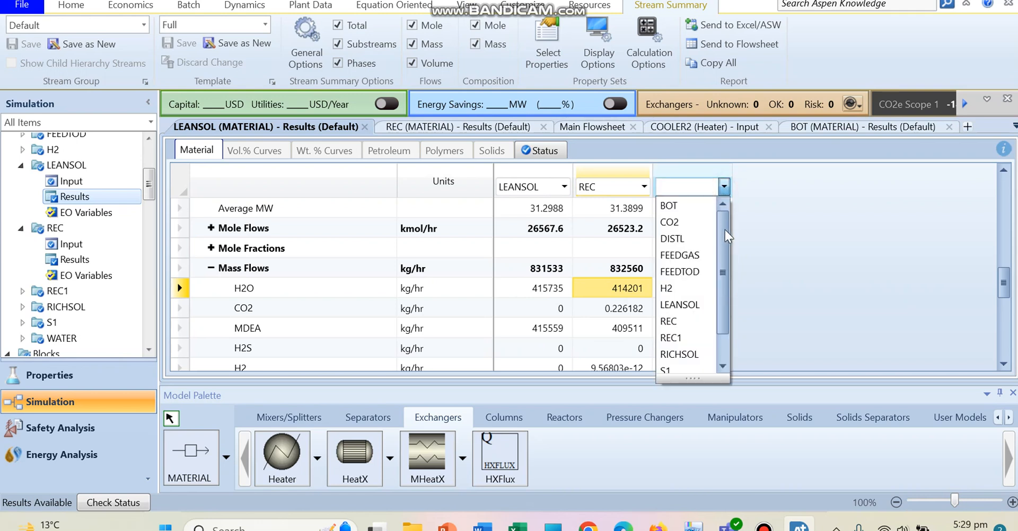
left_click(677, 288)
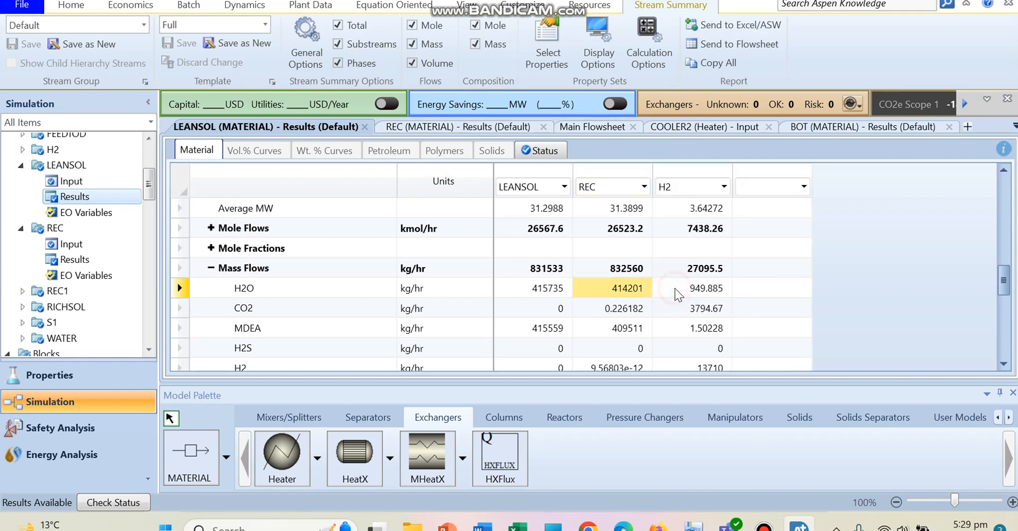
left_click(705, 289)
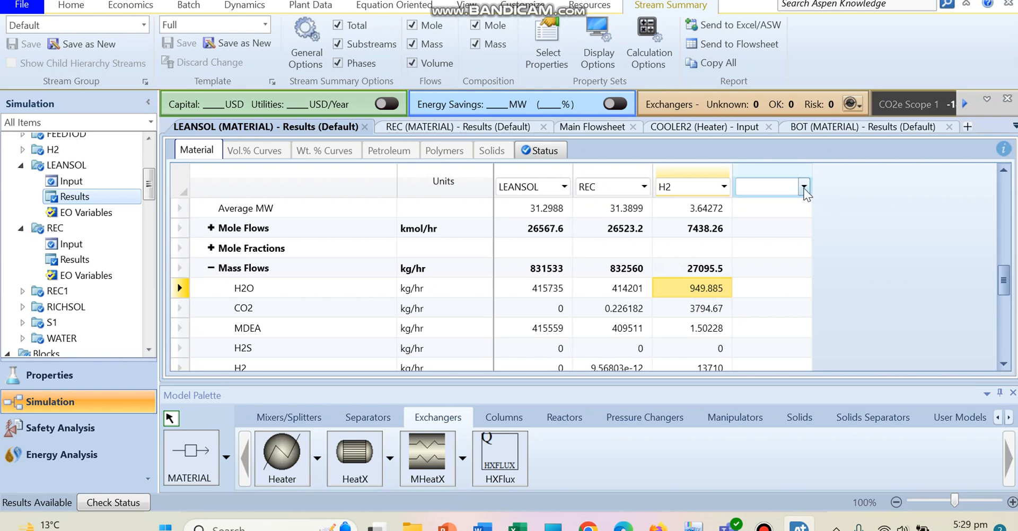
left_click(681, 333)
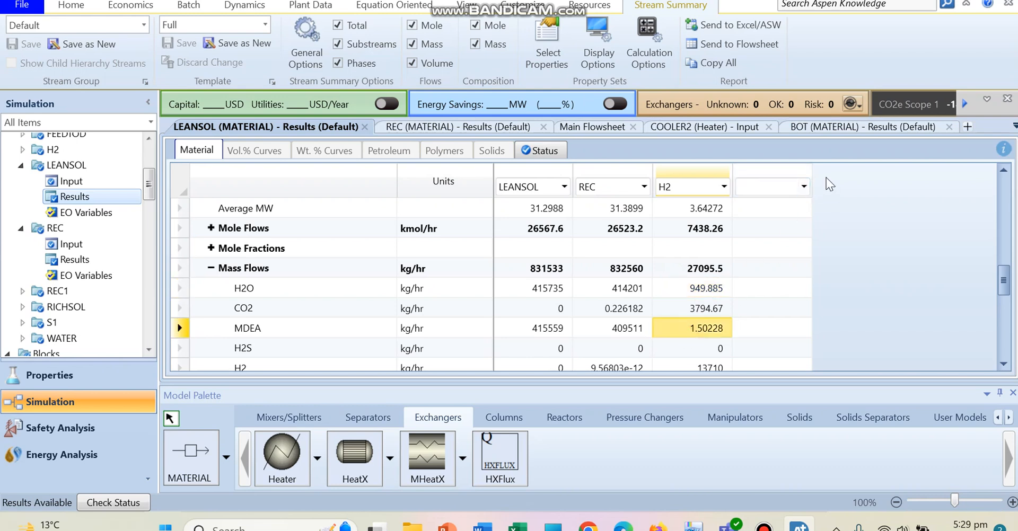
- Add the CO2 stream to the results comparison and check its H2O mass flow against REC's
left_click(804, 187)
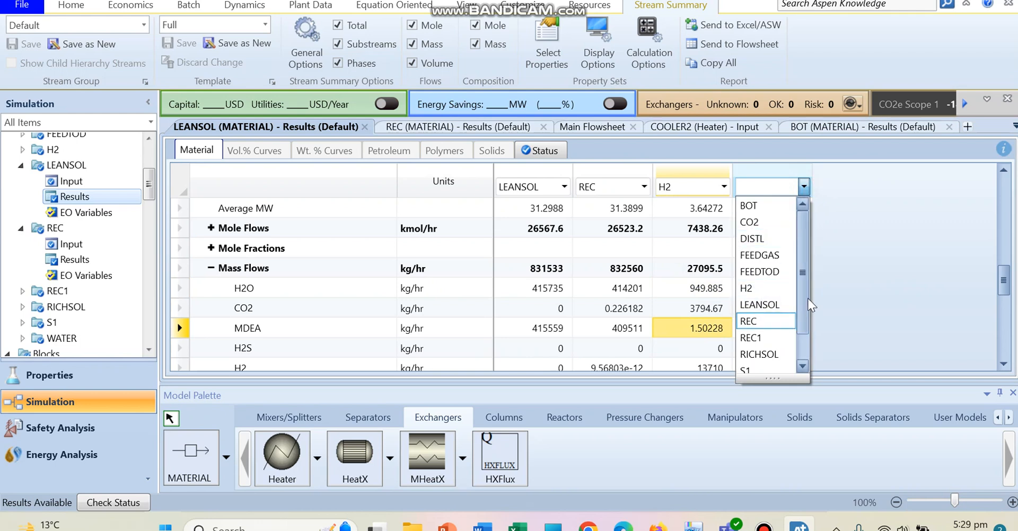
left_click(765, 220)
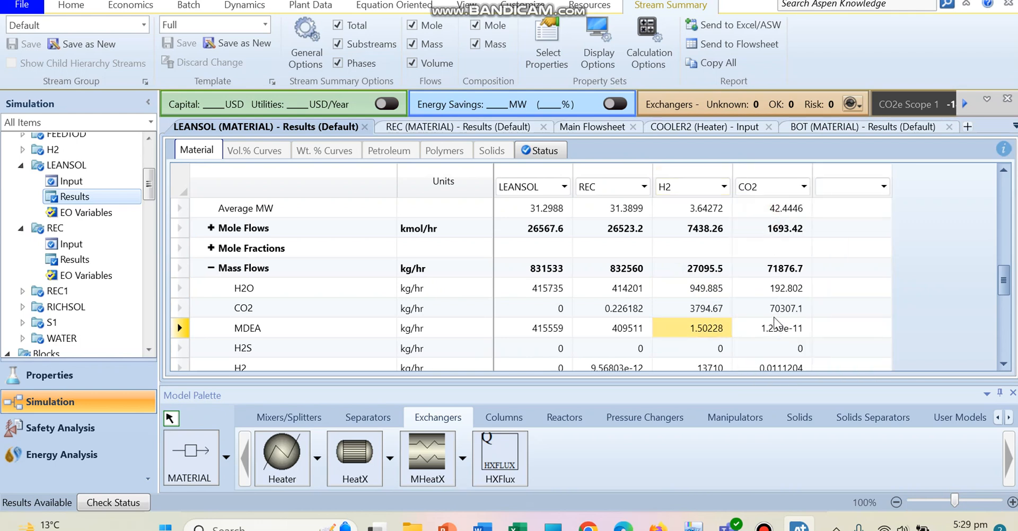
left_click(779, 288)
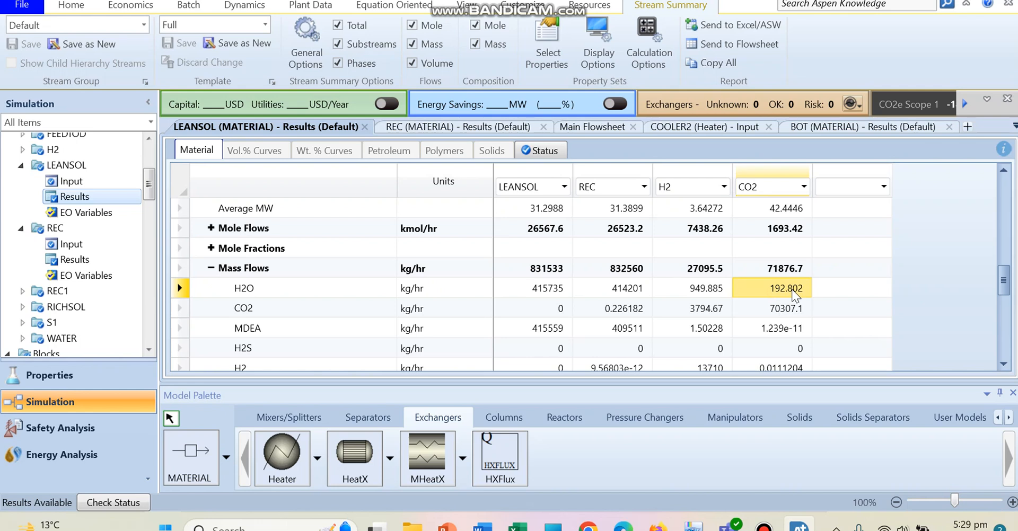
left_click(603, 293)
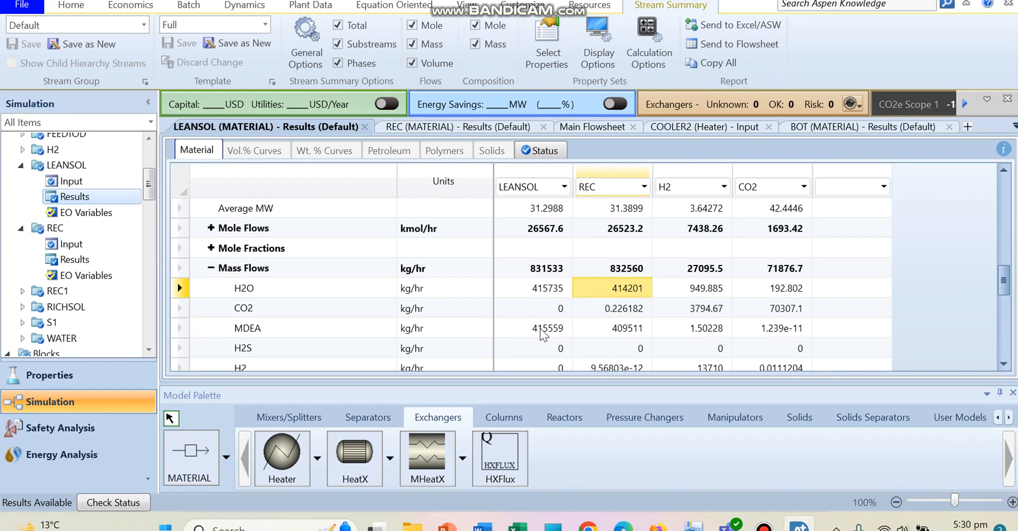
- Return to the main flowsheet to review the stream connections between the ABSORBER, STRIPPER and MIXER
left_click(463, 11)
left_click(408, 33)
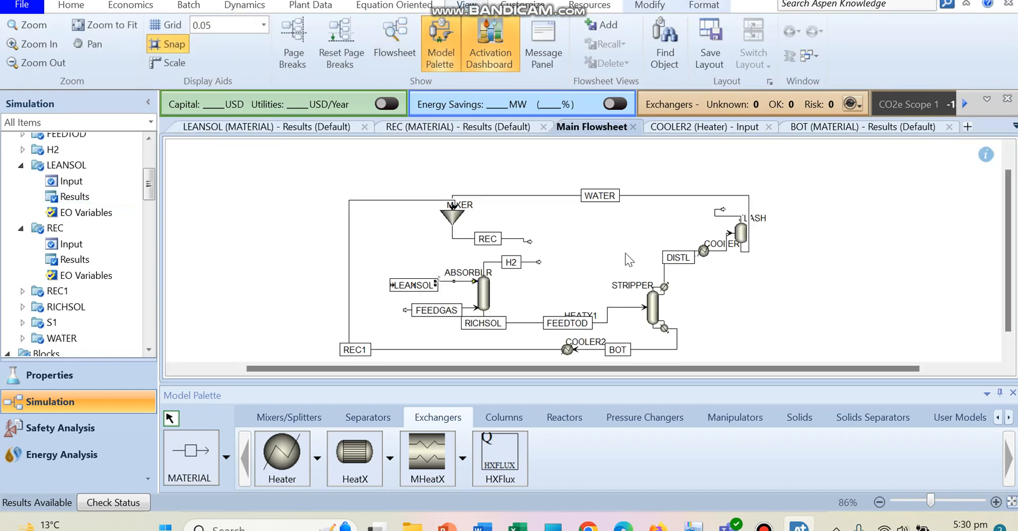
scroll(1006, 228, "down", 2)
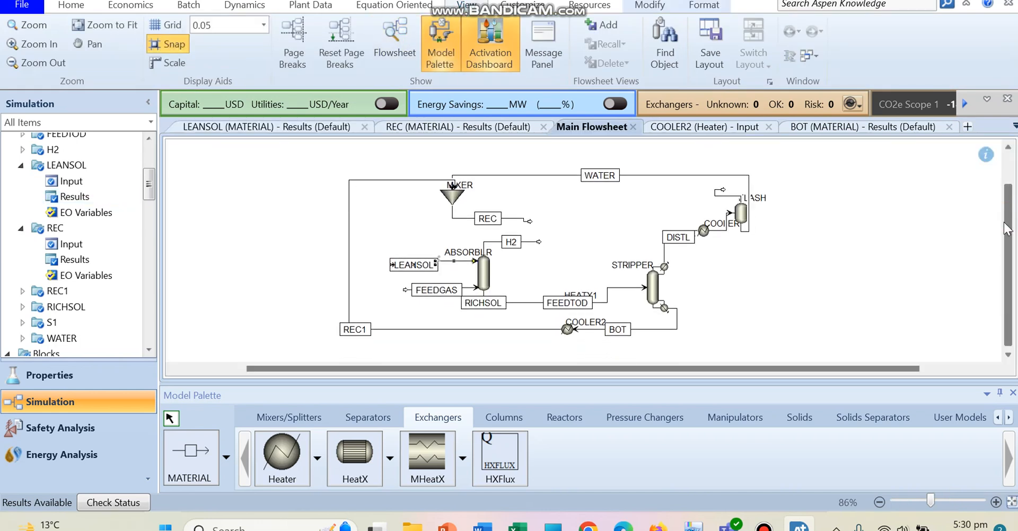